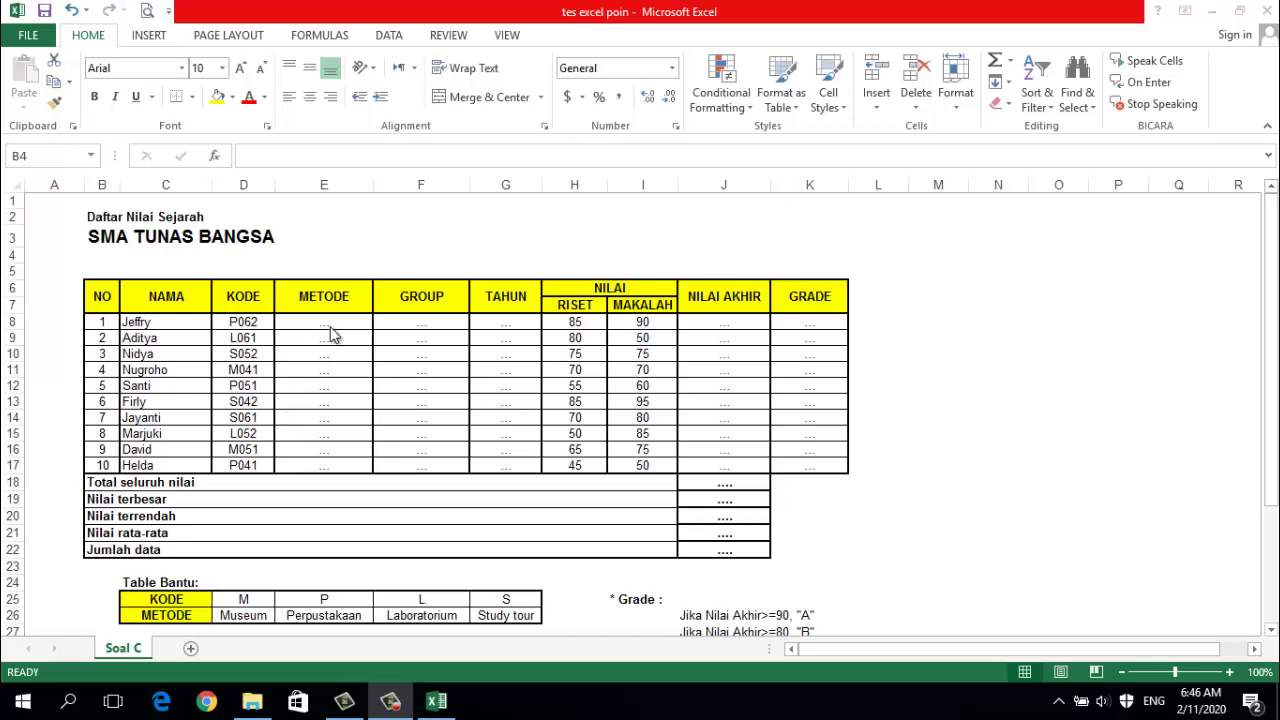
# - Start a HLOOKUP in E8, cancel it, and turn on text wrapping for the cell
pyautogui.click(320, 323)
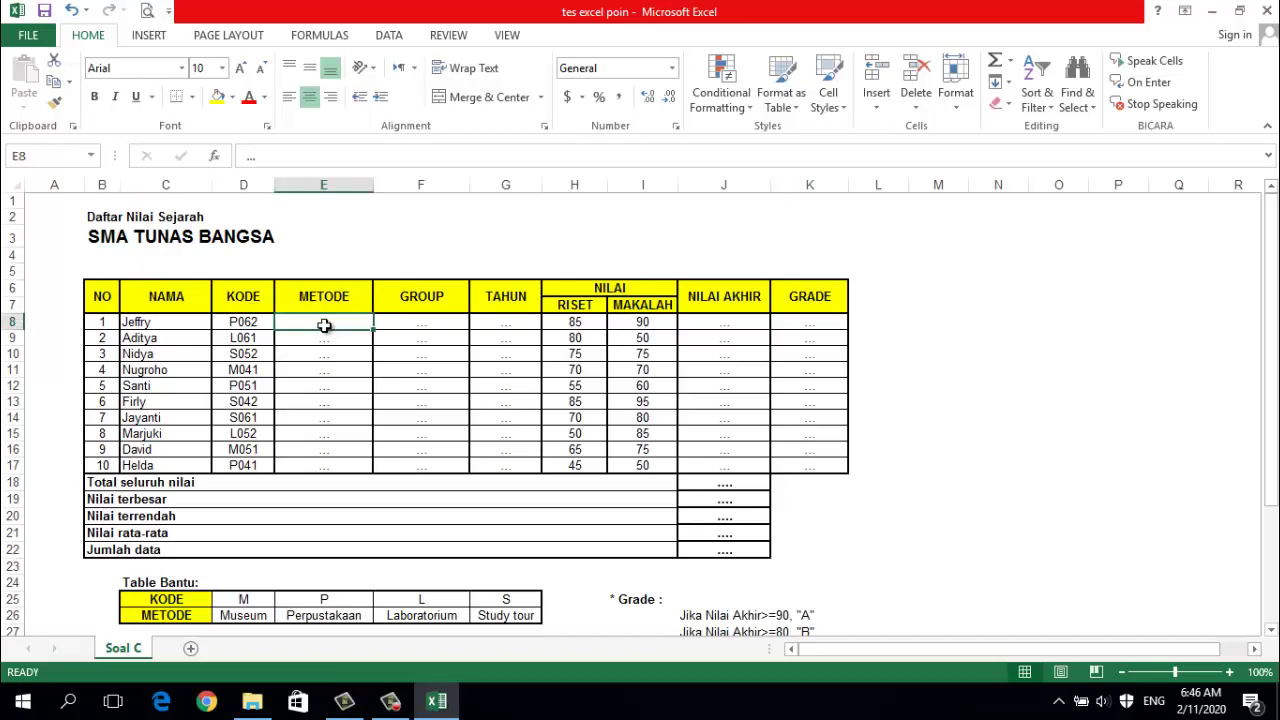
pyautogui.write('=HL')
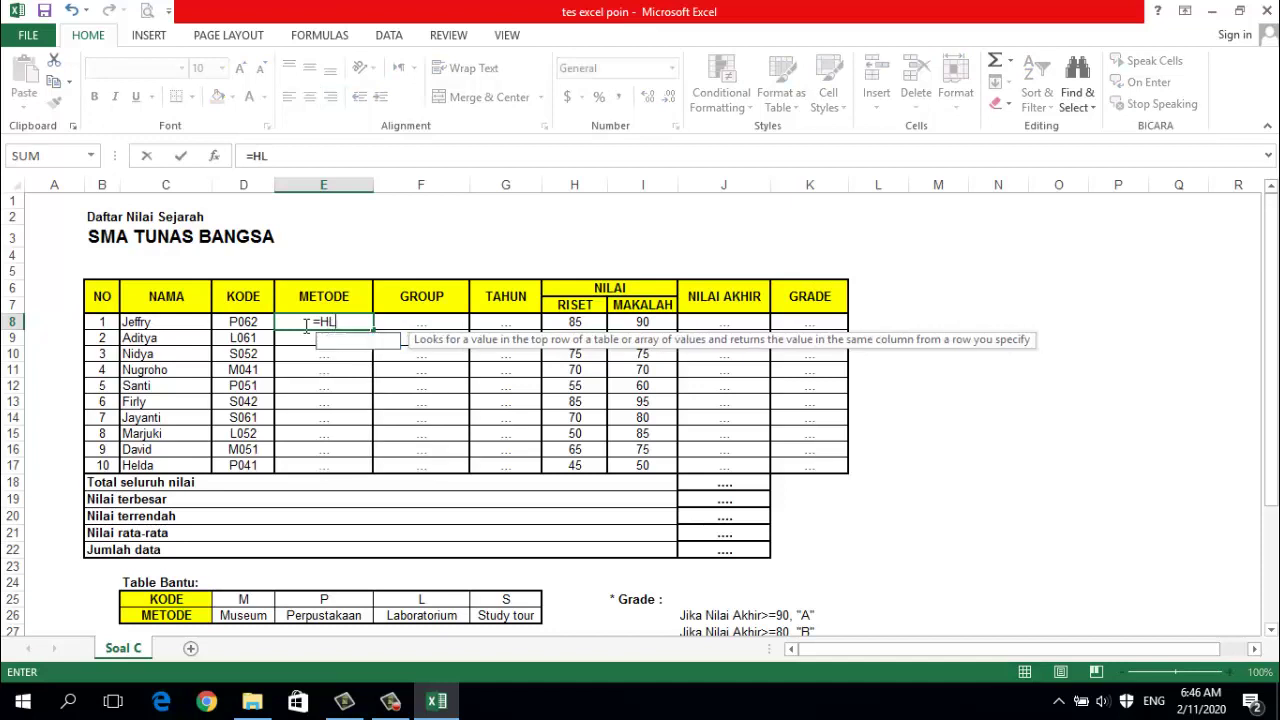
pyautogui.write('OOKUP')
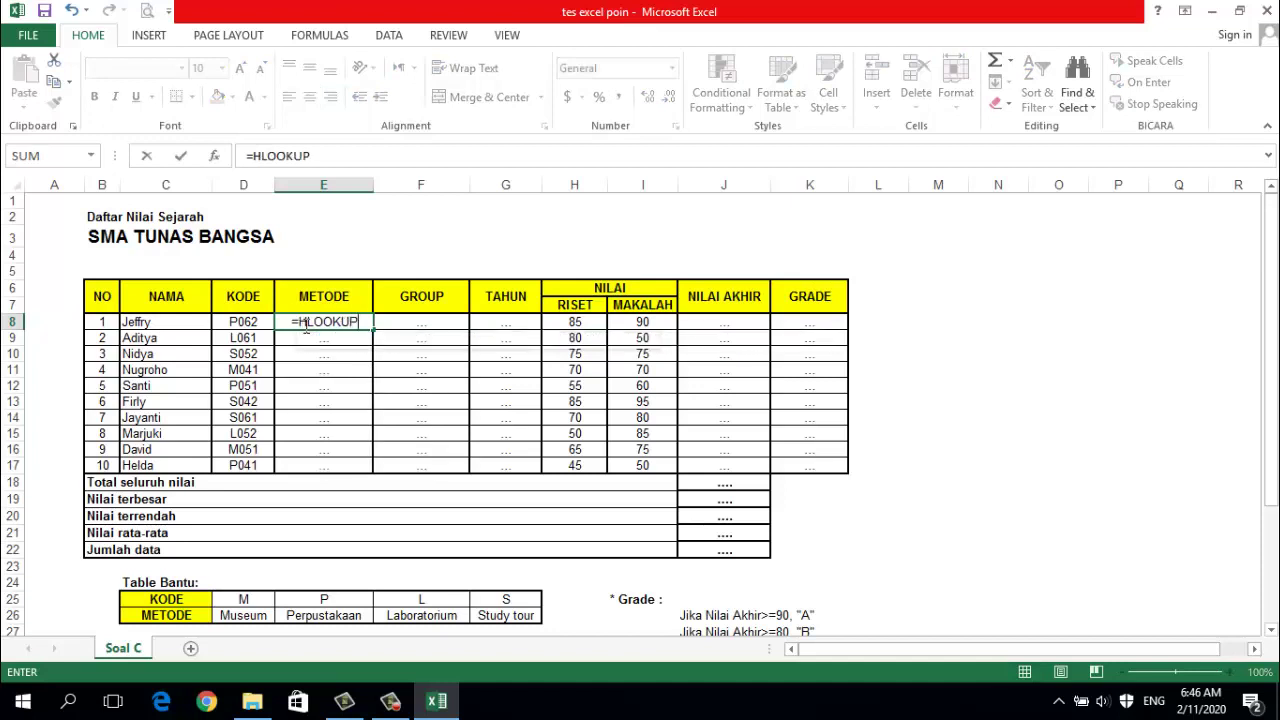
pyautogui.write('(L')
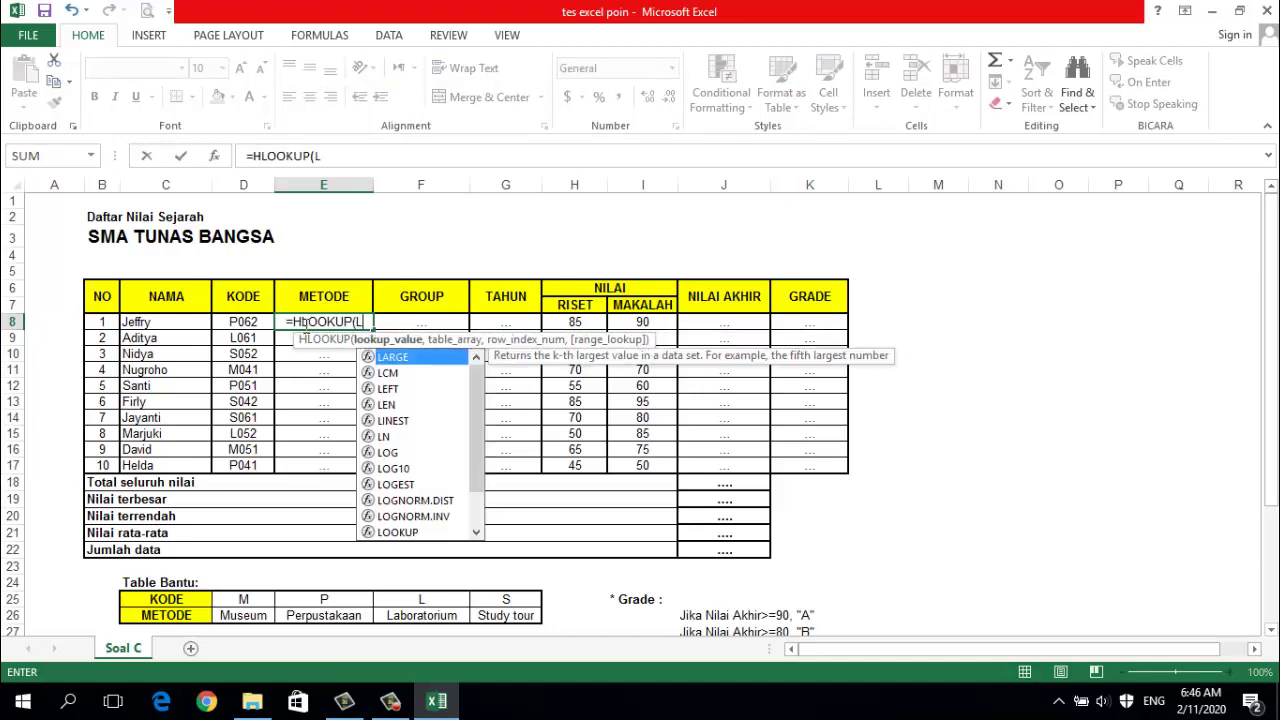
pyautogui.write('EFT(')
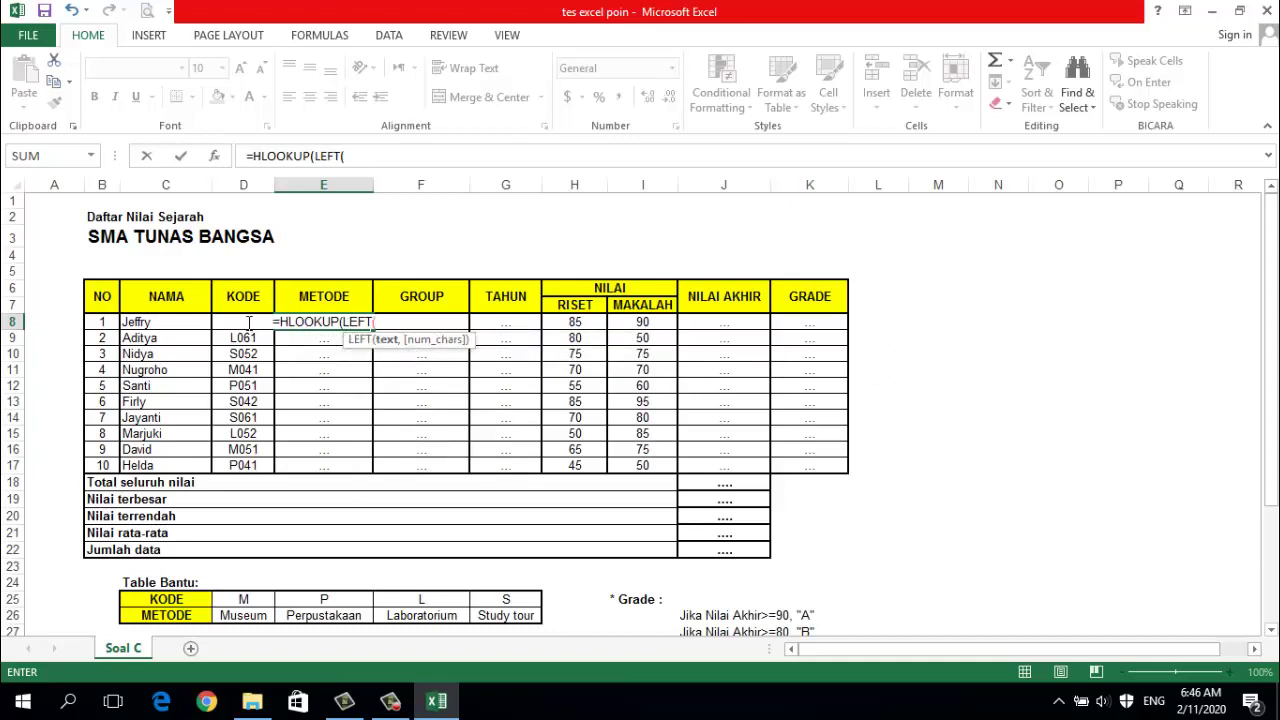
pyautogui.press('F2')
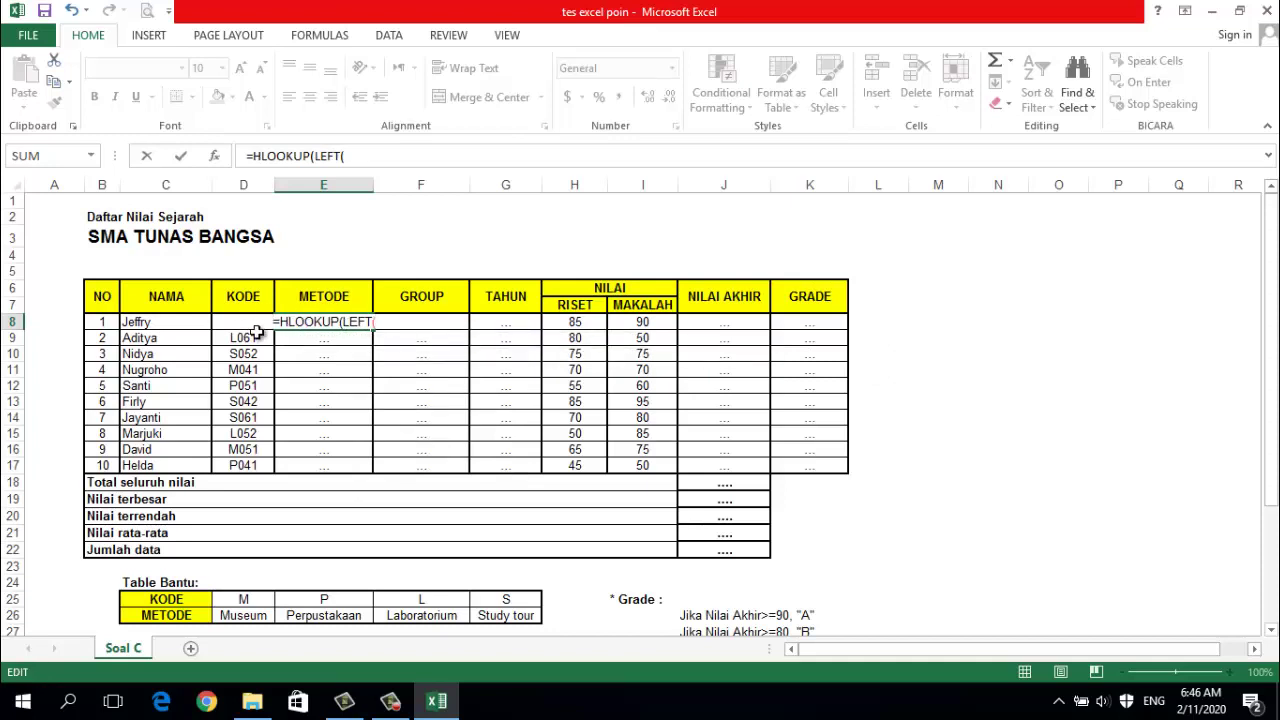
pyautogui.press('Escape')
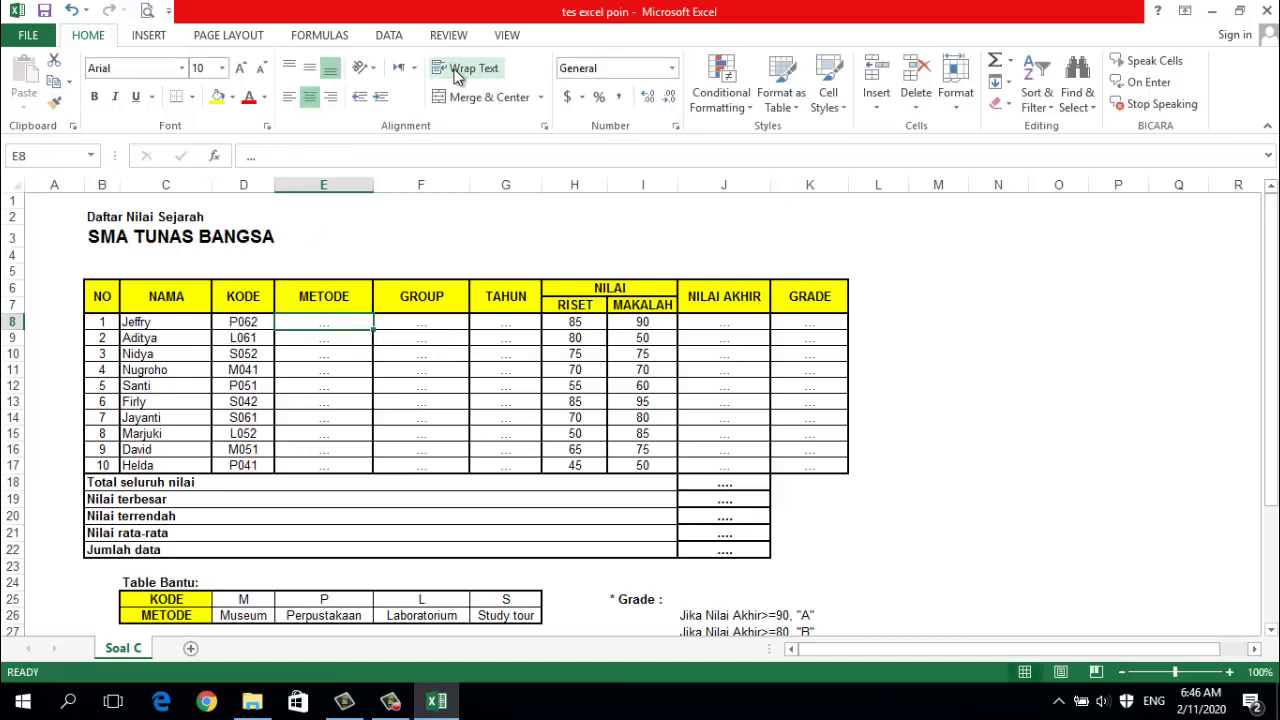
pyautogui.click(455, 67)
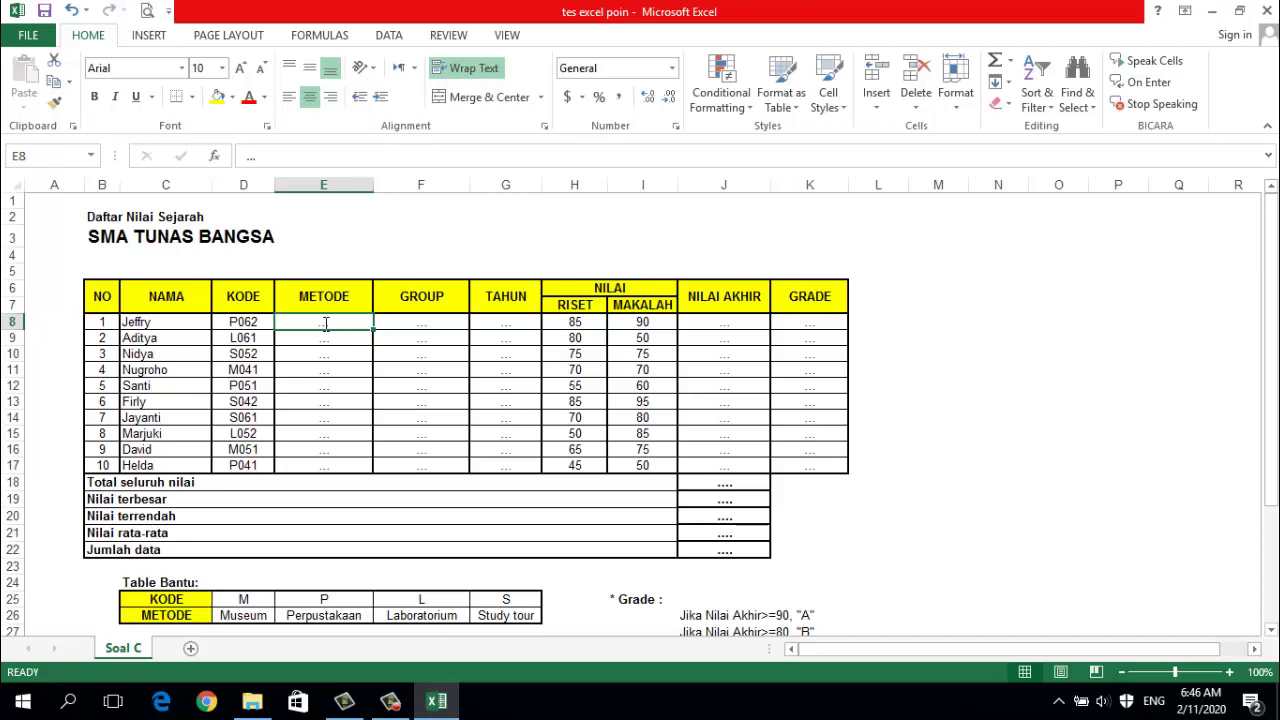
# - Enter a HLOOKUP in E8 matching LEFT(D8,1) against the helper table D25:G26
pyautogui.write('=HLOOKU')
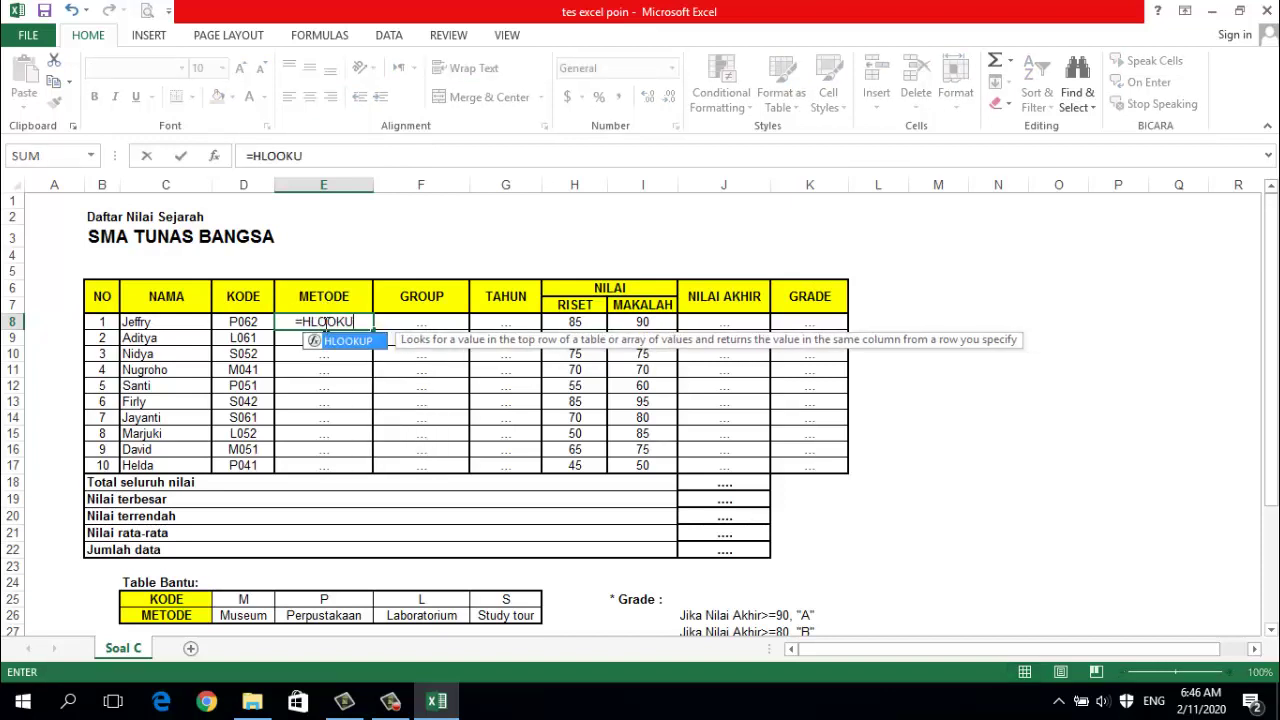
pyautogui.write('P(')
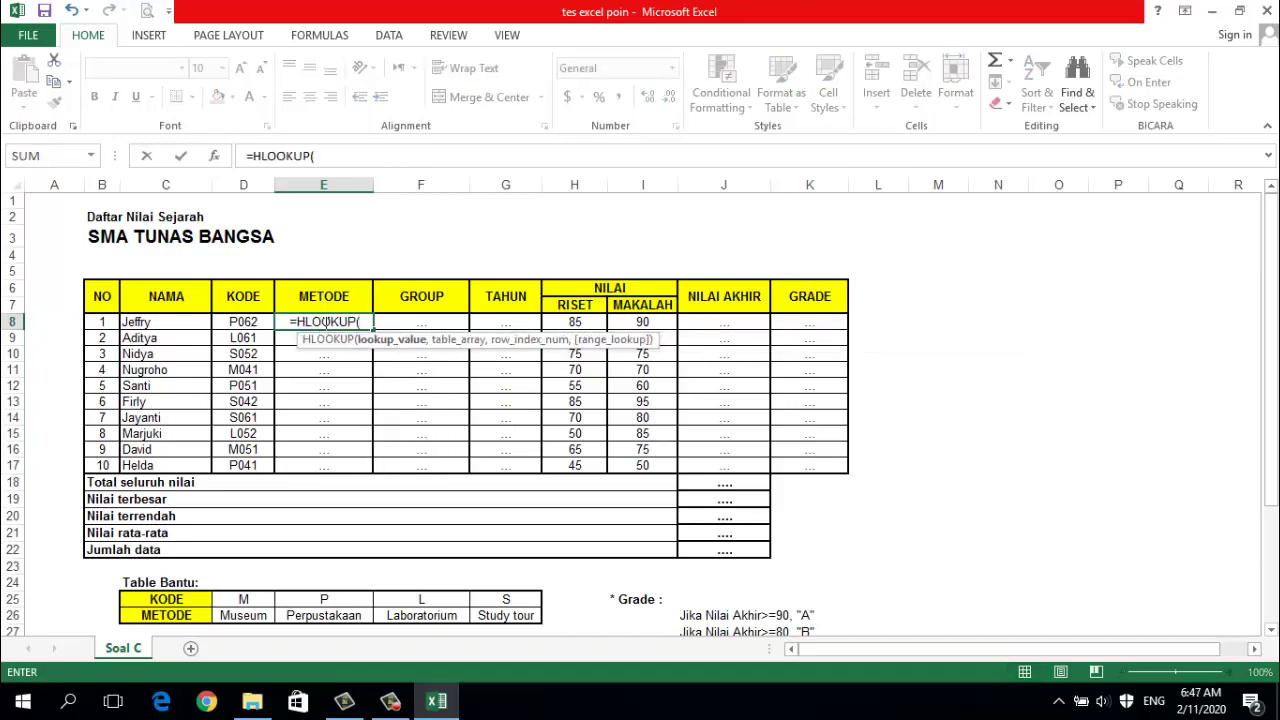
pyautogui.write('LEFT')
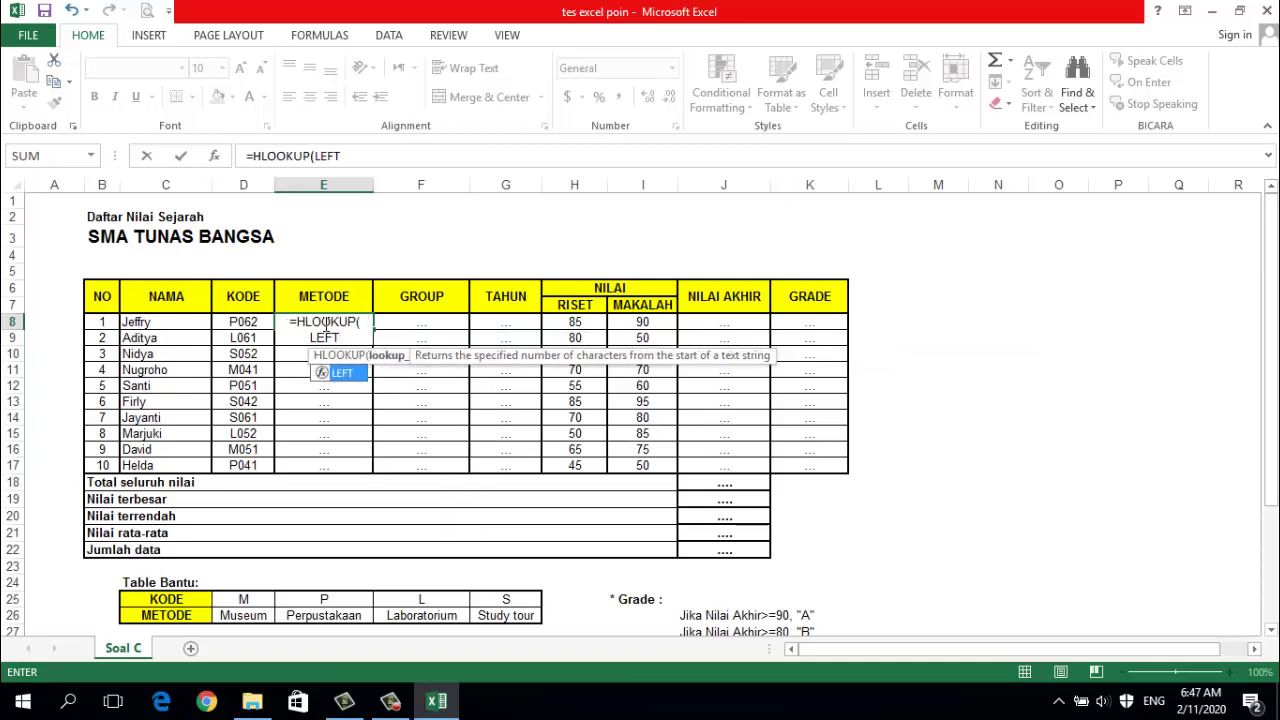
pyautogui.write('(')
pyautogui.click(245, 320)
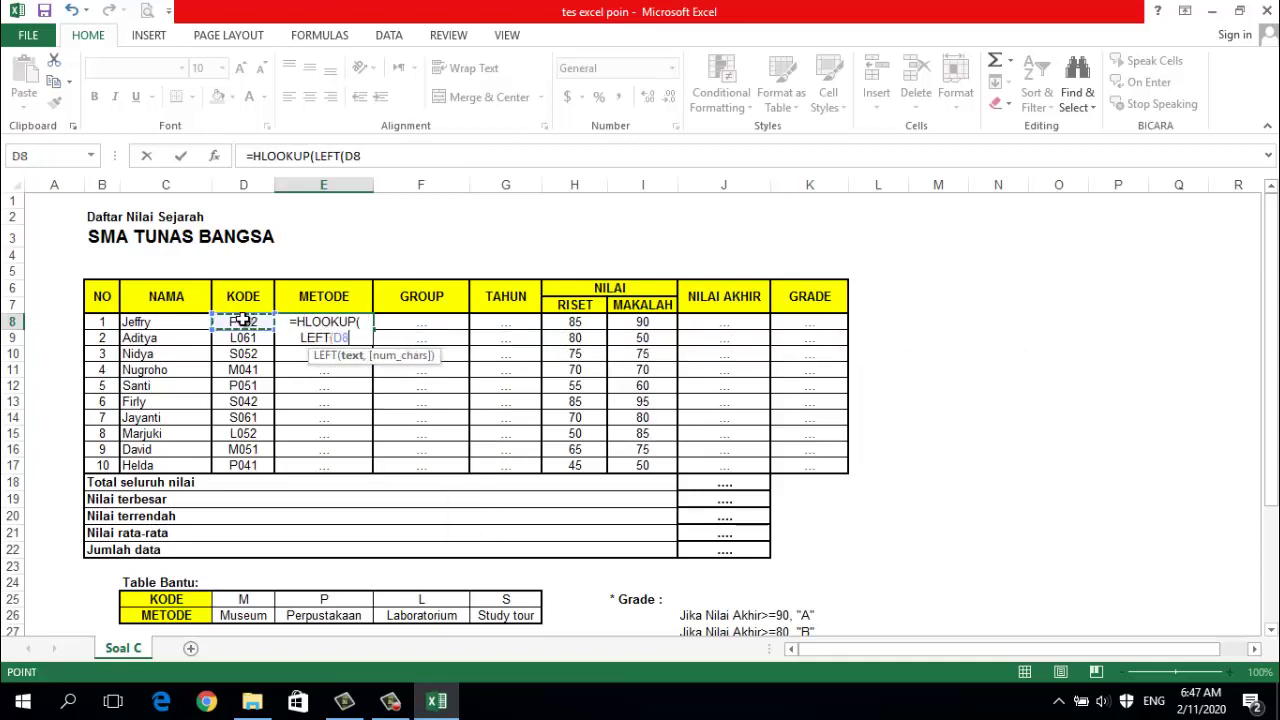
pyautogui.write(',1')
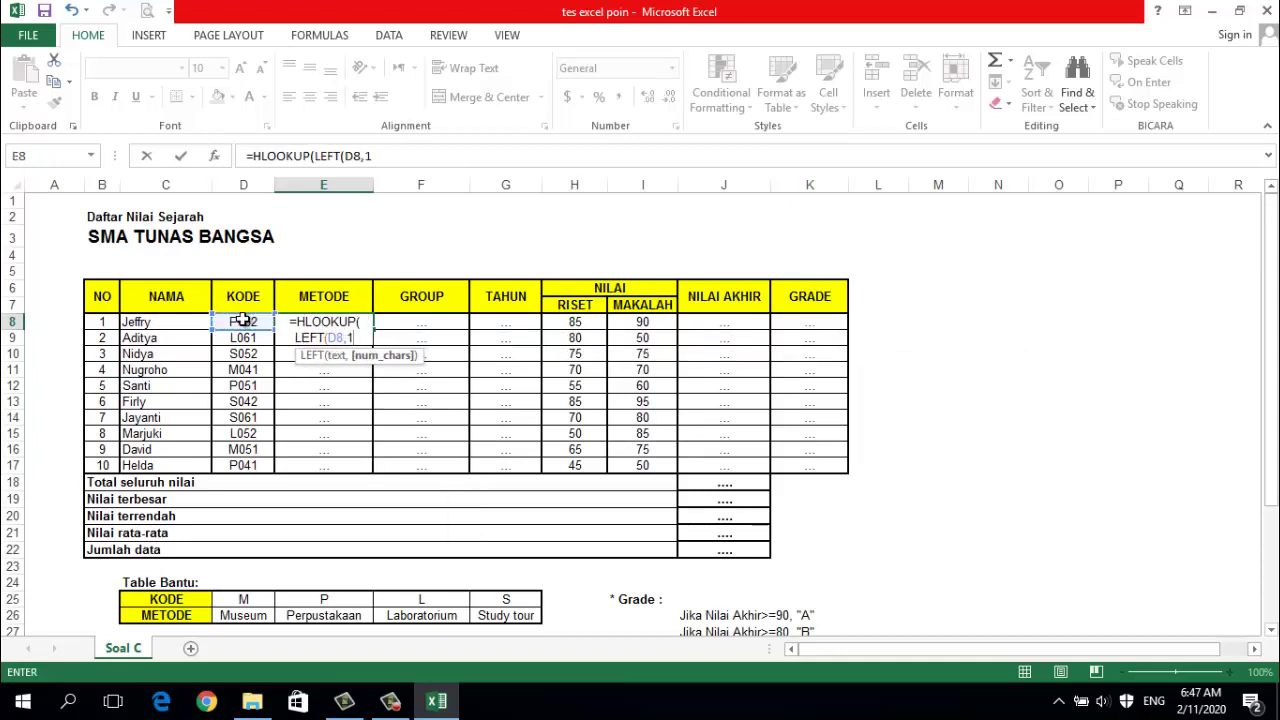
pyautogui.write('),')
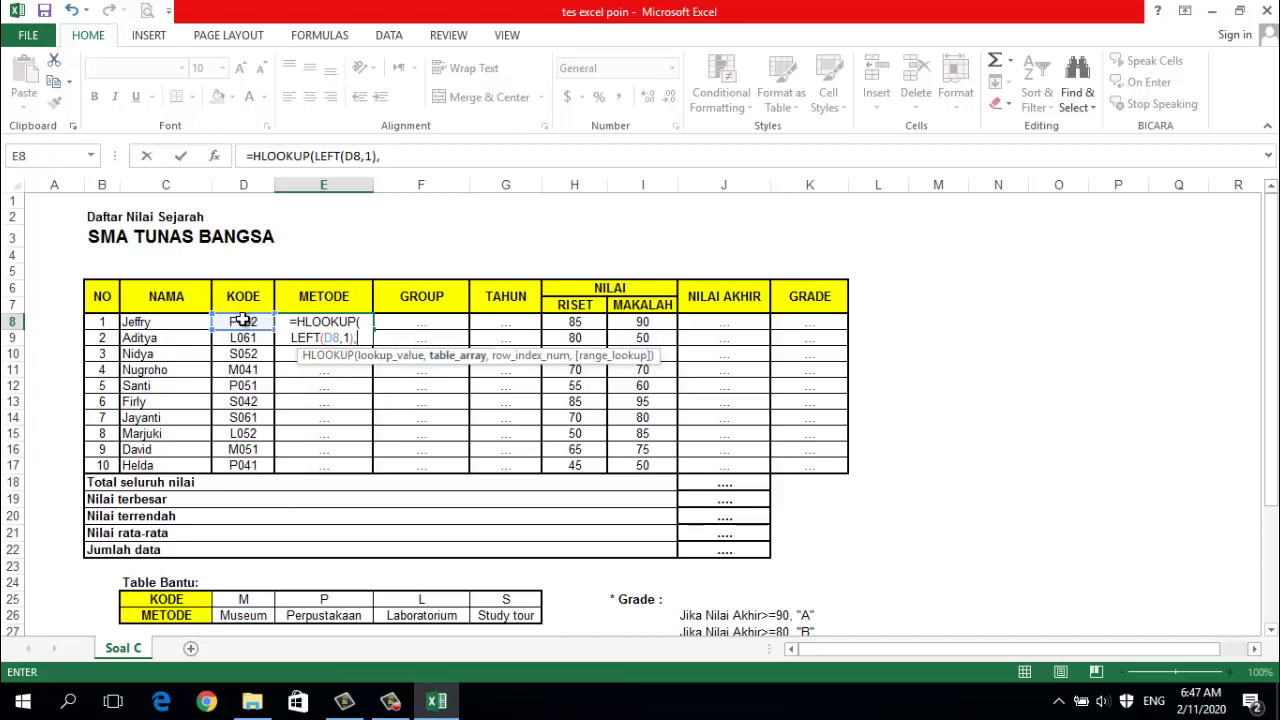
pyautogui.moveTo(240, 600); pyautogui.dragTo(503, 610)
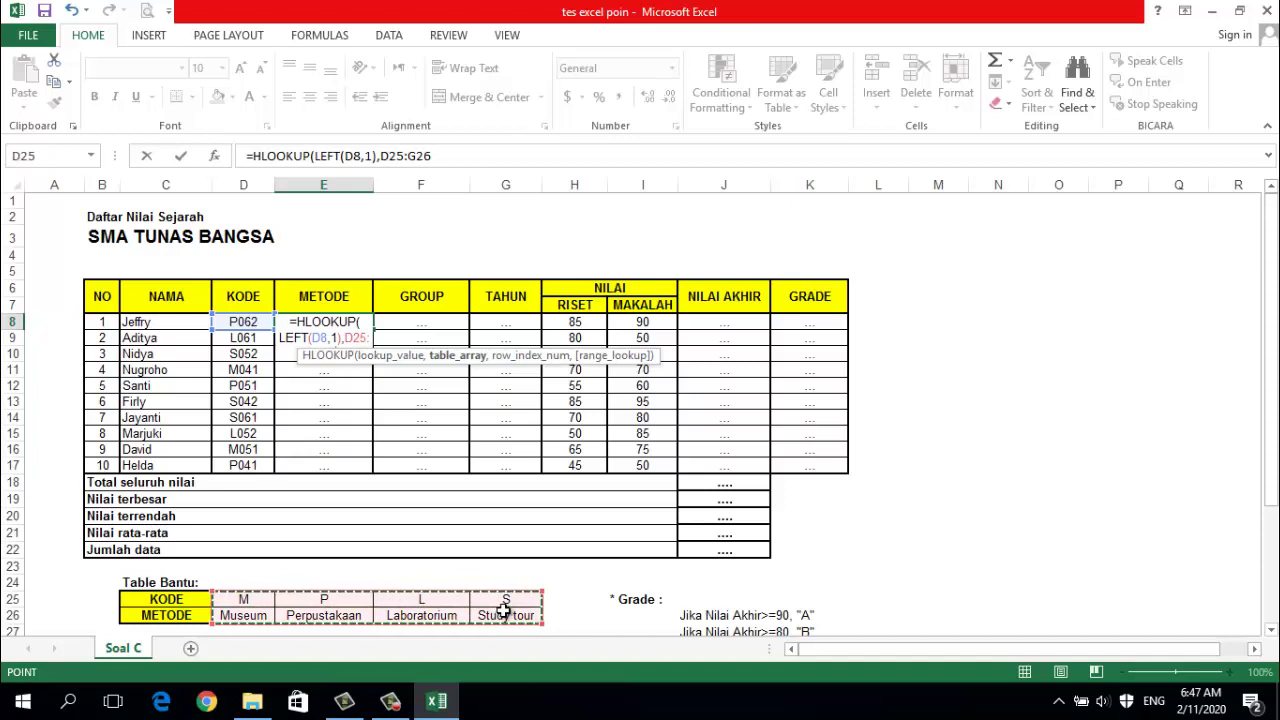
pyautogui.write(',2')
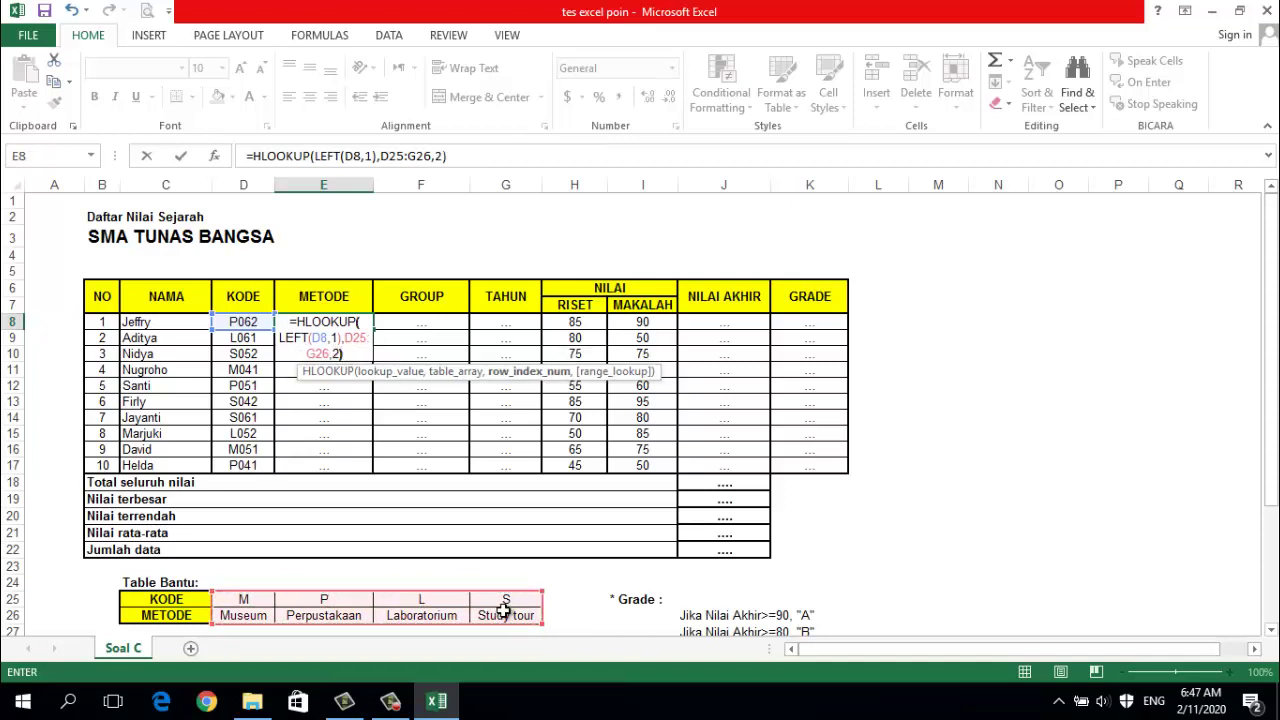
pyautogui.press('Return')
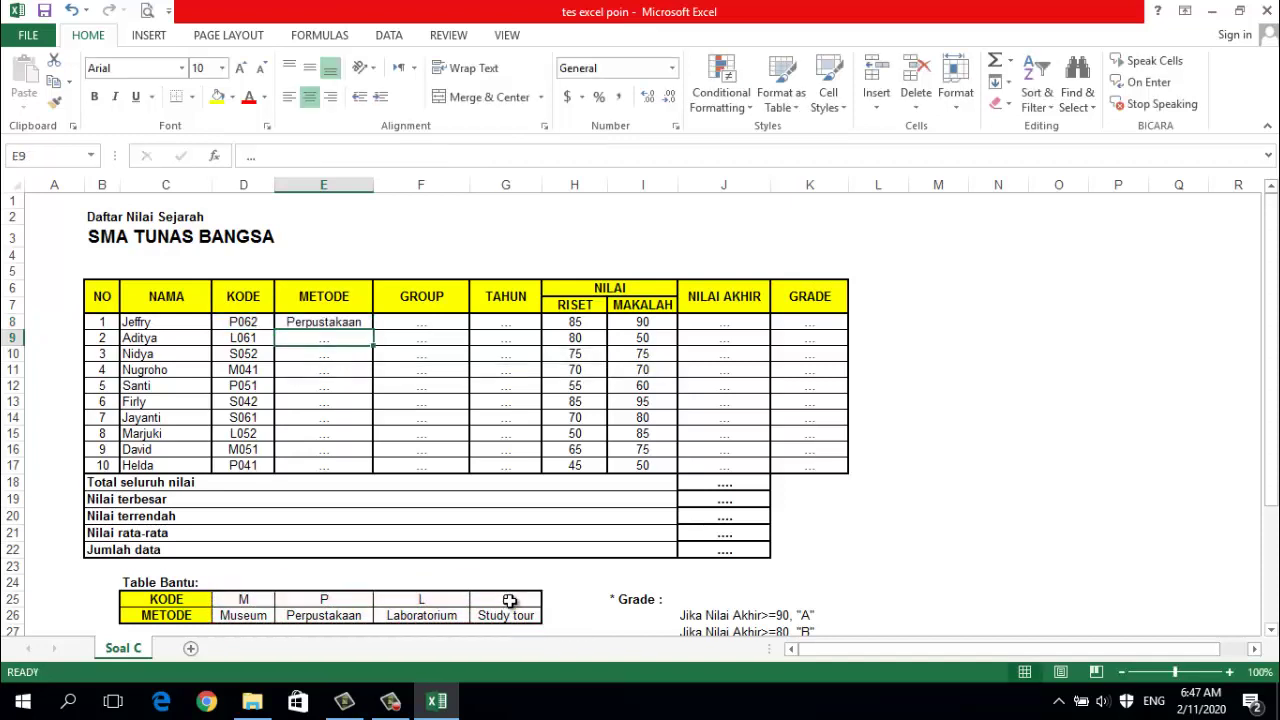
# - Make E8's lookup range absolute as $D$25:$G$26, so it returns Perpustakaan
pyautogui.click(314, 322)
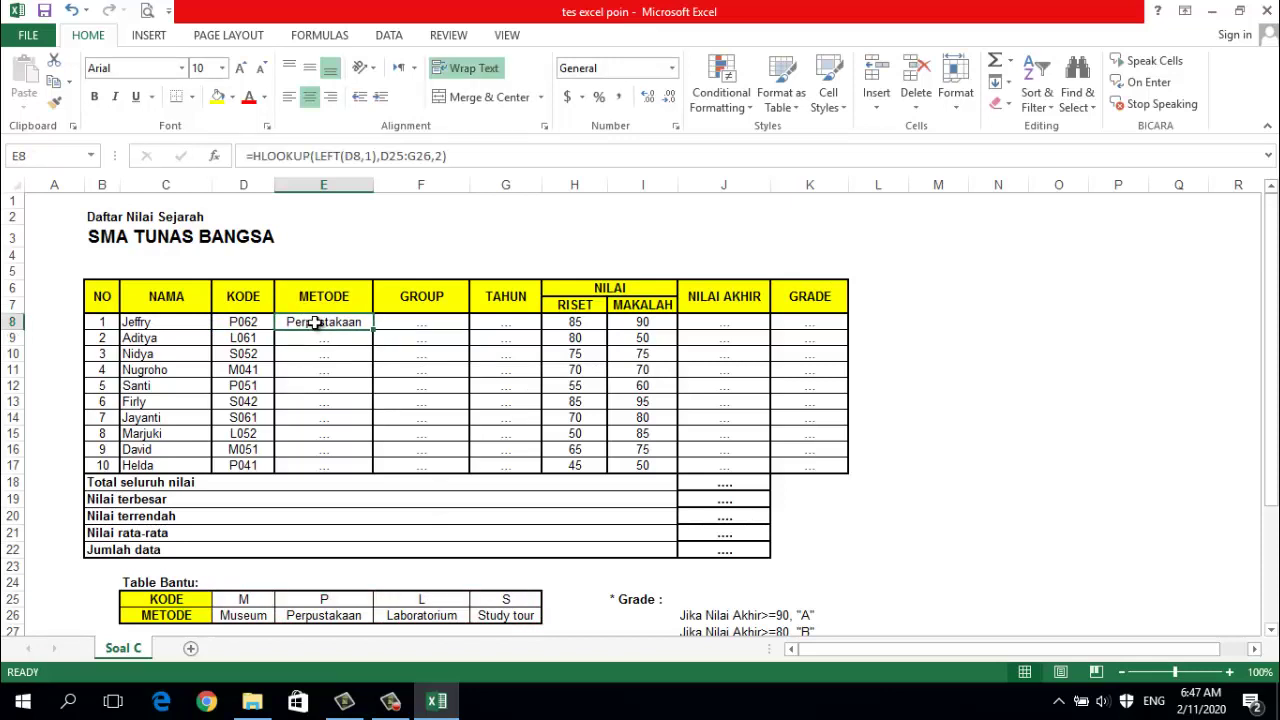
pyautogui.click(397, 156)
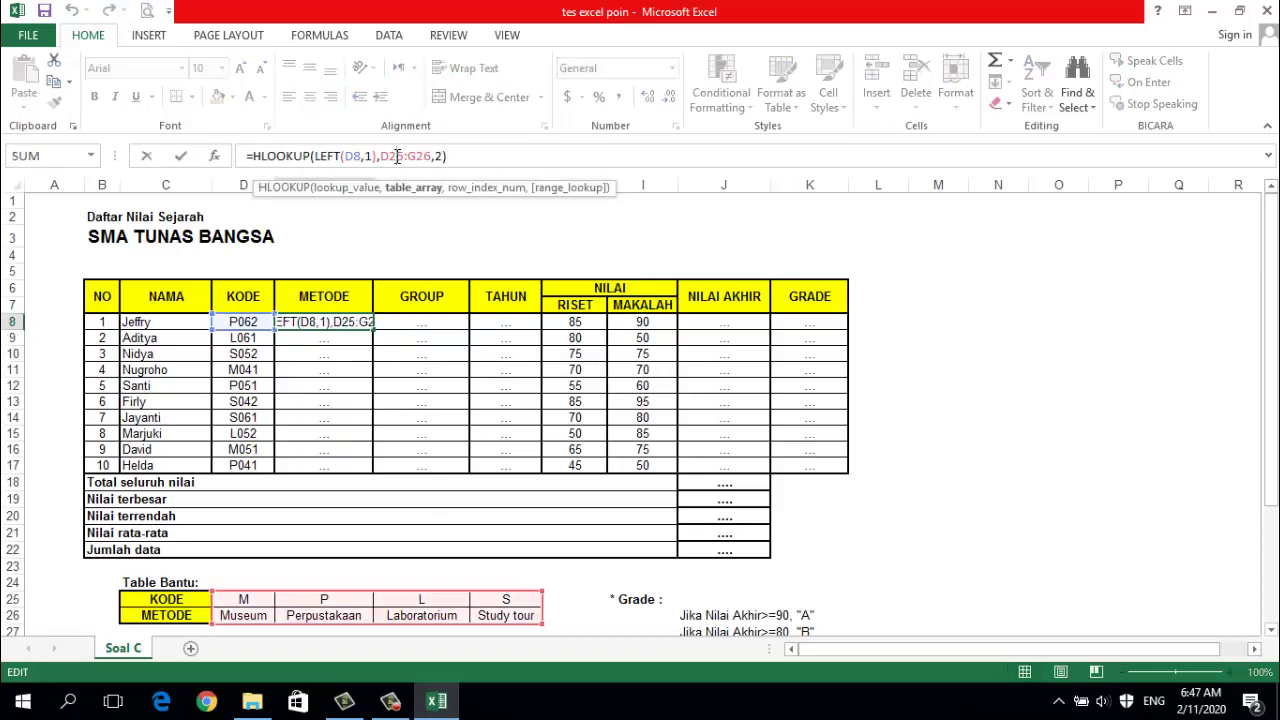
pyautogui.press('F4')
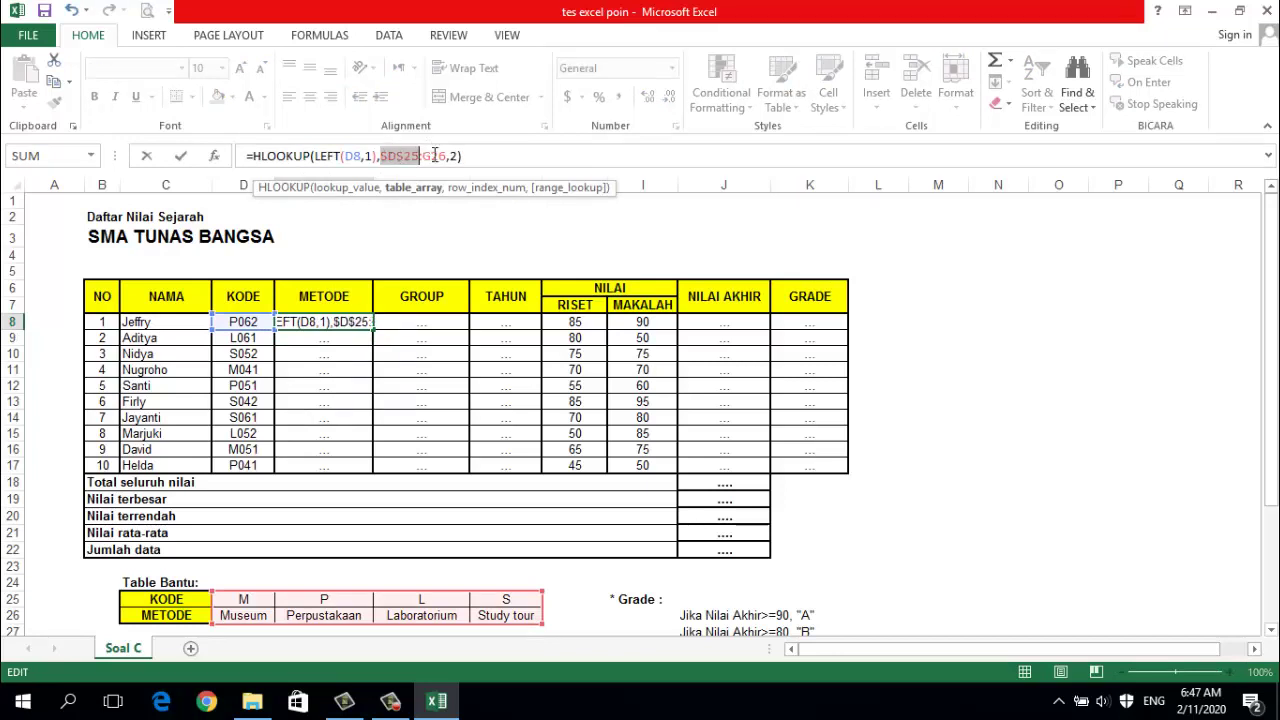
pyautogui.click(435, 156)
pyautogui.press('F4')
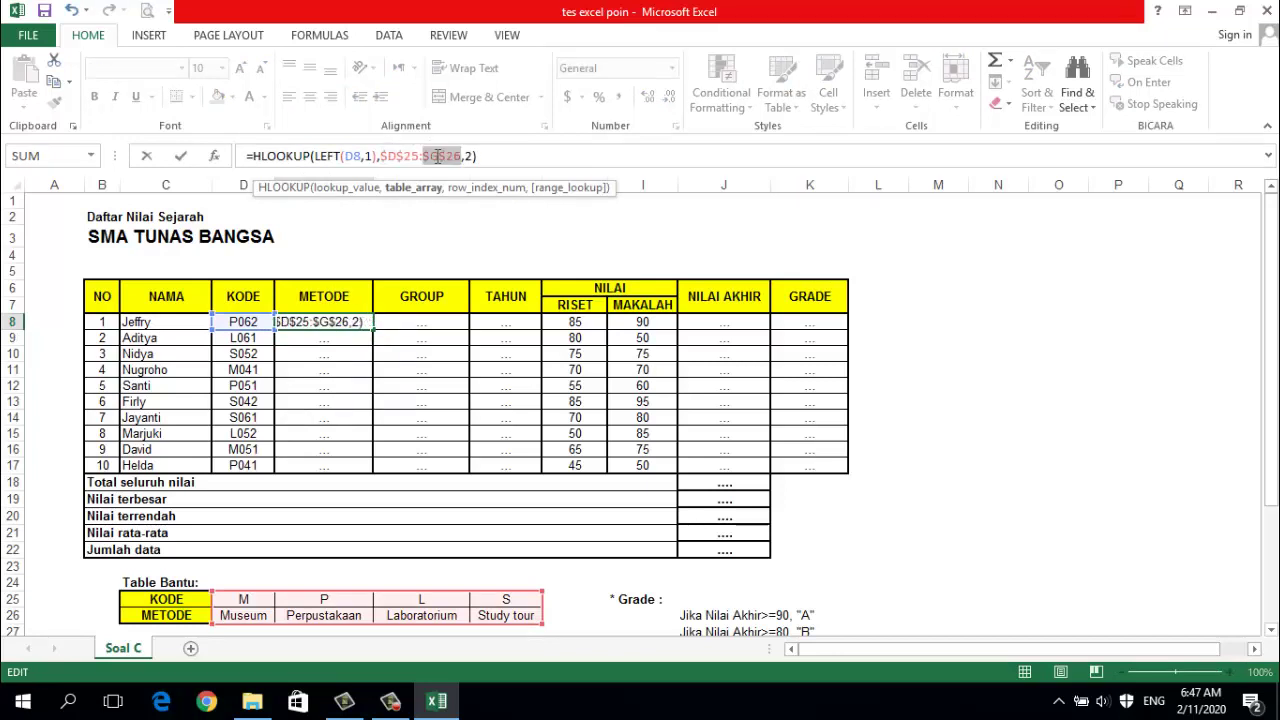
pyautogui.press('Return')
pyautogui.click(344, 322)
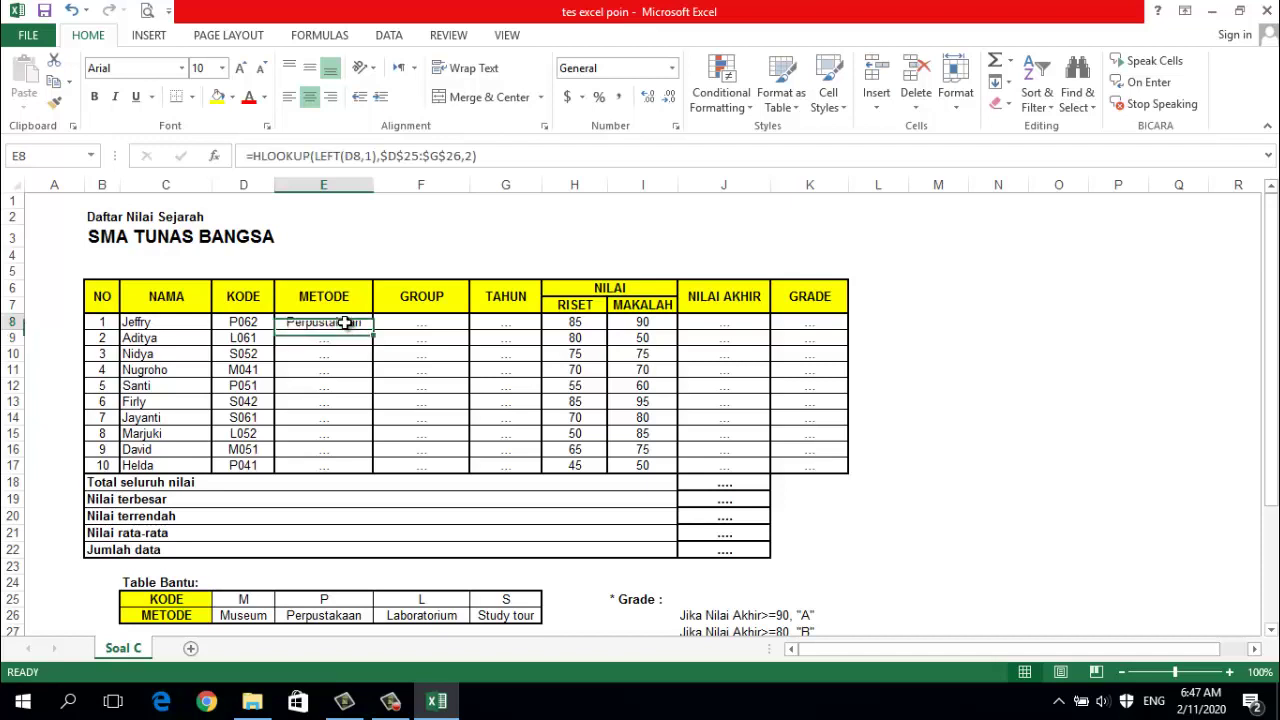
# - Fill E8's lookup down to E17, then clear E8:E17 because of the #N/A results
pyautogui.moveTo(373, 329); pyautogui.dragTo(370, 478)
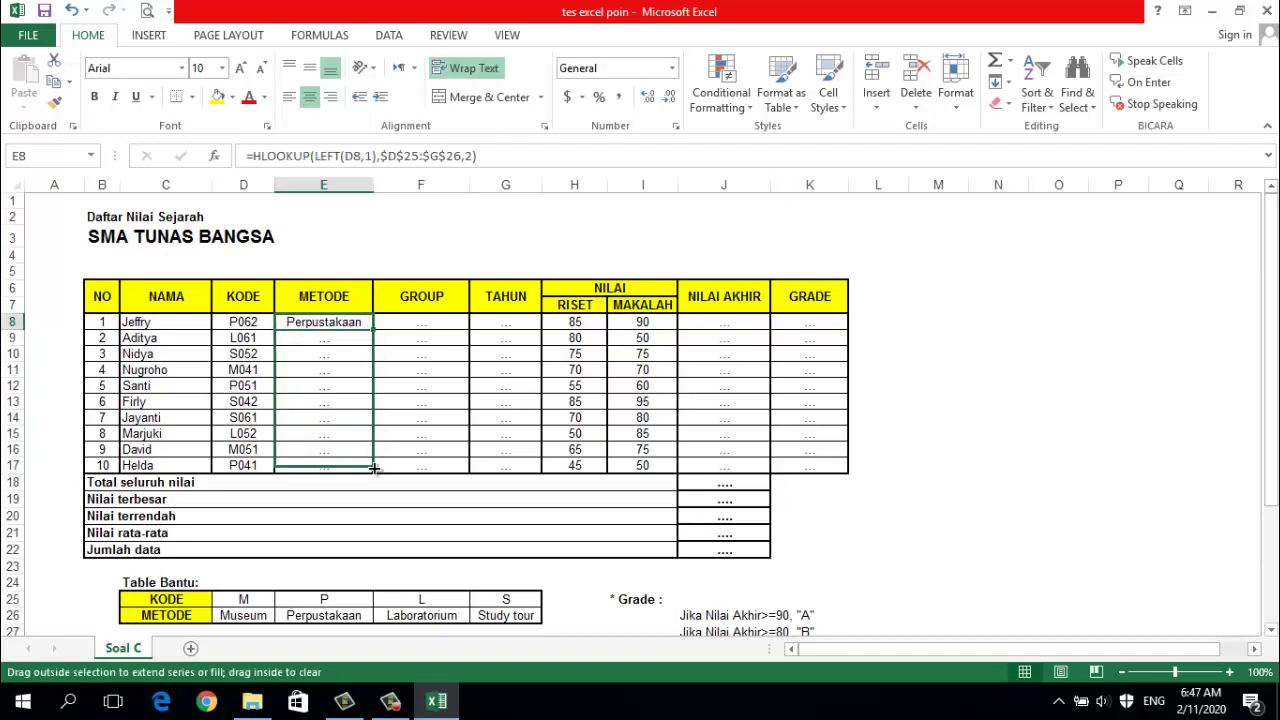
pyautogui.click(324, 506)
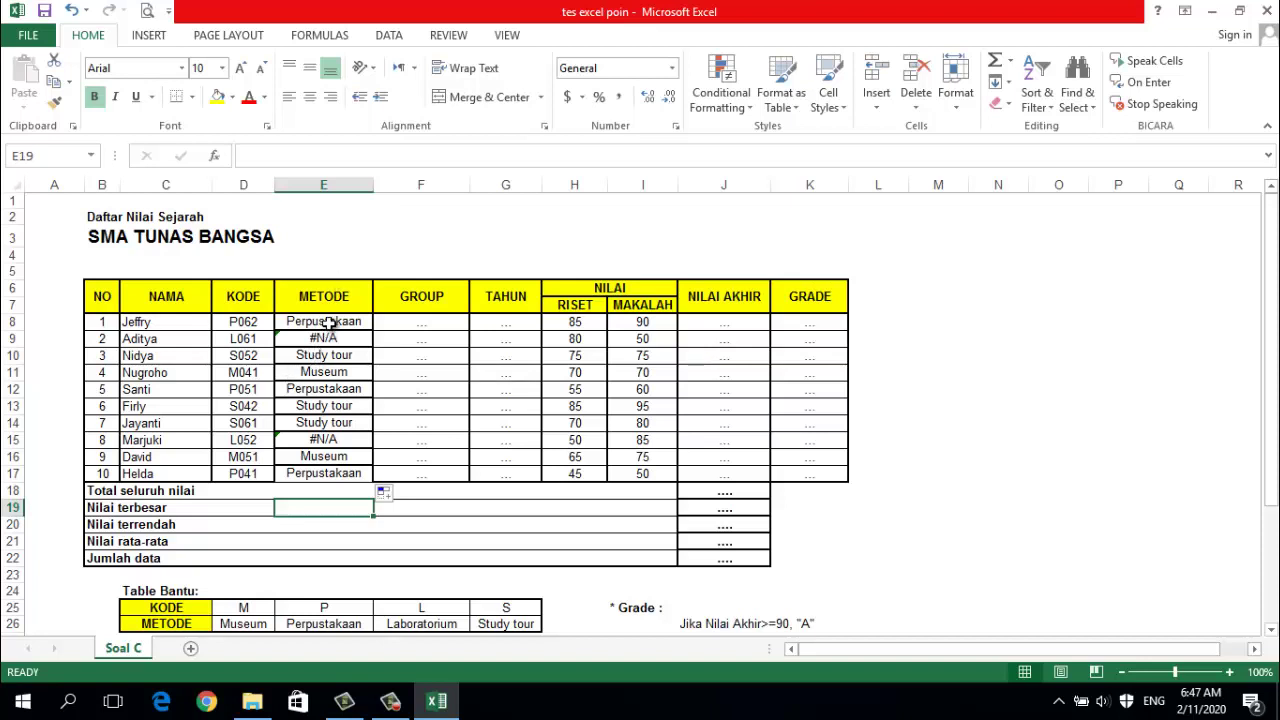
pyautogui.moveTo(332, 322); pyautogui.dragTo(340, 472)
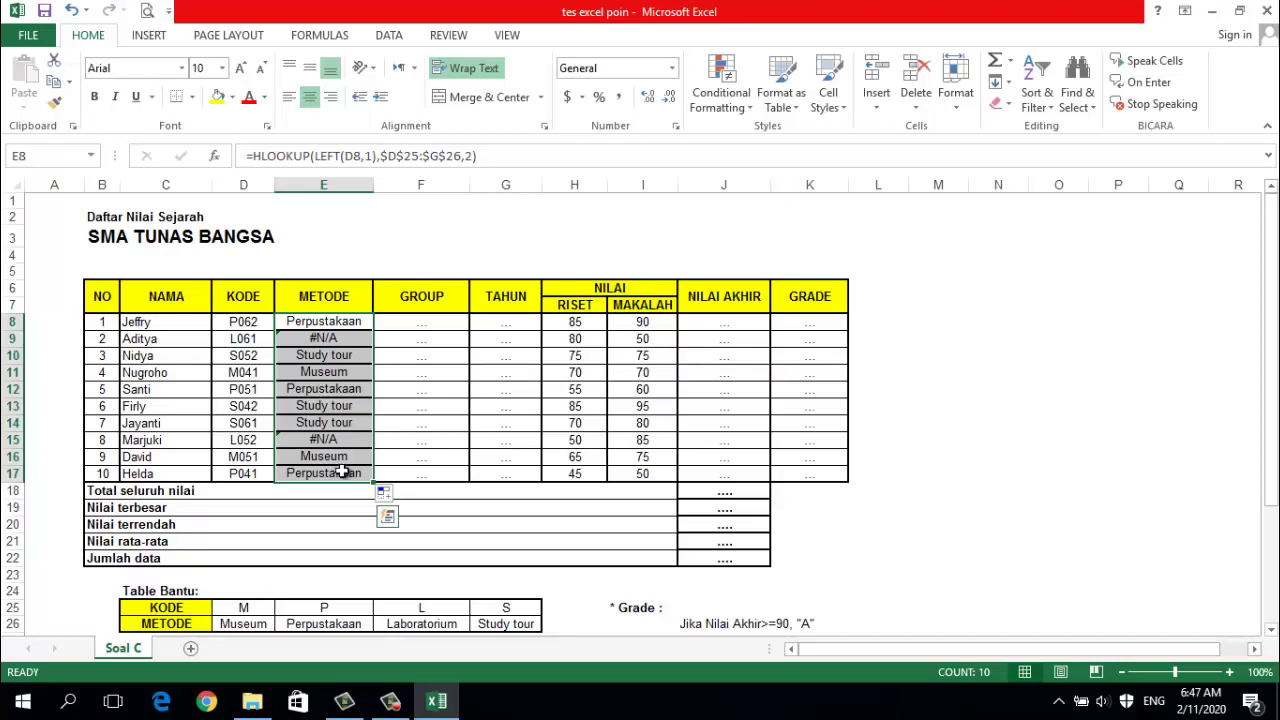
pyautogui.press('Delete')
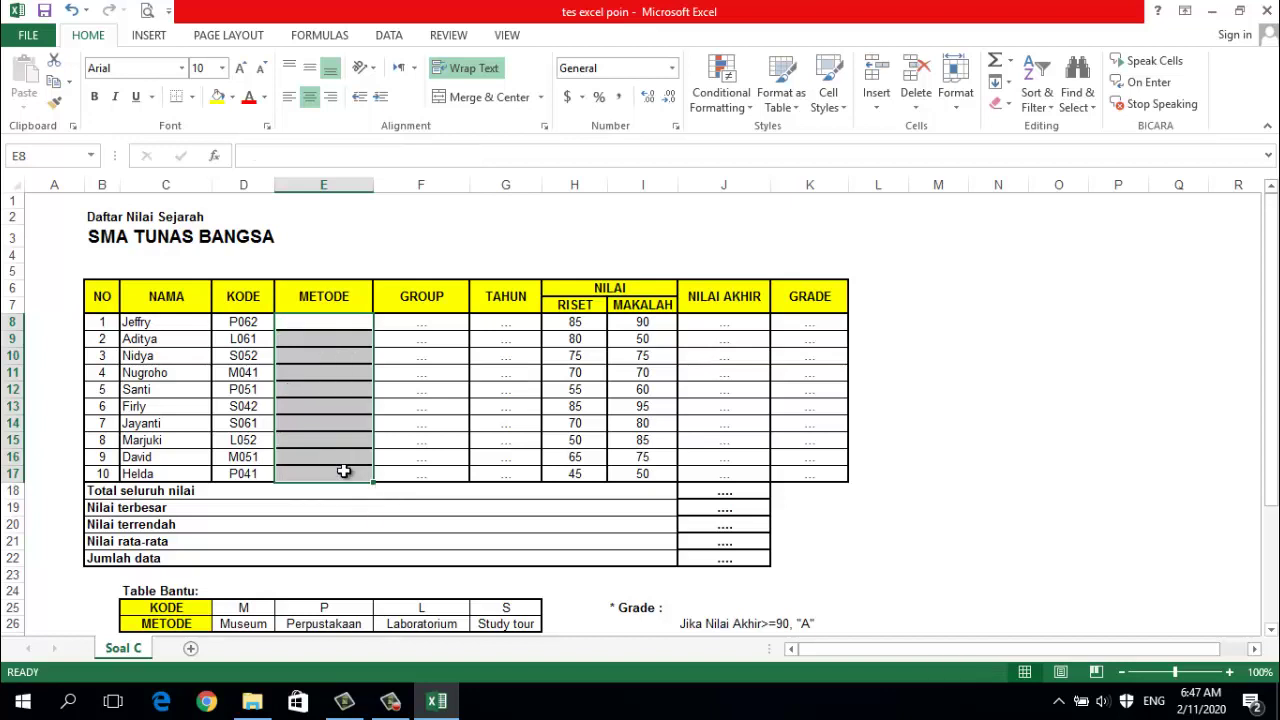
# - Apply inside horizontal borders to the student rows B8:K17 through Format Cells
pyautogui.click(414, 455)
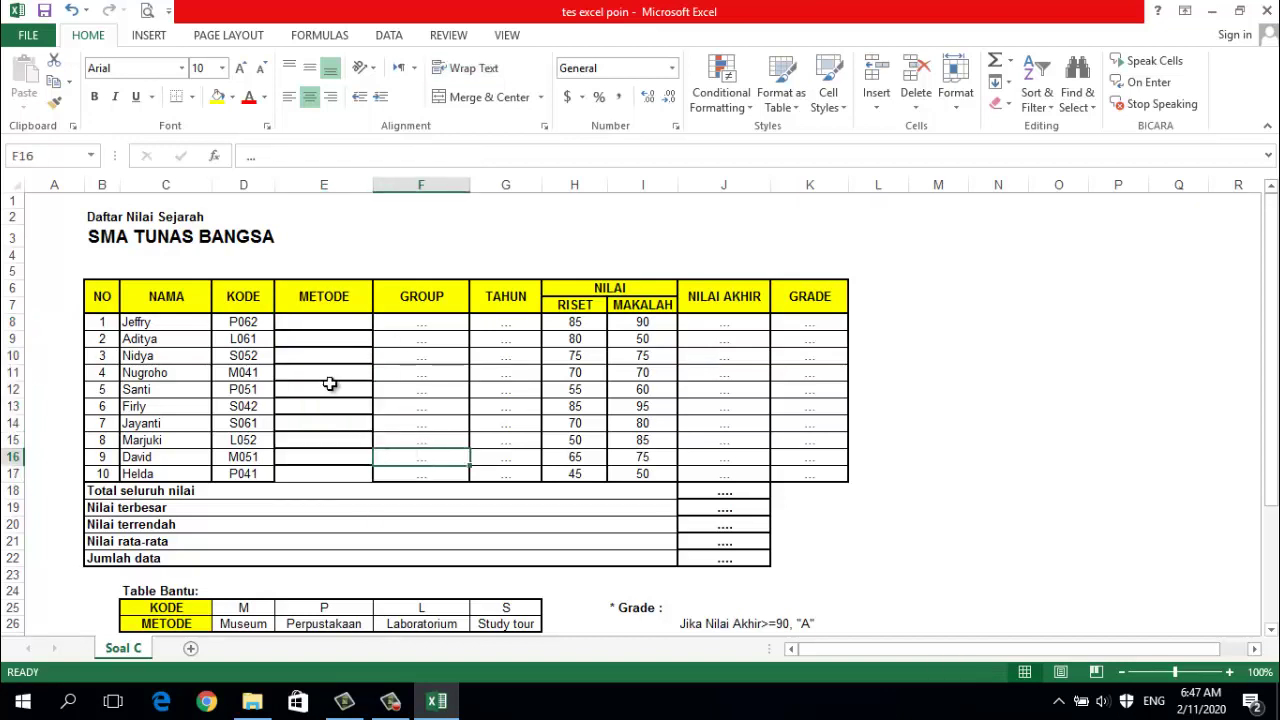
pyautogui.click(323, 322)
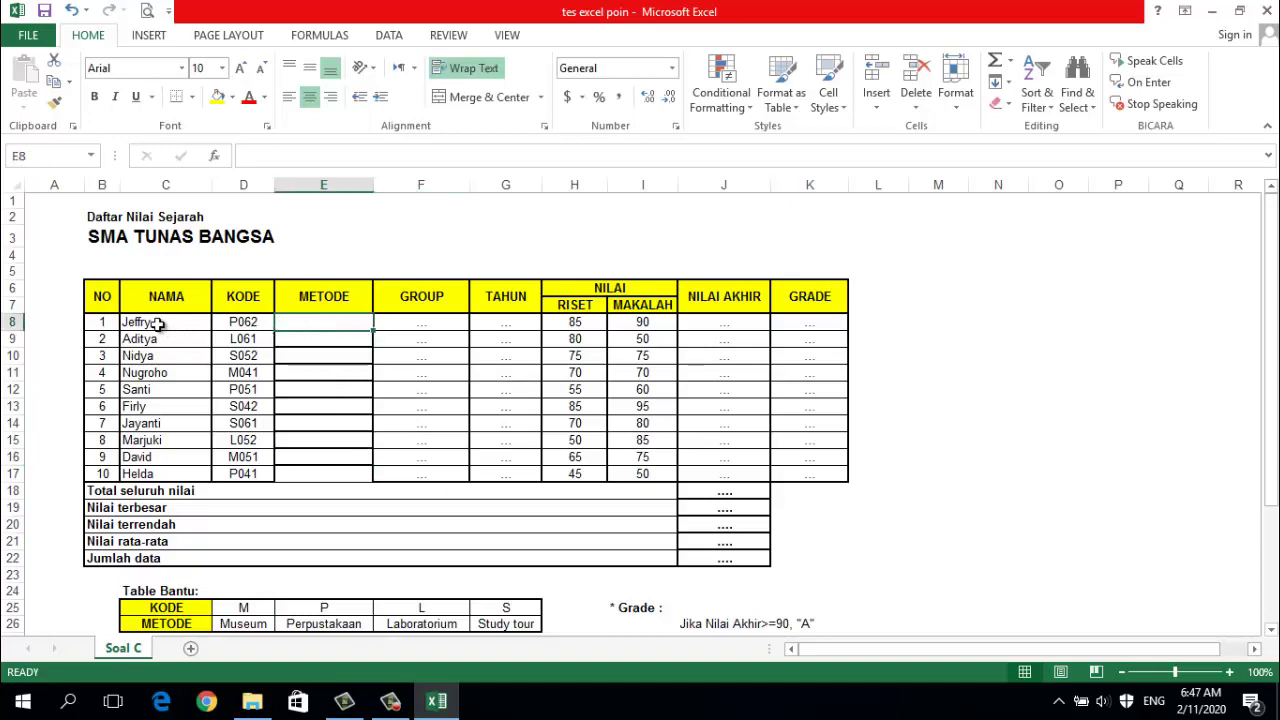
pyautogui.moveTo(95, 322); pyautogui.dragTo(817, 471)
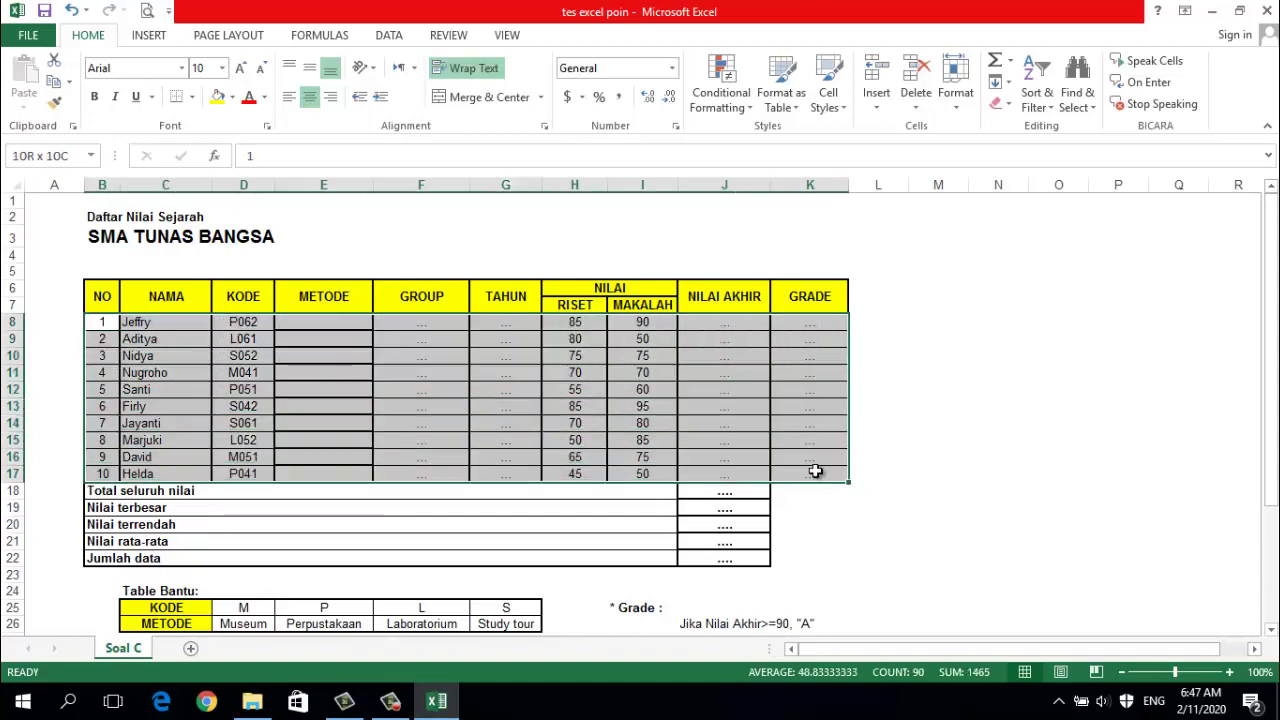
pyautogui.rightClick(590, 423)
pyautogui.click(660, 343)
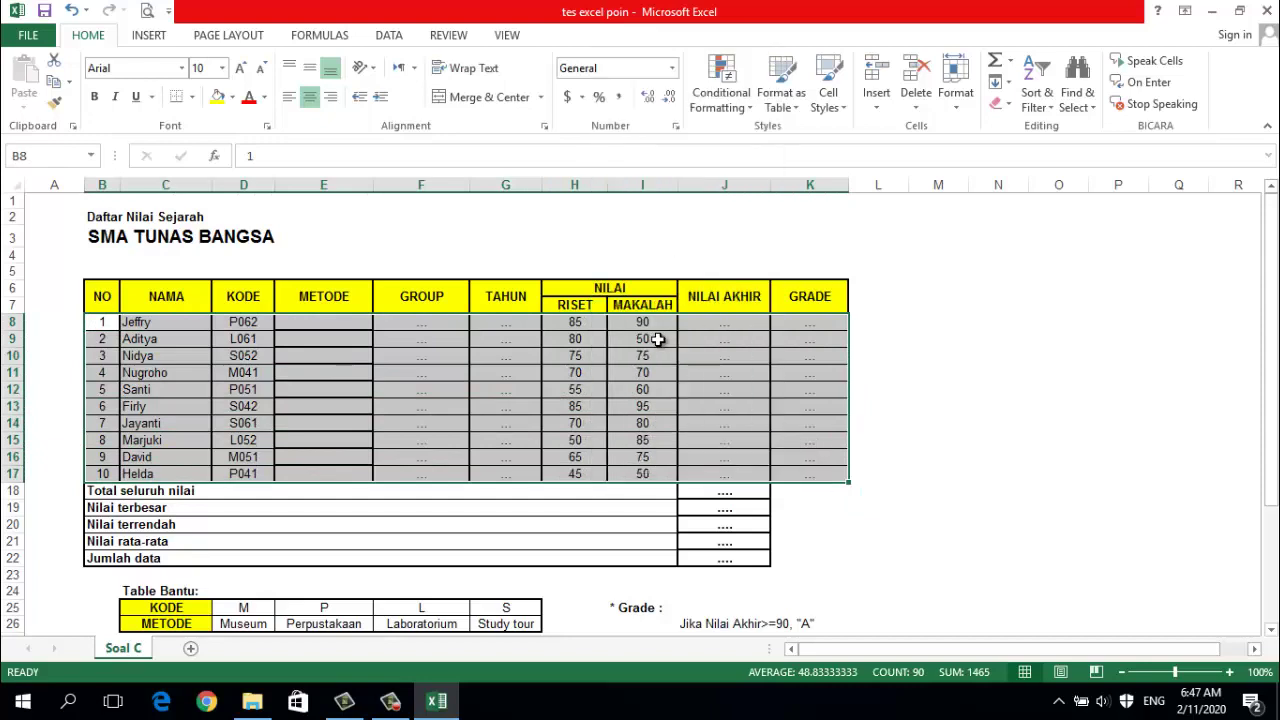
pyautogui.click(614, 154)
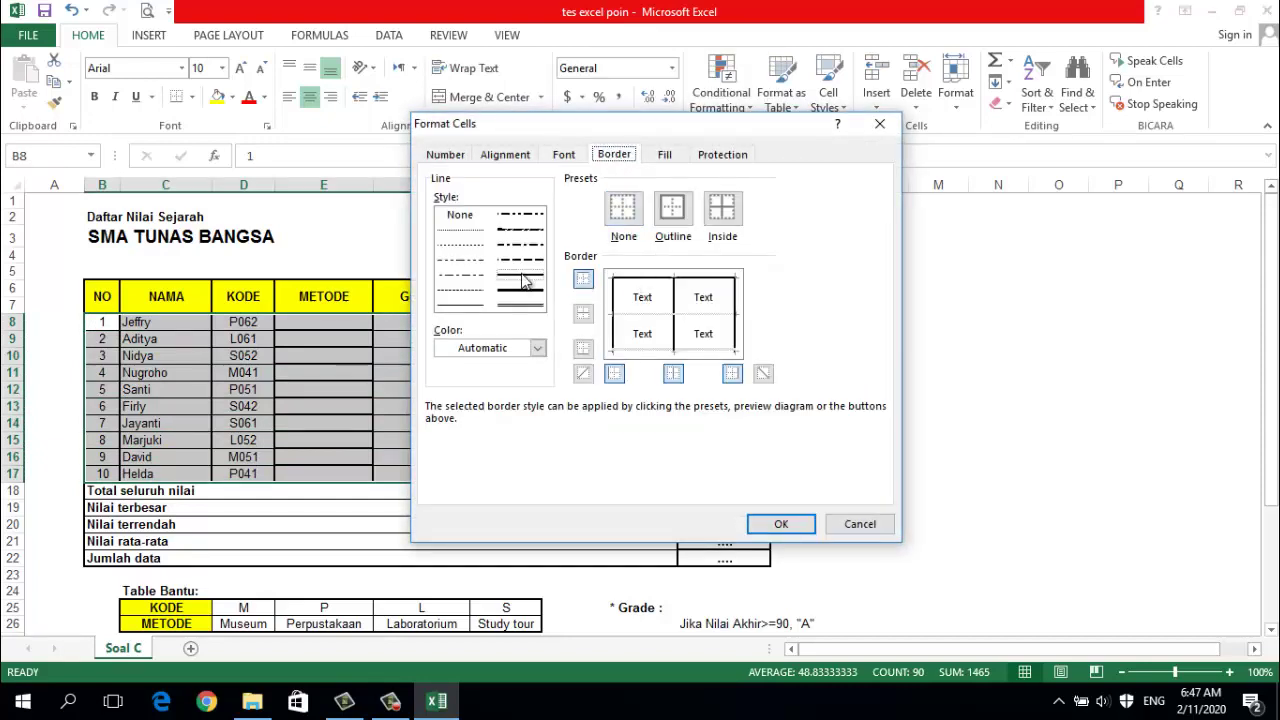
pyautogui.click(668, 316)
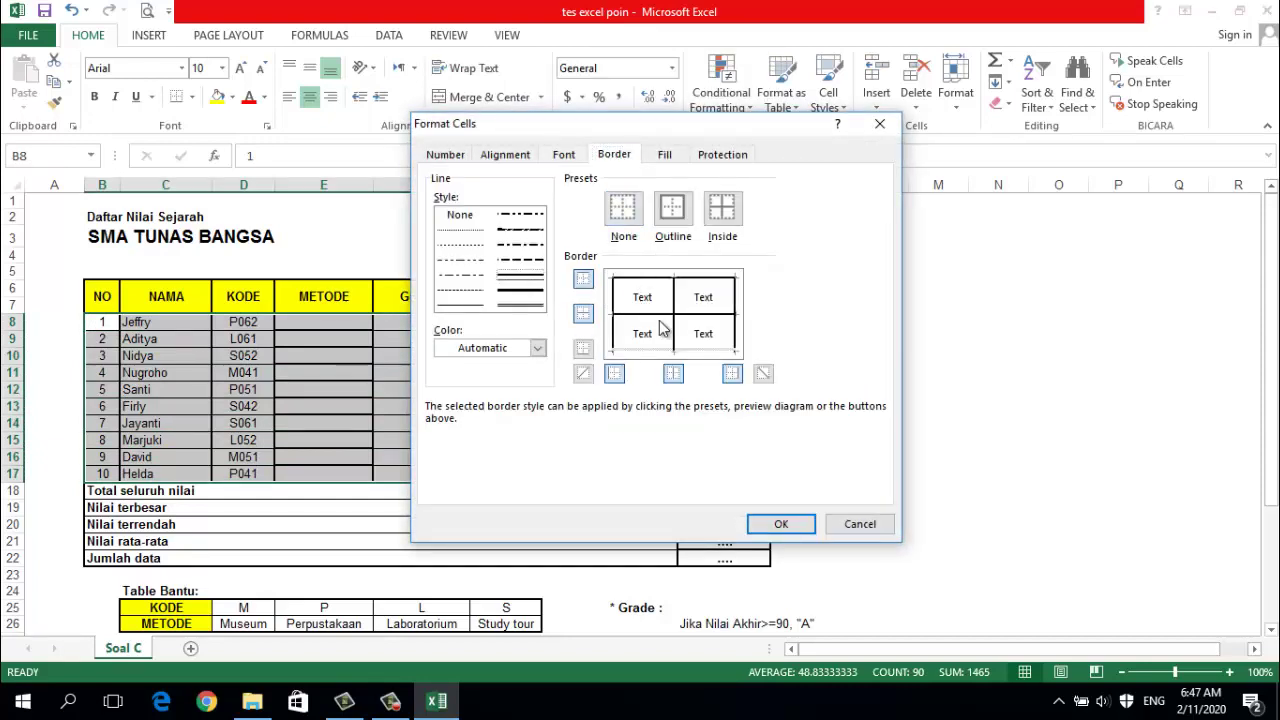
pyautogui.click(779, 524)
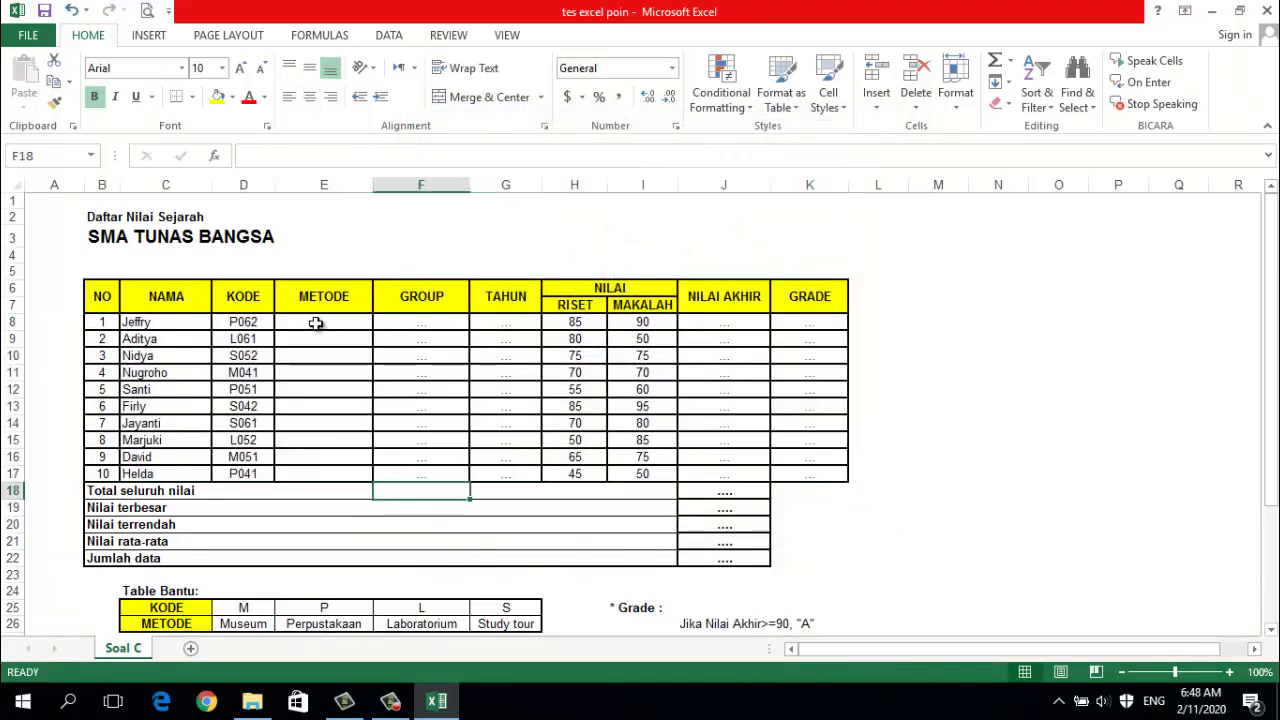
pyautogui.click(315, 321)
# - Enter =HLOOKUP(LEFT(D8,1),D25:G26,2) in E8 and fill it down to E17
pyautogui.scroll(-1, 315, 321)
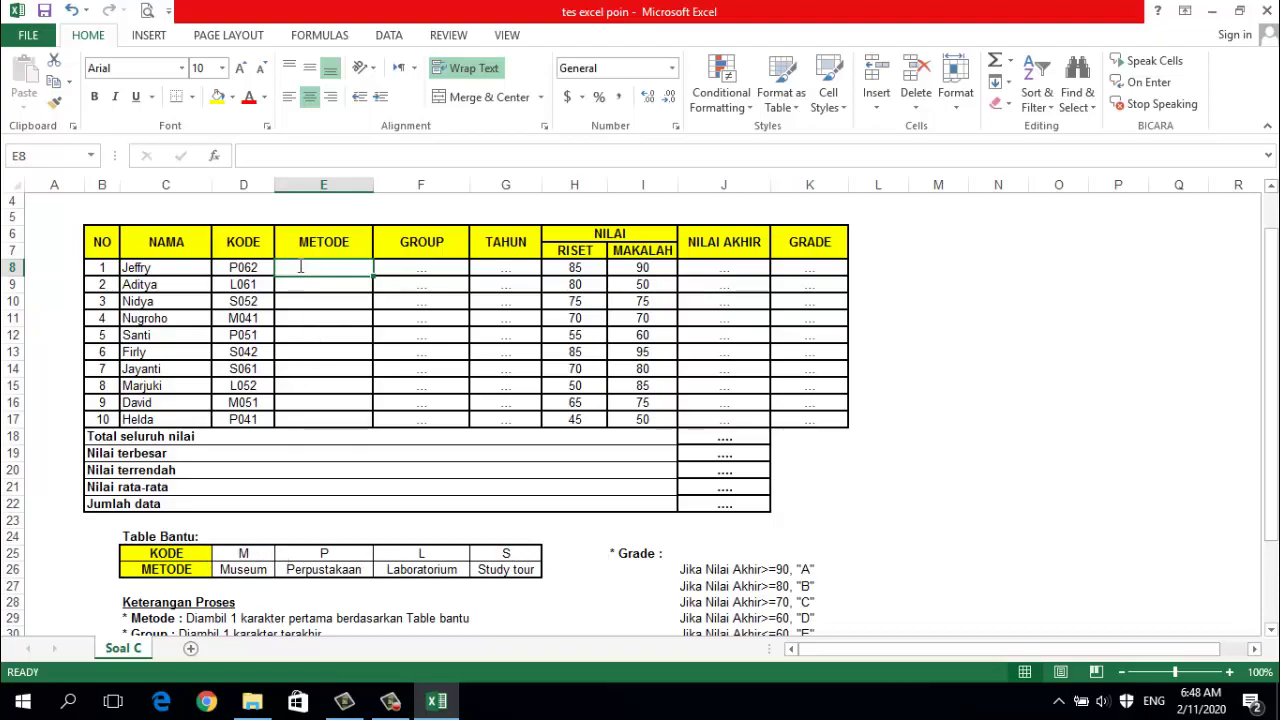
pyautogui.write('=')
pyautogui.write('HLOO')
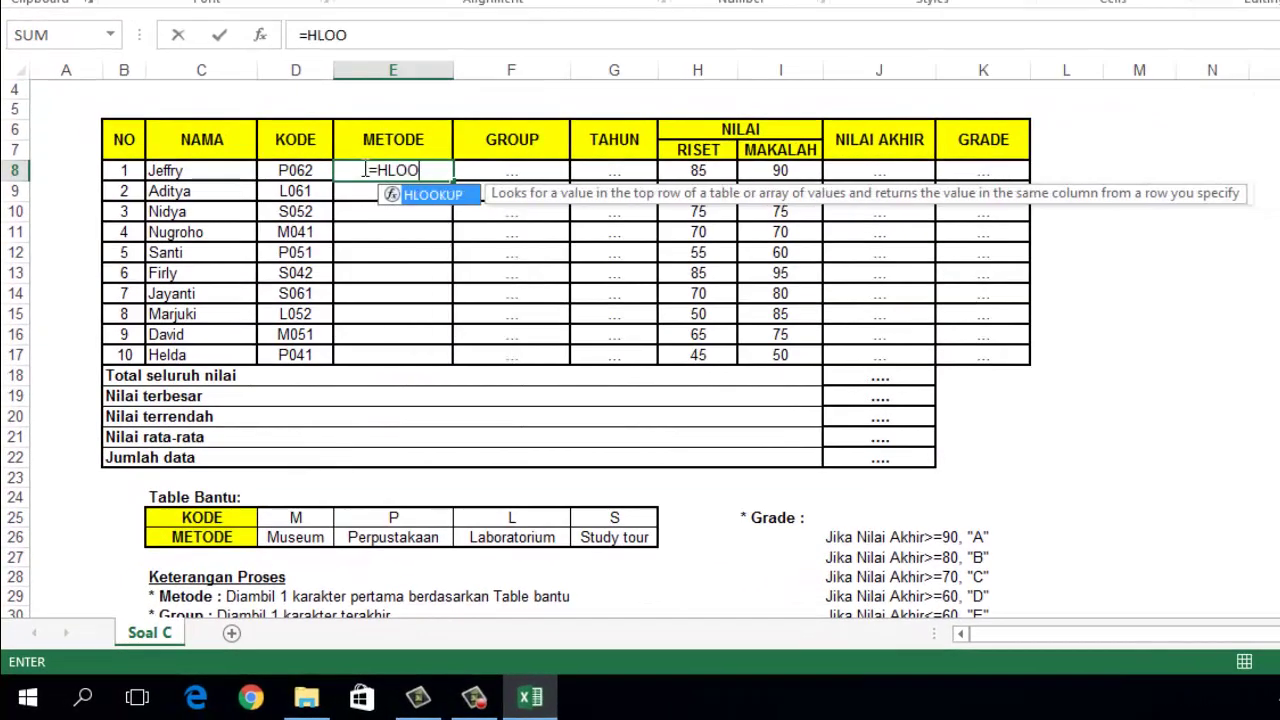
pyautogui.write('KUP(')
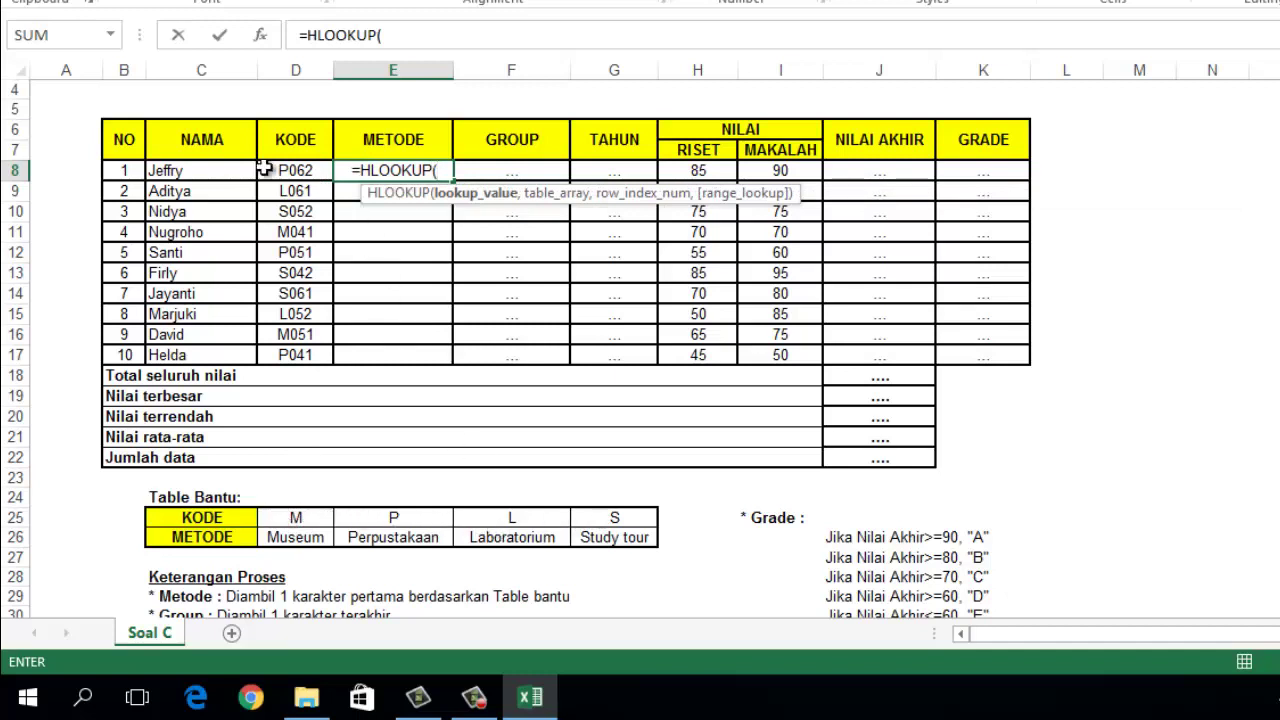
pyautogui.write('LEF')
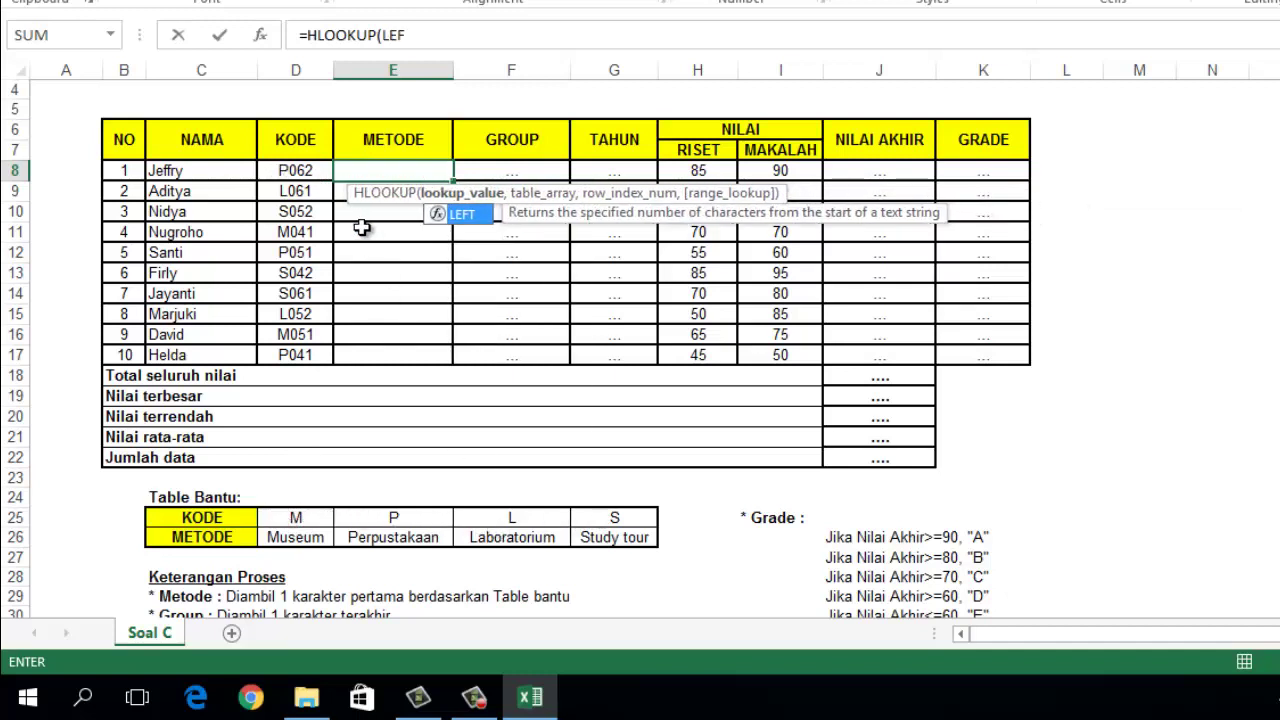
pyautogui.write('T')
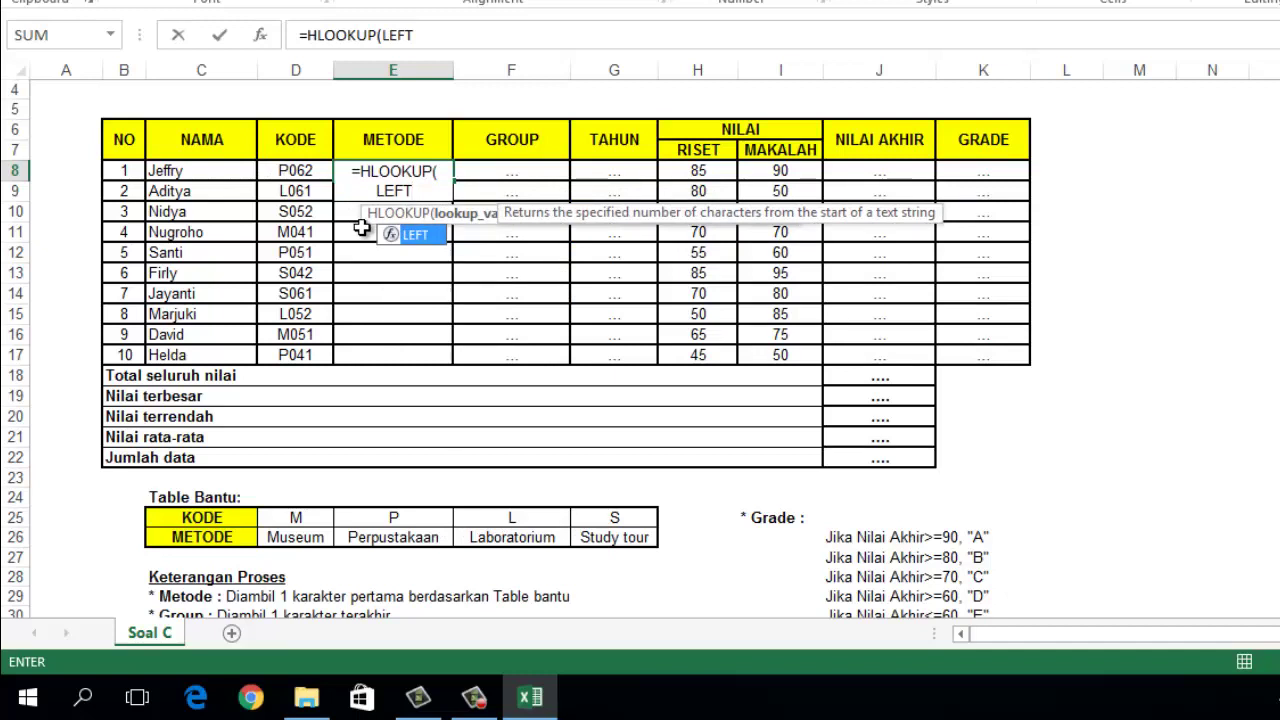
pyautogui.write('(')
pyautogui.click(290, 168)
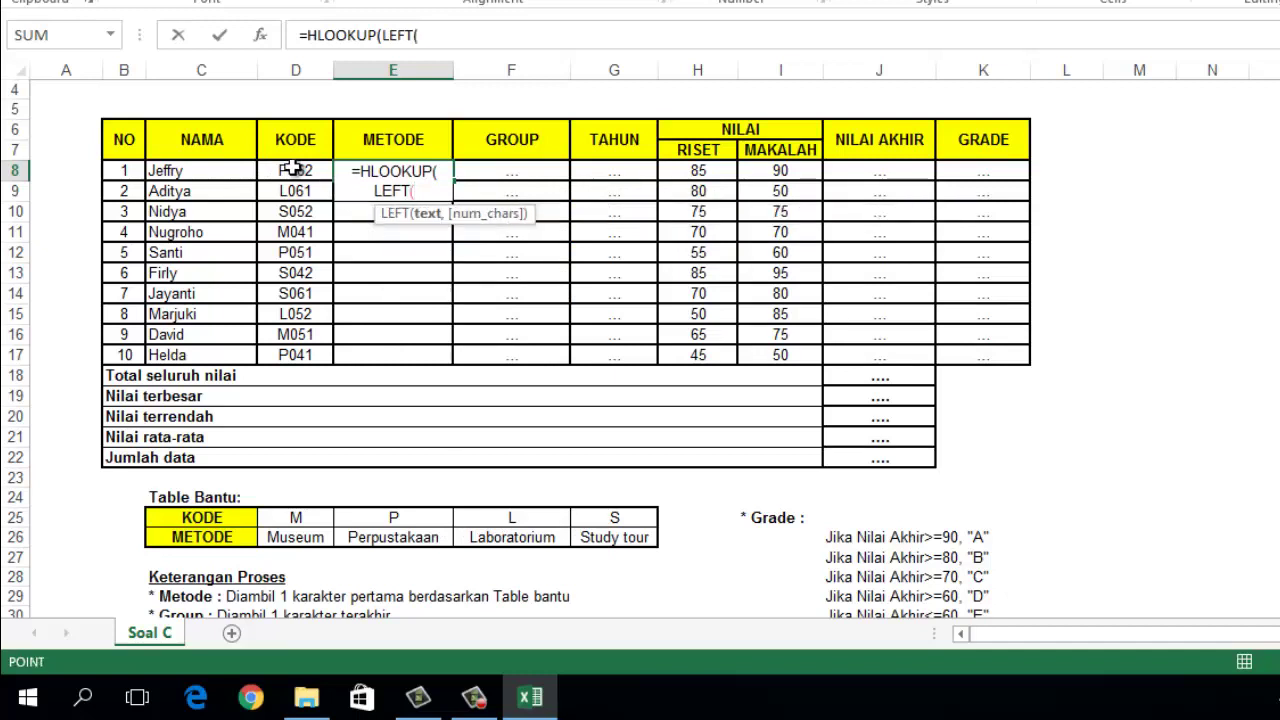
pyautogui.write('D8,')
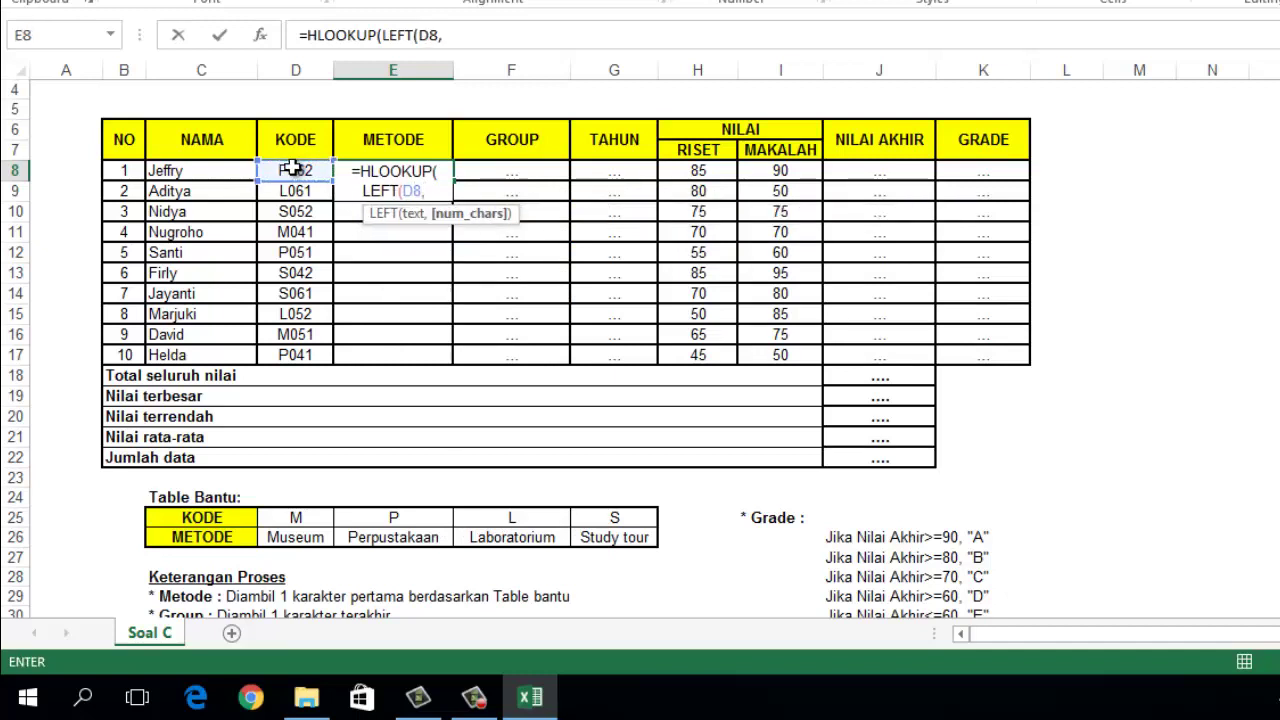
pyautogui.write('1)')
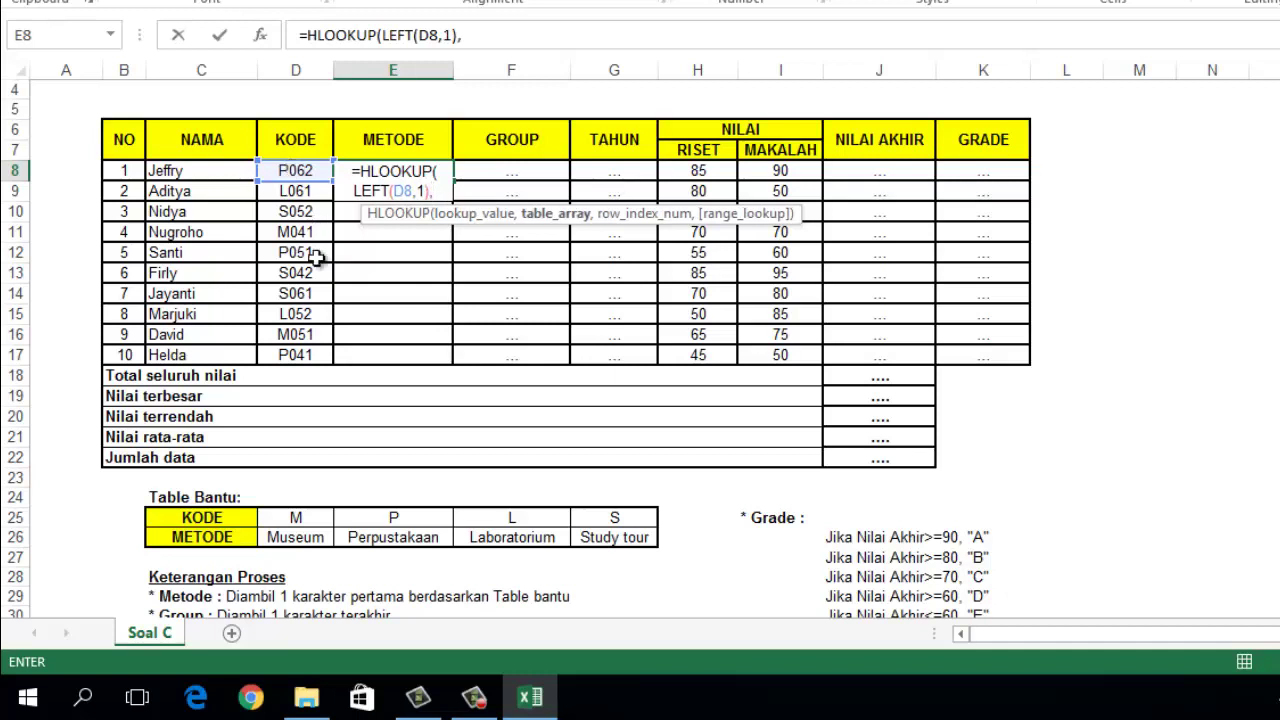
pyautogui.write(',')
pyautogui.click(295, 517)
pyautogui.moveTo(295, 517); pyautogui.dragTo(607, 537)
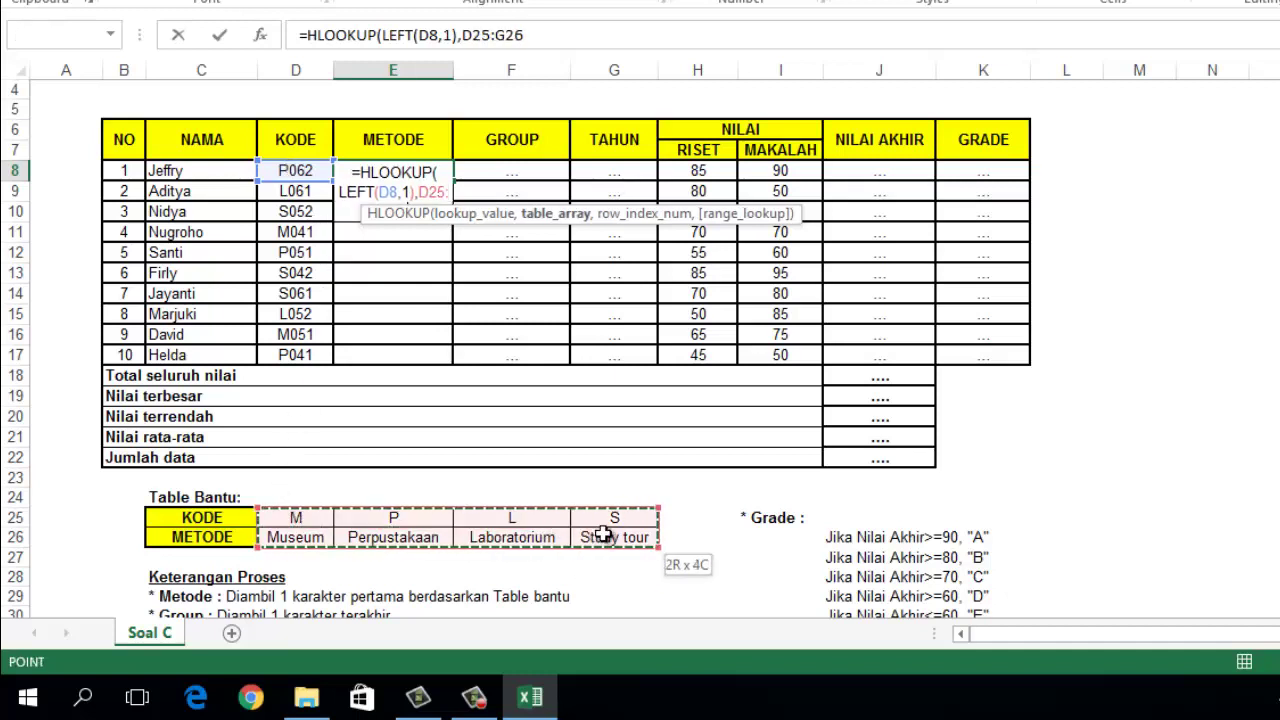
pyautogui.write(',')
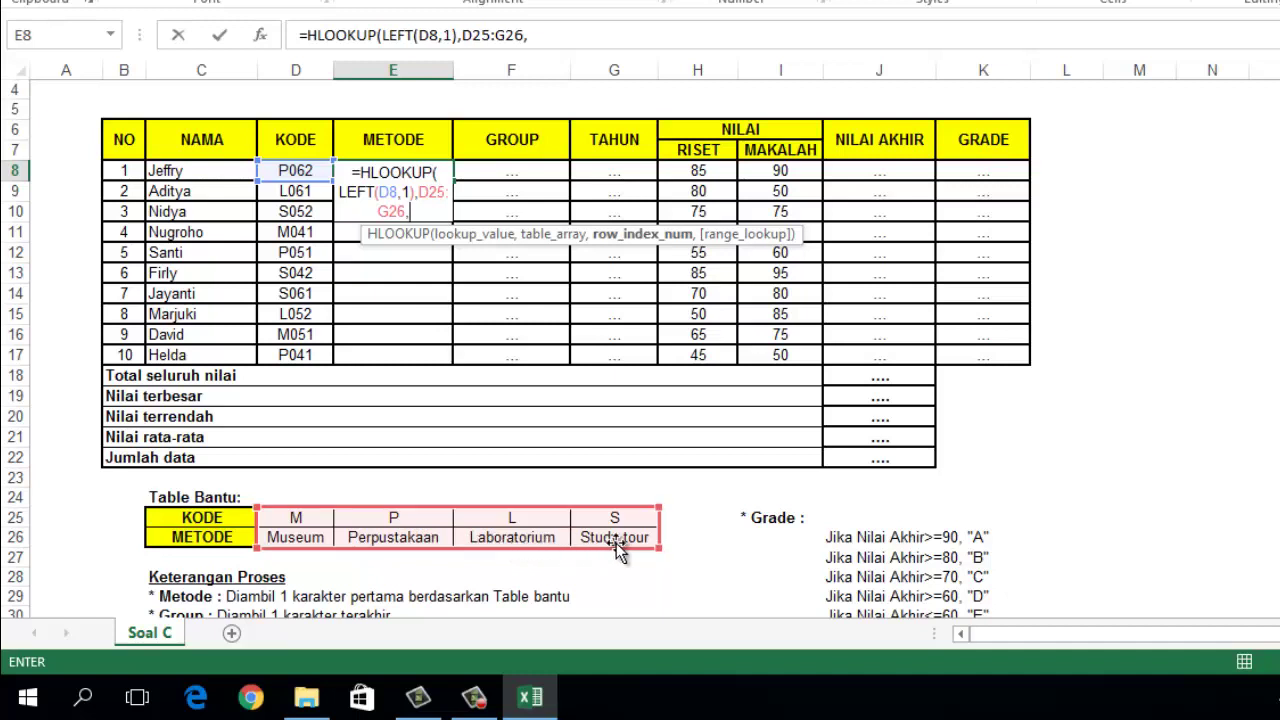
pyautogui.write('2')
pyautogui.write(')')
pyautogui.press('Return')
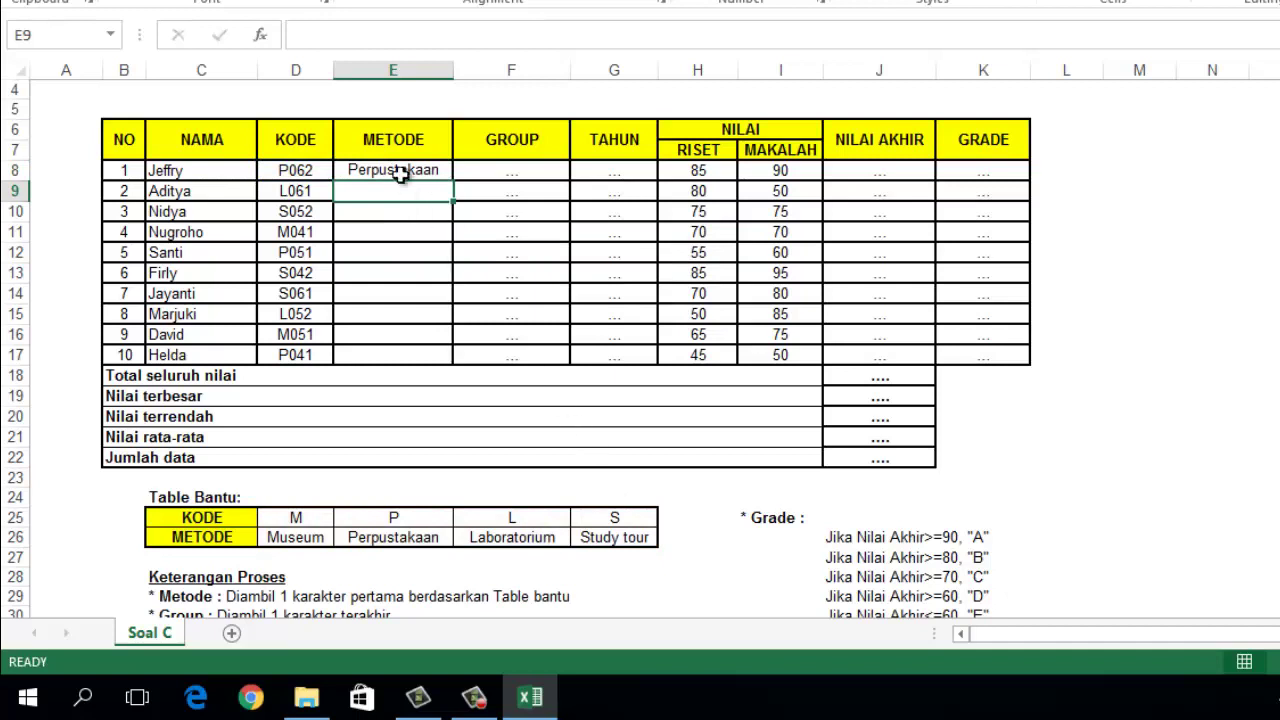
pyautogui.click(400, 173)
pyautogui.moveTo(453, 183); pyautogui.dragTo(457, 360)
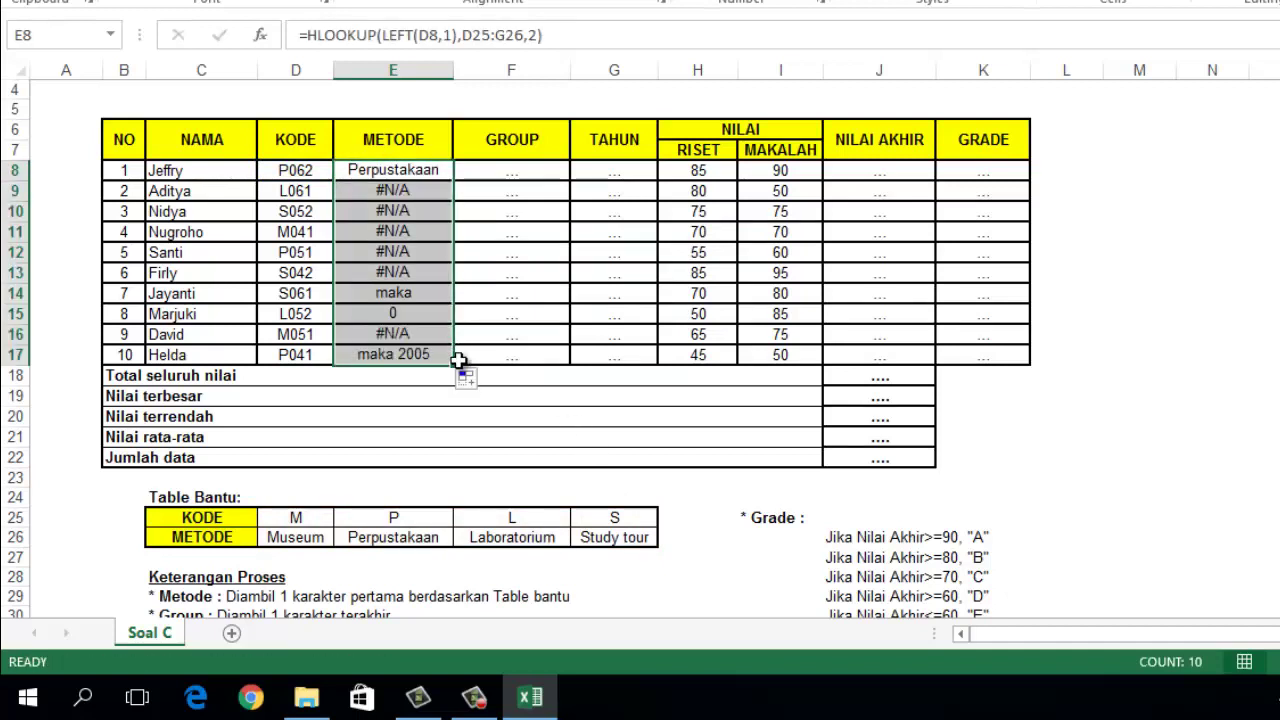
# - Make E8's range absolute as $D$25:$G$26 and refill the formula to E17
pyautogui.click(416, 171)
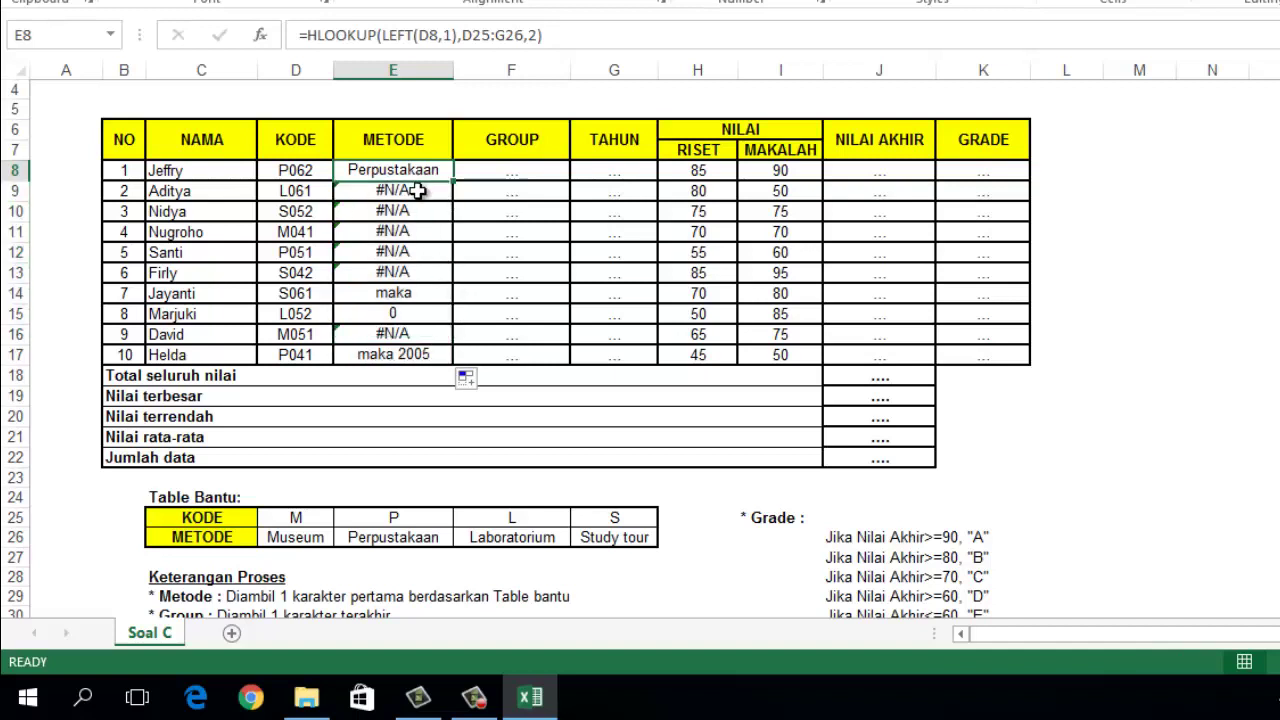
pyautogui.moveTo(416, 190); pyautogui.dragTo(405, 293)
pyautogui.click(400, 170)
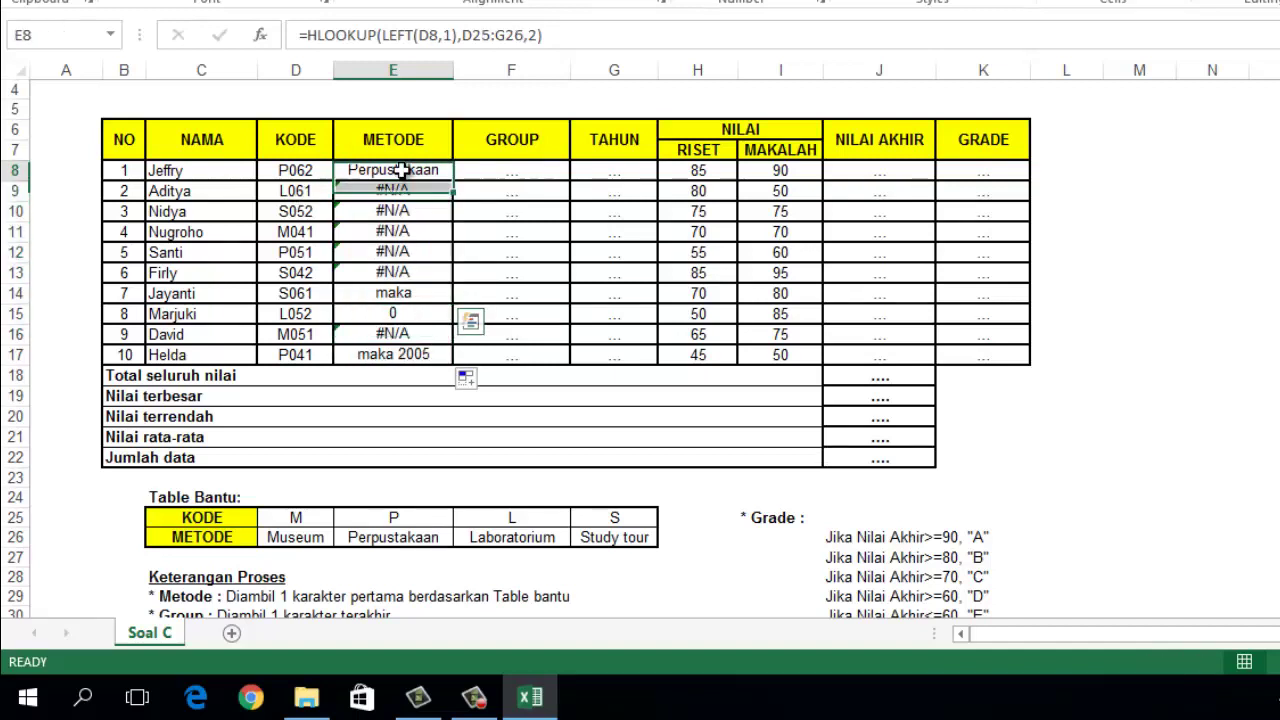
pyautogui.click(476, 36)
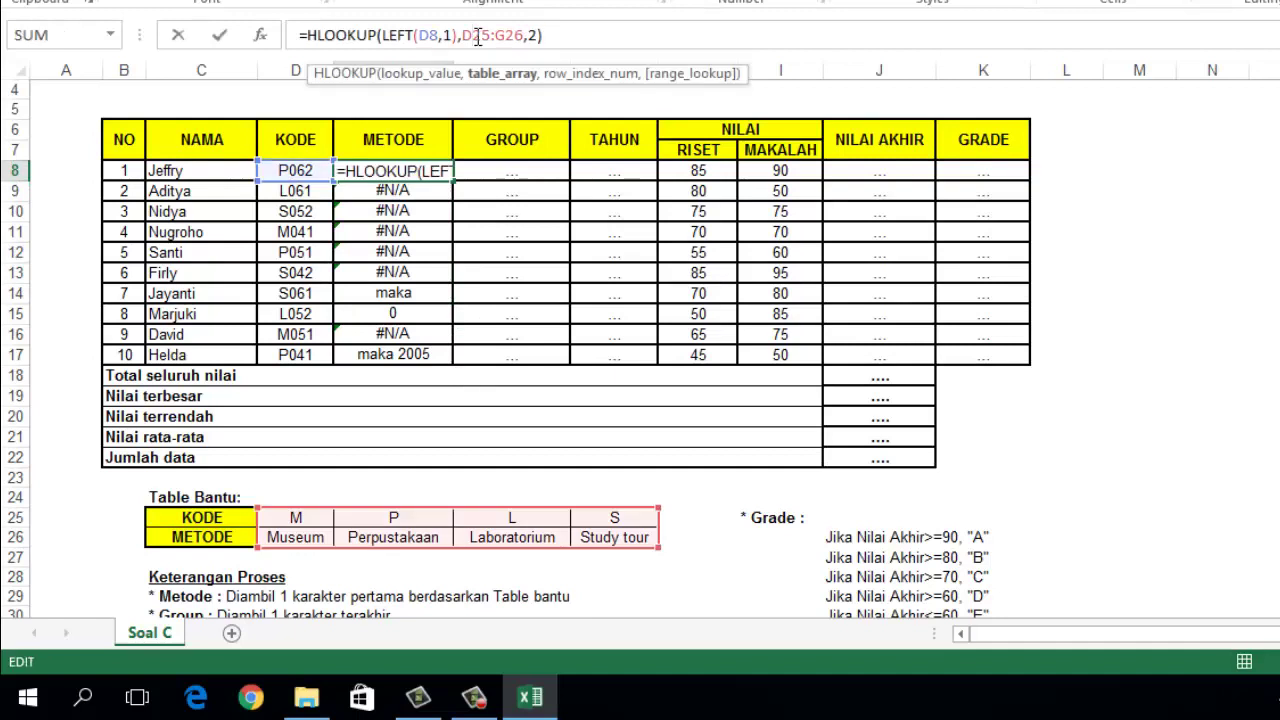
pyautogui.press('F4')
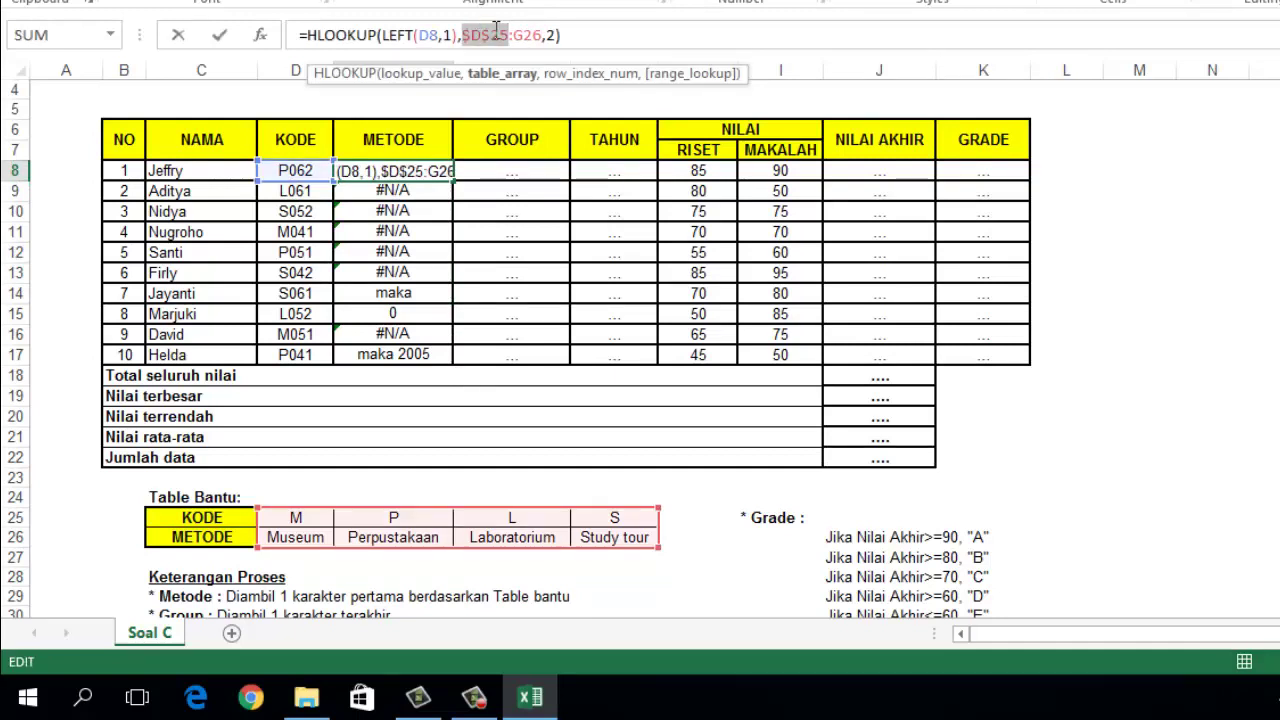
pyautogui.click(532, 35)
pyautogui.press('F4')
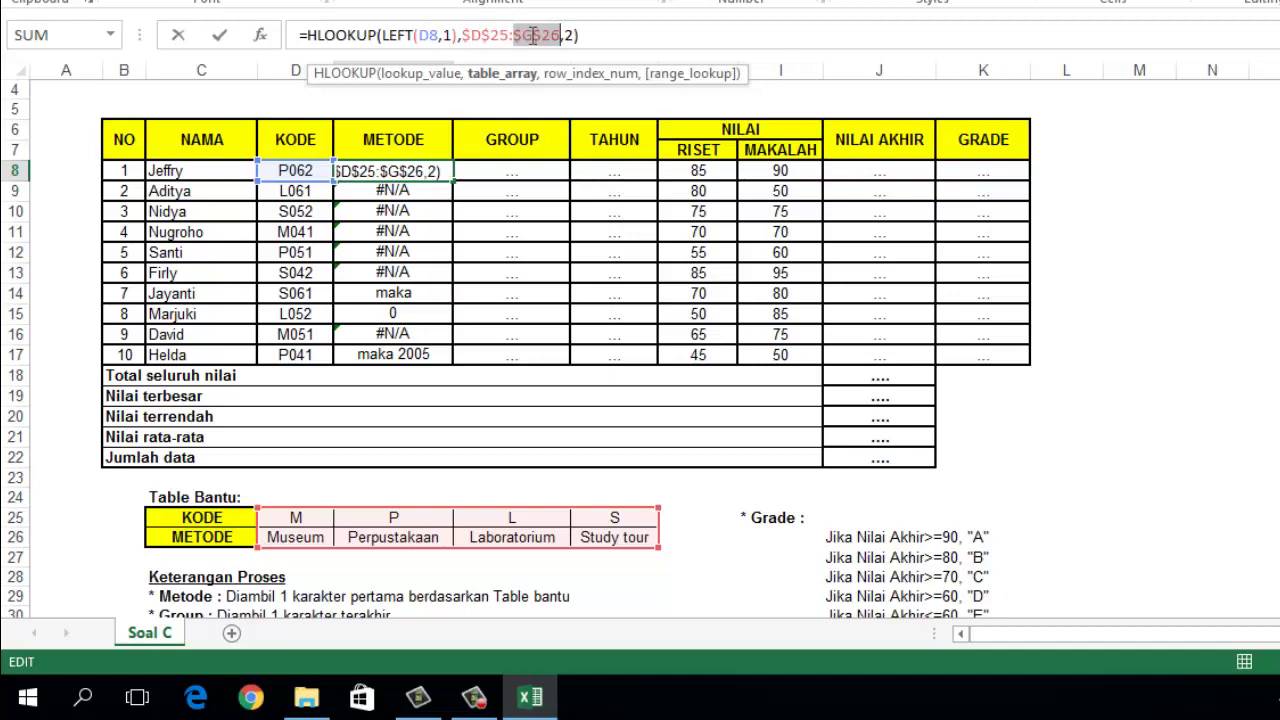
pyautogui.press('Return')
pyautogui.click(427, 170)
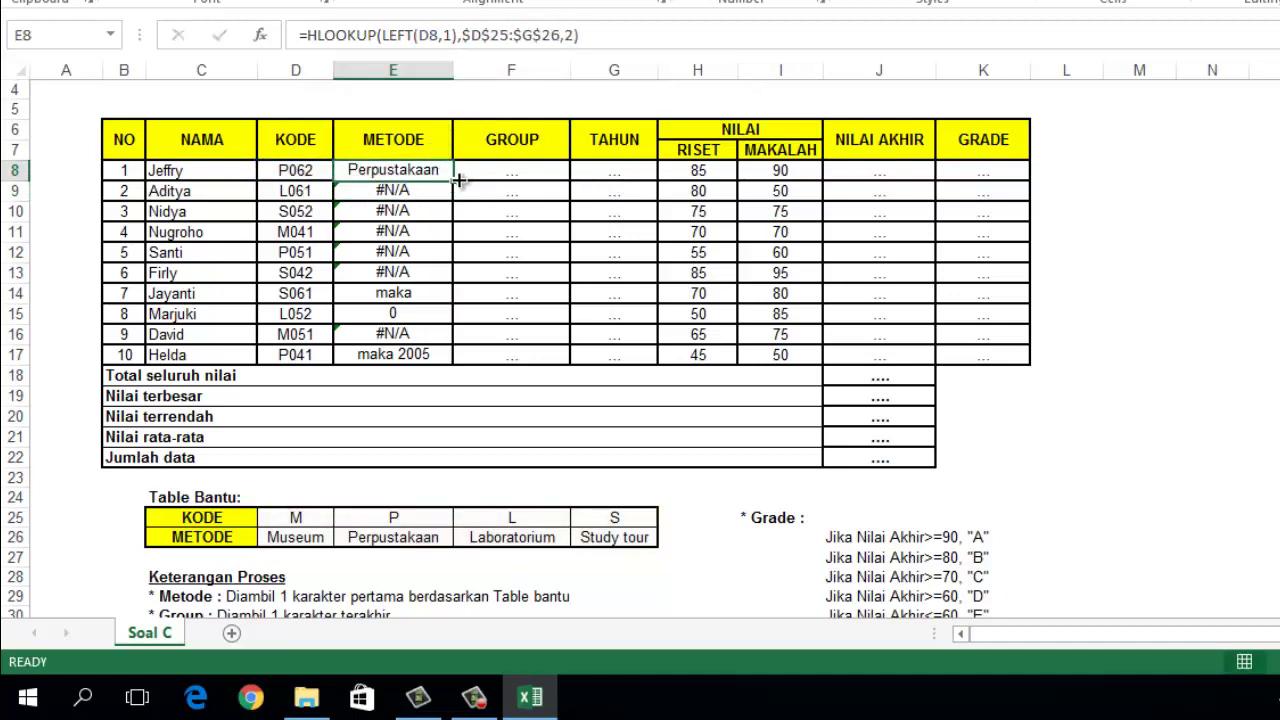
pyautogui.moveTo(453, 181); pyautogui.dragTo(458, 367)
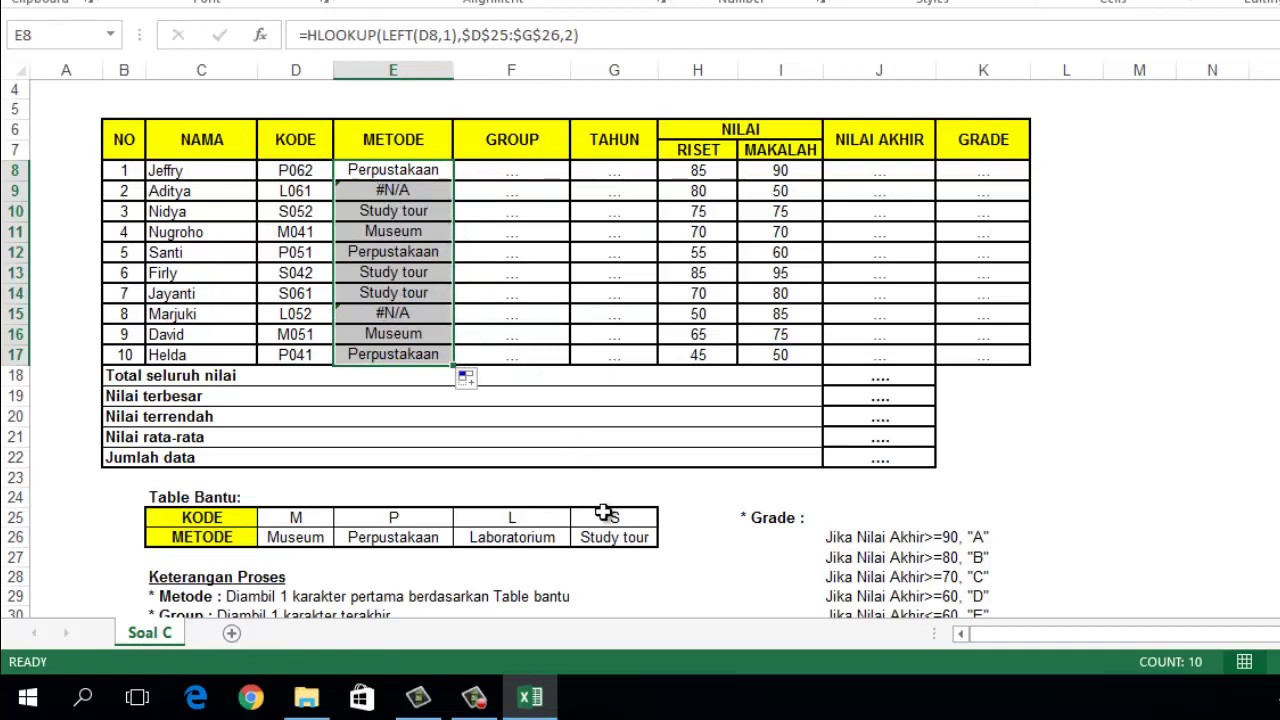
# - Copy the helper table C25:G26 and paste it with its formatting at L19
pyautogui.click(213, 517)
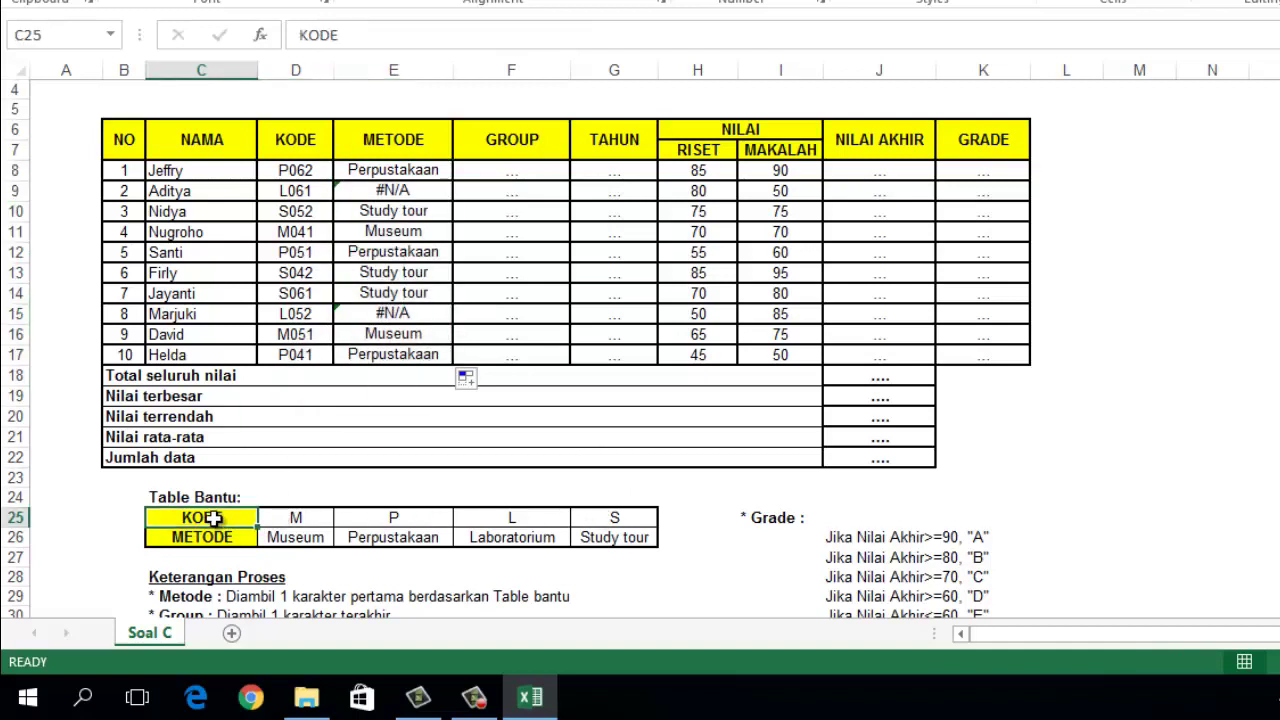
pyautogui.moveTo(213, 517); pyautogui.dragTo(595, 537)
pyautogui.rightClick(525, 540)
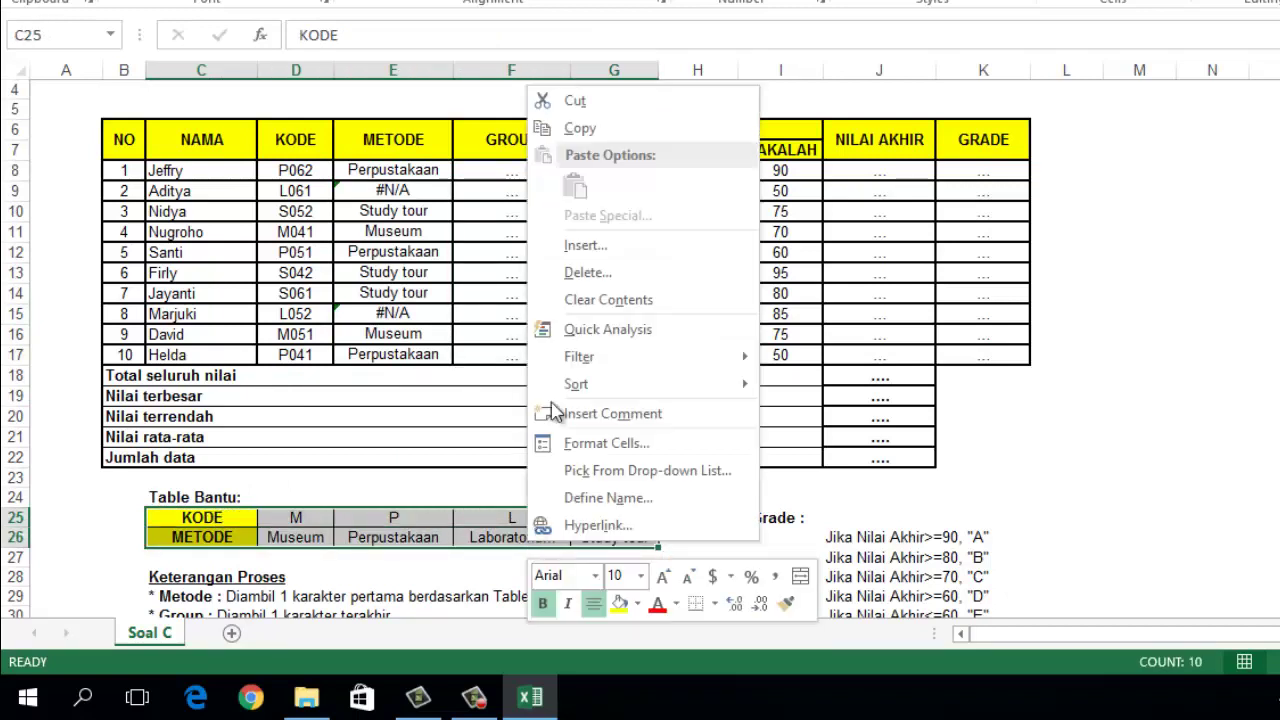
pyautogui.click(575, 130)
pyautogui.click(1083, 400)
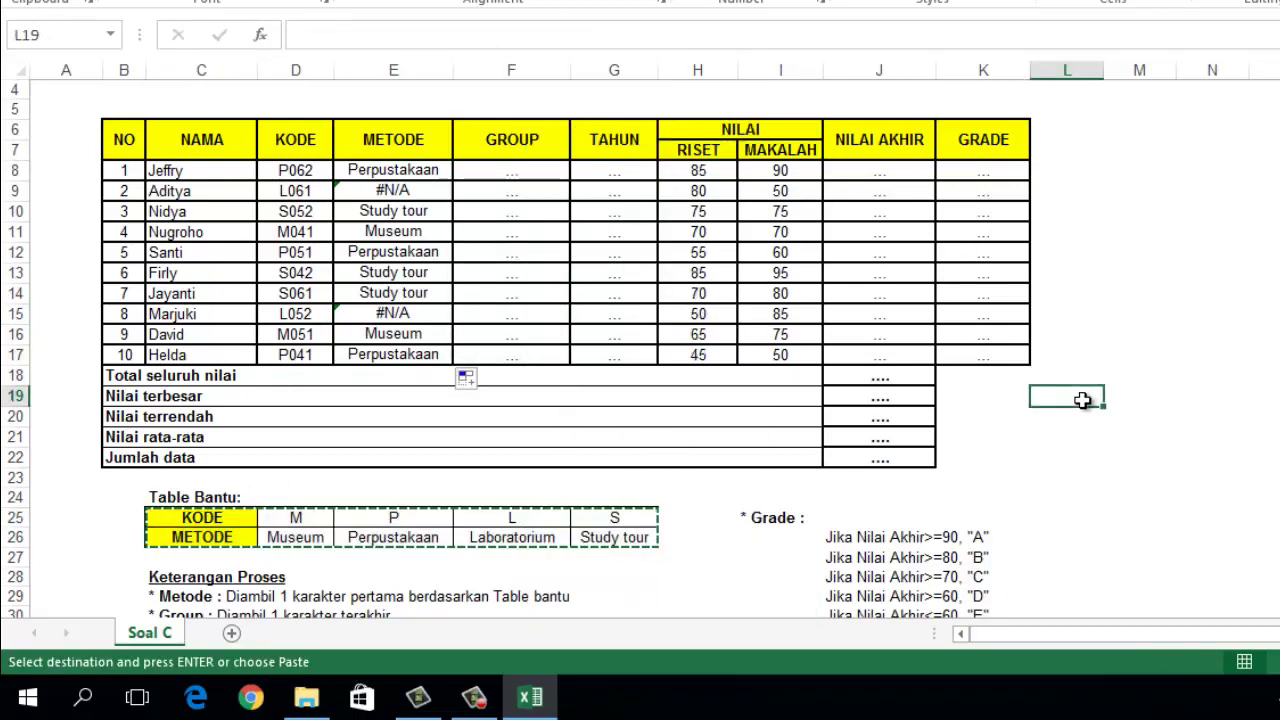
pyautogui.rightClick(1083, 400)
pyautogui.click(1132, 47)
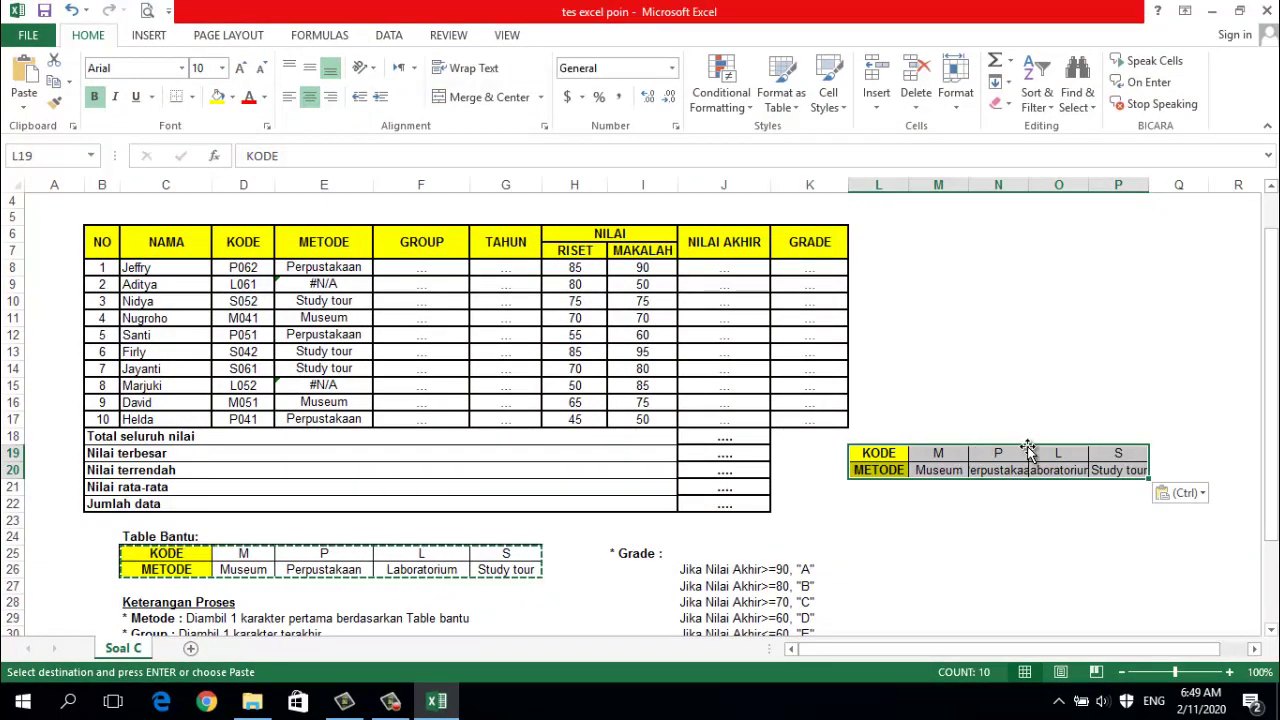
pyautogui.click(946, 454)
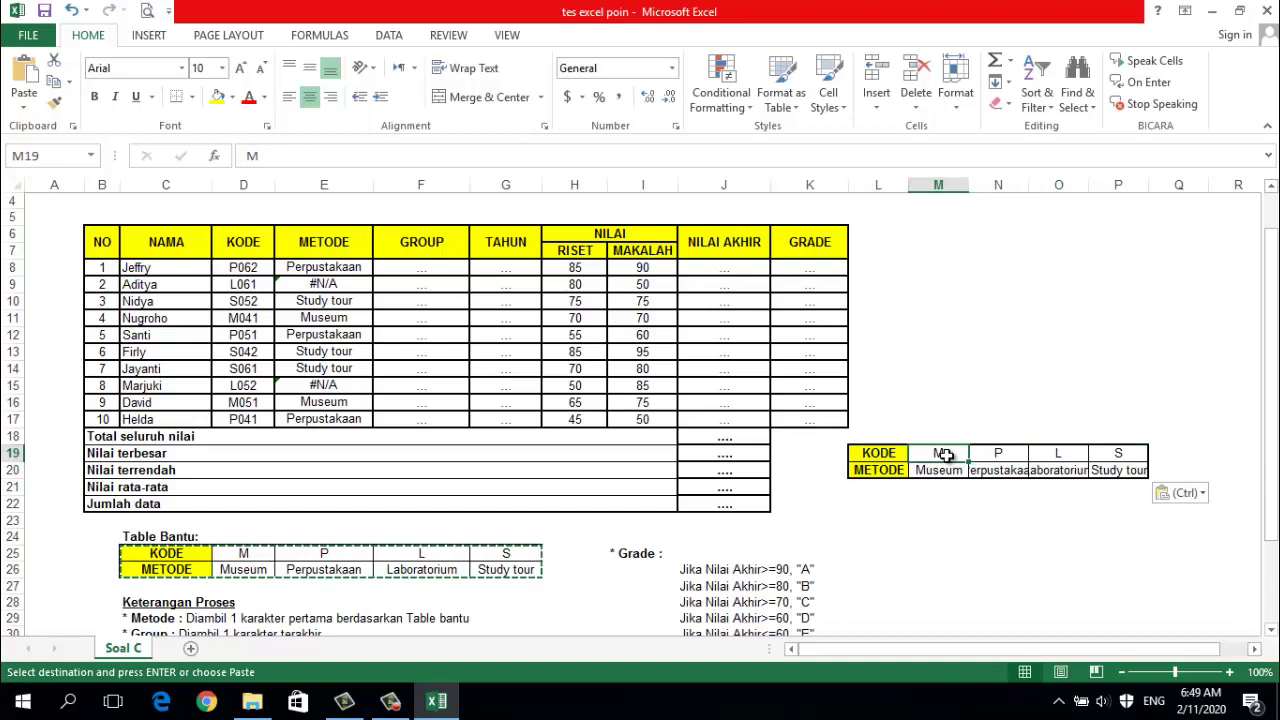
# - Retype the copied table's codes in M19:O19 as L, M and P
pyautogui.press('BackSpace')
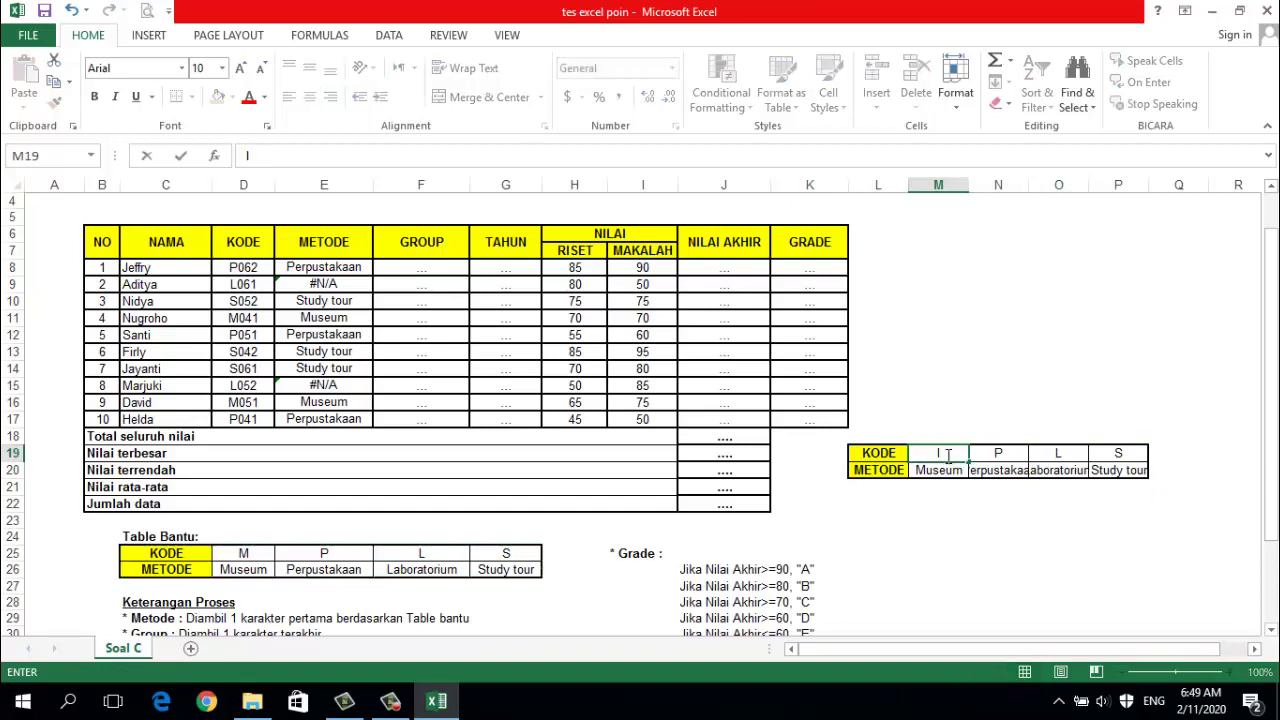
pyautogui.write('L')
pyautogui.click(1008, 456)
pyautogui.write('M')
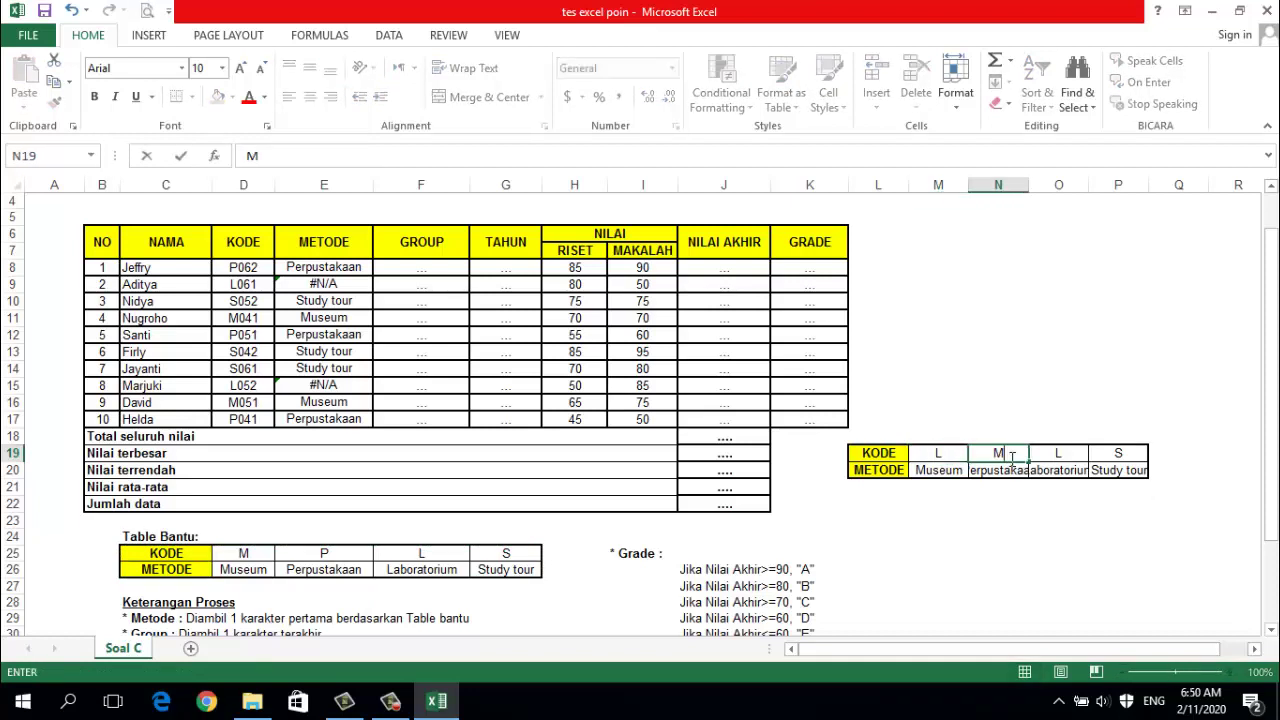
pyautogui.click(1055, 453)
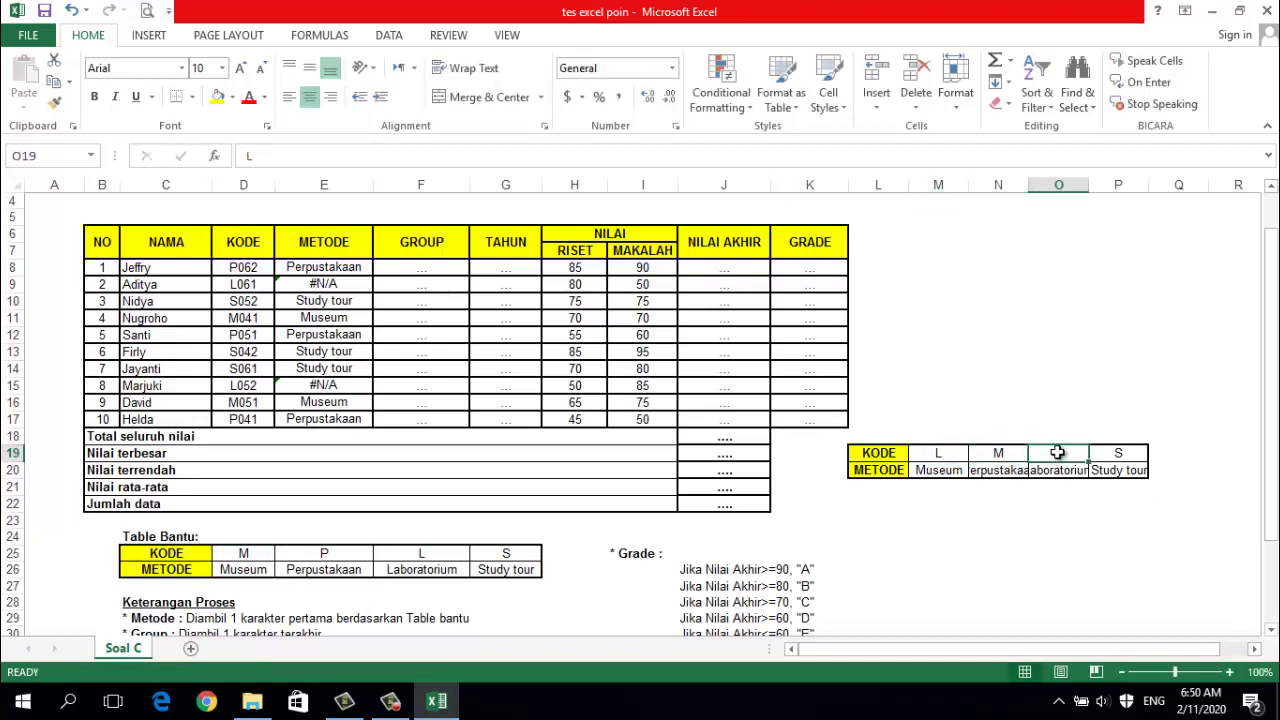
pyautogui.write('P')
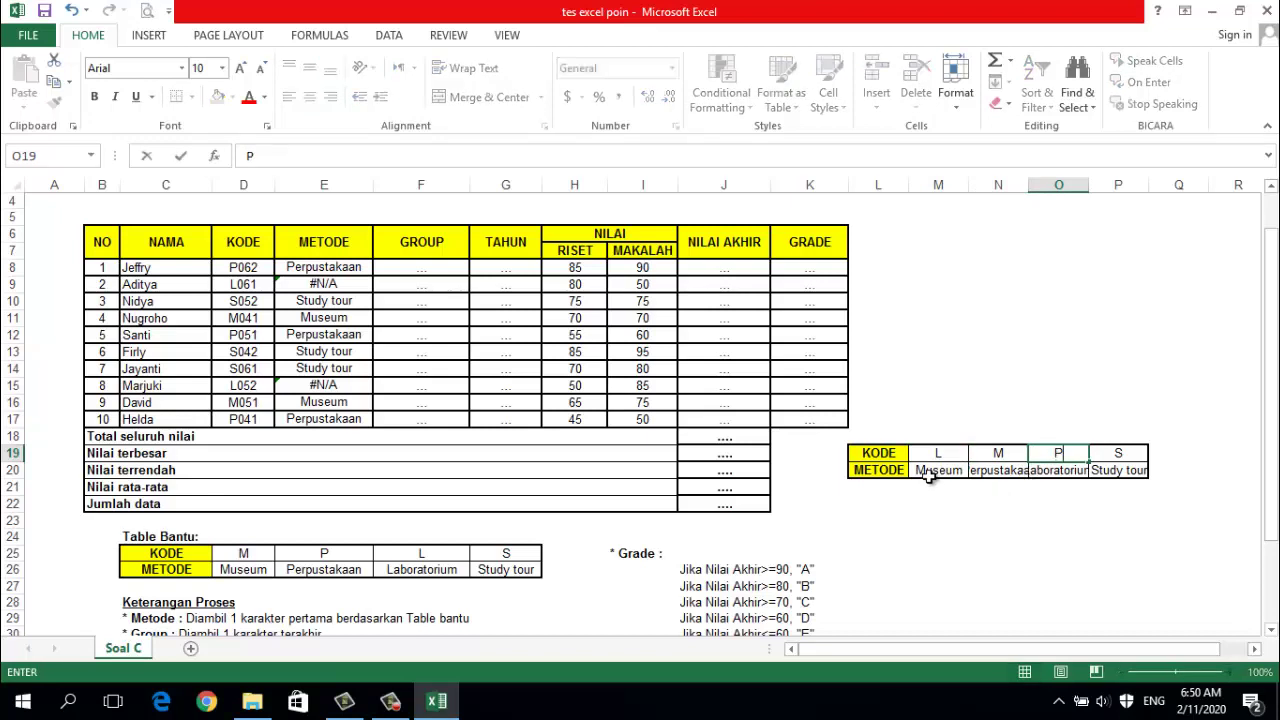
pyautogui.click(929, 471)
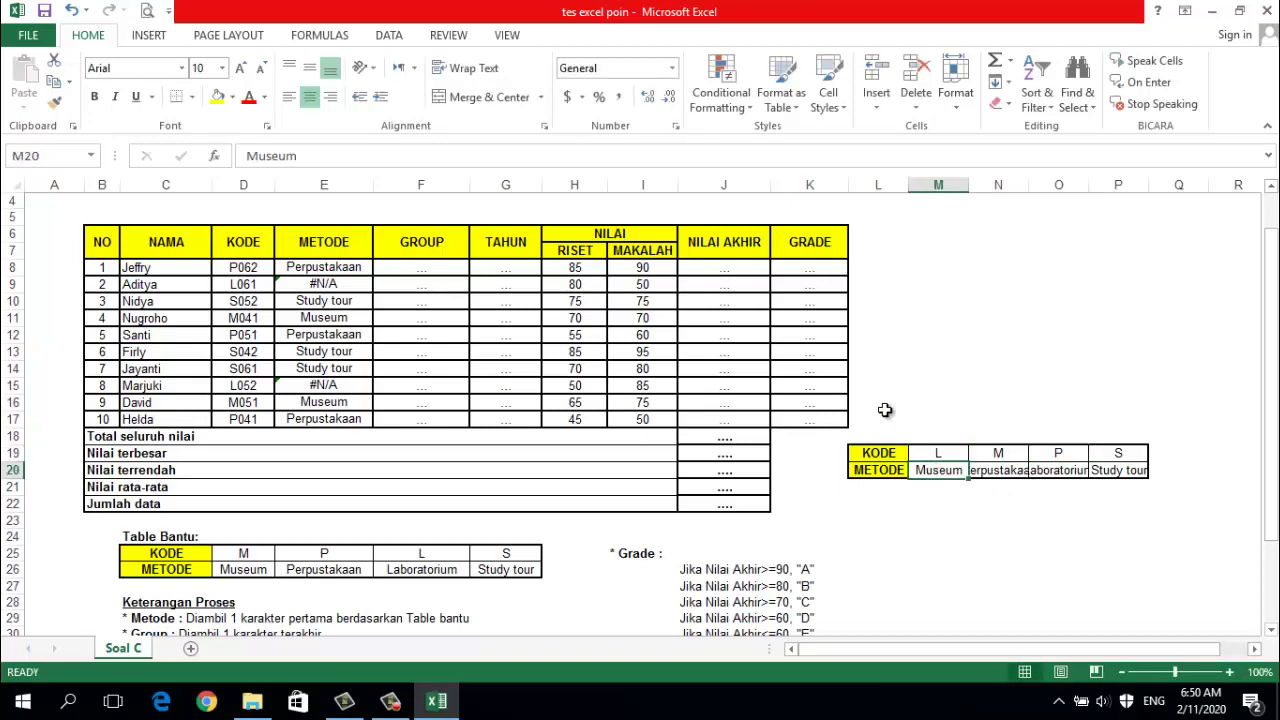
# - Copy Laboratorium from F26 into M20 and Museum from D26 into N20
pyautogui.rightClick(425, 571)
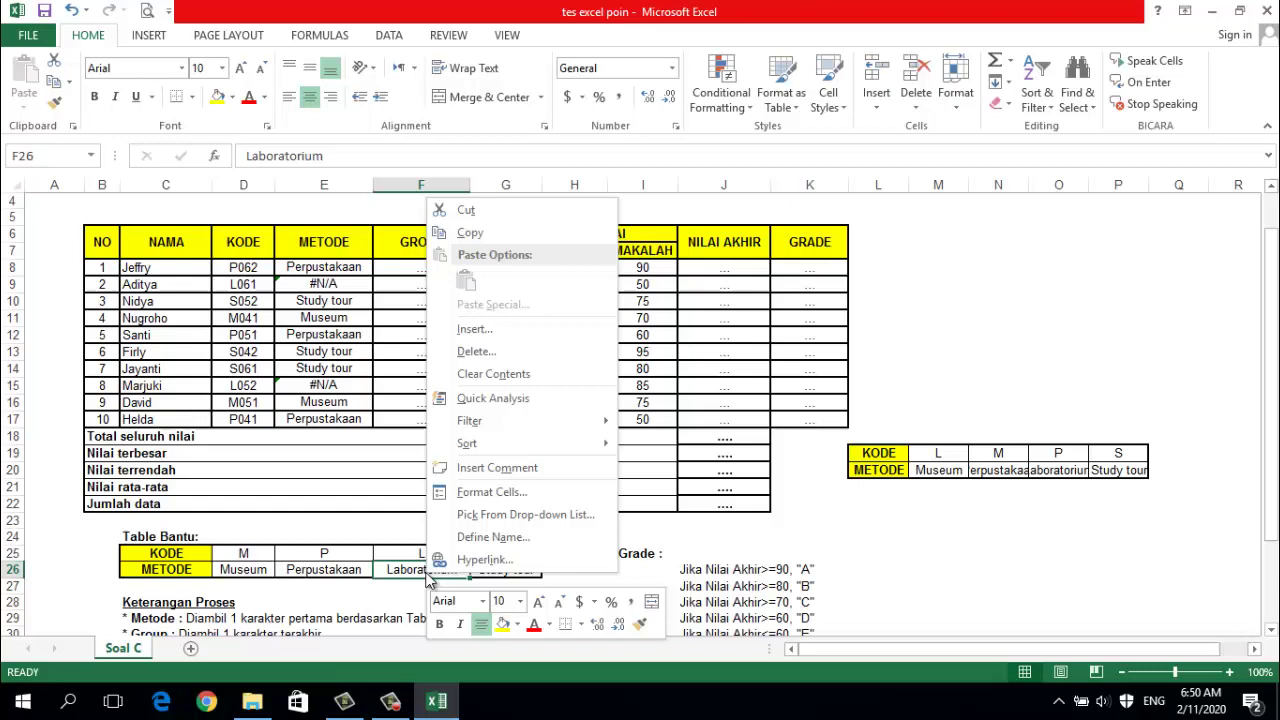
pyautogui.click(472, 233)
pyautogui.click(927, 467)
pyautogui.rightClick(930, 468)
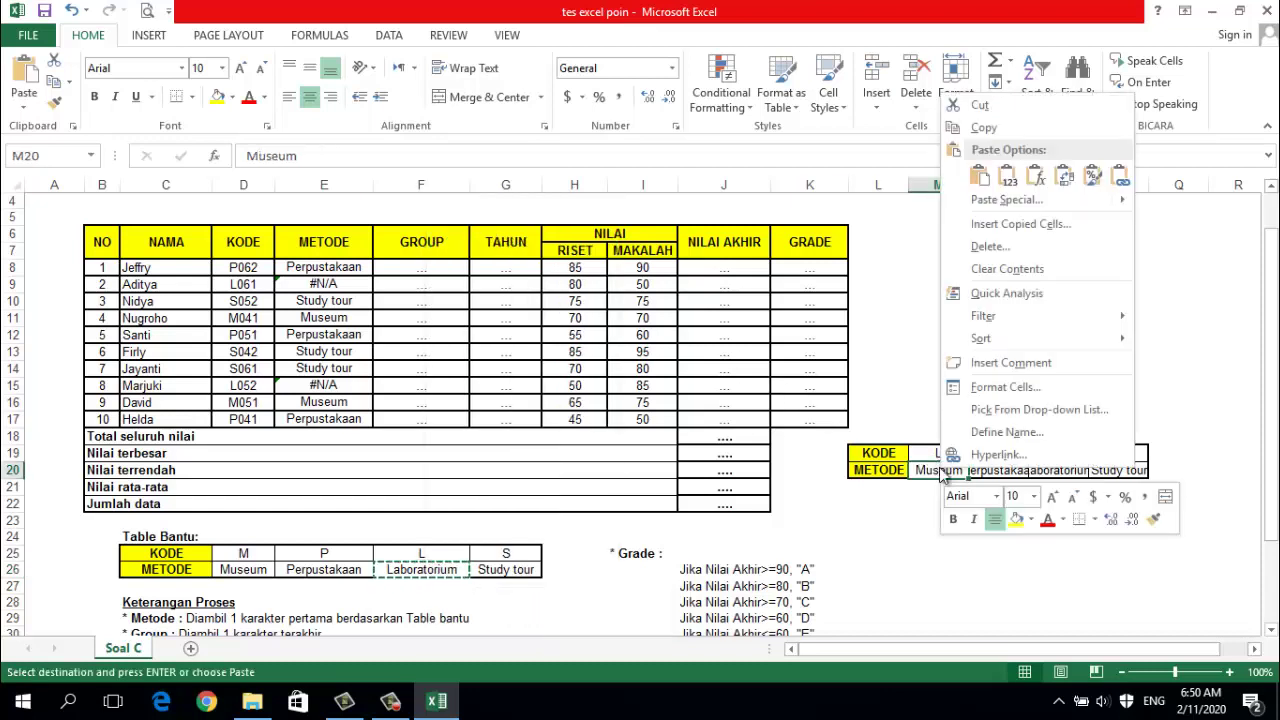
pyautogui.click(980, 177)
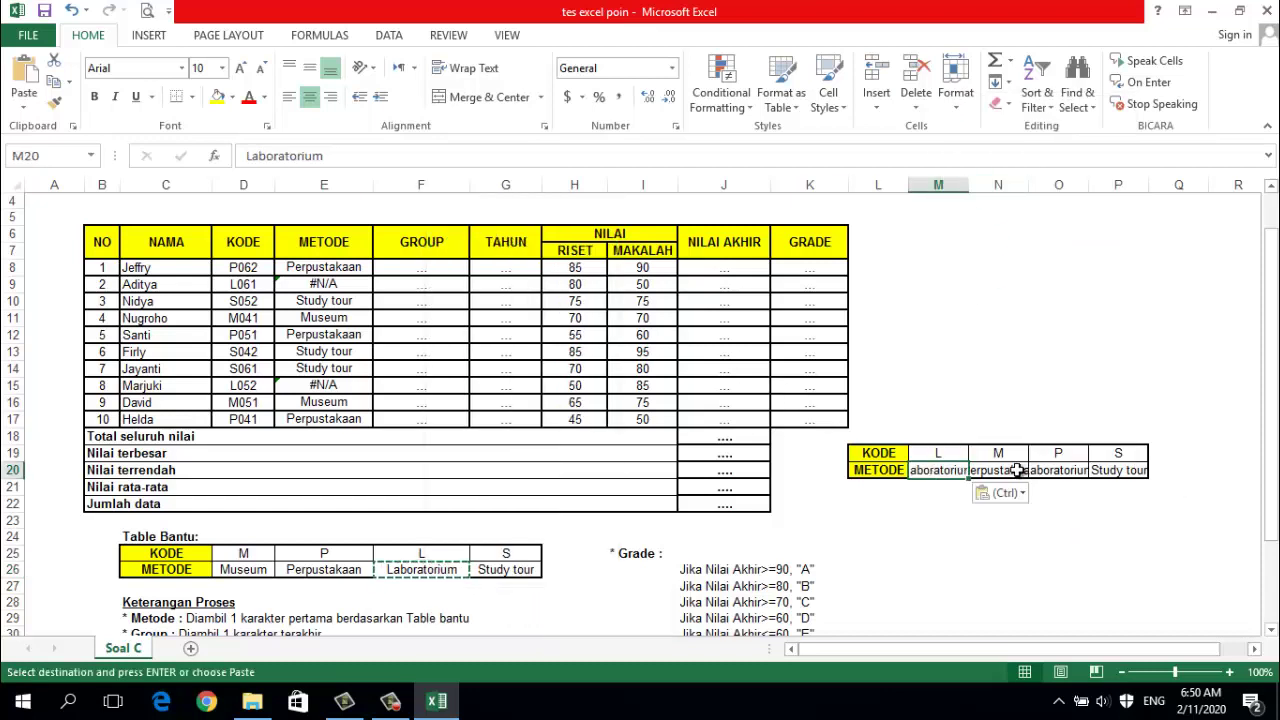
pyautogui.click(248, 571)
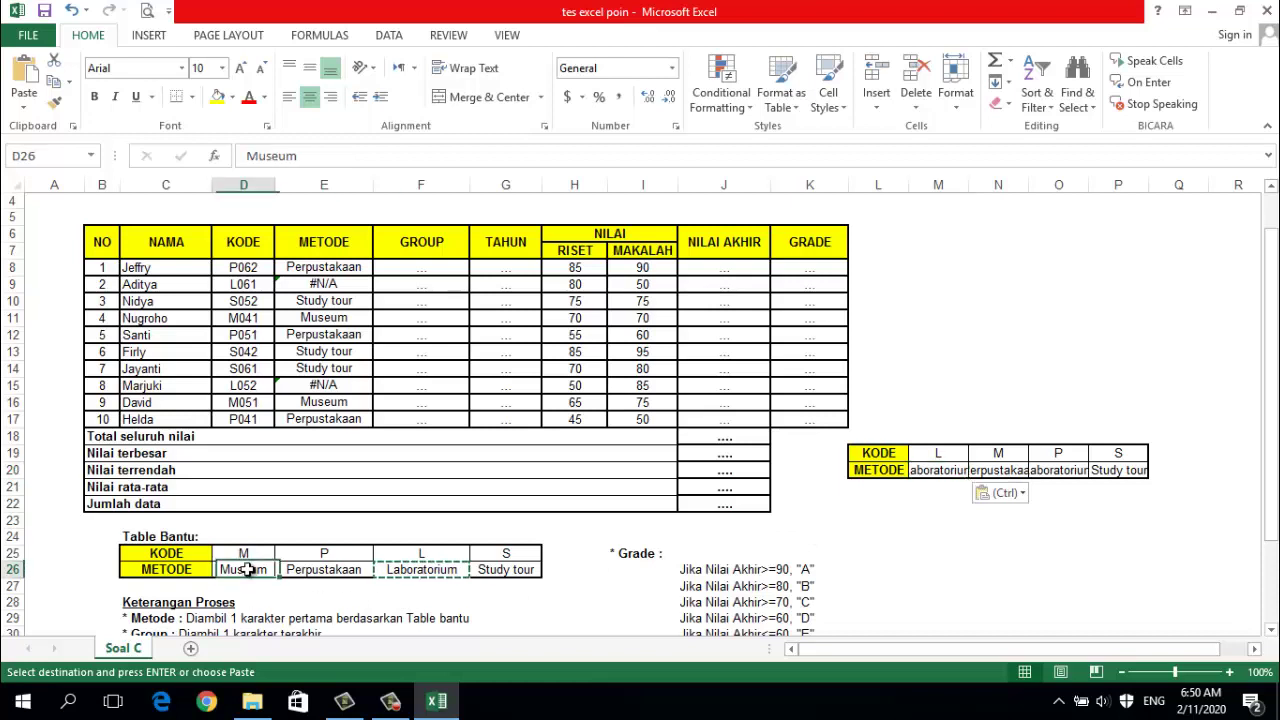
pyautogui.rightClick(248, 571)
pyautogui.click(285, 230)
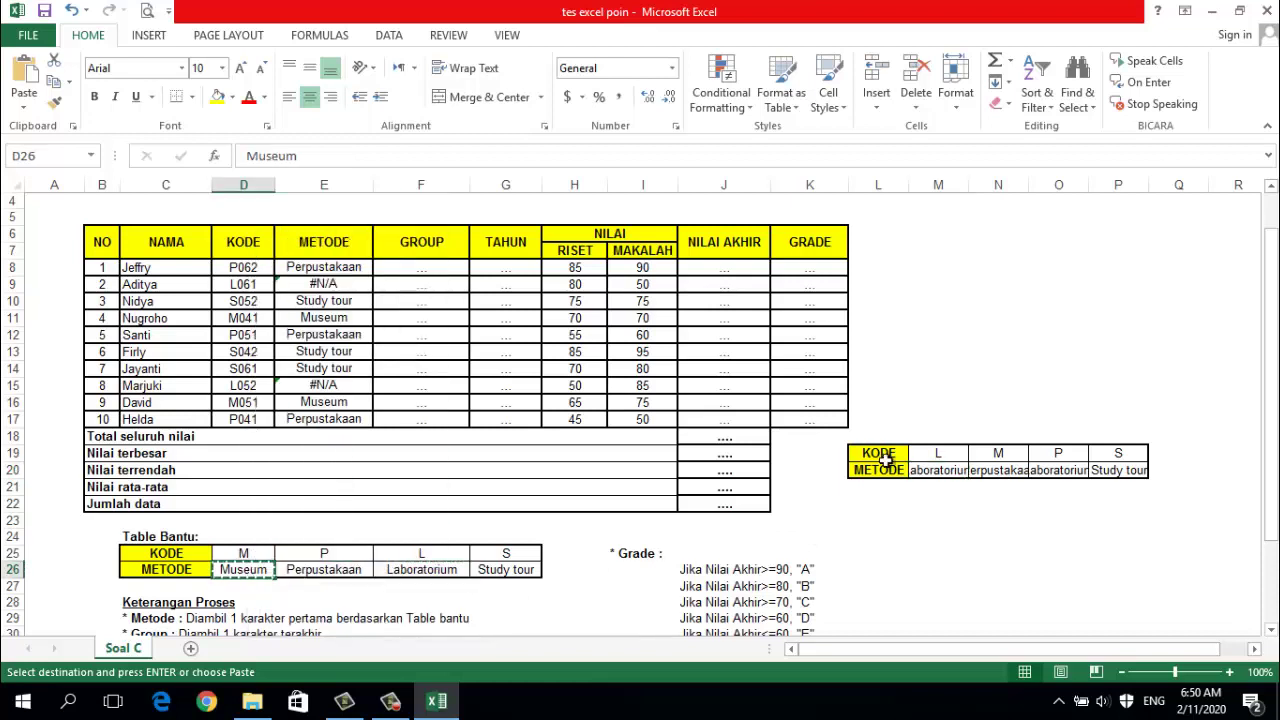
pyautogui.click(990, 471)
pyautogui.rightClick(990, 471)
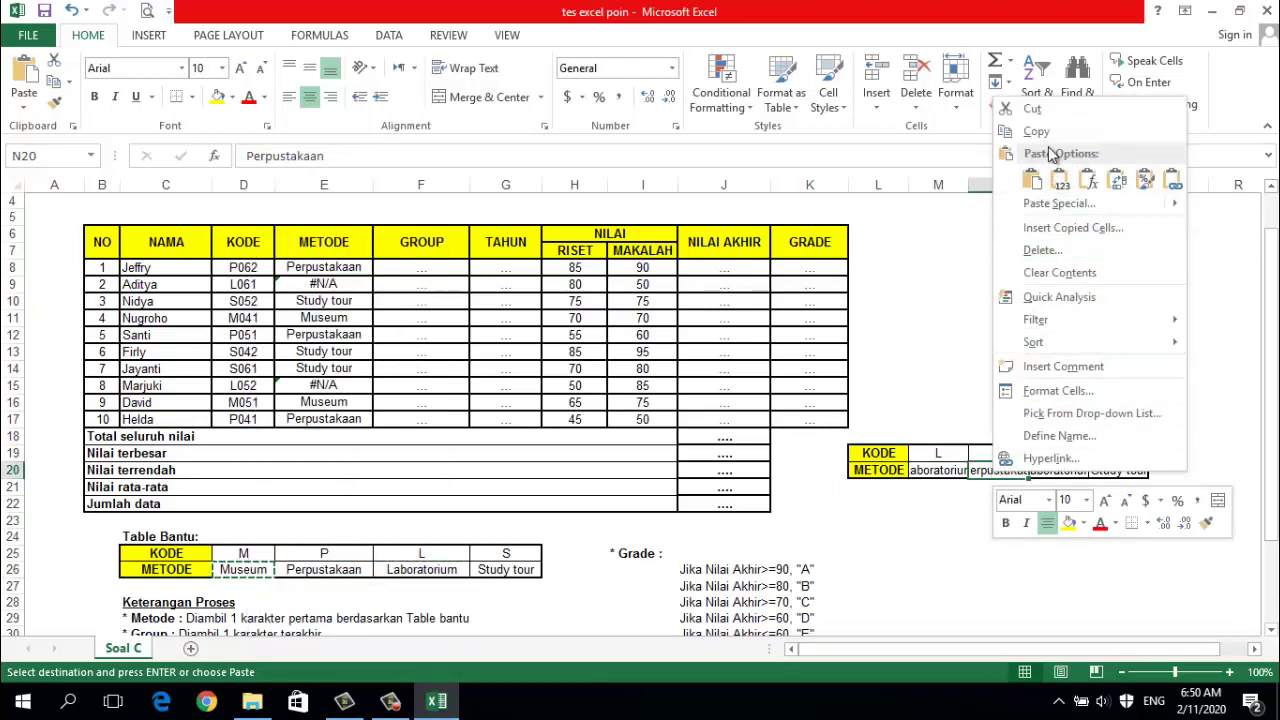
pyautogui.click(1040, 177)
# - Copy Perpustakaan from E26 into O20 and autofit columns M to O
pyautogui.click(1076, 469)
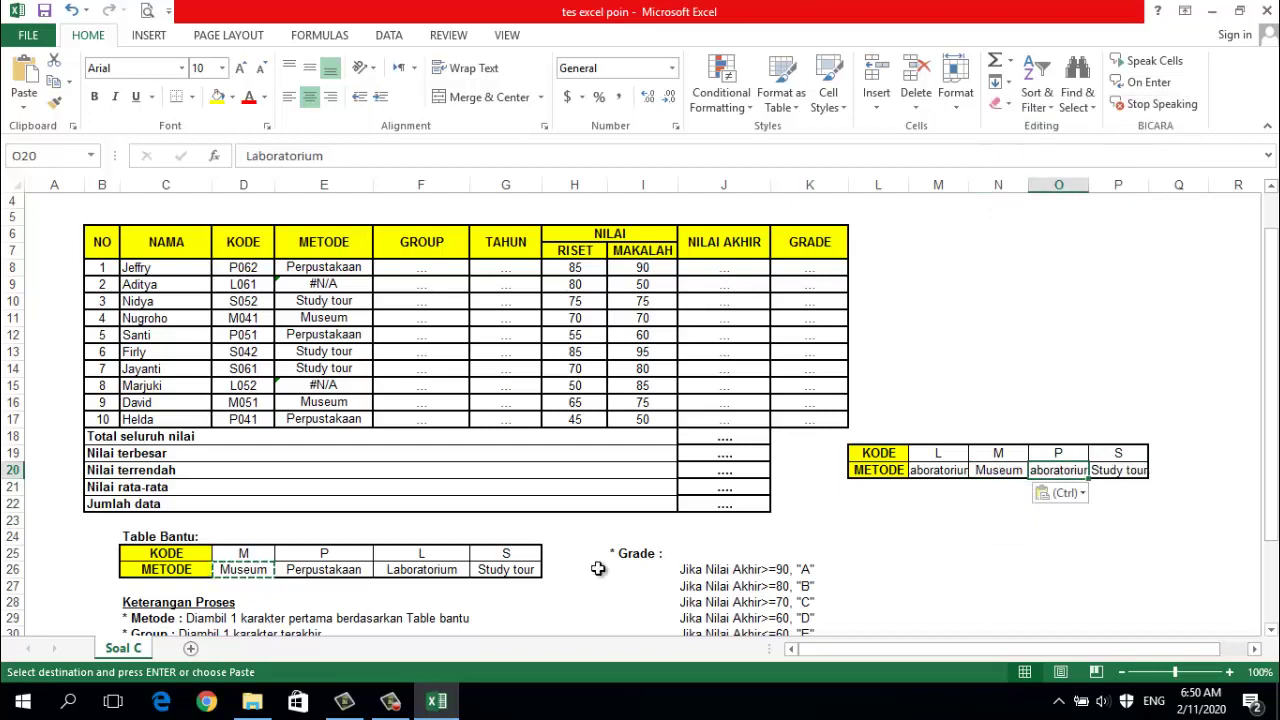
pyautogui.click(338, 569)
pyautogui.rightClick(338, 569)
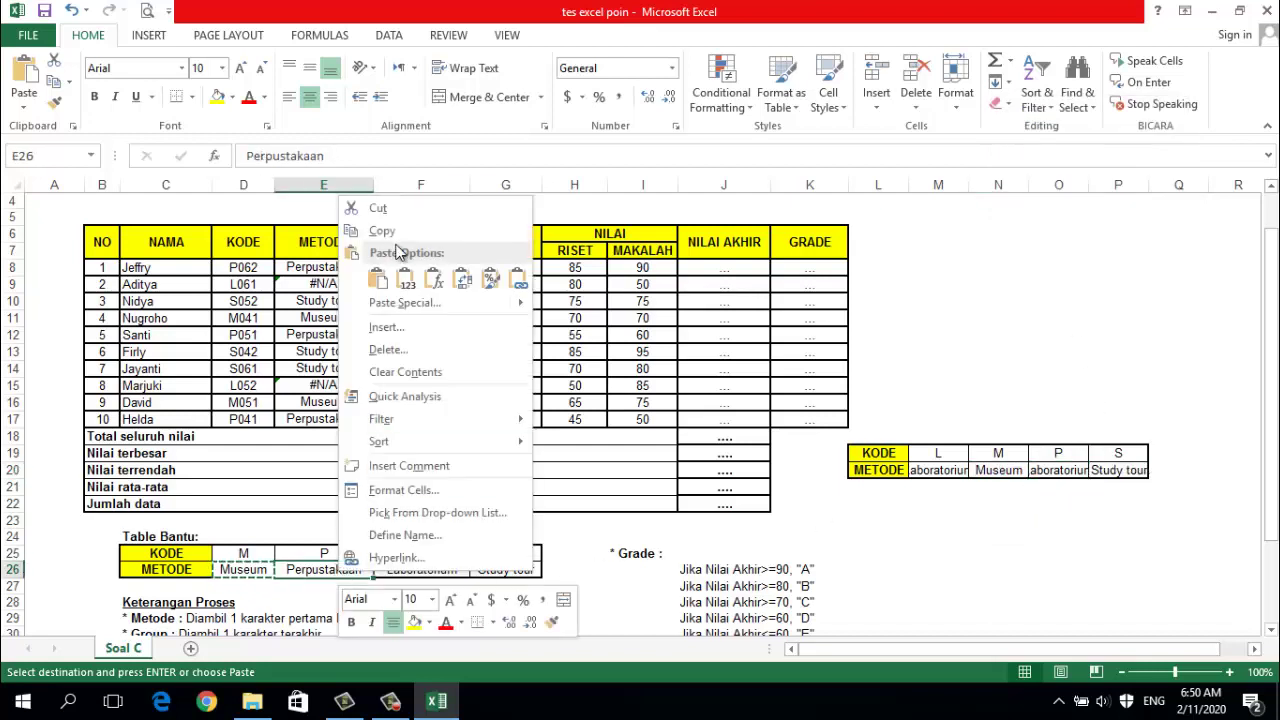
pyautogui.click(381, 231)
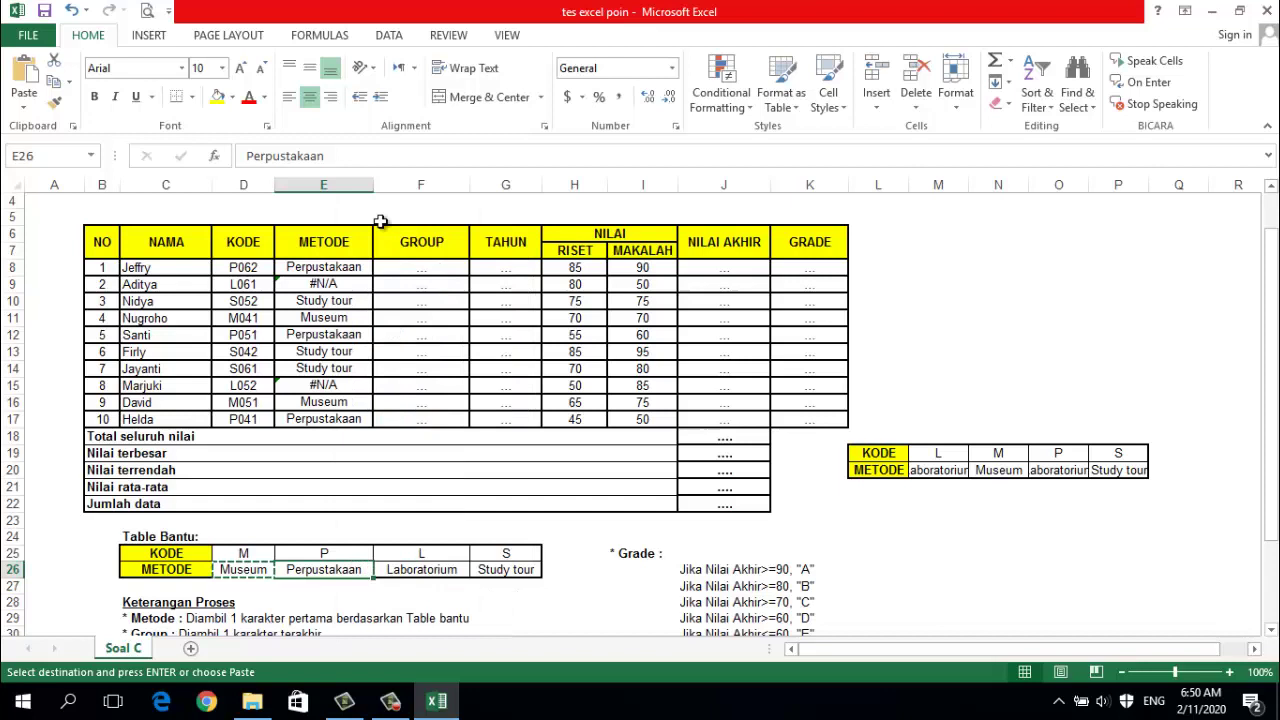
pyautogui.click(1058, 469)
pyautogui.rightClick(1060, 469)
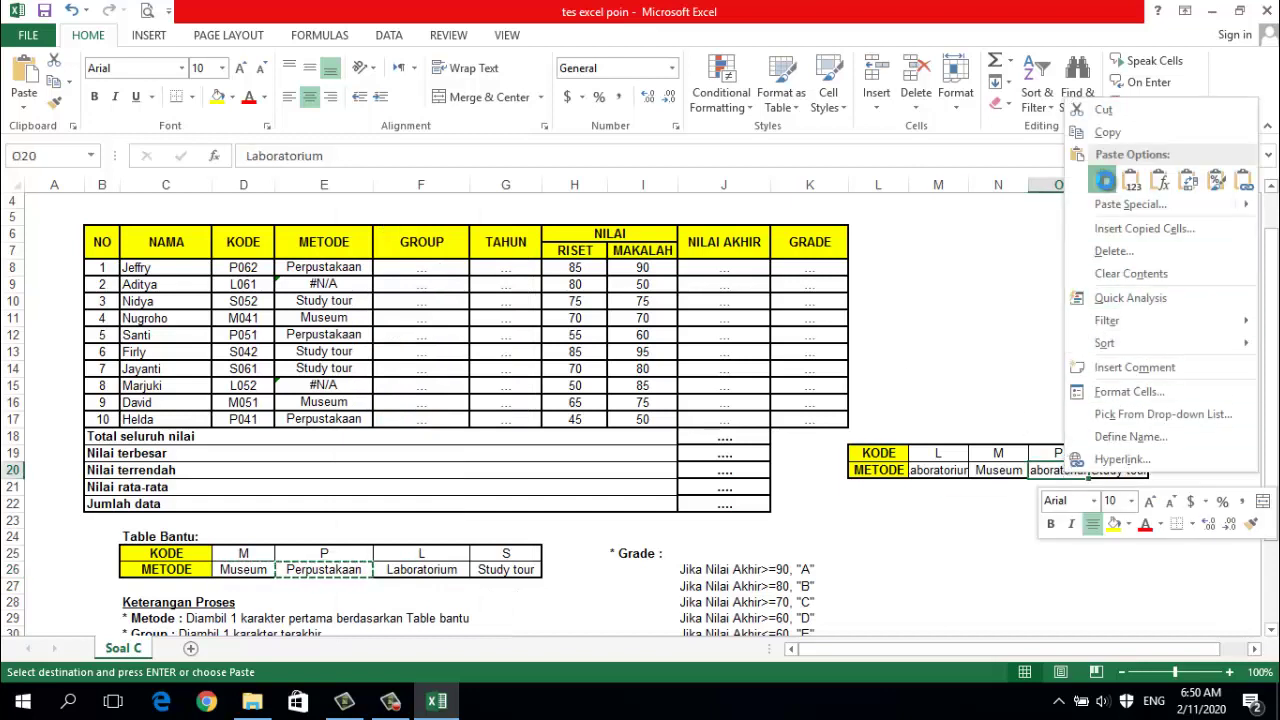
pyautogui.click(1103, 180)
pyautogui.click(1040, 548)
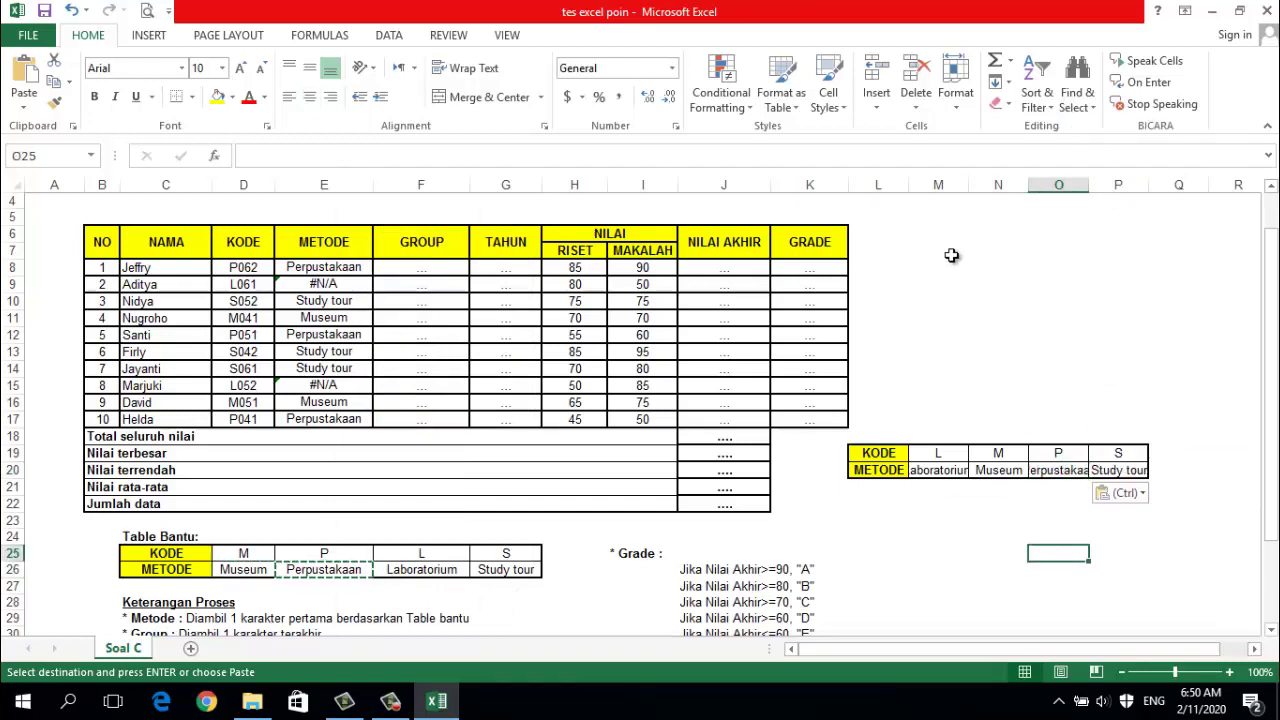
pyautogui.doubleClick(968, 185)
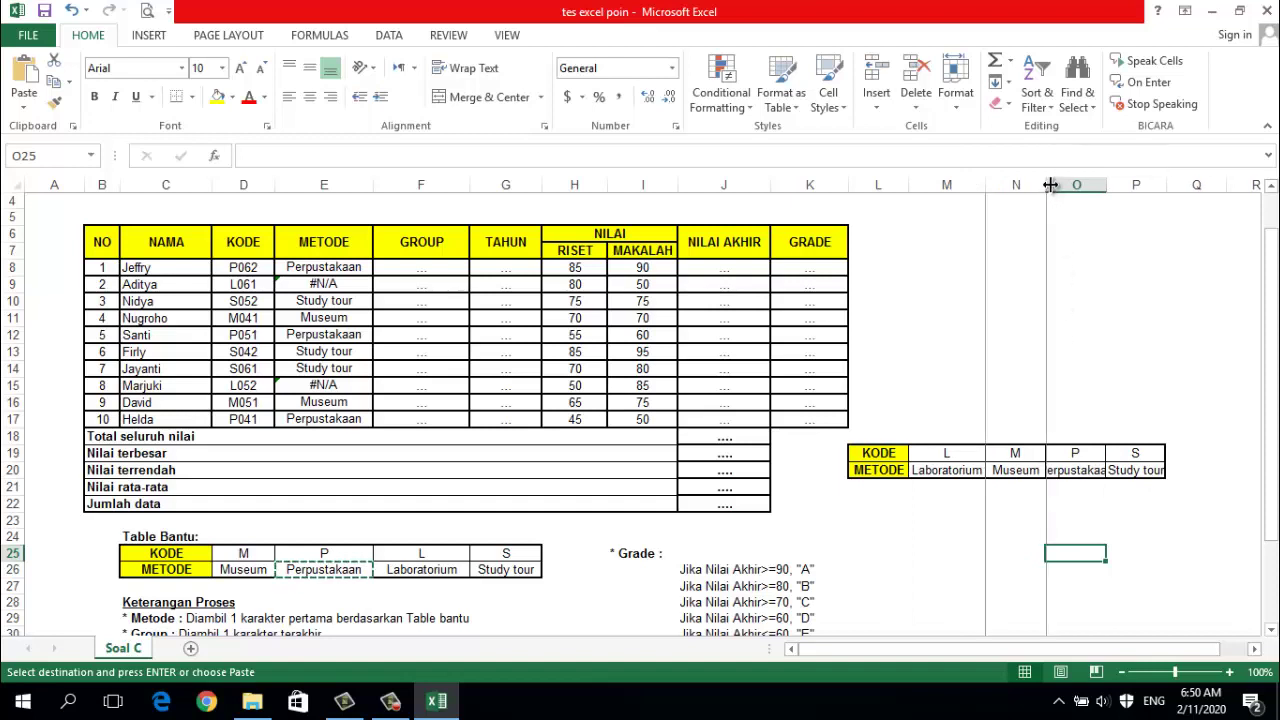
pyautogui.moveTo(1045, 185); pyautogui.dragTo(1046, 185)
pyautogui.doubleClick(1103, 187)
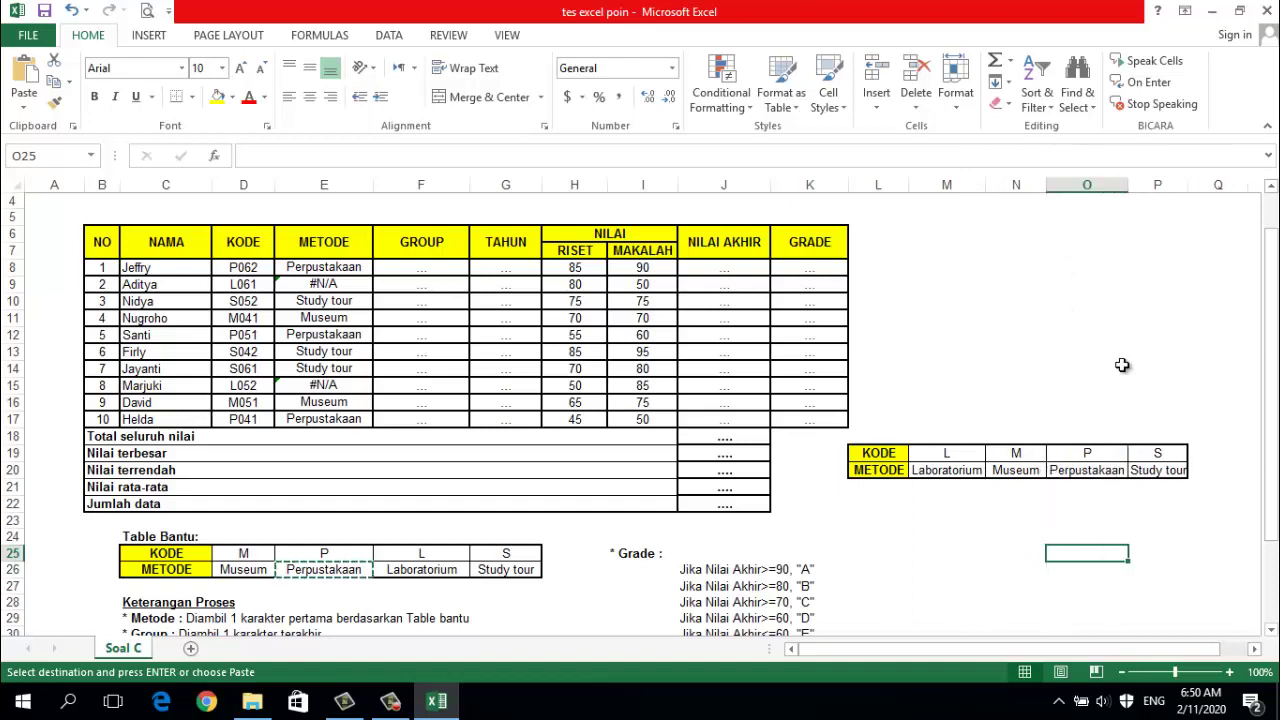
# - Replace the lookup range in E8's formula with the new table M19:P20
pyautogui.click(998, 537)
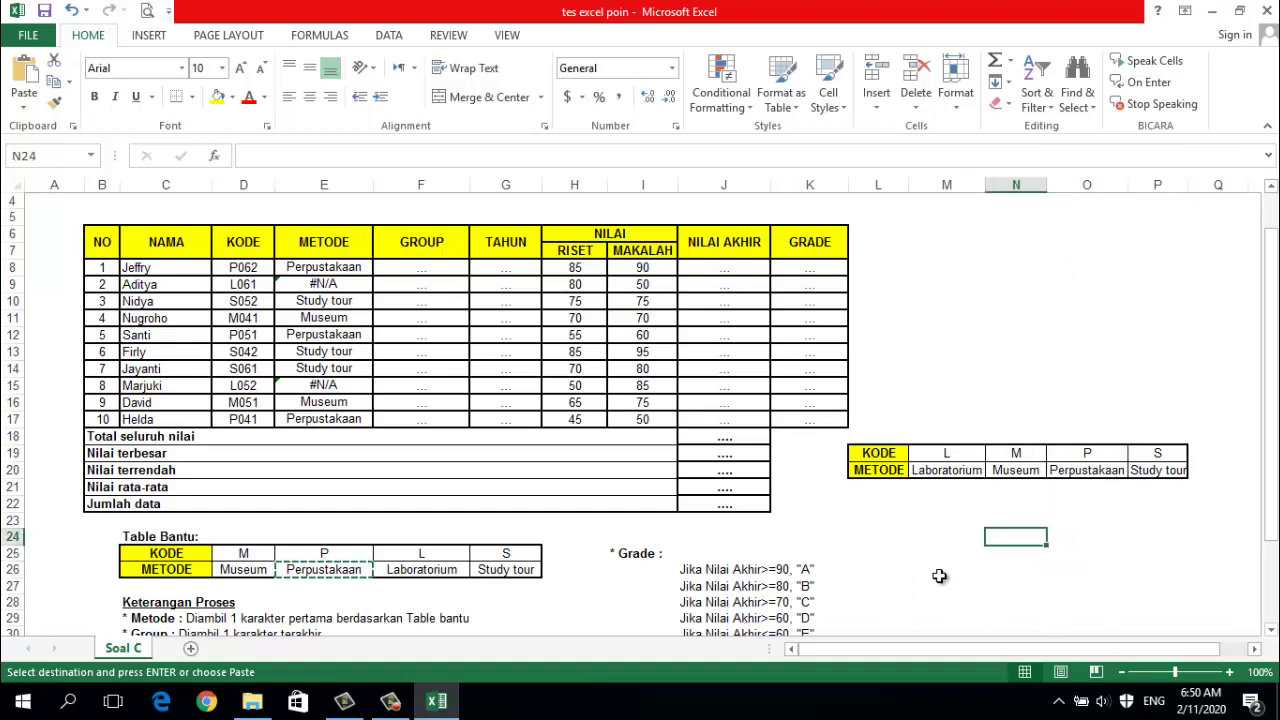
pyautogui.click(325, 267)
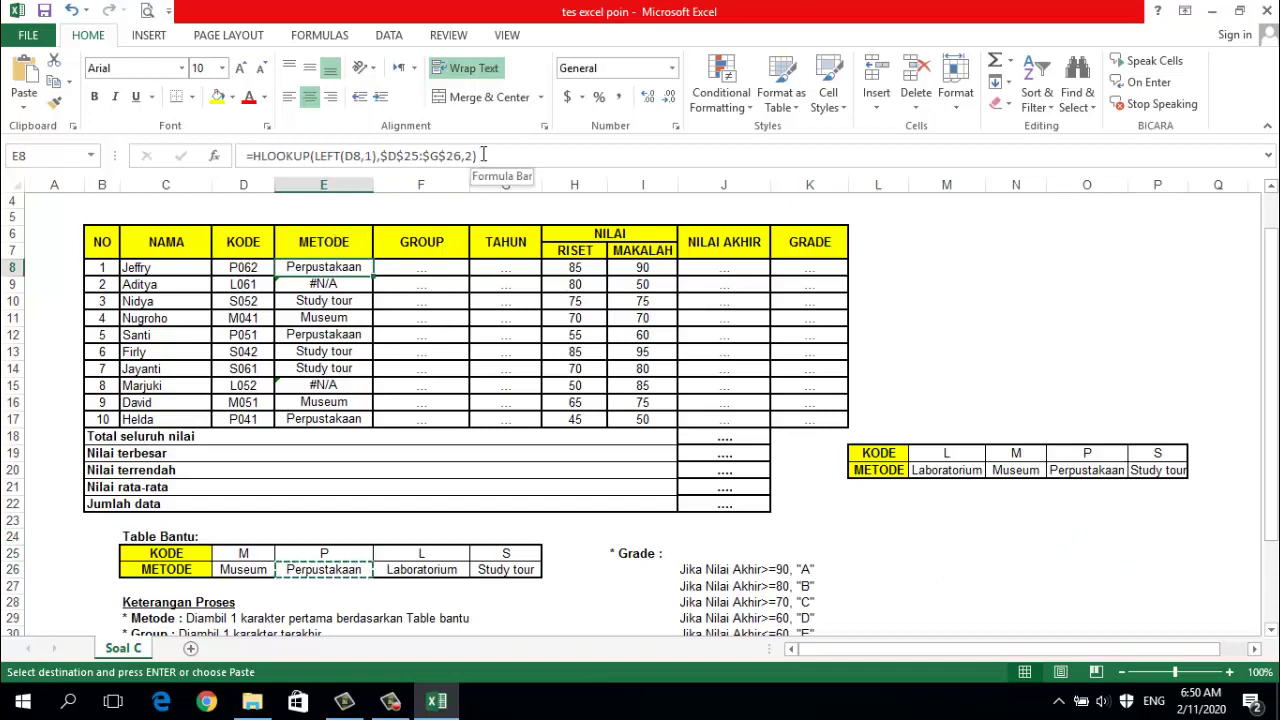
pyautogui.moveTo(463, 156); pyautogui.dragTo(381, 156)
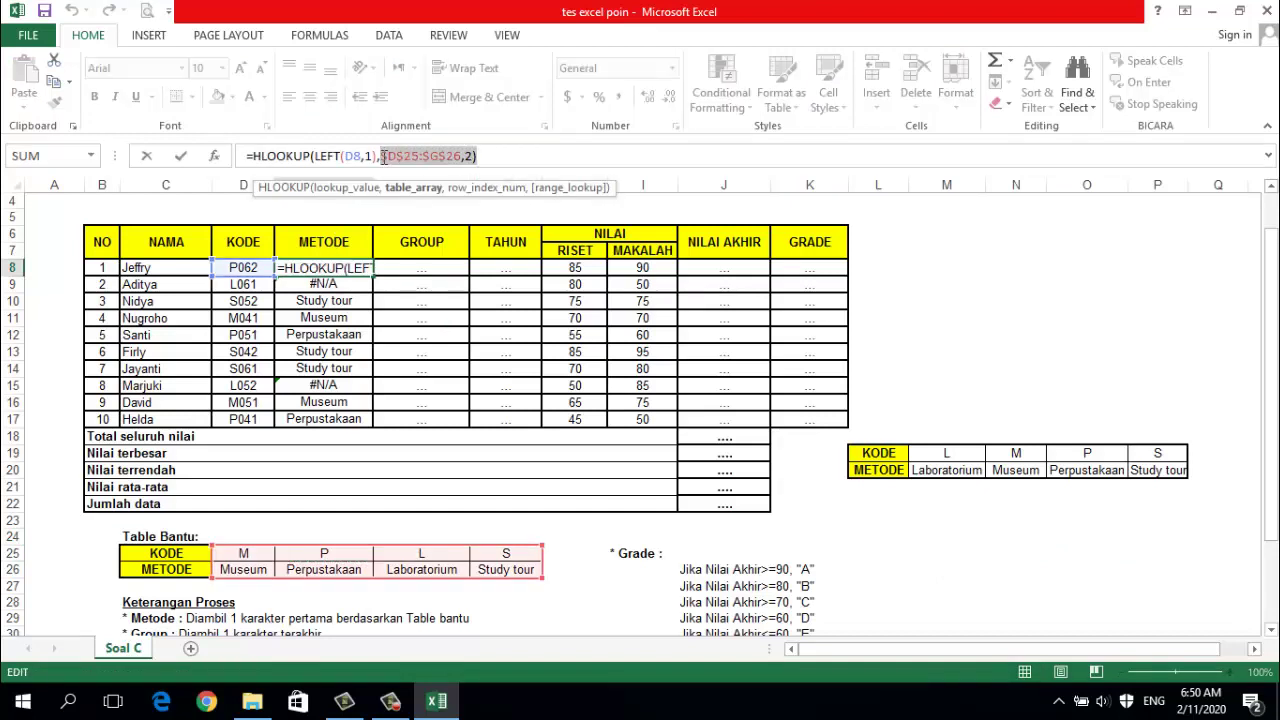
pyautogui.press('Delete')
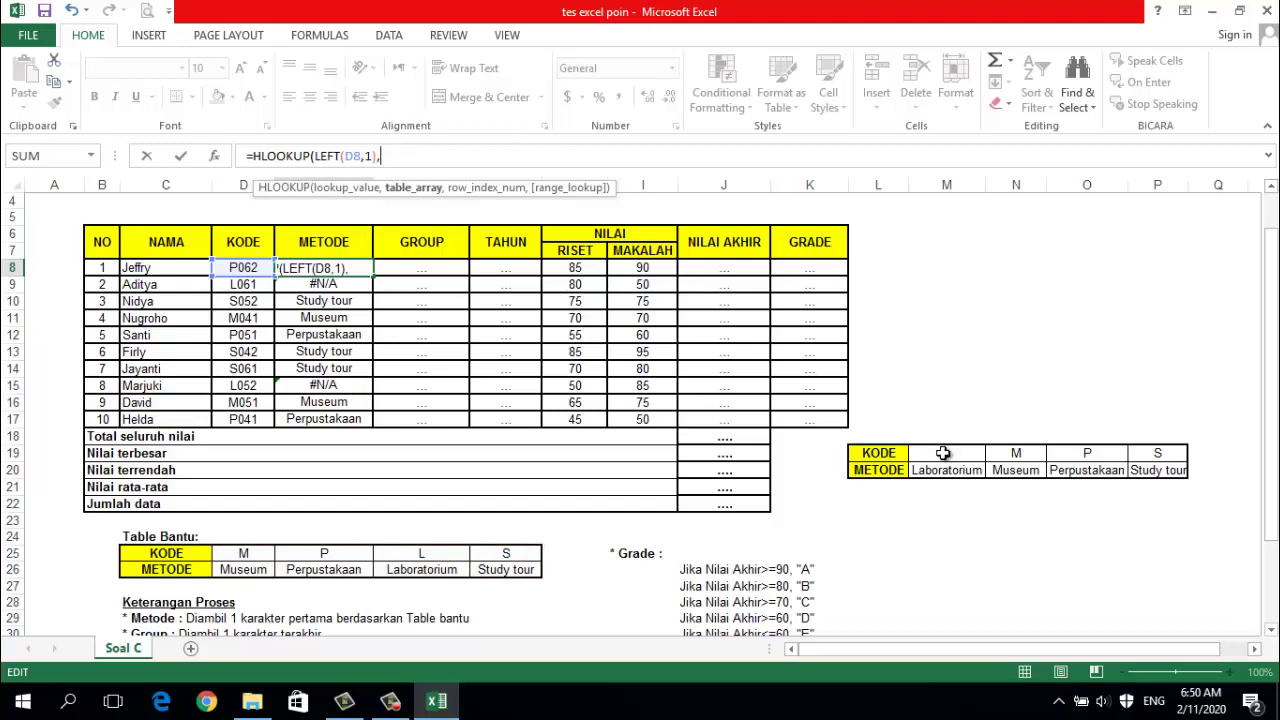
pyautogui.moveTo(944, 458); pyautogui.dragTo(1153, 471)
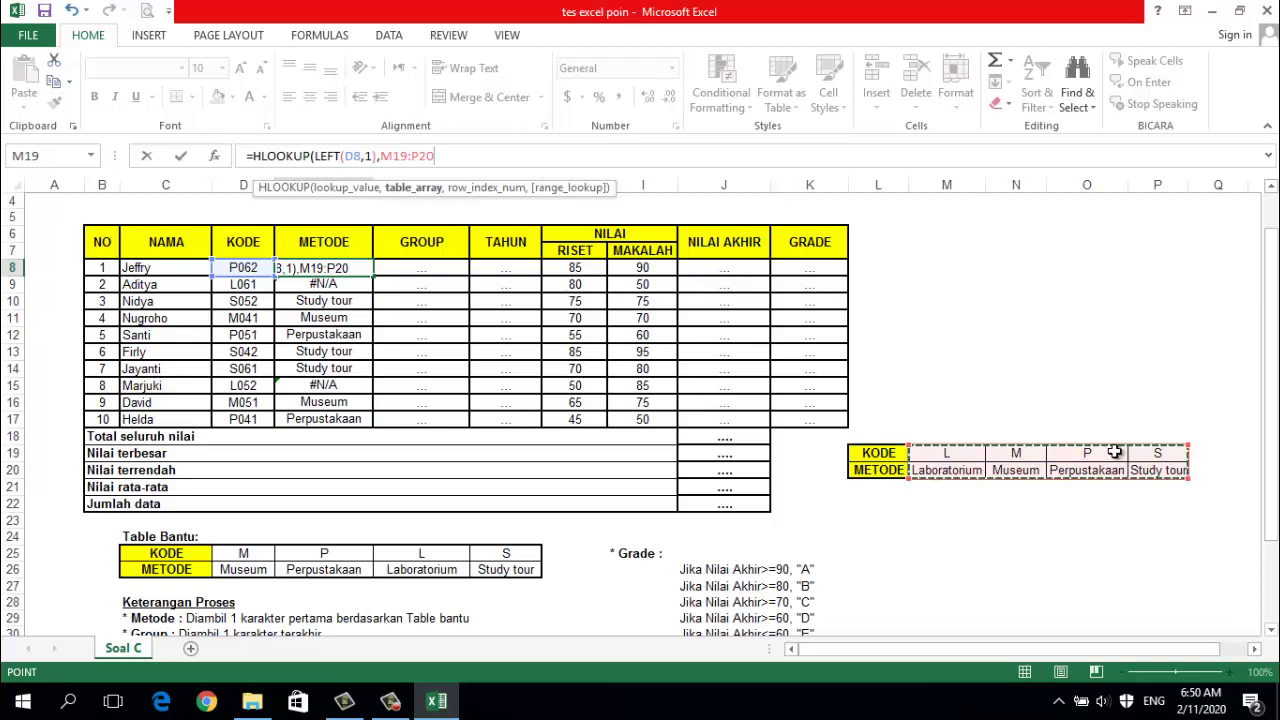
pyautogui.write(',2')
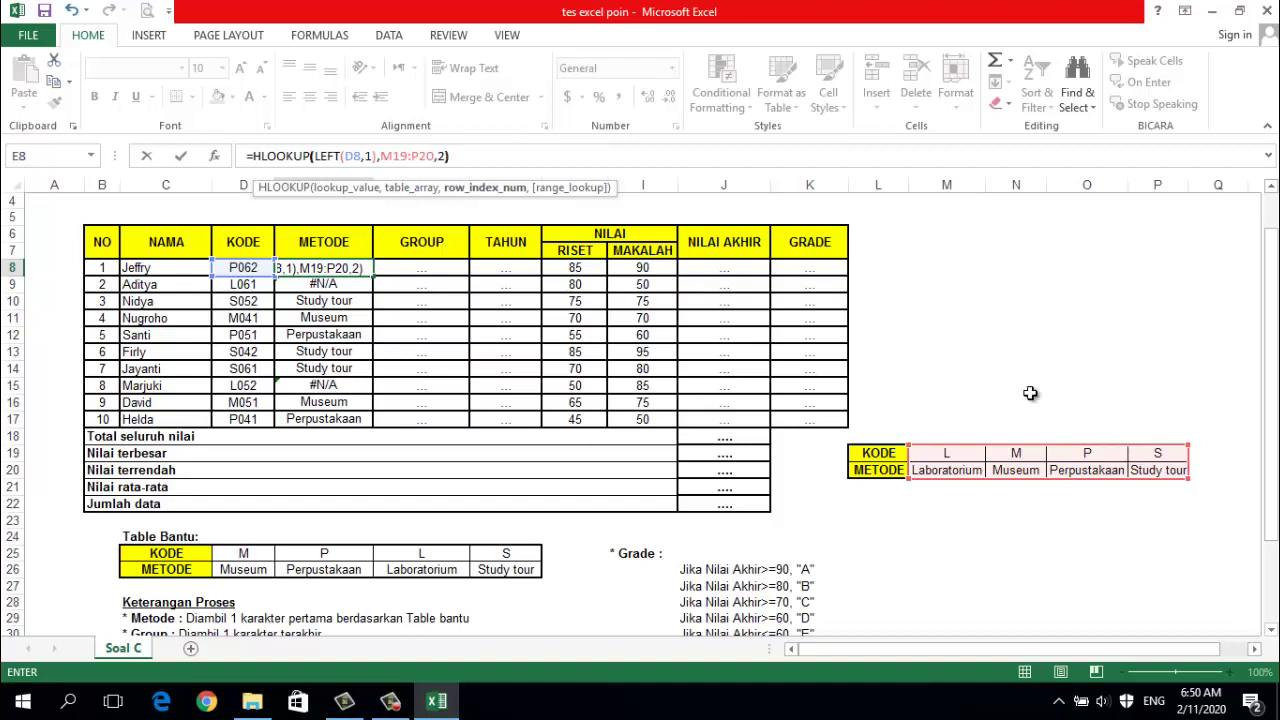
# - Make the range absolute as $M$19:$P$20 and fill E8's formula down to E17
pyautogui.click(395, 156)
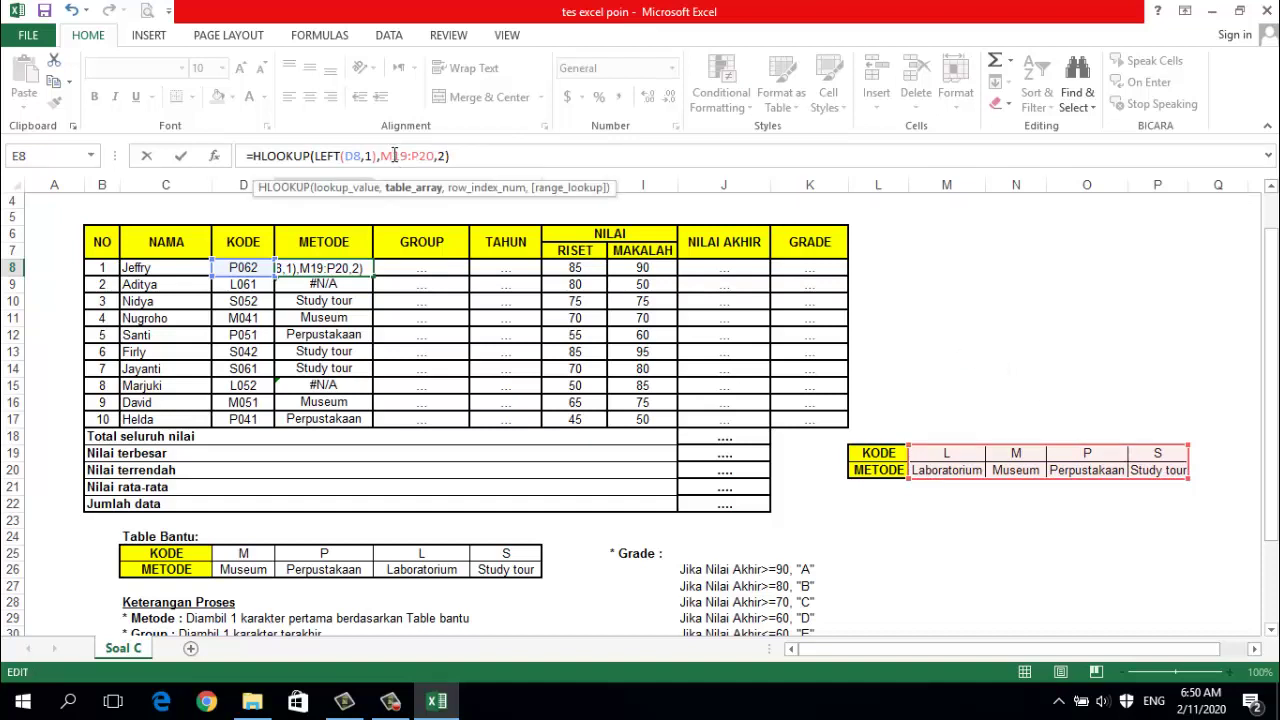
pyautogui.press('F4')
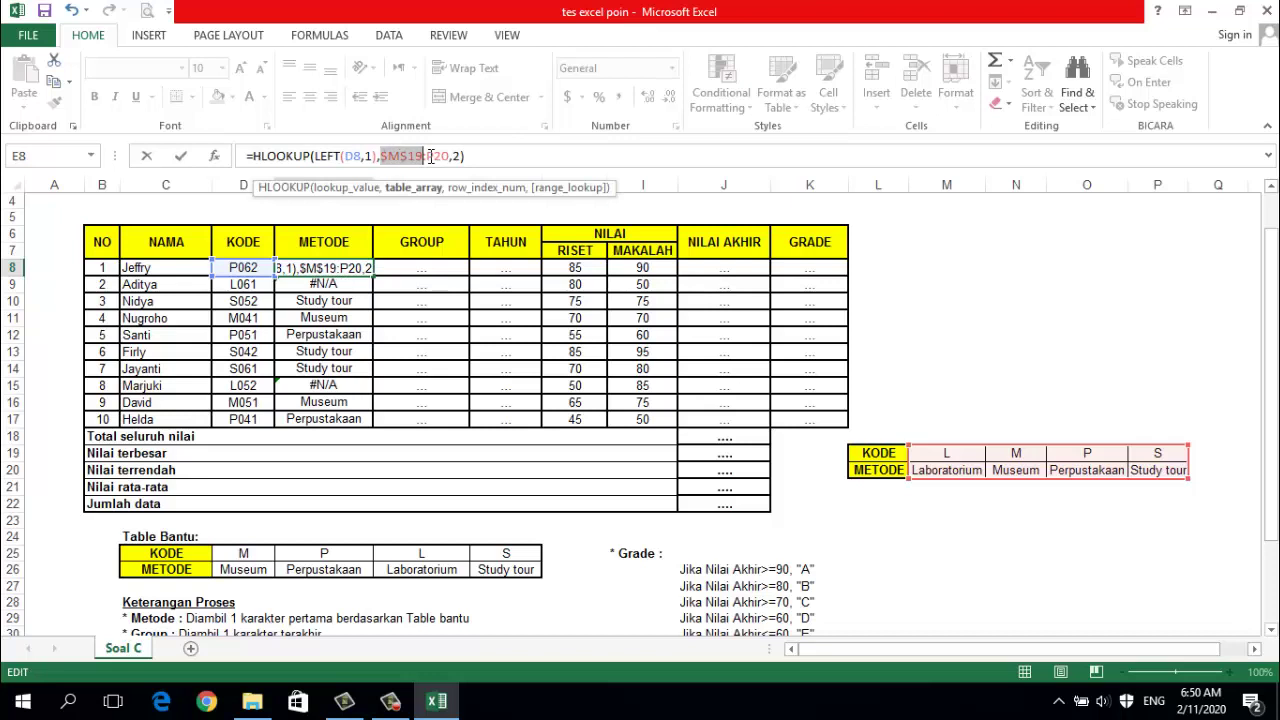
pyautogui.click(437, 156)
pyautogui.press('F4')
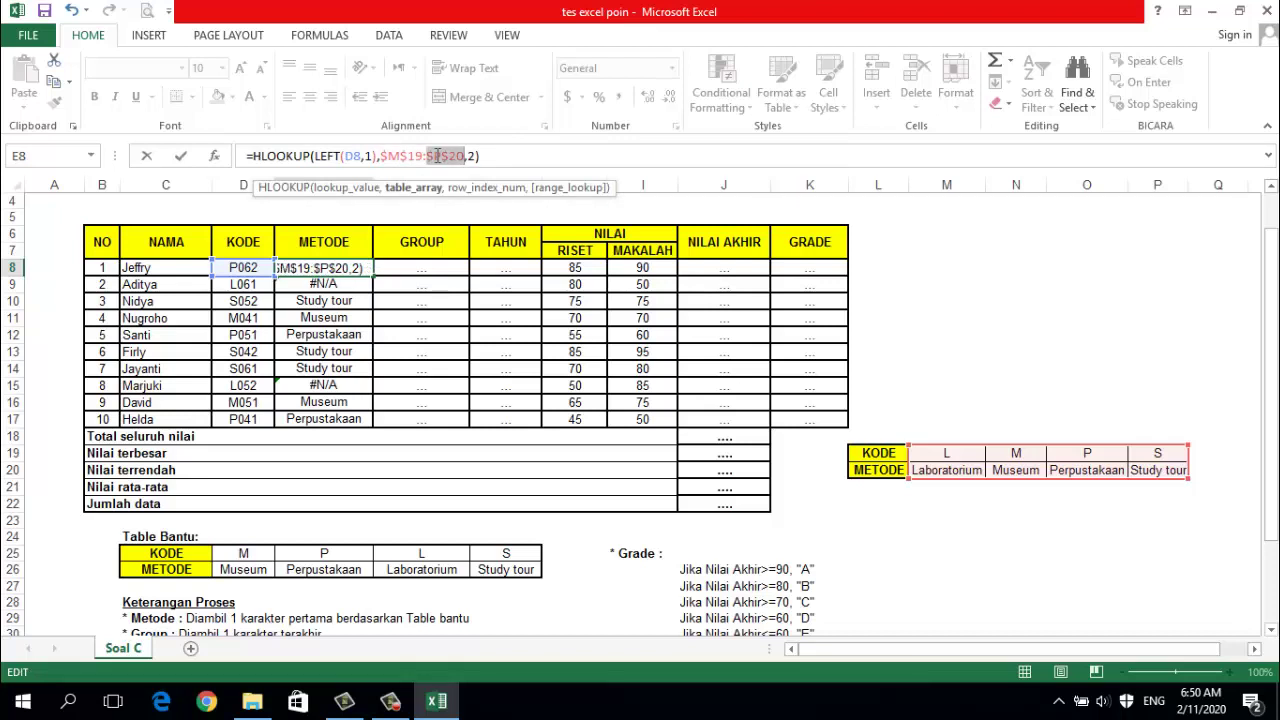
pyautogui.press('Return')
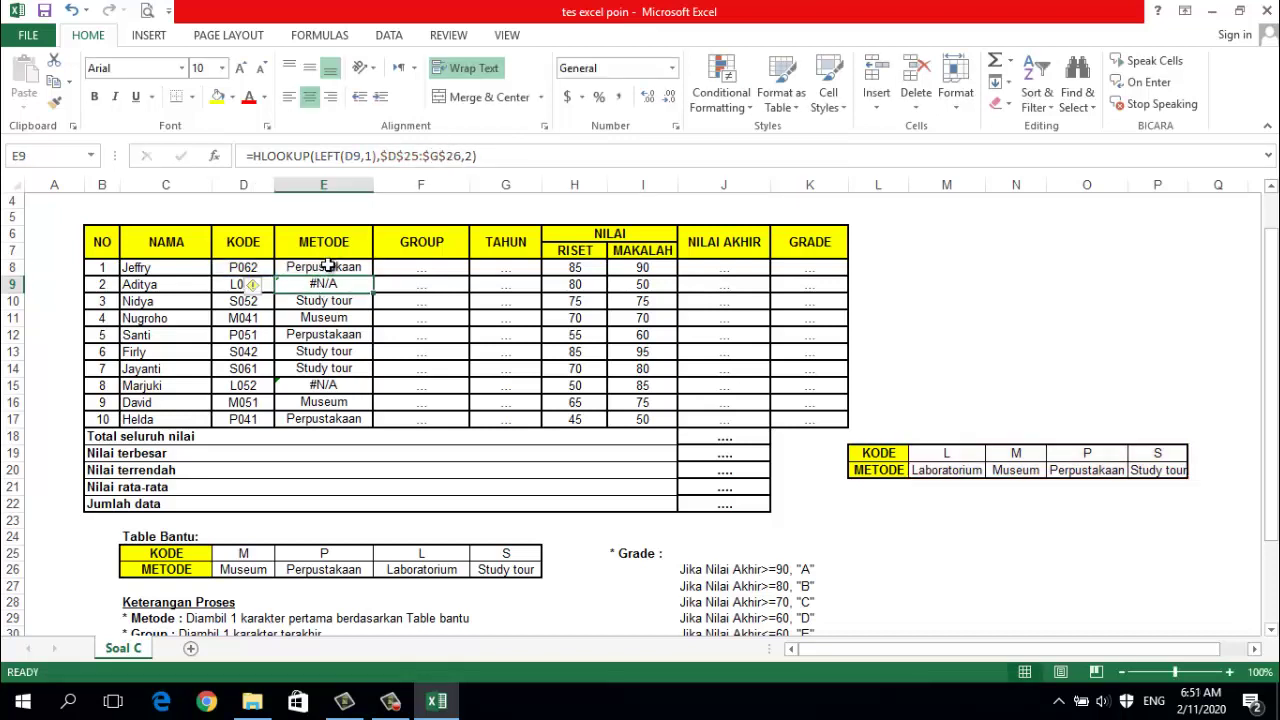
pyautogui.click(363, 271)
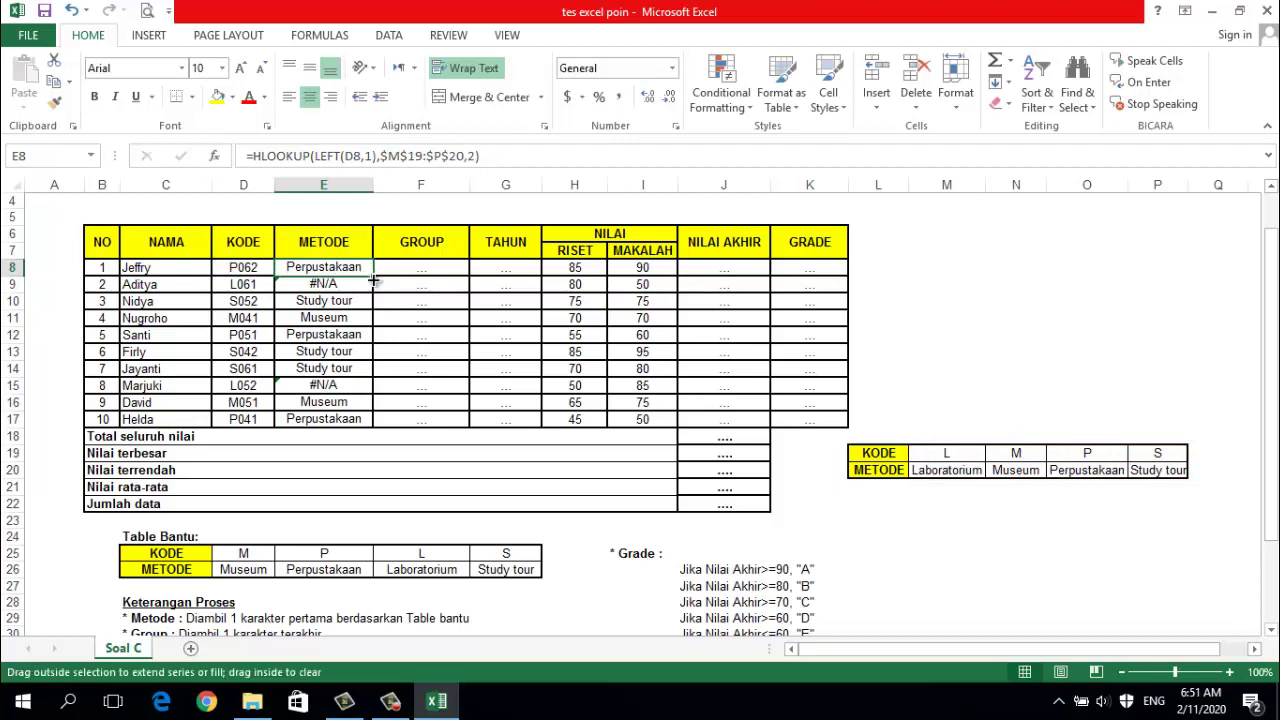
pyautogui.moveTo(373, 275); pyautogui.dragTo(377, 427)
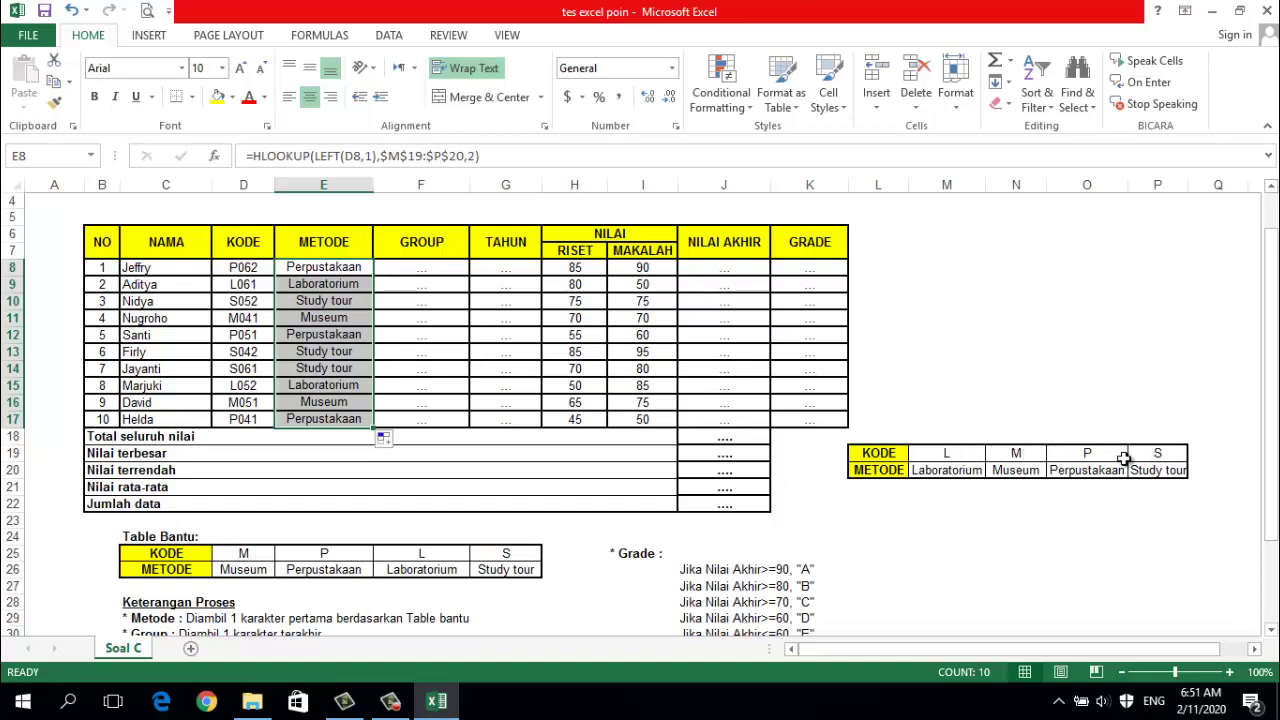
pyautogui.click(437, 273)
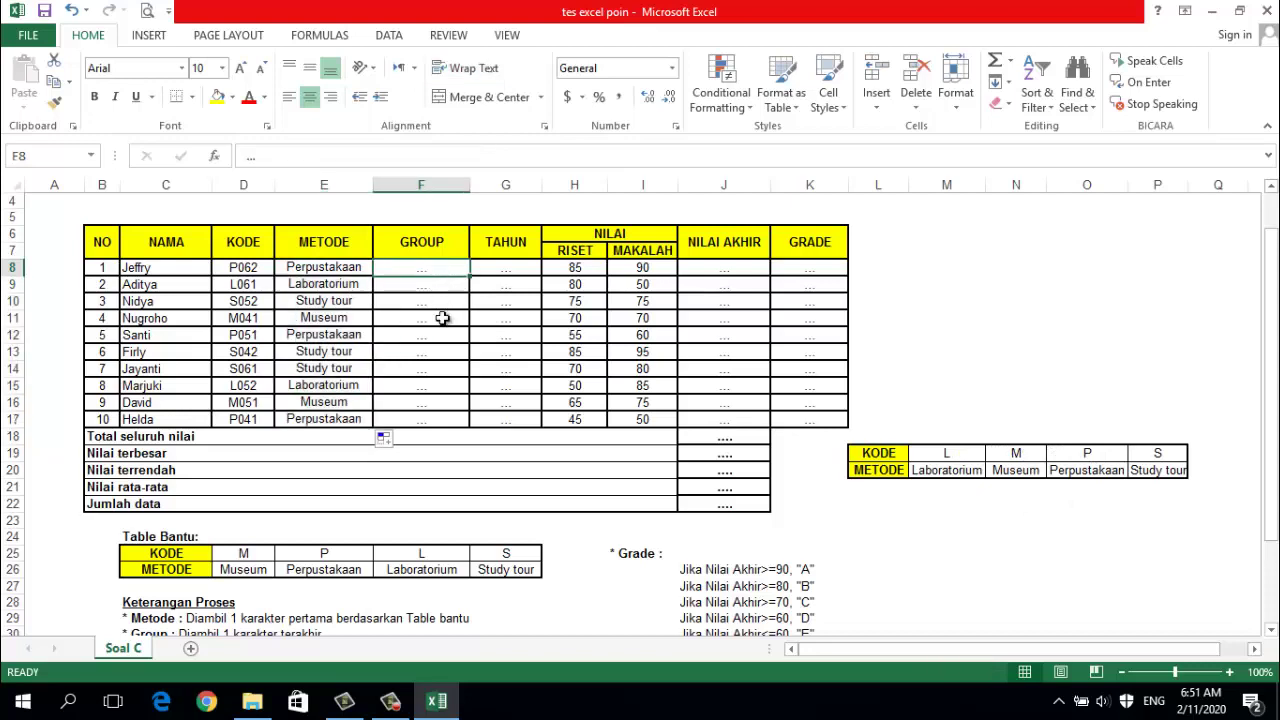
pyautogui.scroll(-2, 445, 340)
pyautogui.scroll(-2, 445, 352)
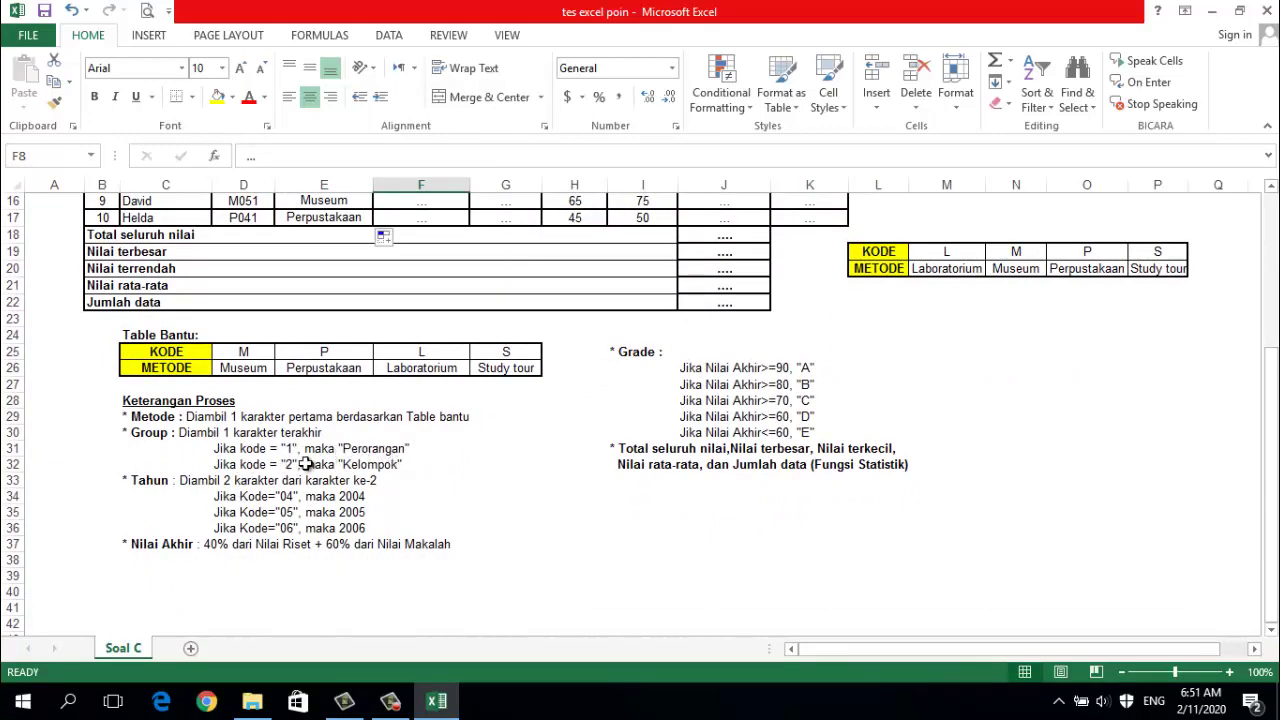
pyautogui.scroll(2, 376, 464)
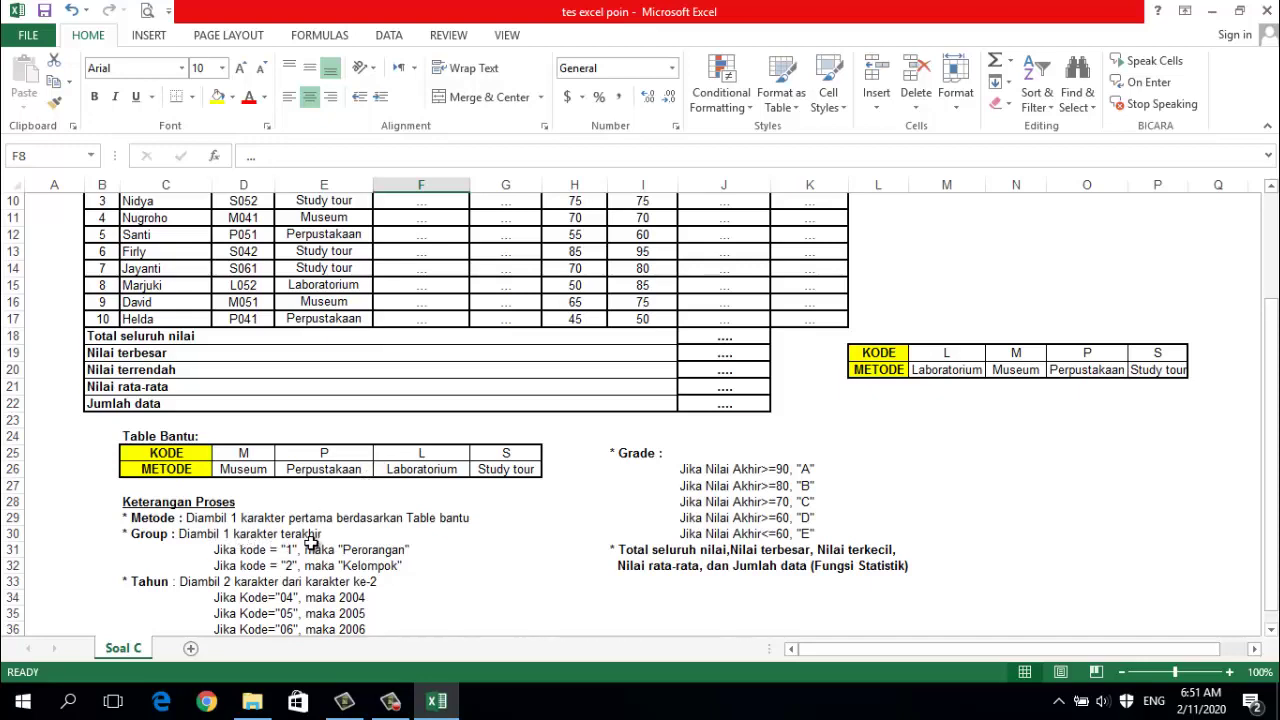
pyautogui.scroll(2, 265, 540)
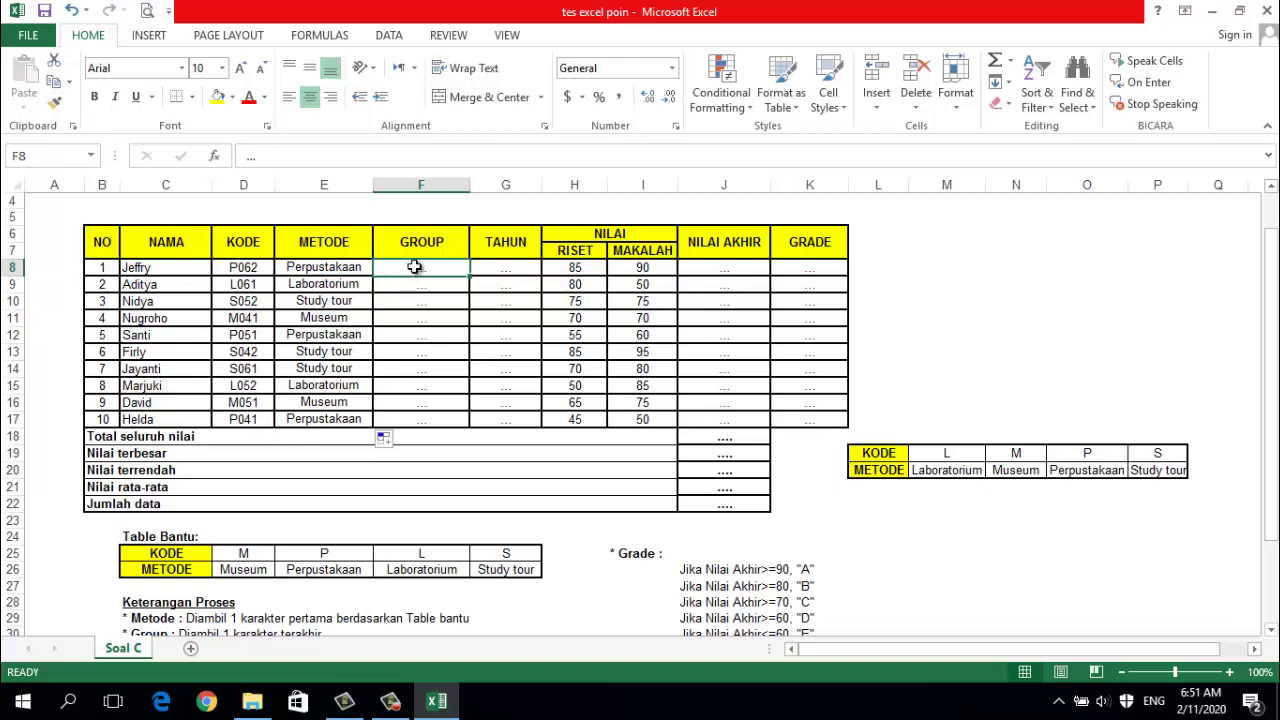
# - In F8, build =IF(VALUE(RIGHT(D8,1))= using autocomplete for IF, VALUE and RIGHT
pyautogui.press('BackSpace')
pyautogui.click(416, 285)
pyautogui.click(416, 269)
pyautogui.write('=')
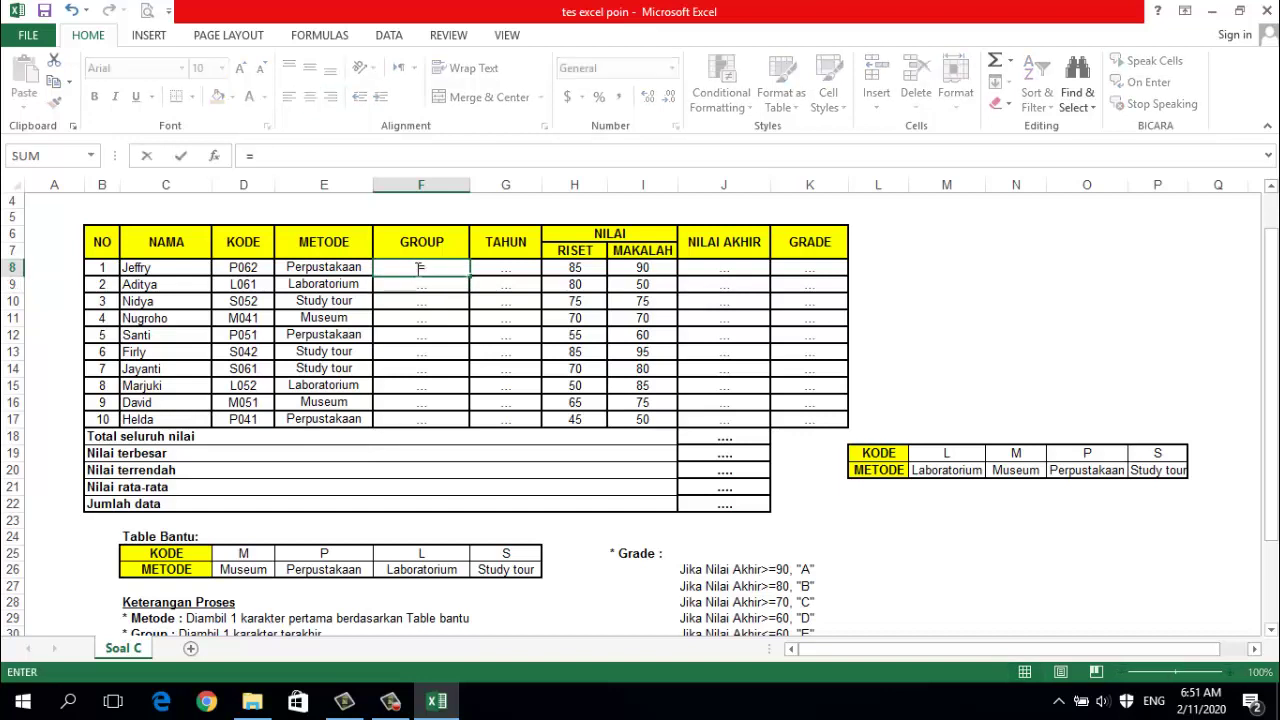
pyautogui.write('if')
pyautogui.press('Tab')
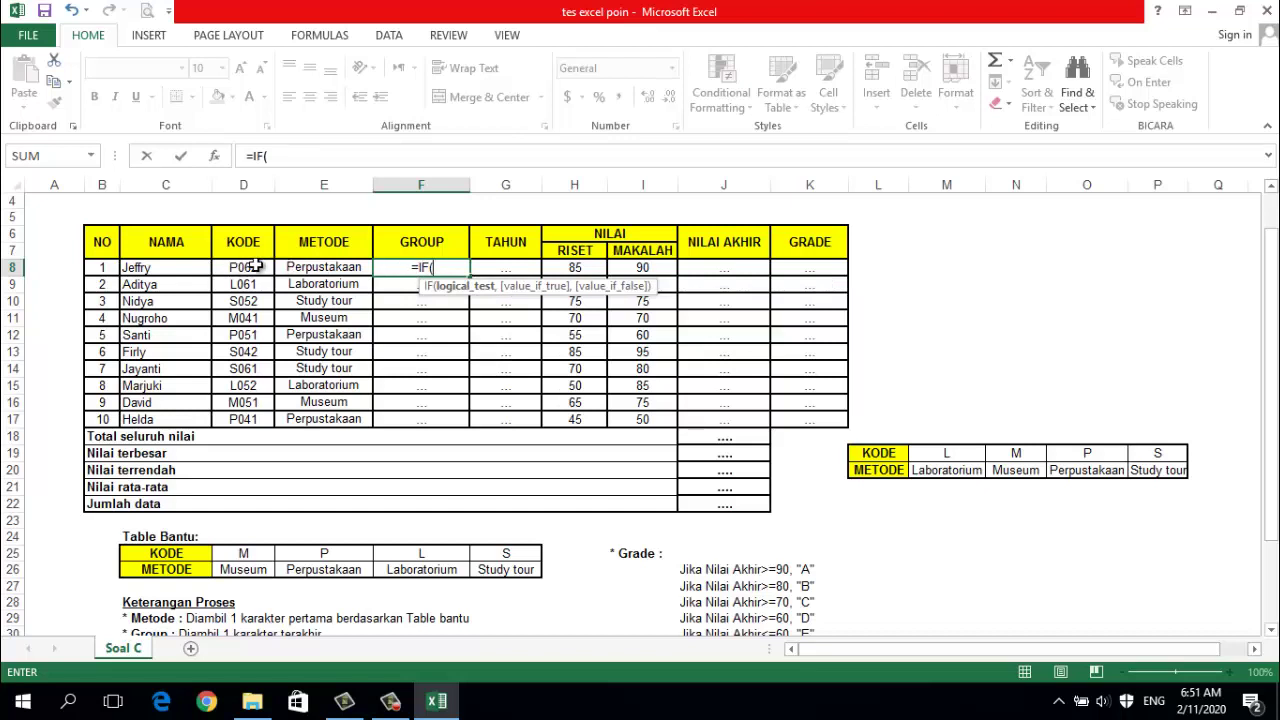
pyautogui.write('VALU')
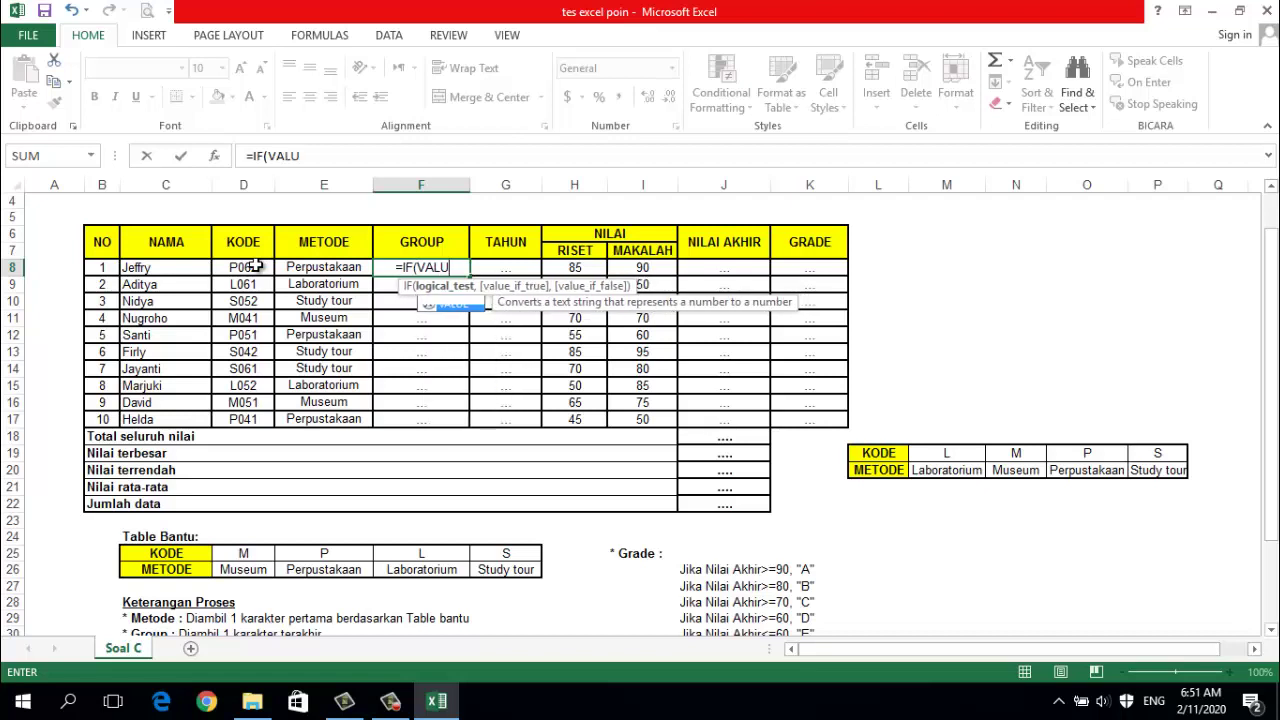
pyautogui.write('E')
pyautogui.press('Tab')
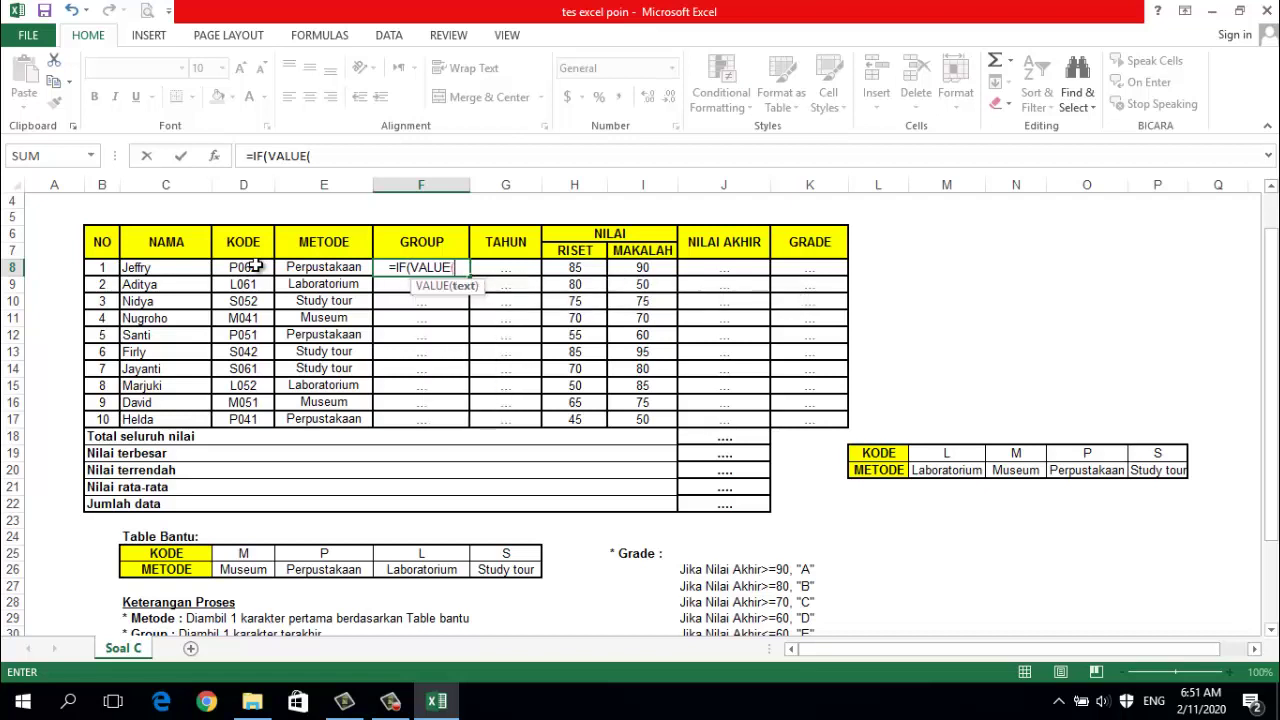
pyautogui.write('RIG')
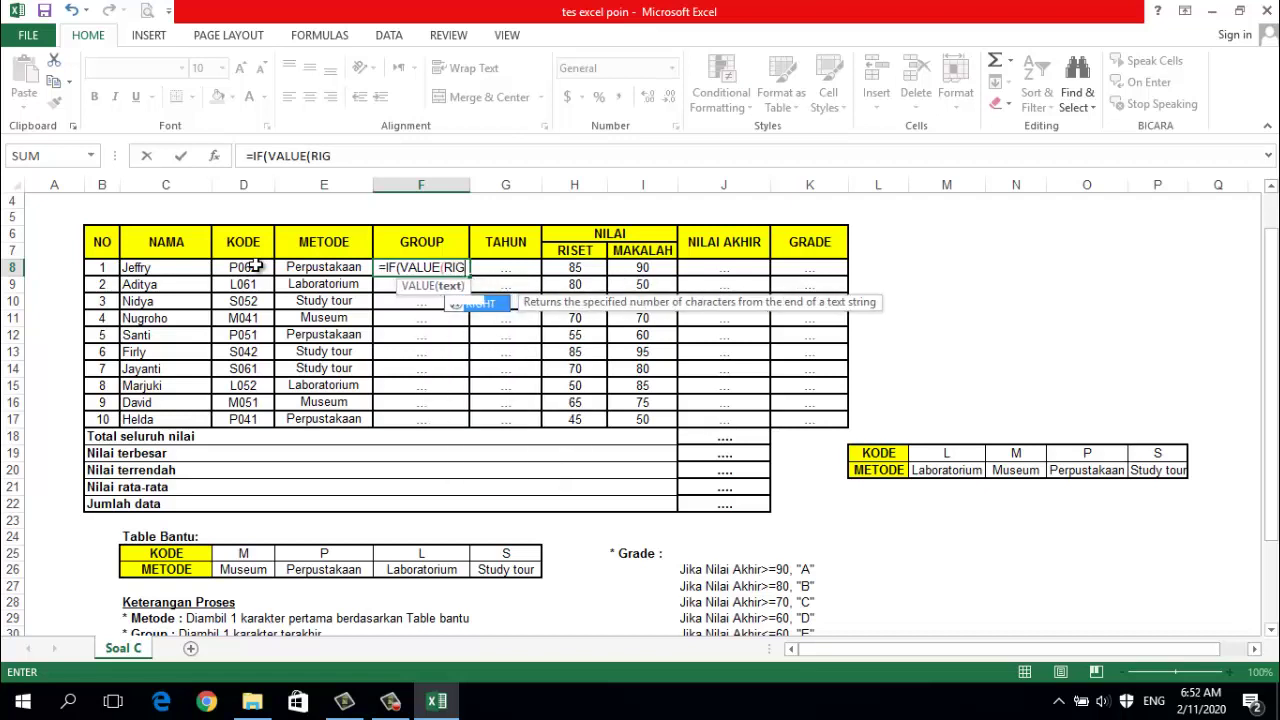
pyautogui.write('HT')
pyautogui.press('Tab')
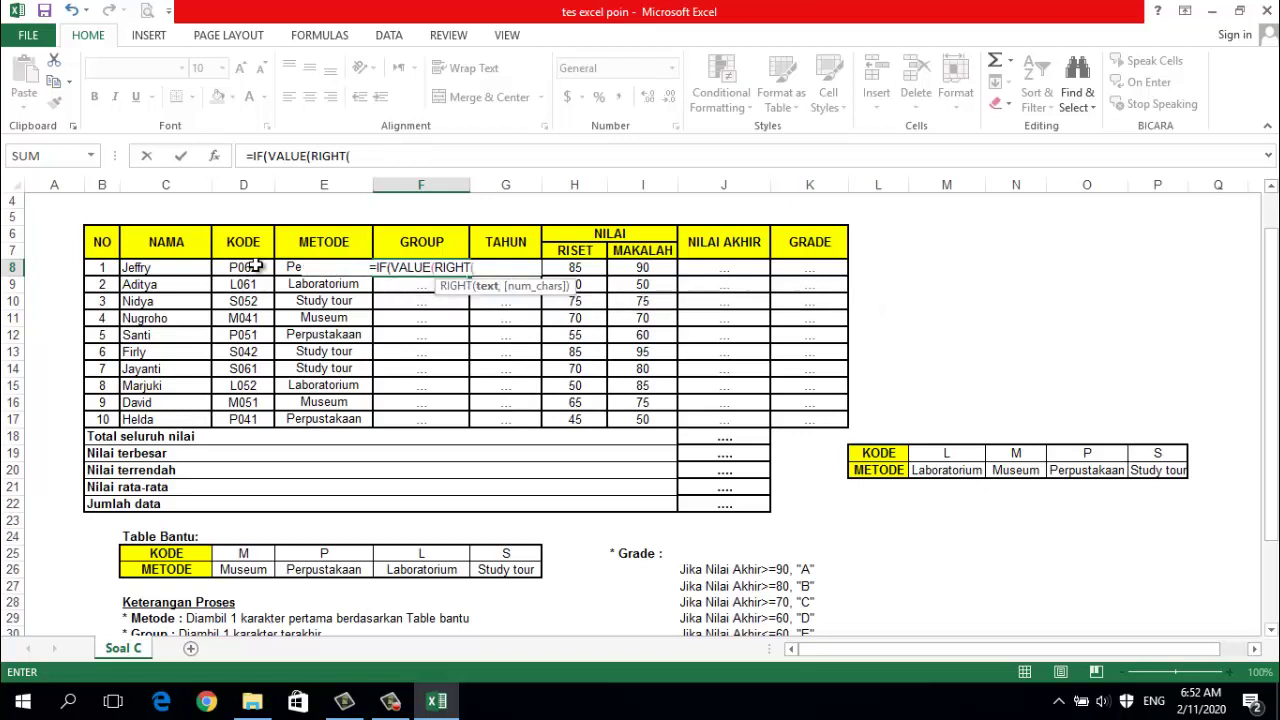
pyautogui.click(256, 266)
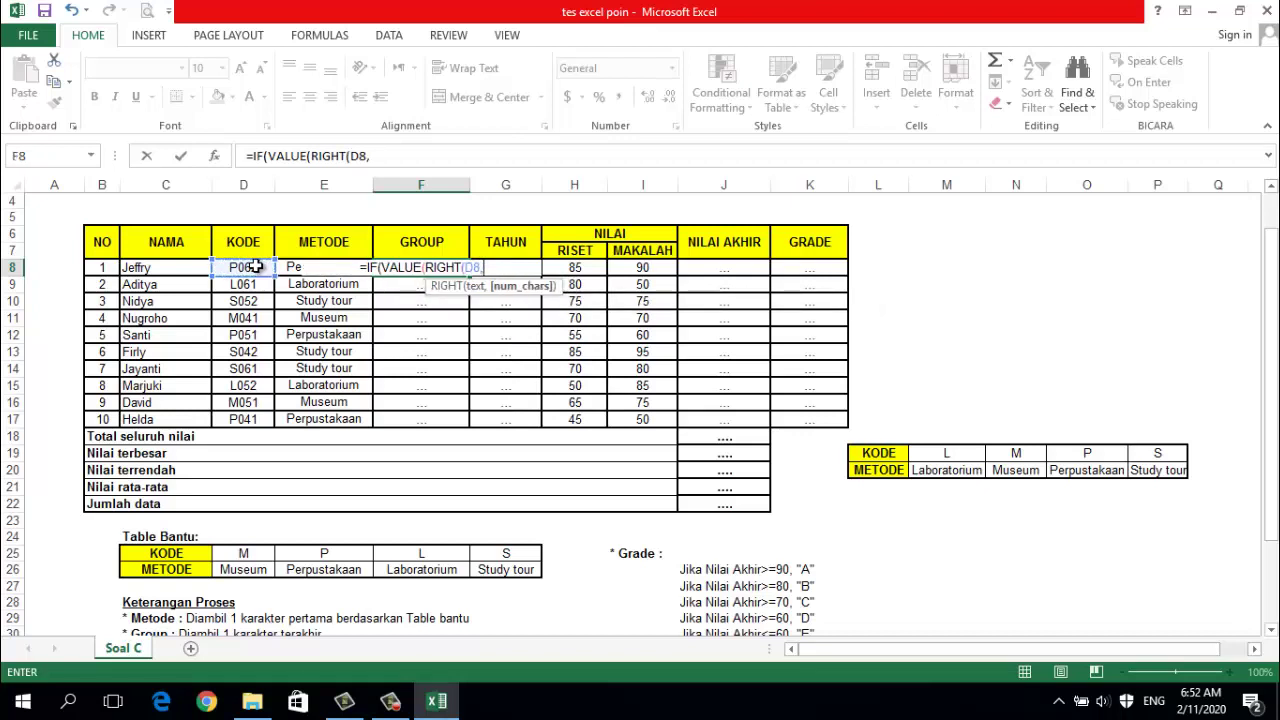
pyautogui.write(',1')
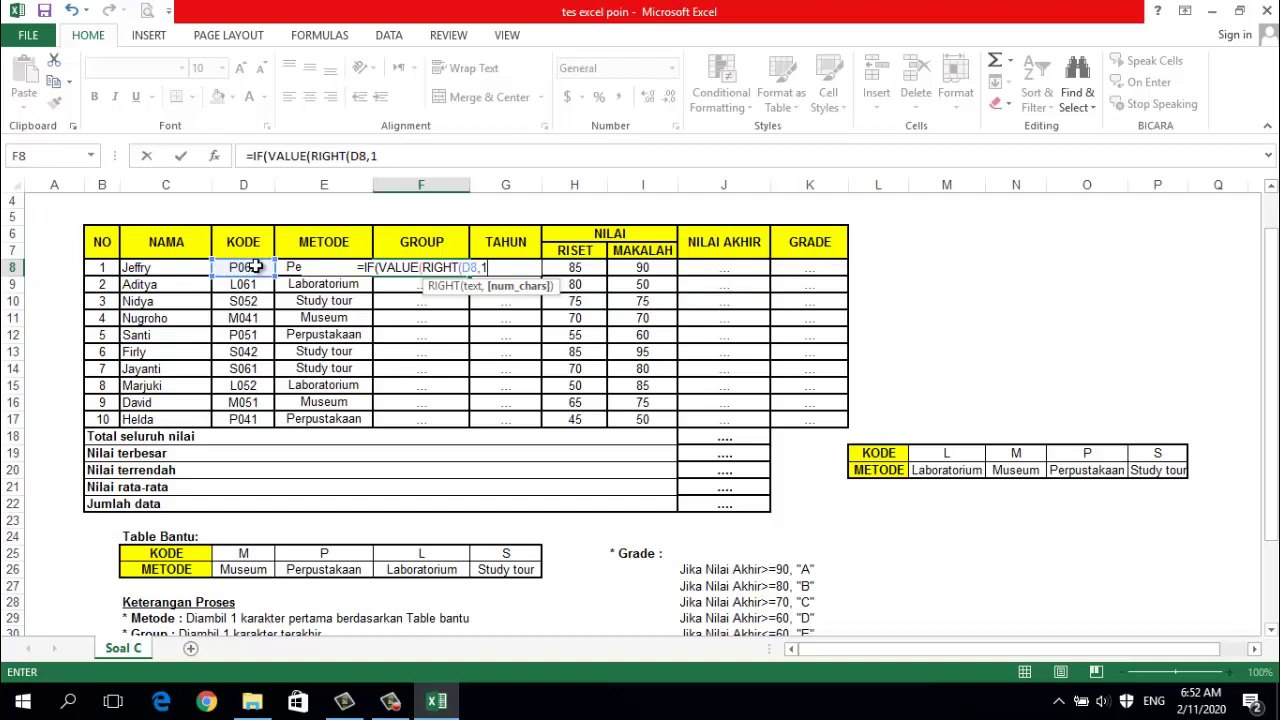
pyautogui.write(')')
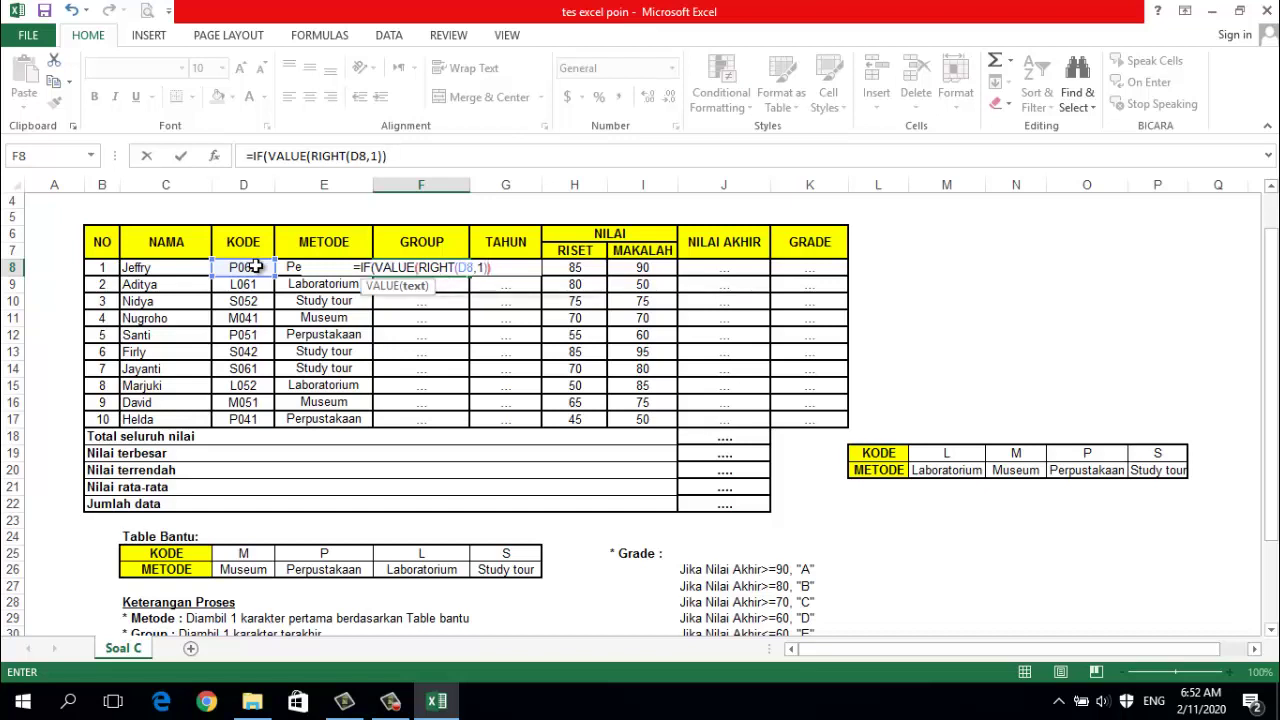
pyautogui.write(')=')
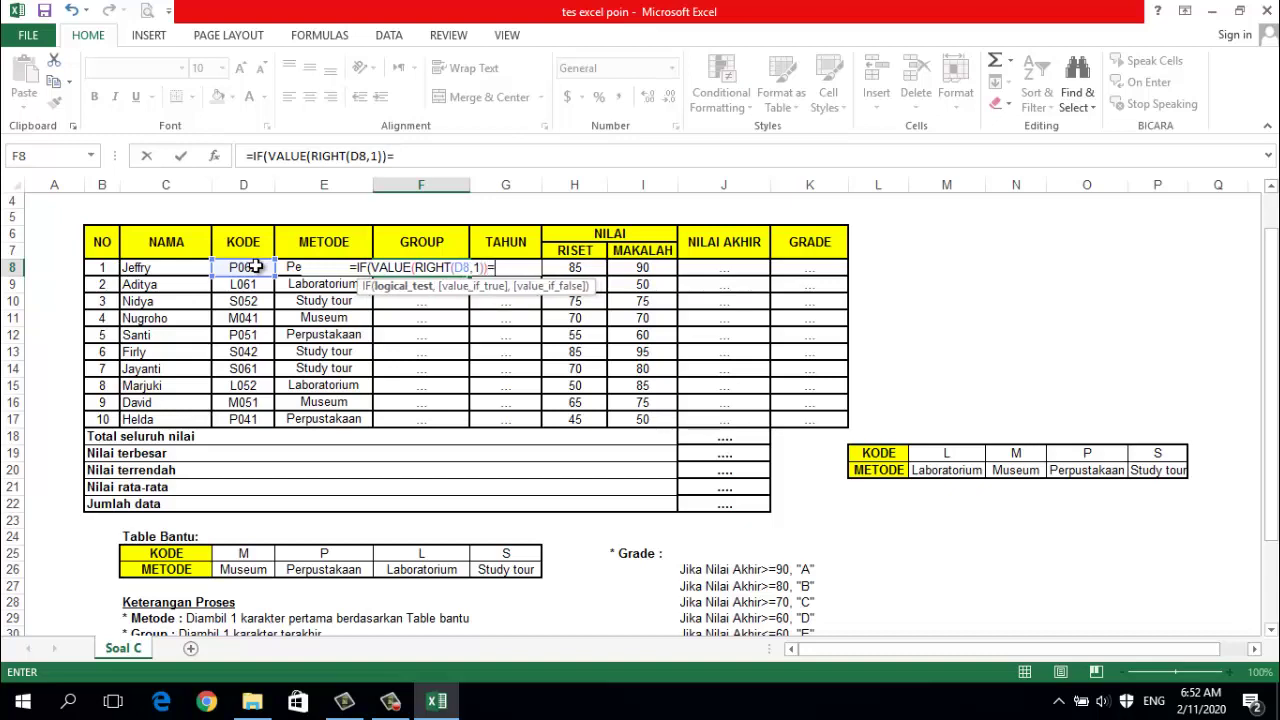
# - Finish F8's formula with =1,"Perorangan","Kelompok" and submit it, triggering a typo-correction prompt
pyautogui.scroll(-1, 382, 507)
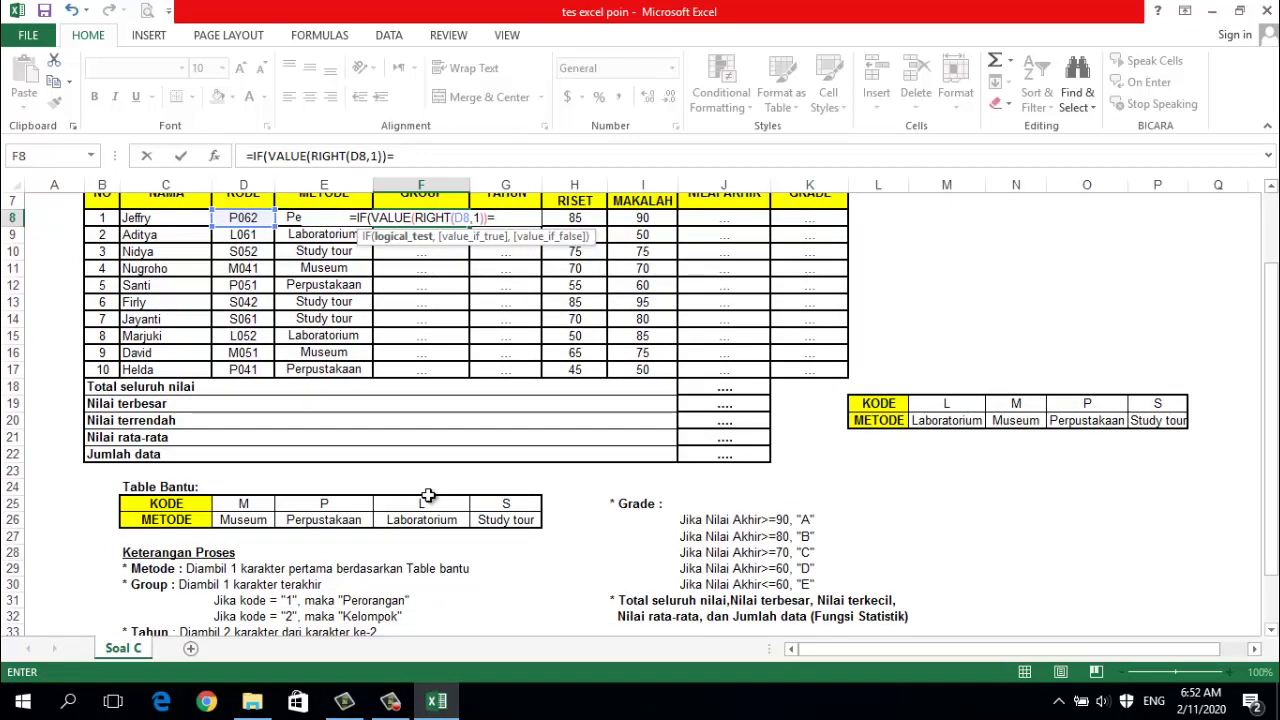
pyautogui.write('1')
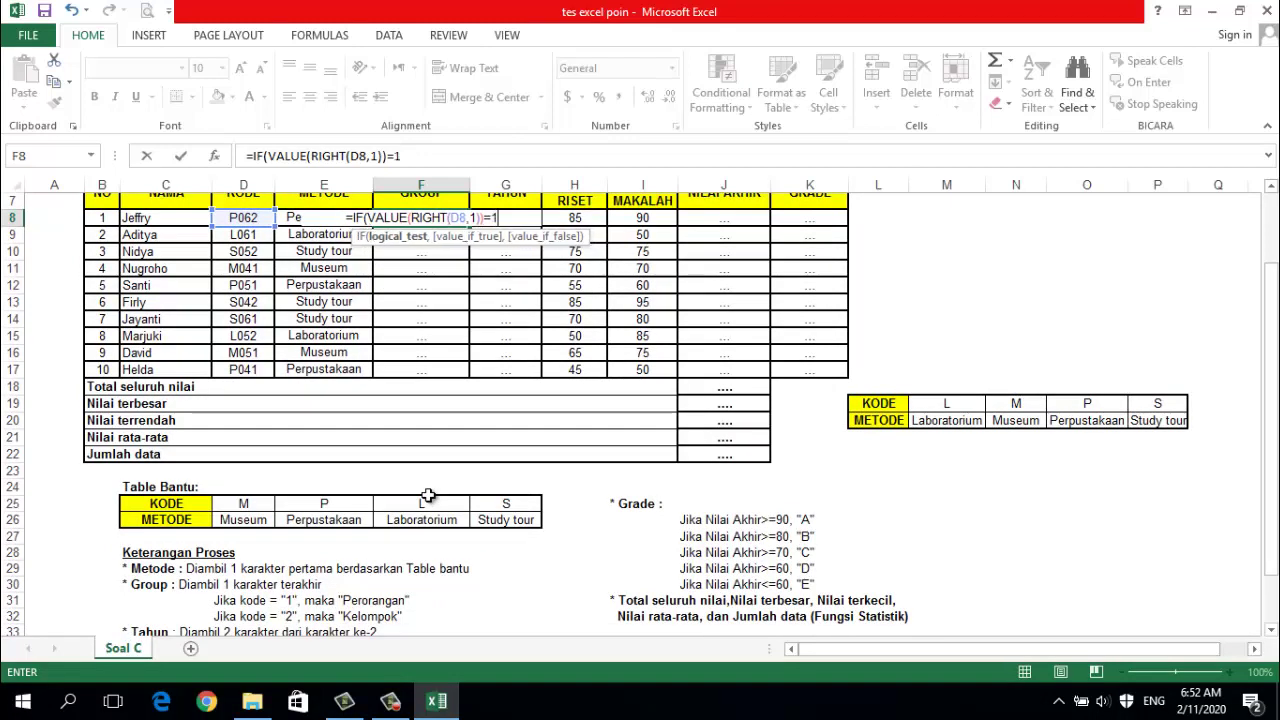
pyautogui.write(',"')
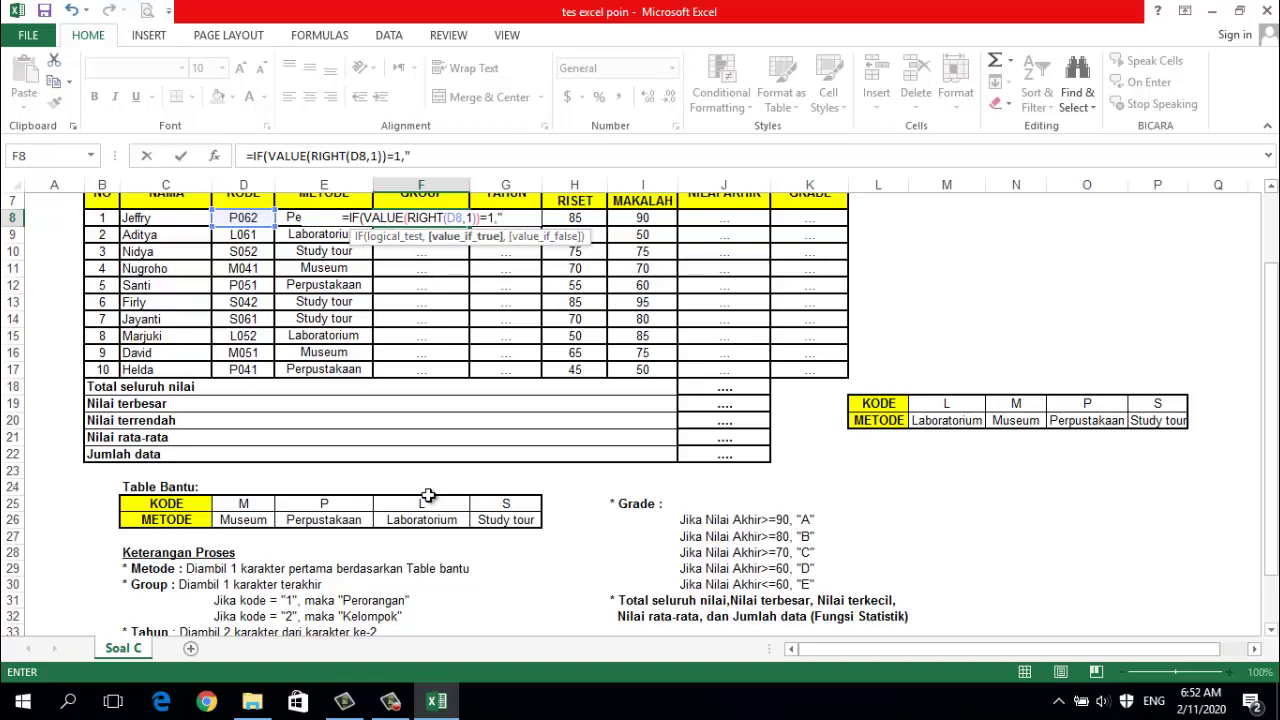
pyautogui.write('p')
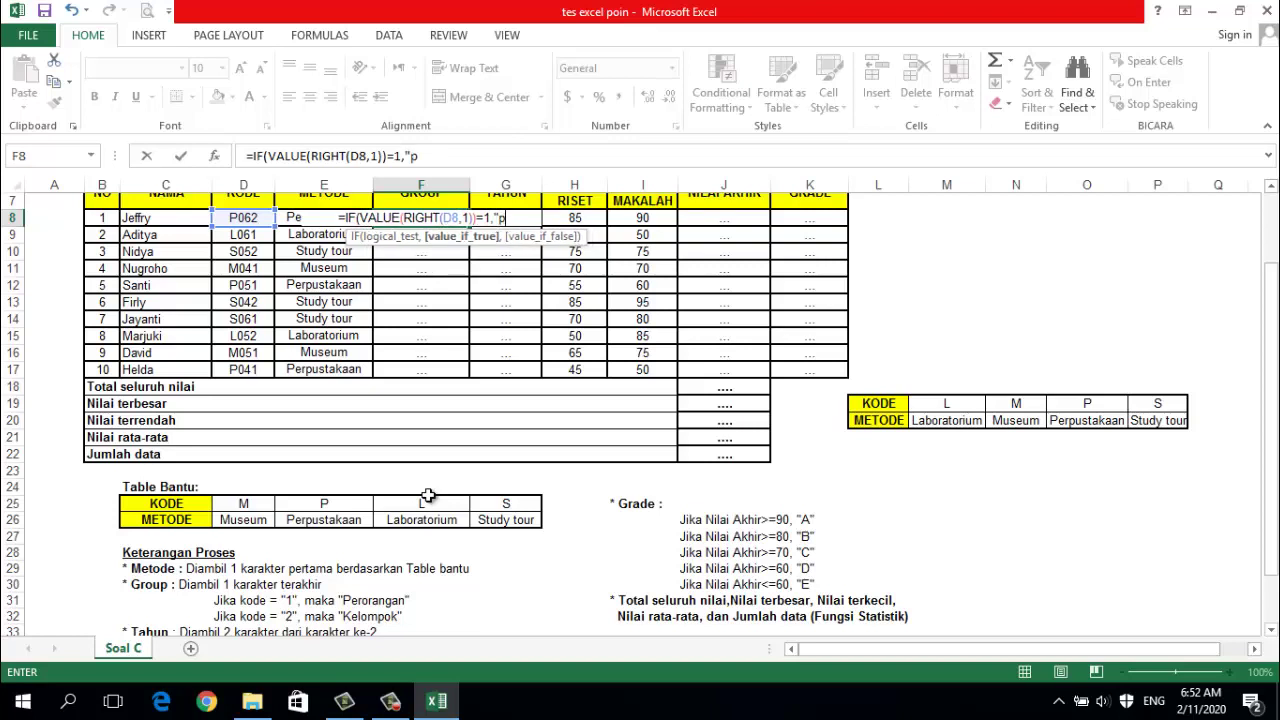
pyautogui.press('BackSpace')
pyautogui.write('P')
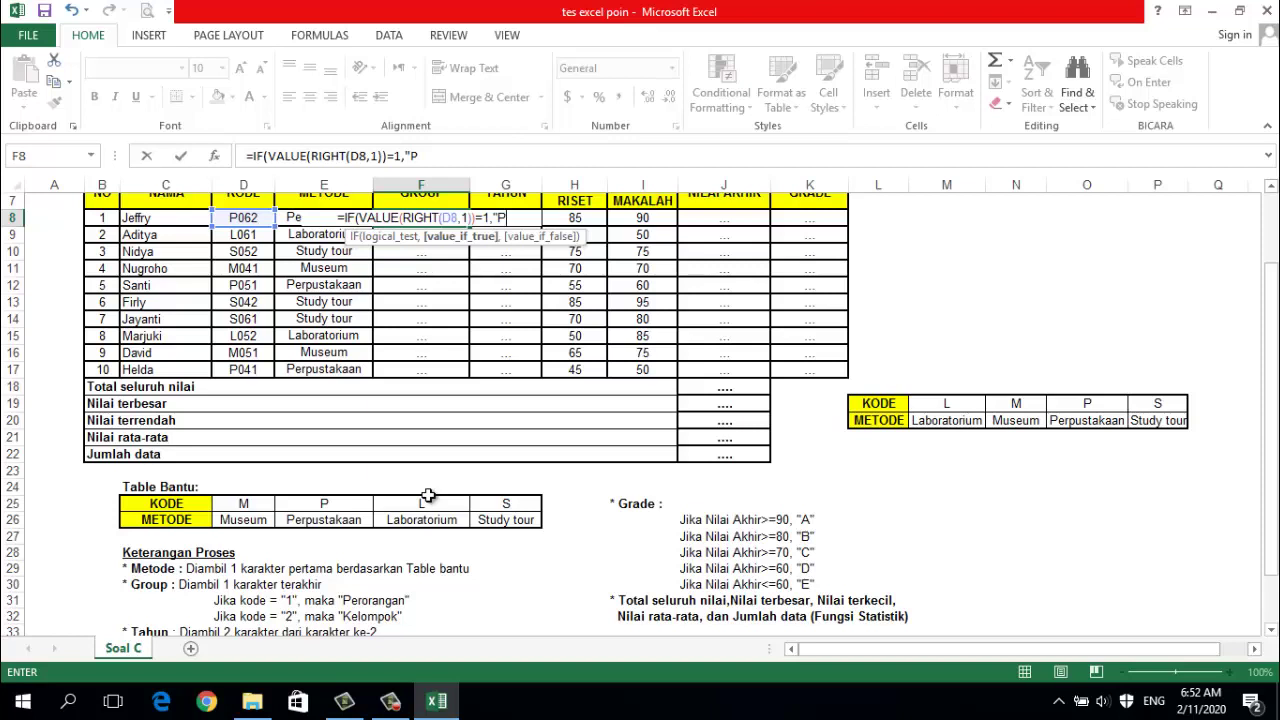
pyautogui.write('erora')
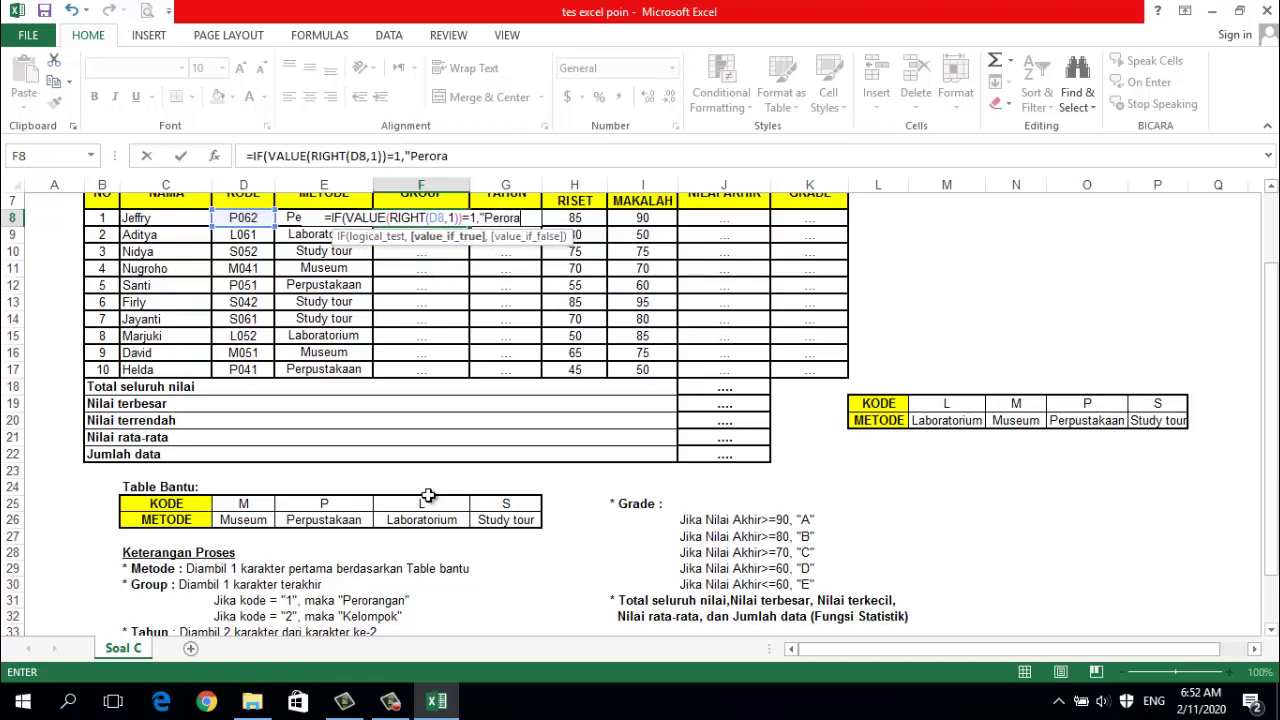
pyautogui.write('ngan')
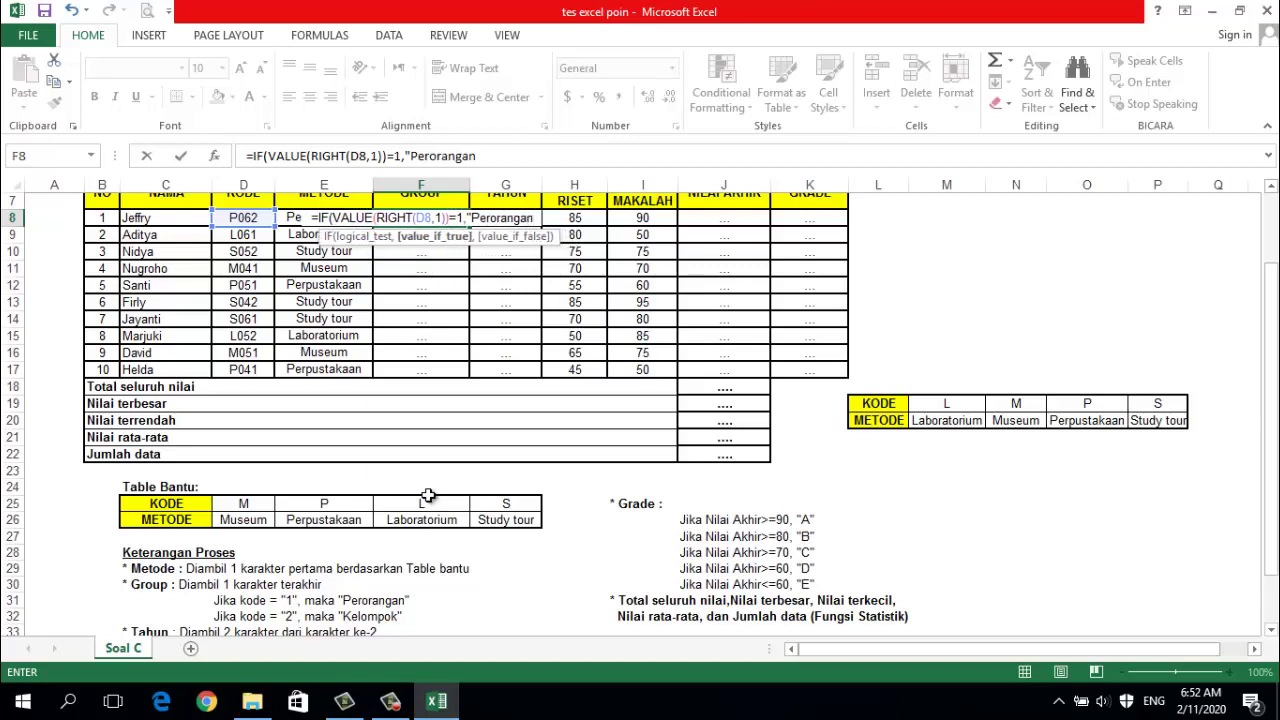
pyautogui.write('"')
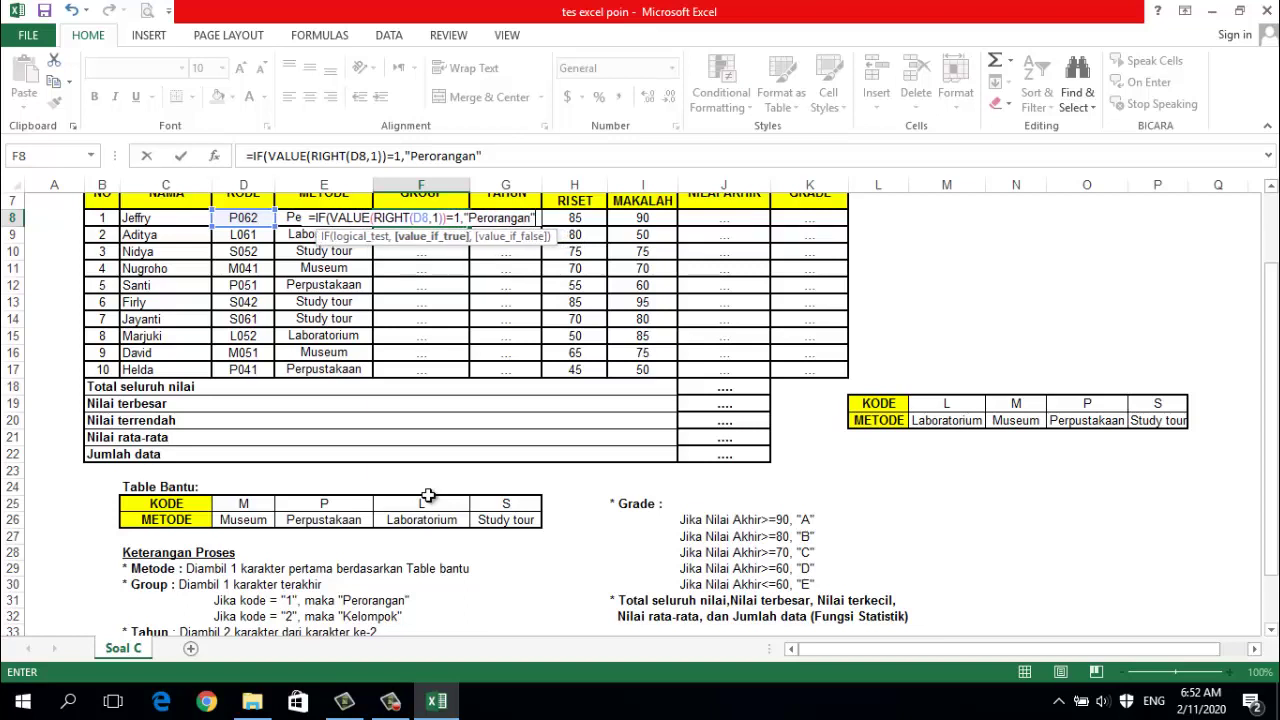
pyautogui.write(',')
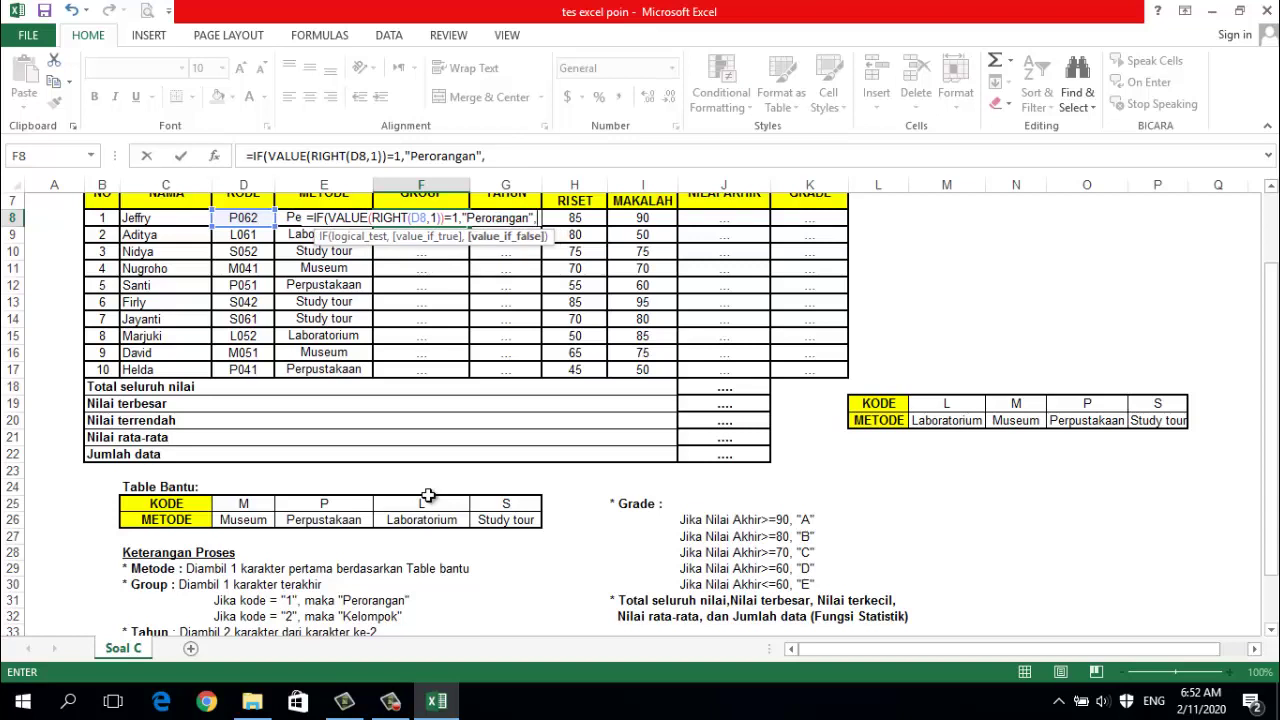
pyautogui.write('"K')
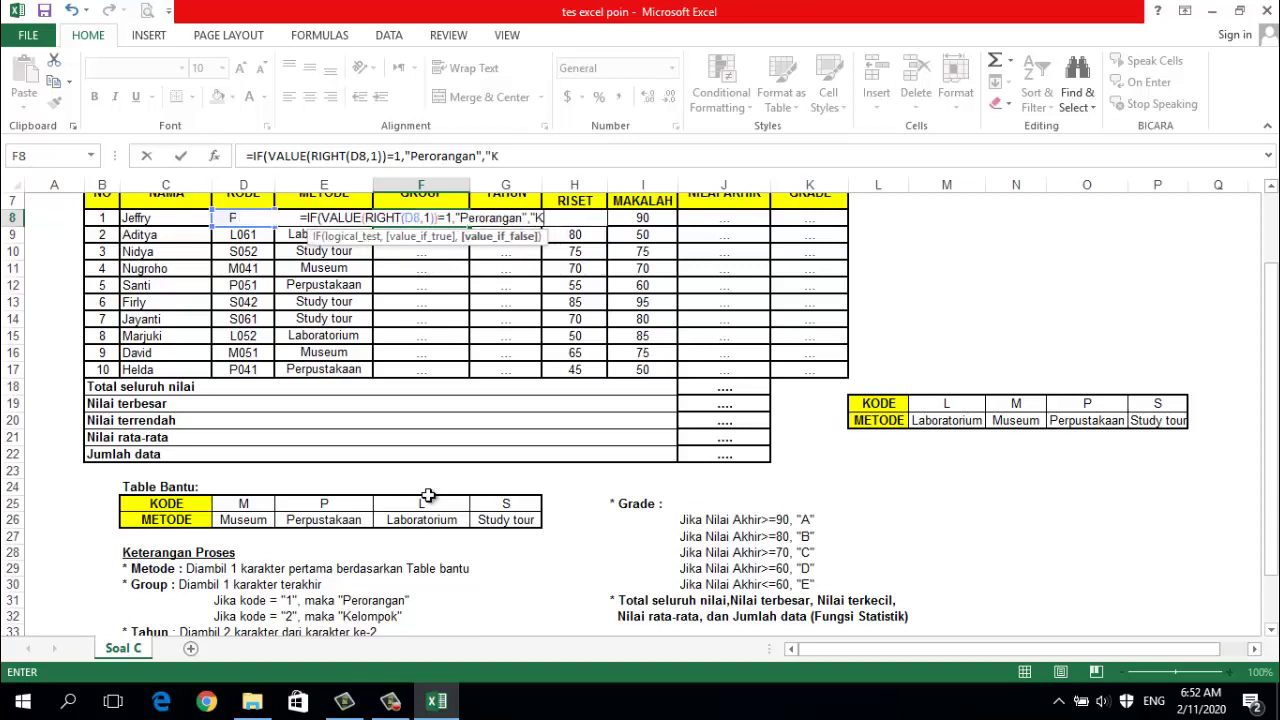
pyautogui.write('elom')
pyautogui.write('po')
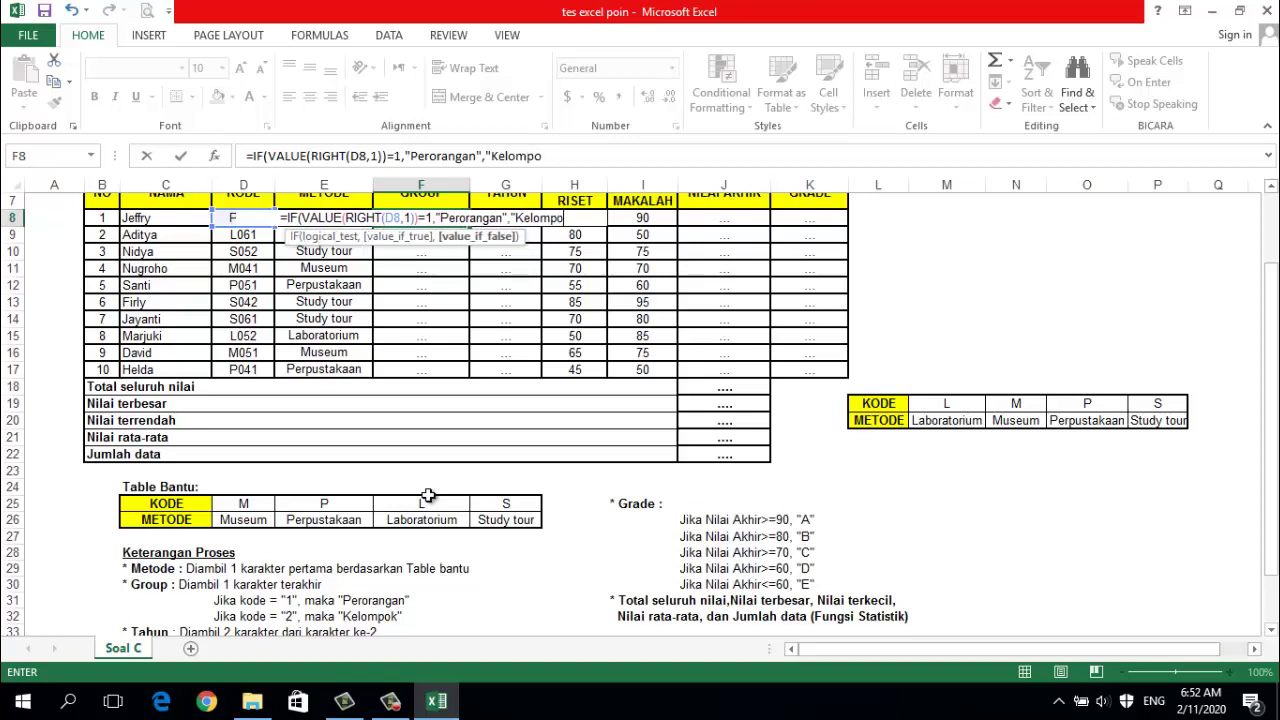
pyautogui.write('k")')
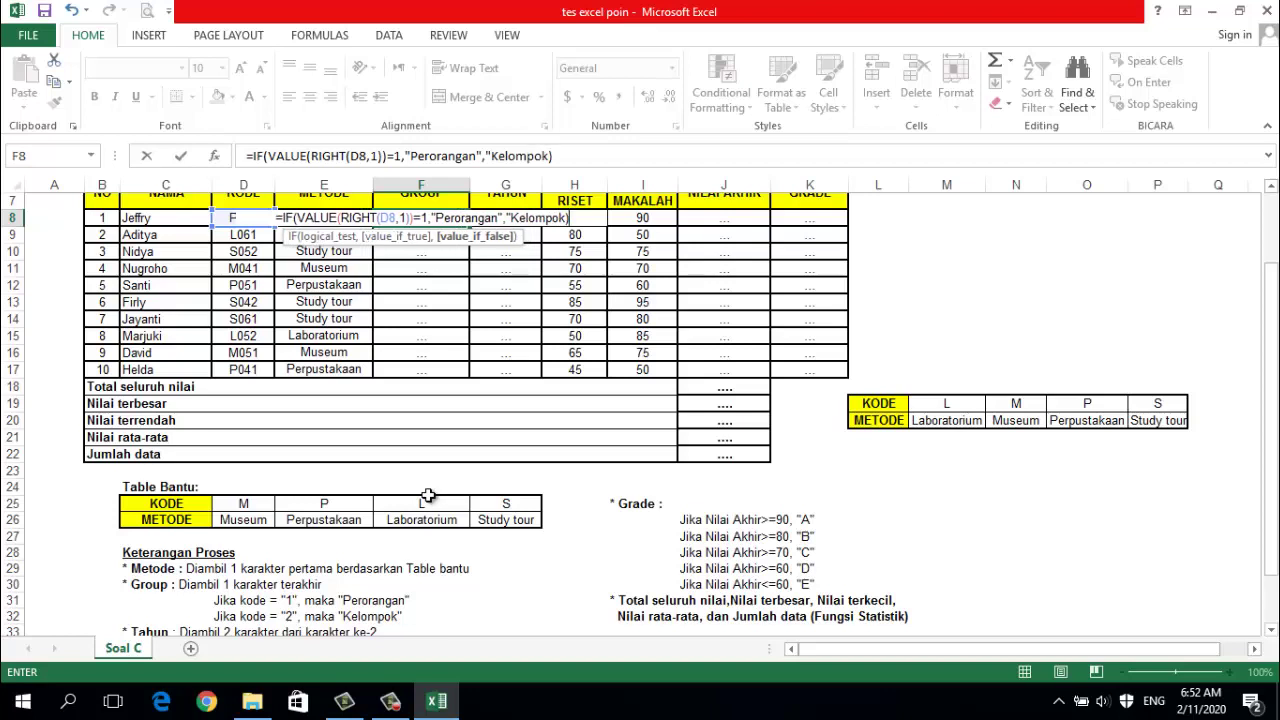
pyautogui.press('Return')
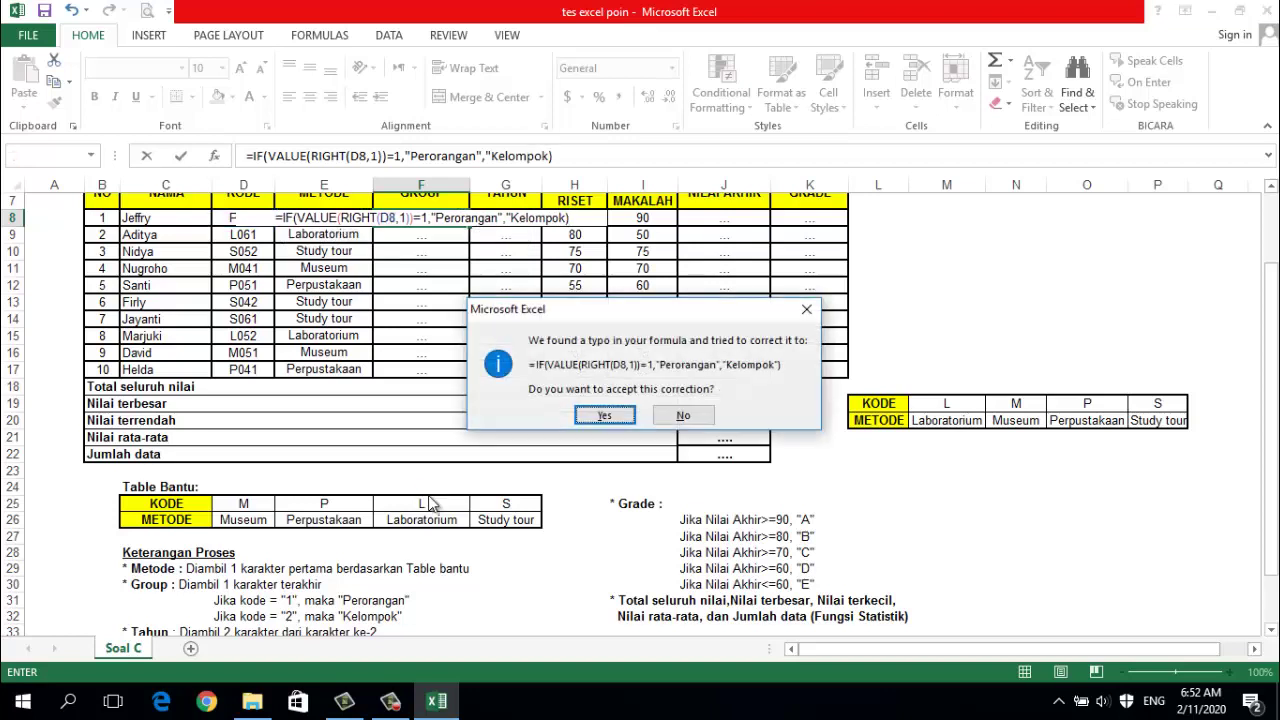
# - Accept the closing-quote correction and fill F8's GROUP formula down to F17
pyautogui.press('Return')
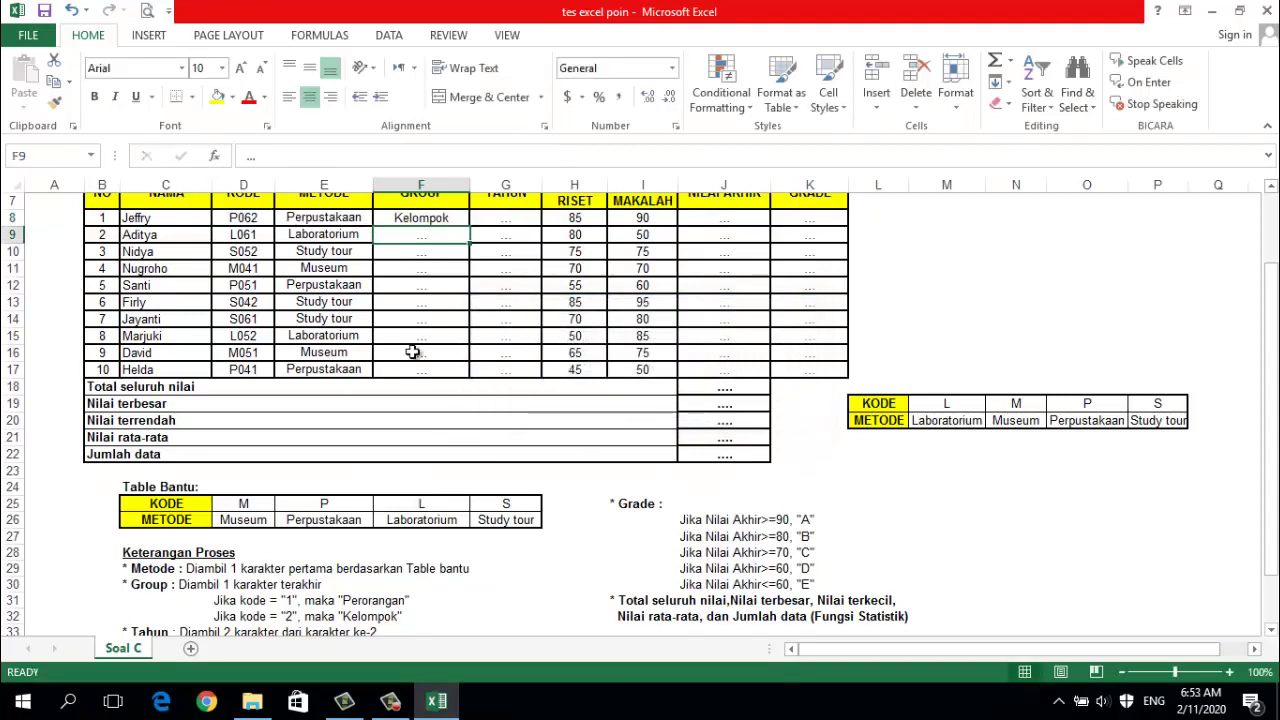
pyautogui.click(420, 218)
pyautogui.moveTo(468, 226); pyautogui.dragTo(467, 374)
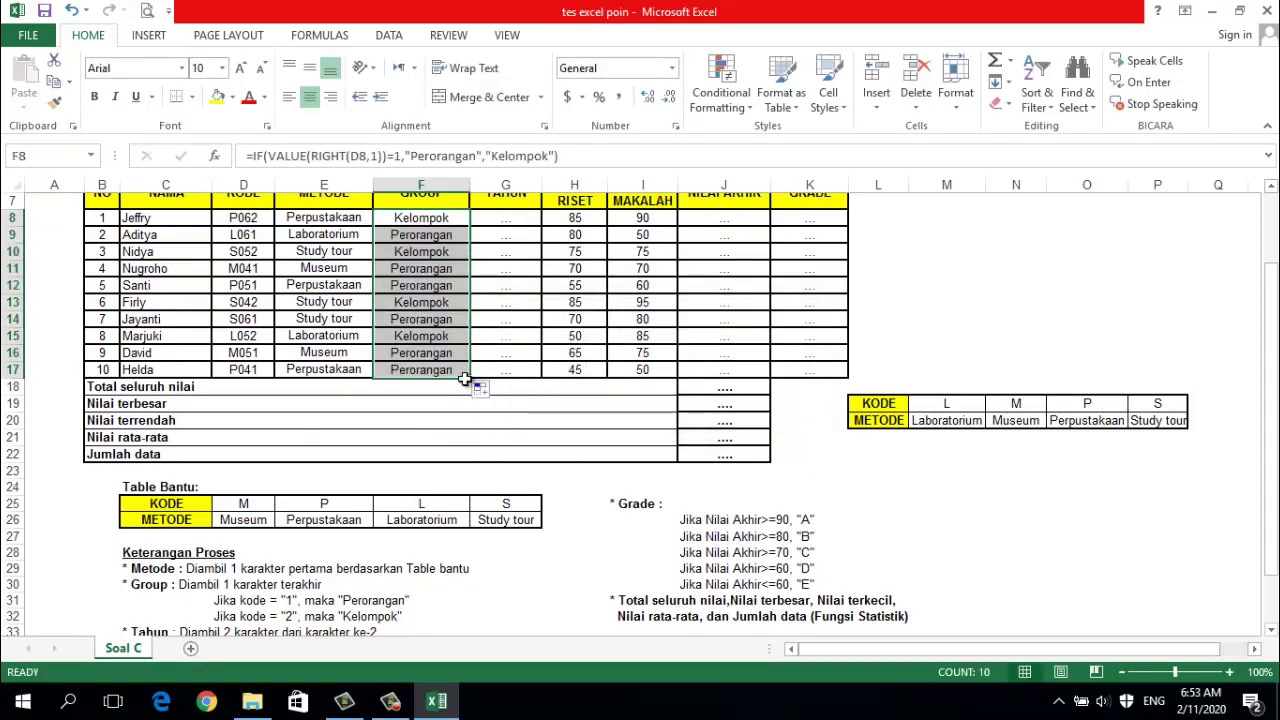
pyautogui.scroll(2, 466, 378)
pyautogui.click(500, 324)
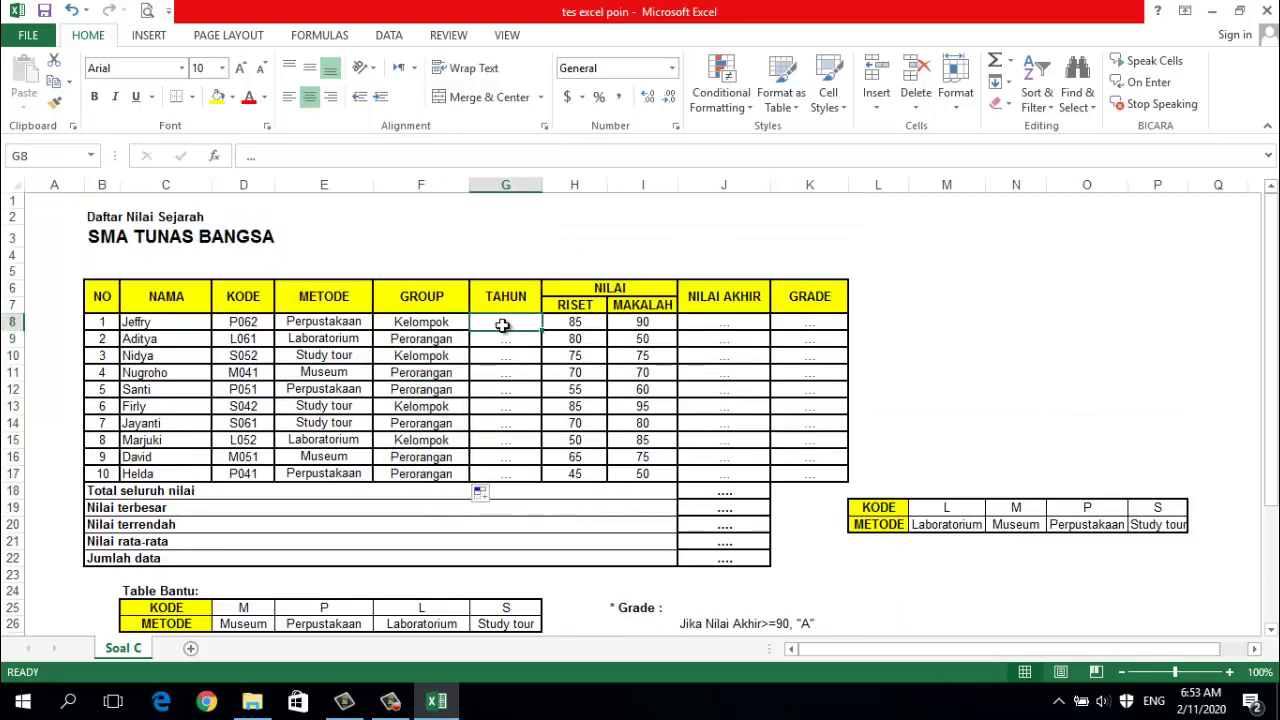
pyautogui.scroll(-3, 502, 325)
pyautogui.scroll(-3, 500, 326)
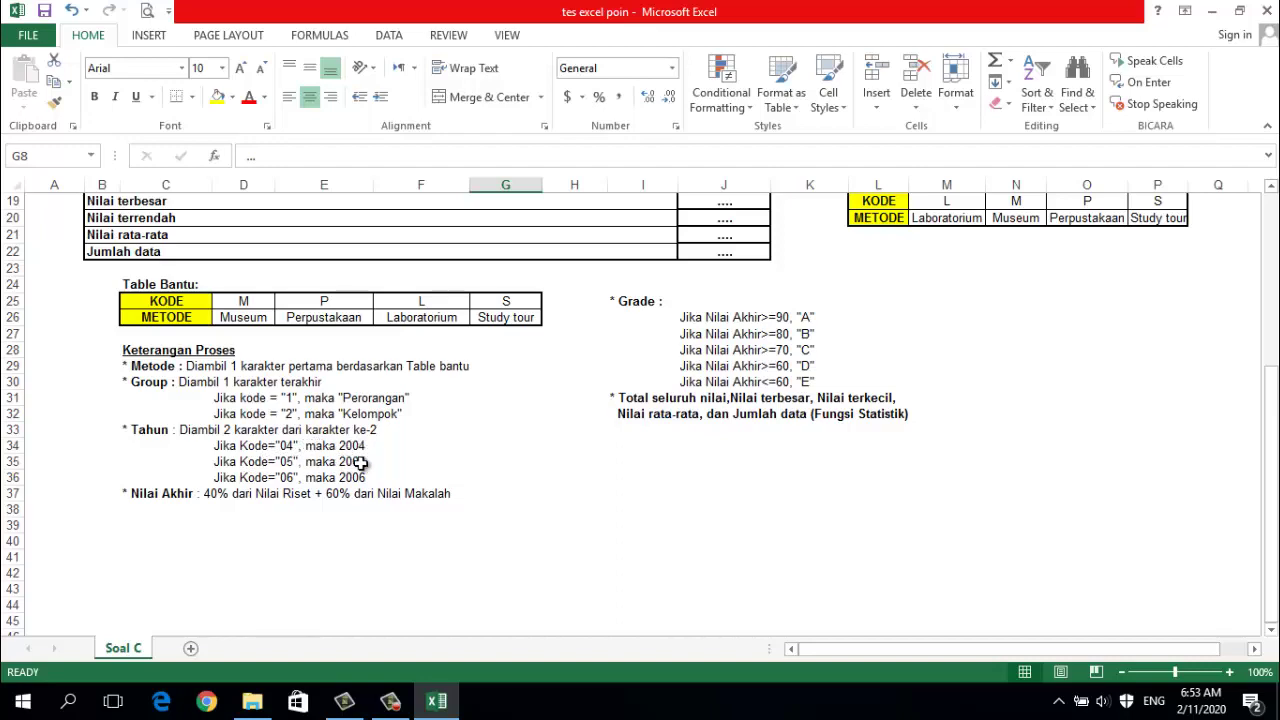
pyautogui.scroll(2, 340, 478)
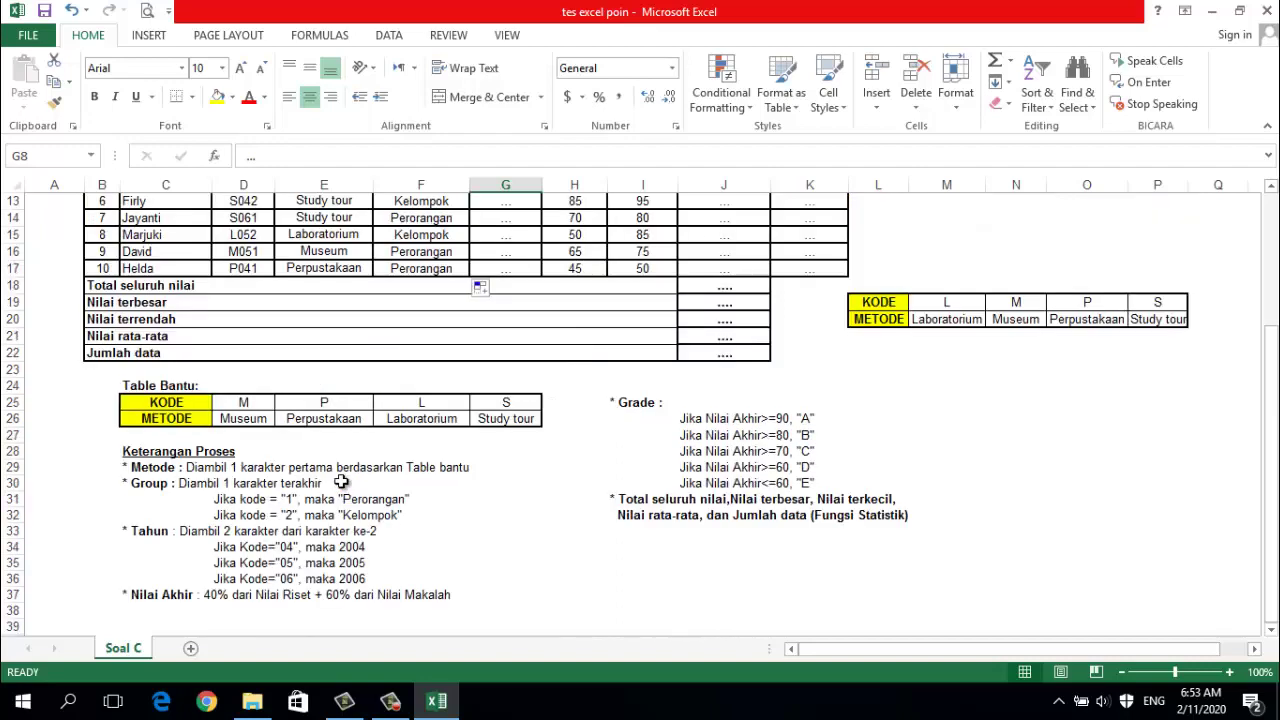
pyautogui.scroll(3, 400, 425)
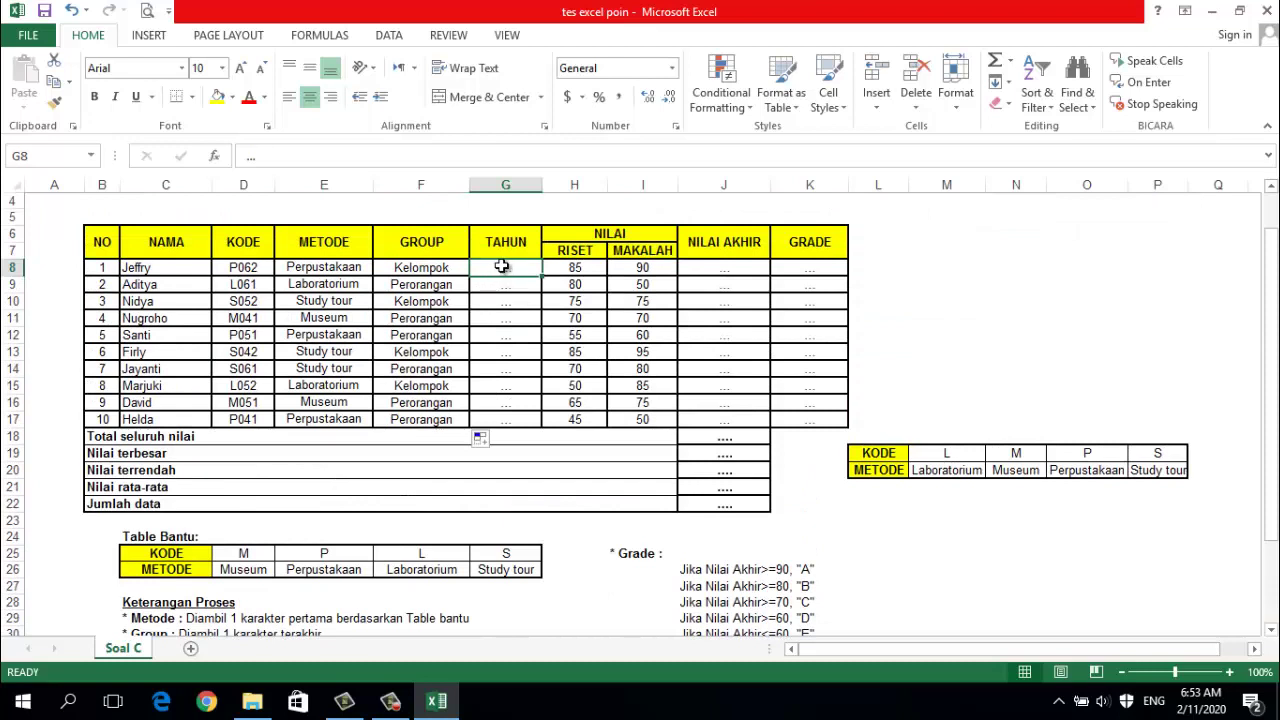
# - In G8, begin the year formula =IF(VALUE(MID(D8,2,2))= using the KODE in D8
pyautogui.write('=i')
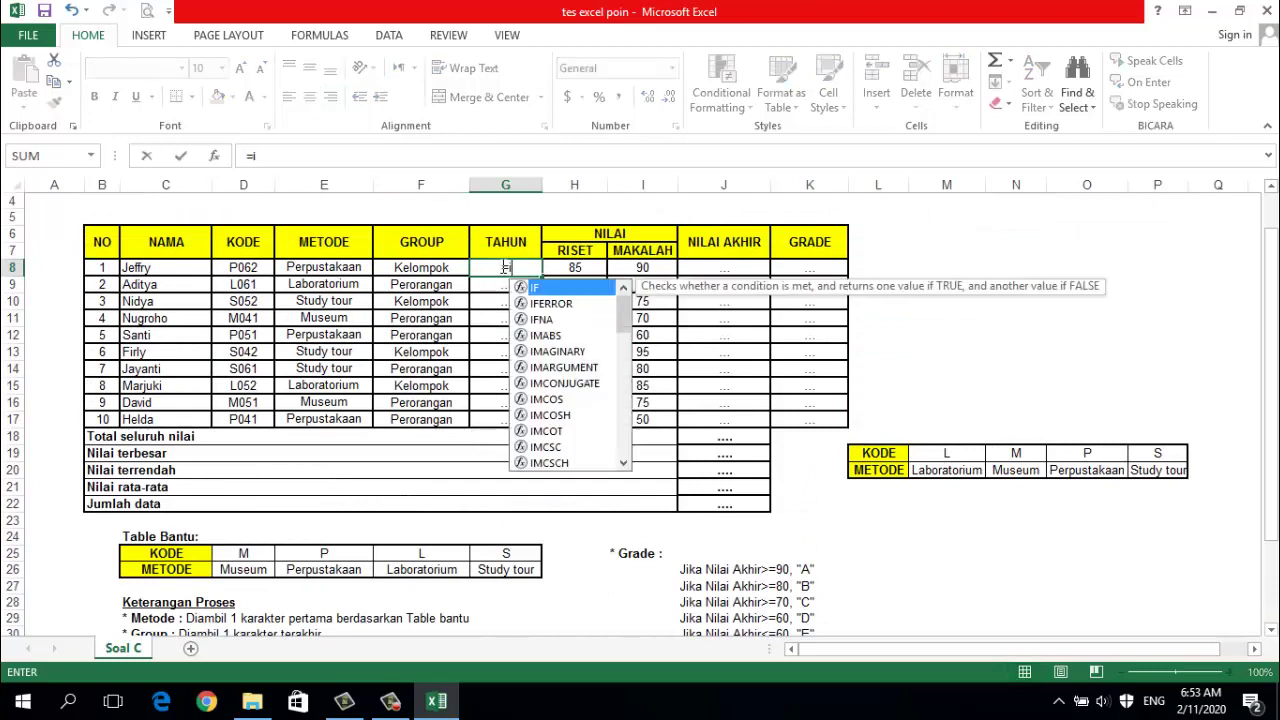
pyautogui.write('f(')
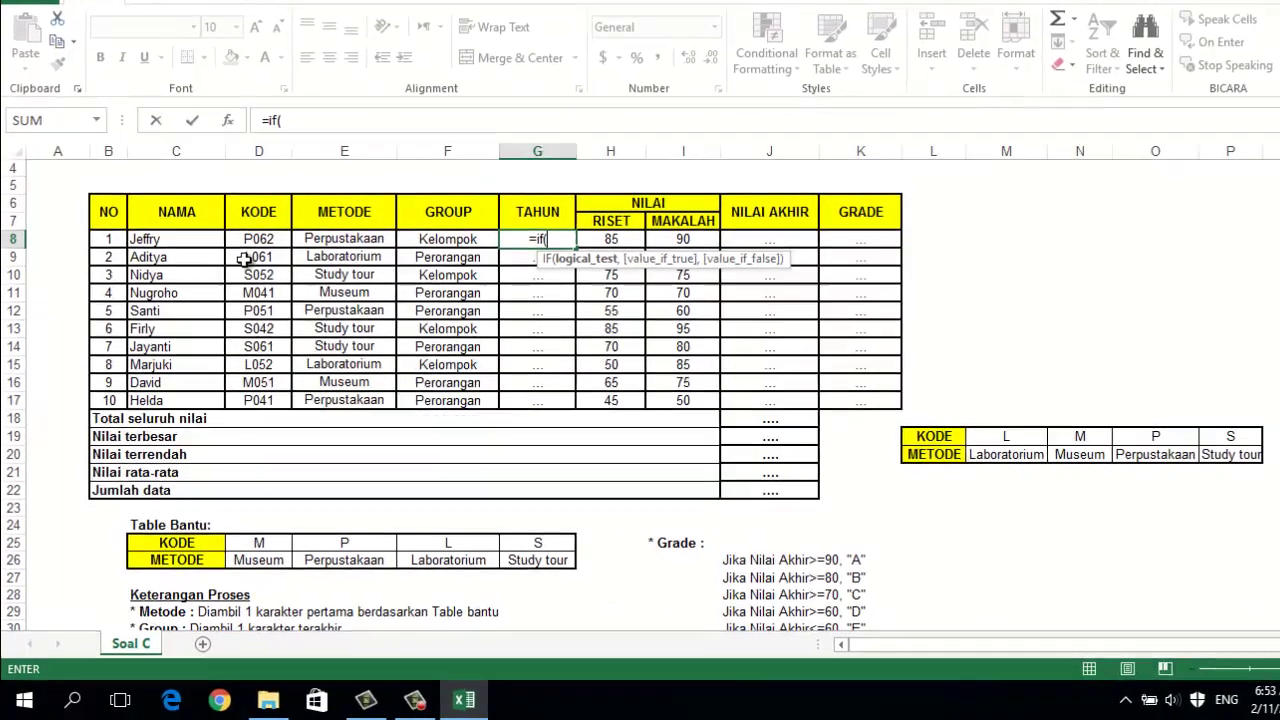
pyautogui.write('valu')
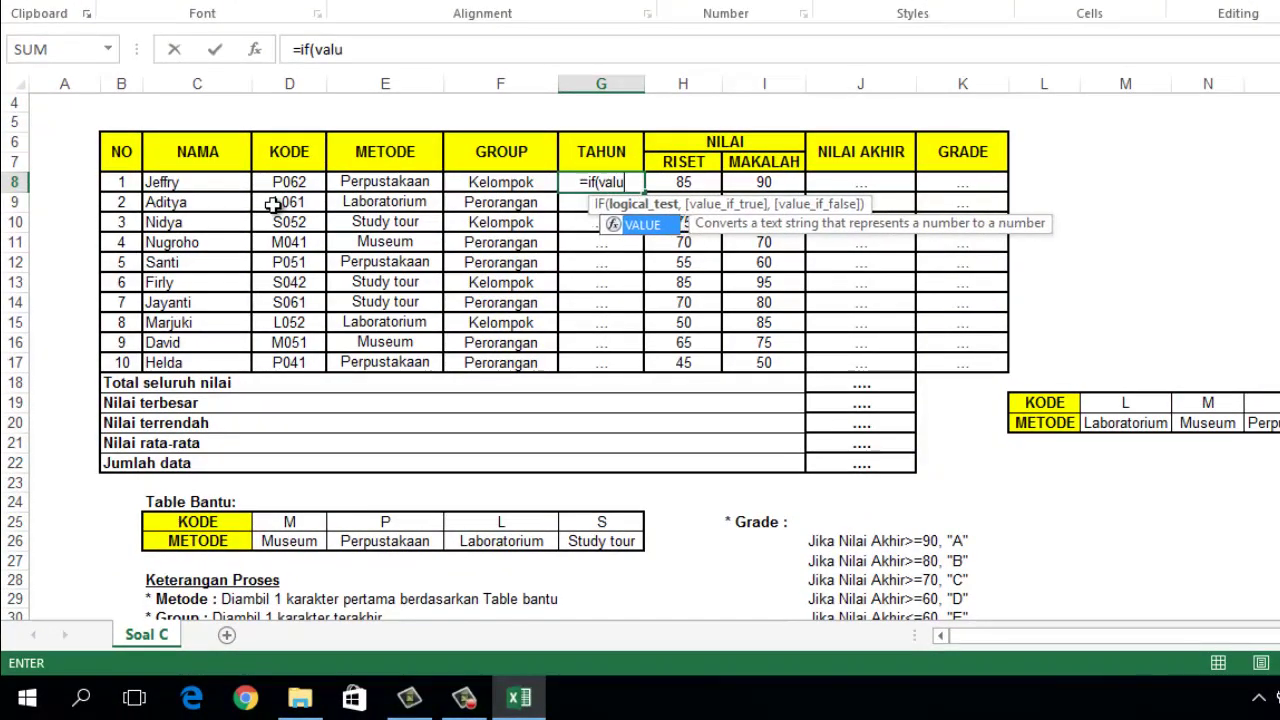
pyautogui.write('e(')
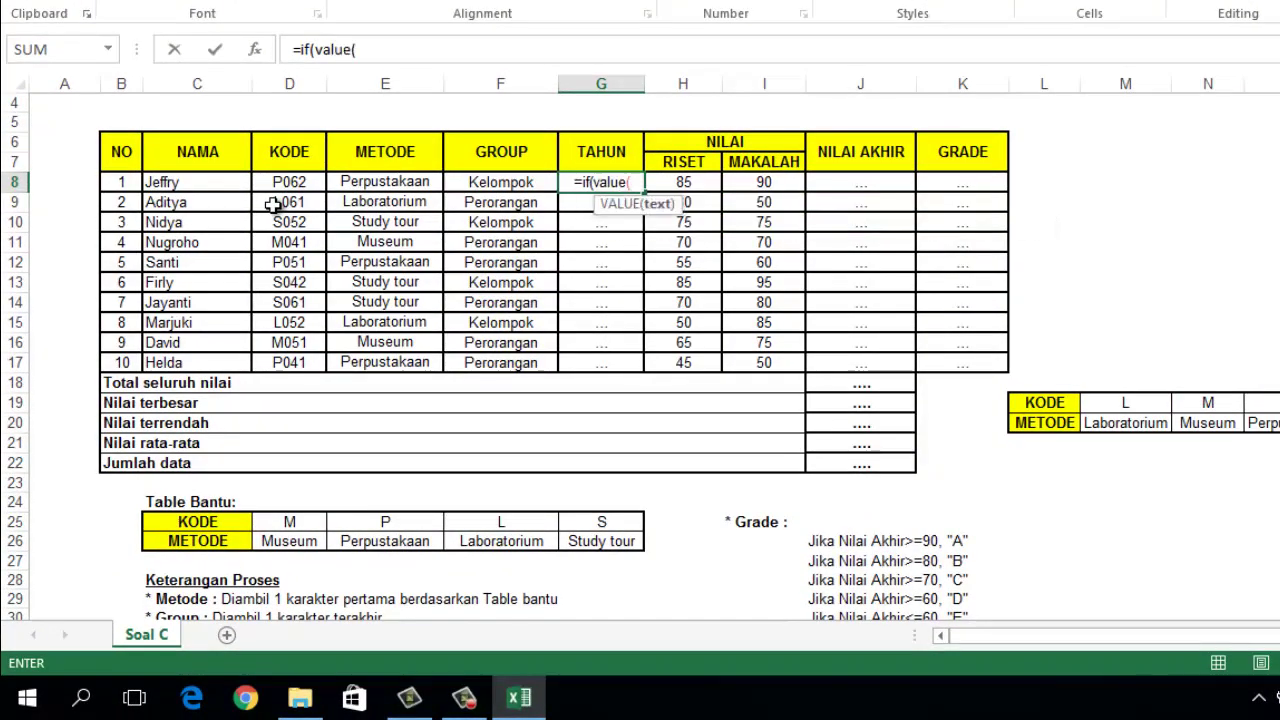
pyautogui.write('mid')
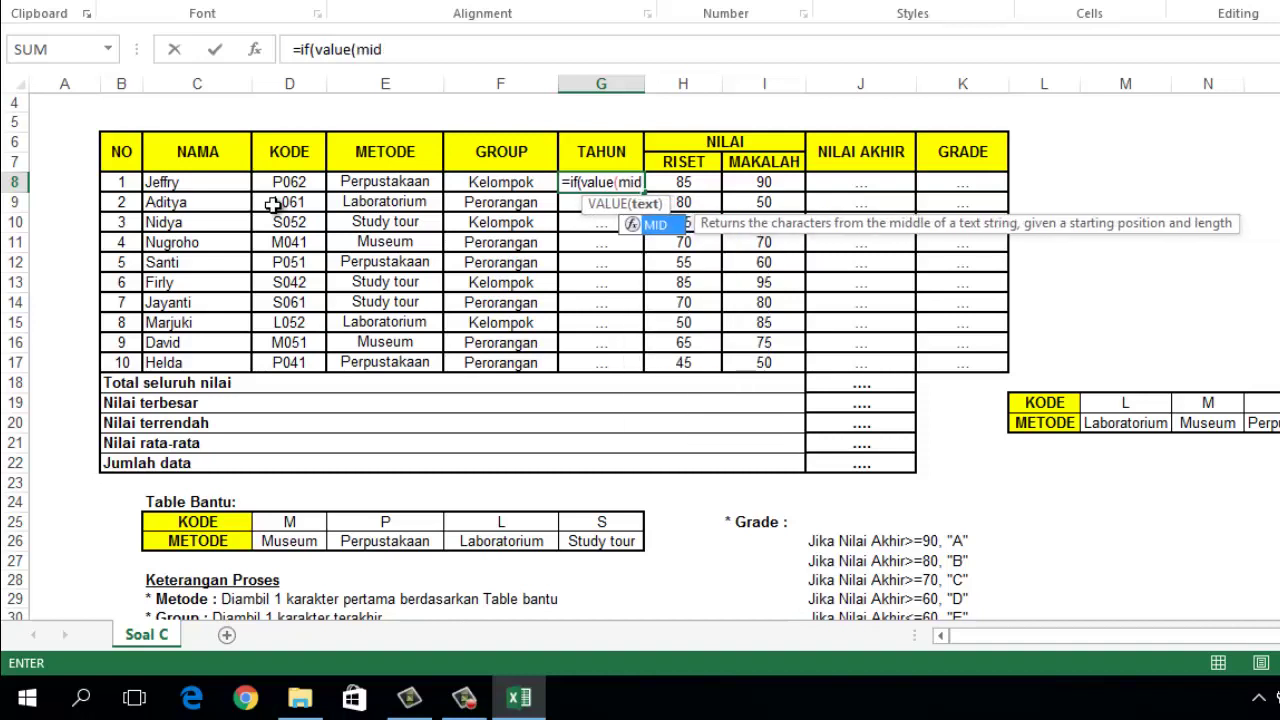
pyautogui.write('(')
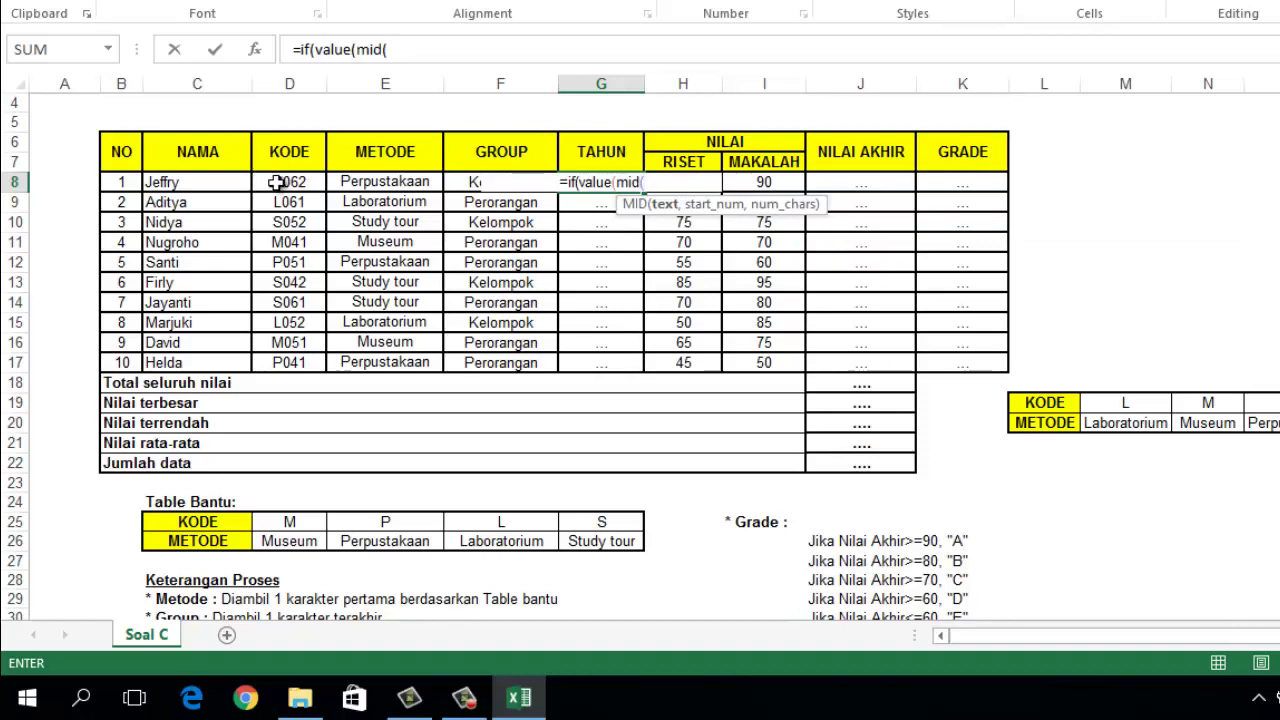
pyautogui.click(285, 183)
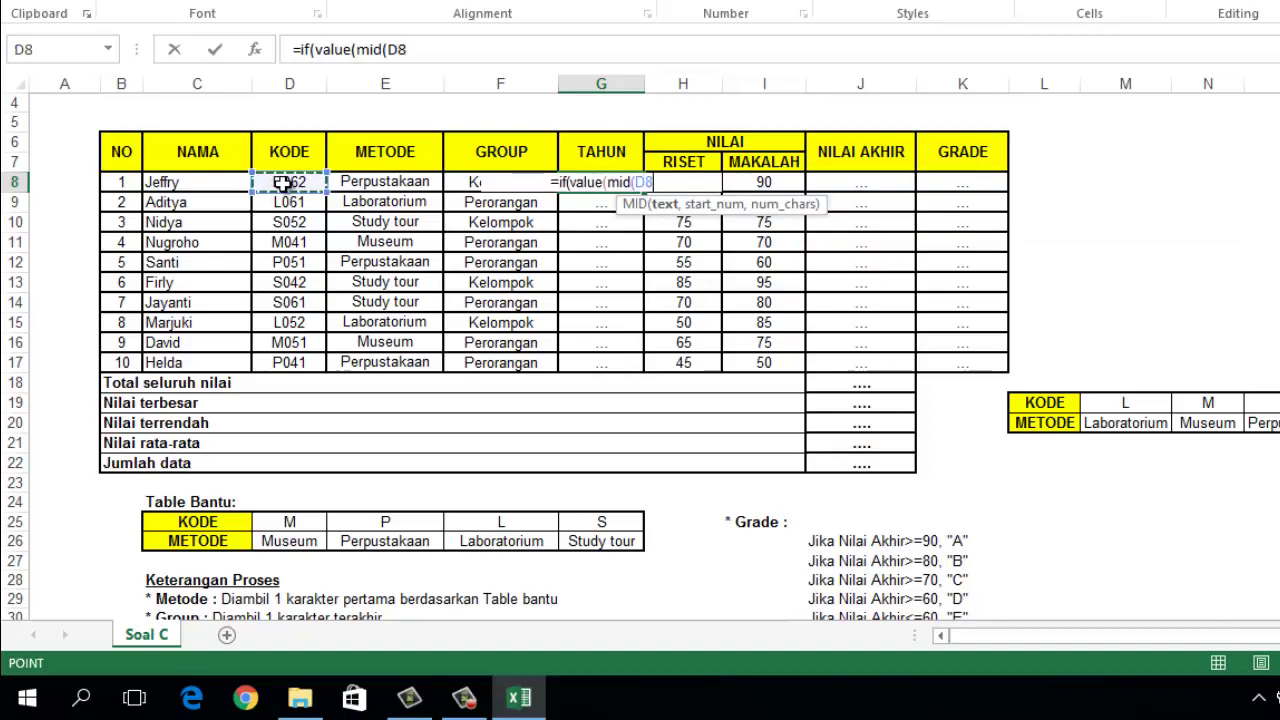
pyautogui.write(',')
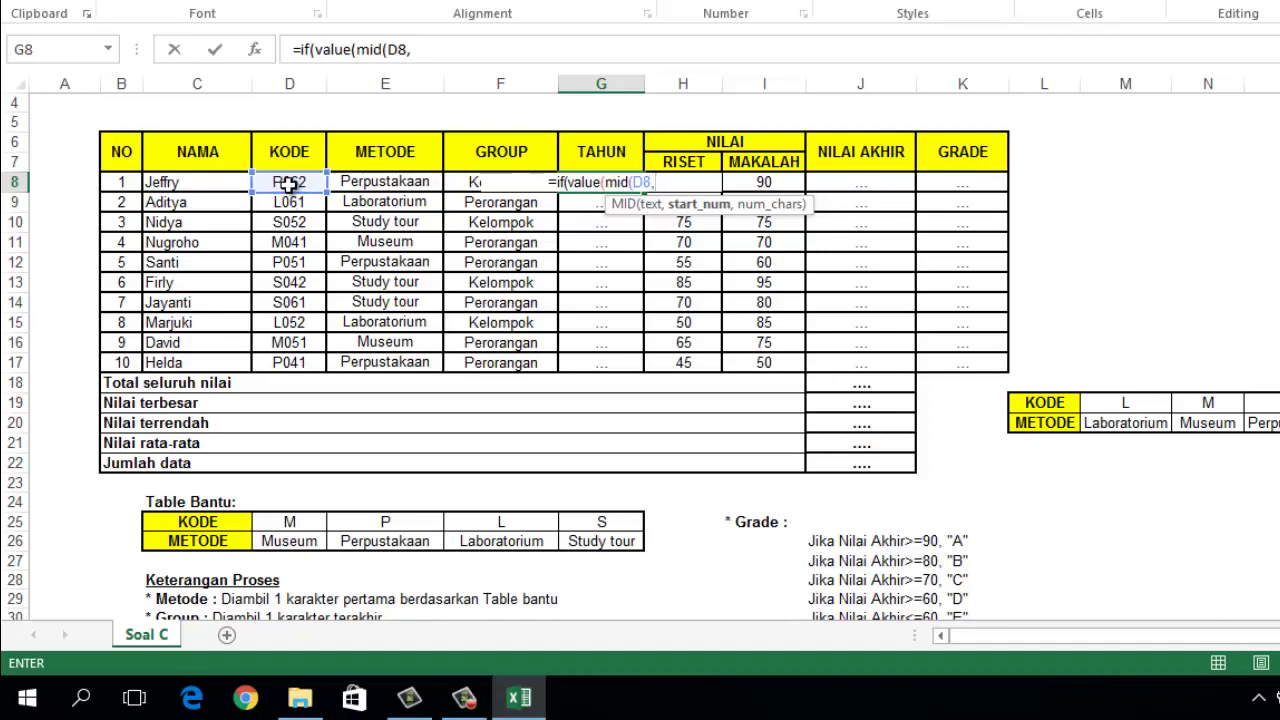
pyautogui.write('2,')
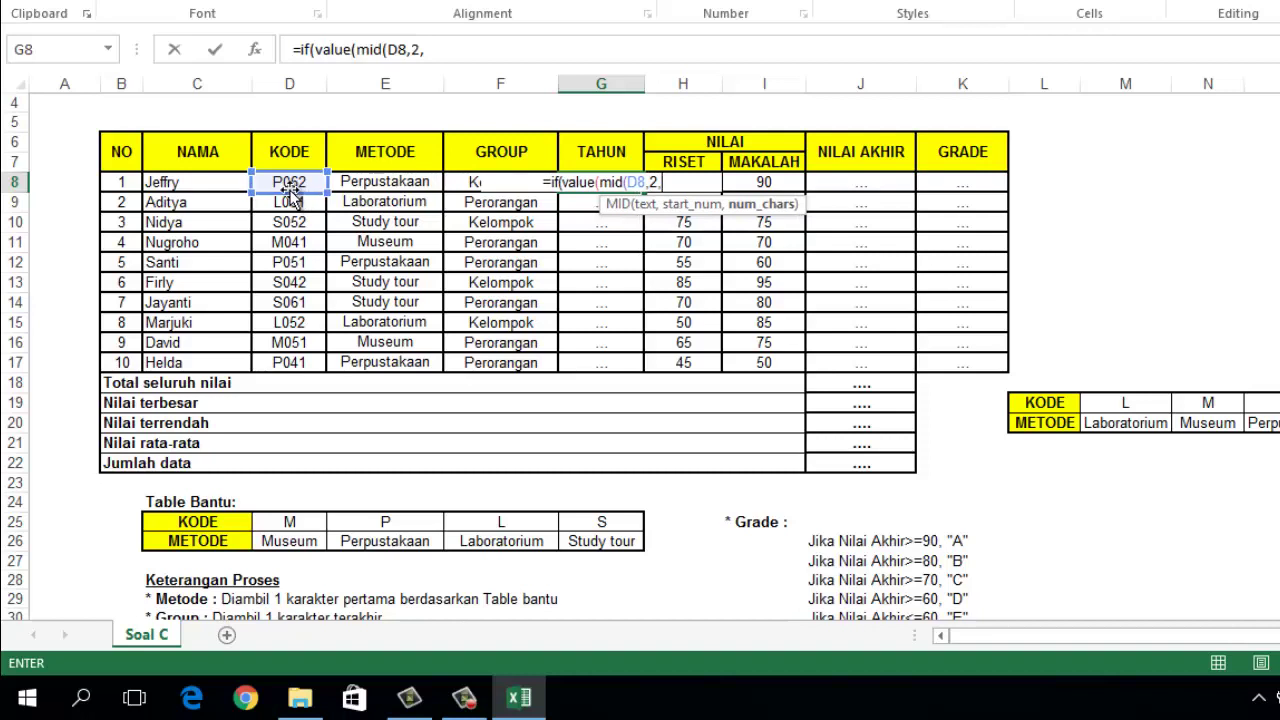
pyautogui.write('2')
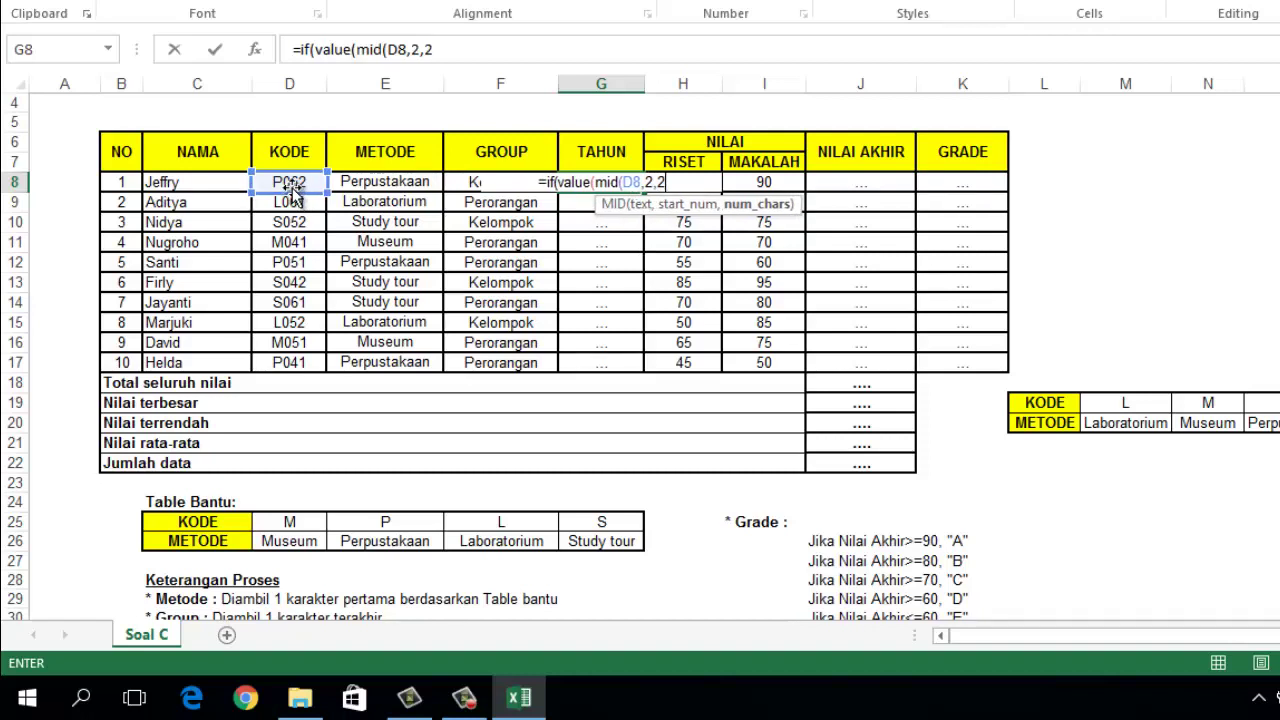
pyautogui.write(')')
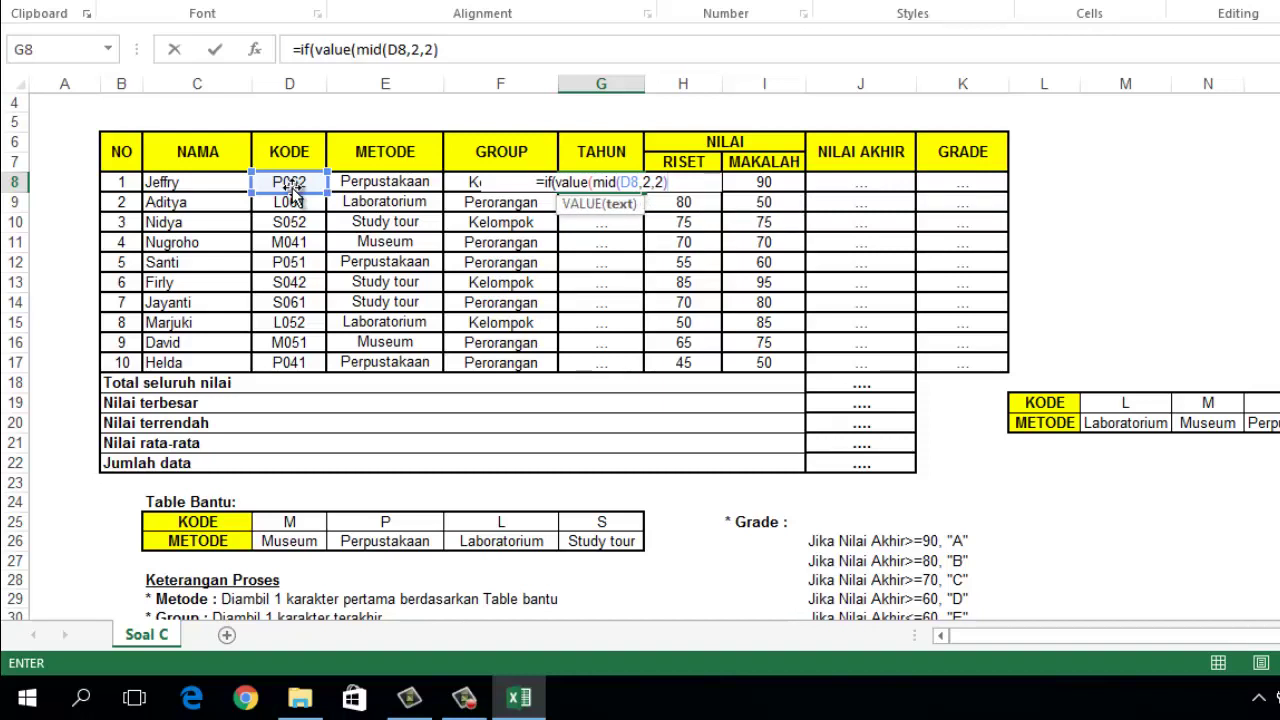
pyautogui.write(')')
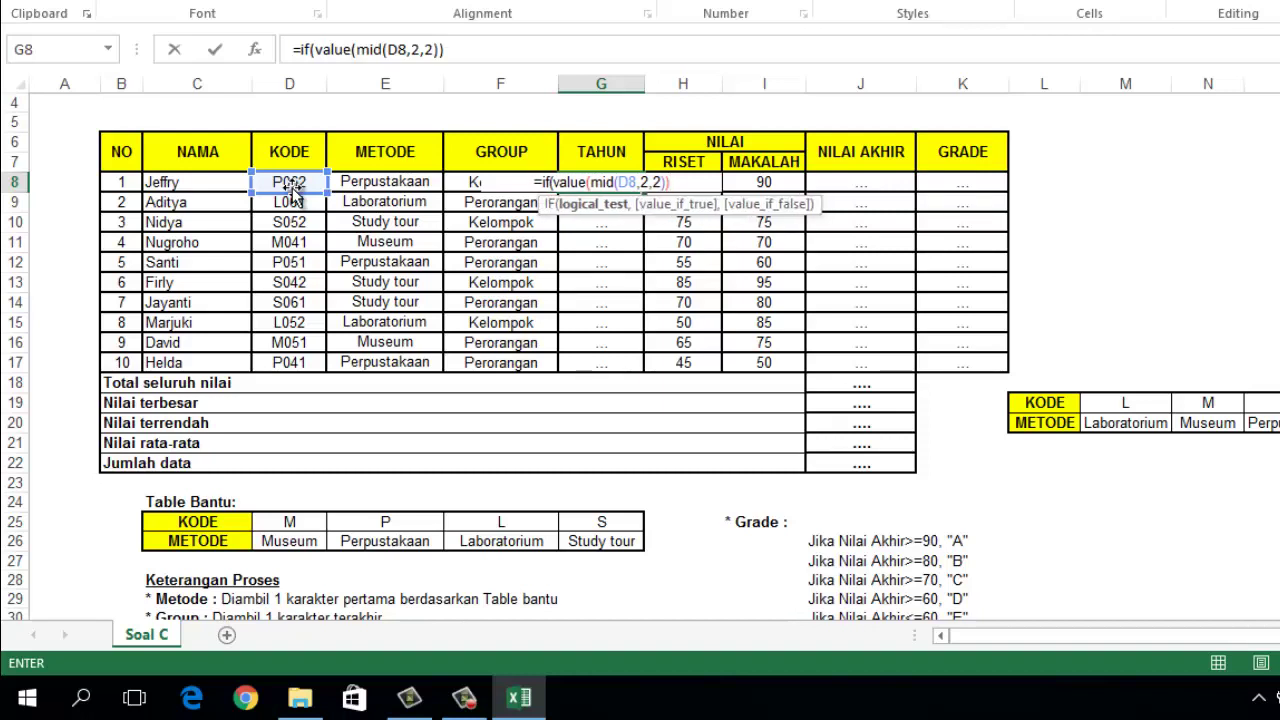
pyautogui.write('=')
pyautogui.scroll(-2, 305, 270)
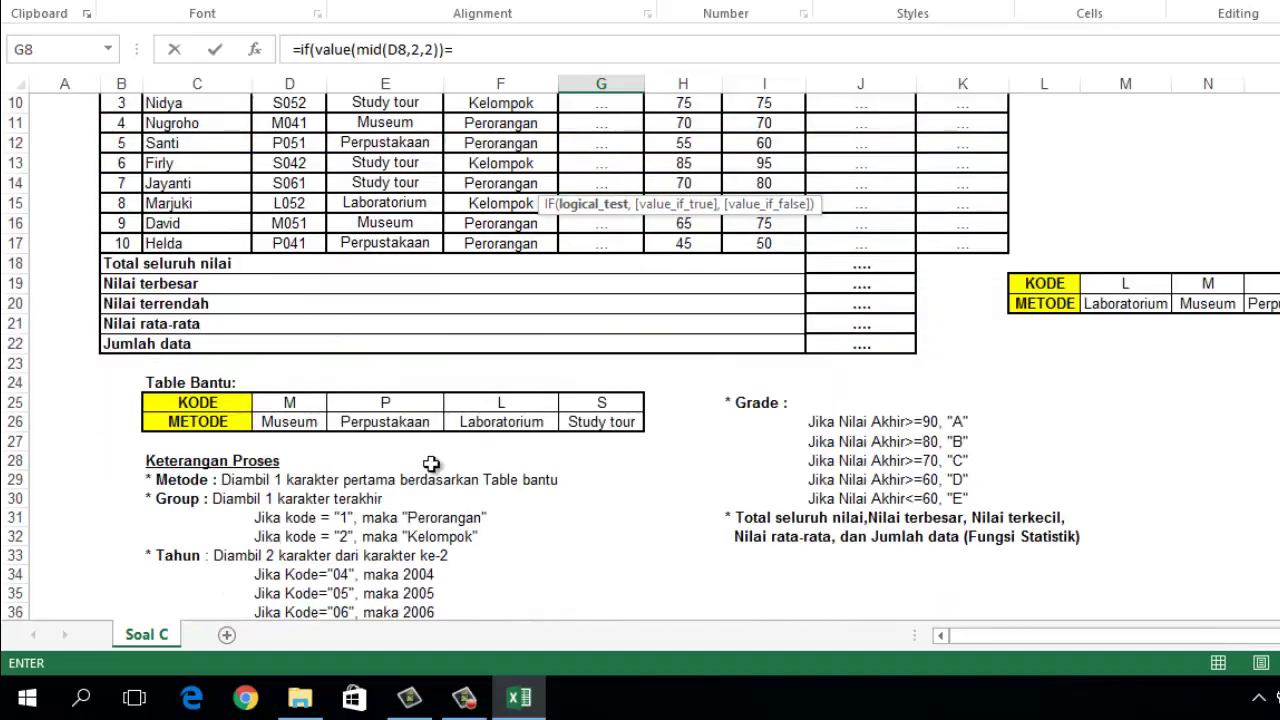
pyautogui.scroll(1, 400, 565)
pyautogui.scroll(1, 400, 565)
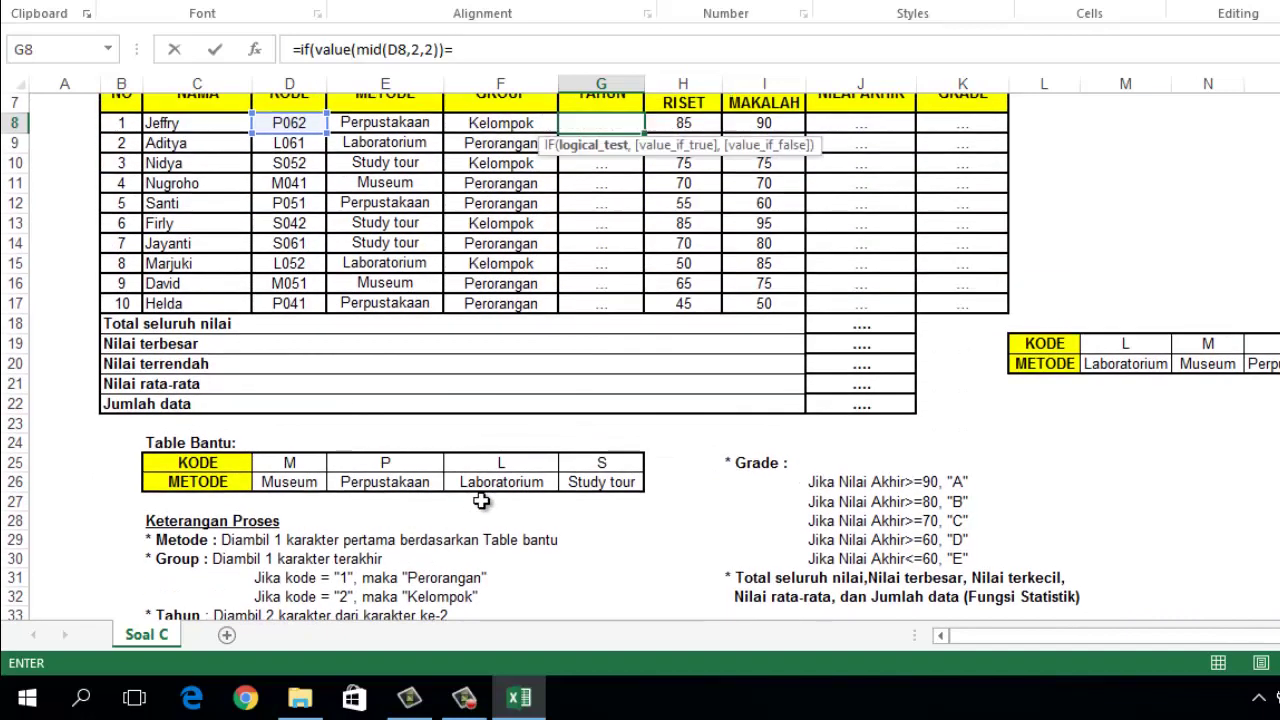
pyautogui.scroll(2, 544, 471)
# - Finish G8's nested IF returning 2004, 2005 or 2006, and copy it down to G17
pyautogui.write('0')
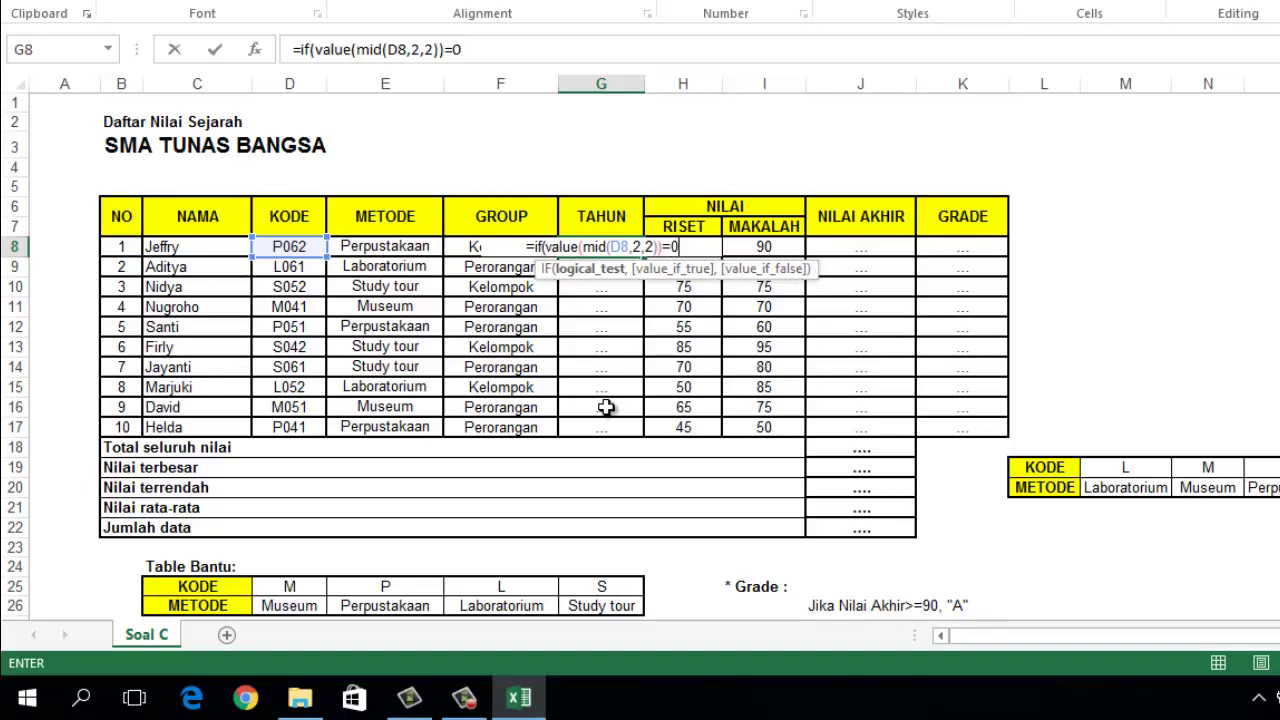
pyautogui.write('4,200')
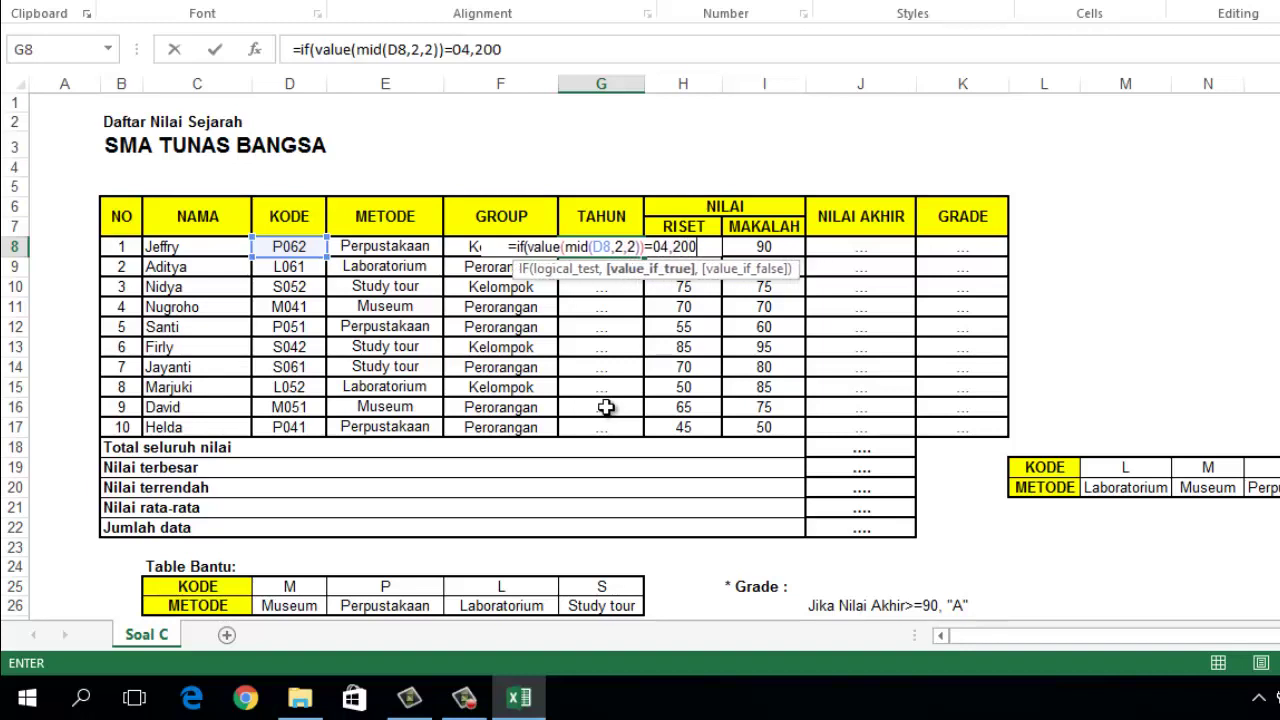
pyautogui.write('4,')
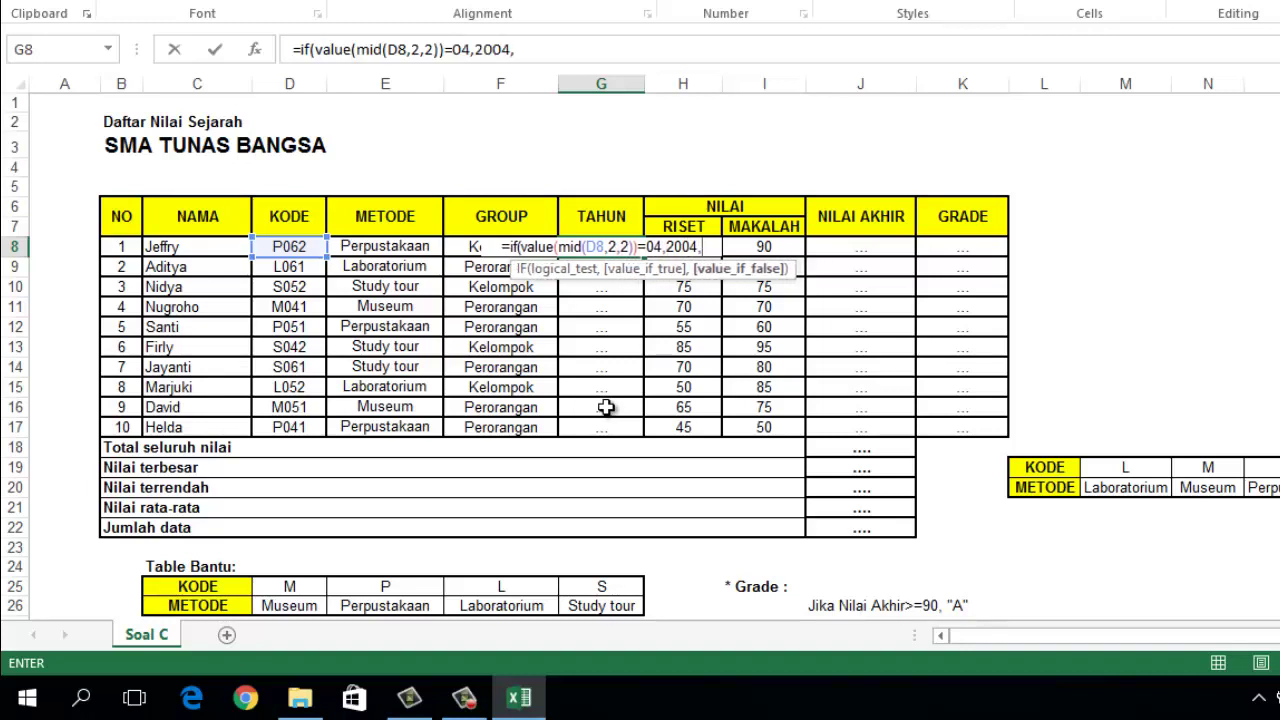
pyautogui.write('if(')
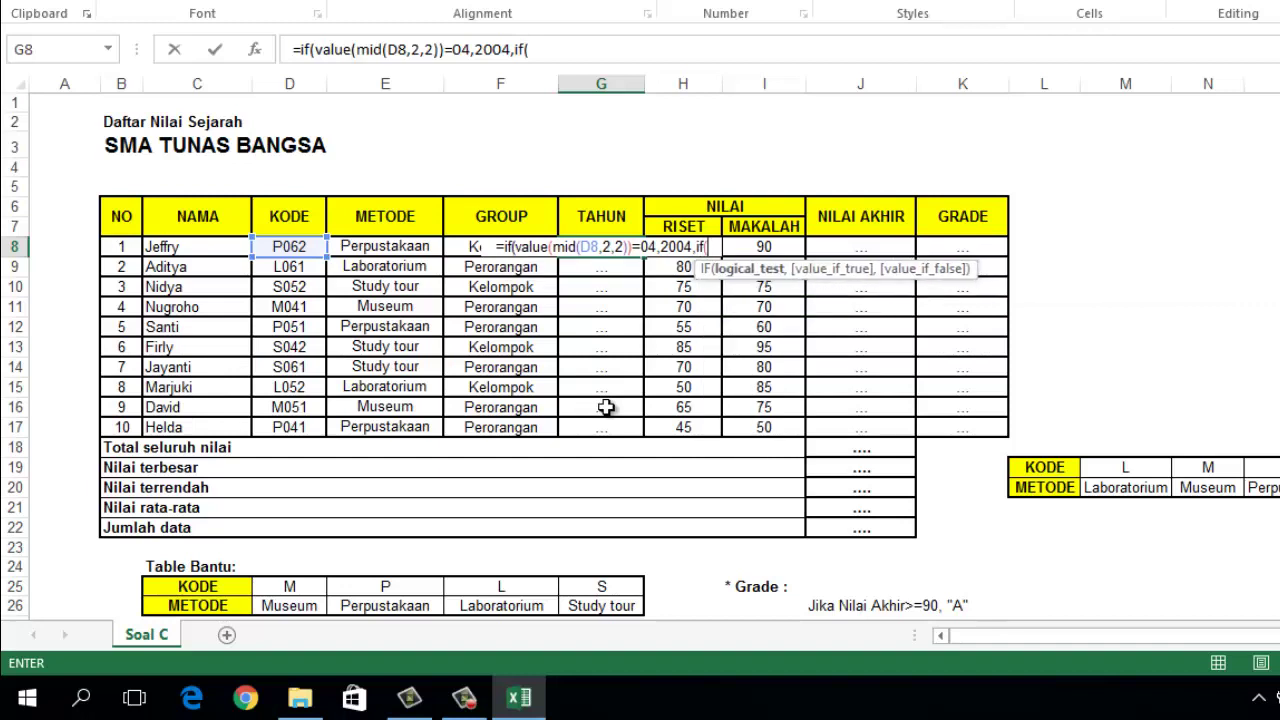
pyautogui.write('value')
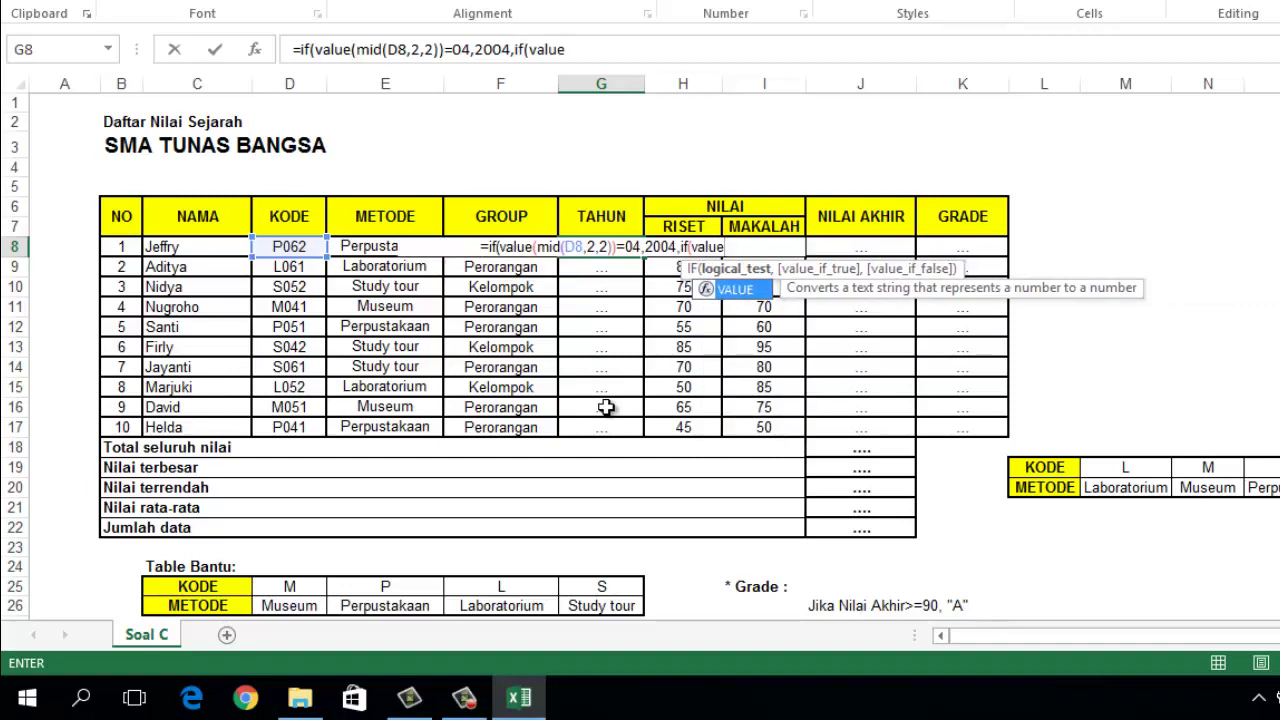
pyautogui.write('(')
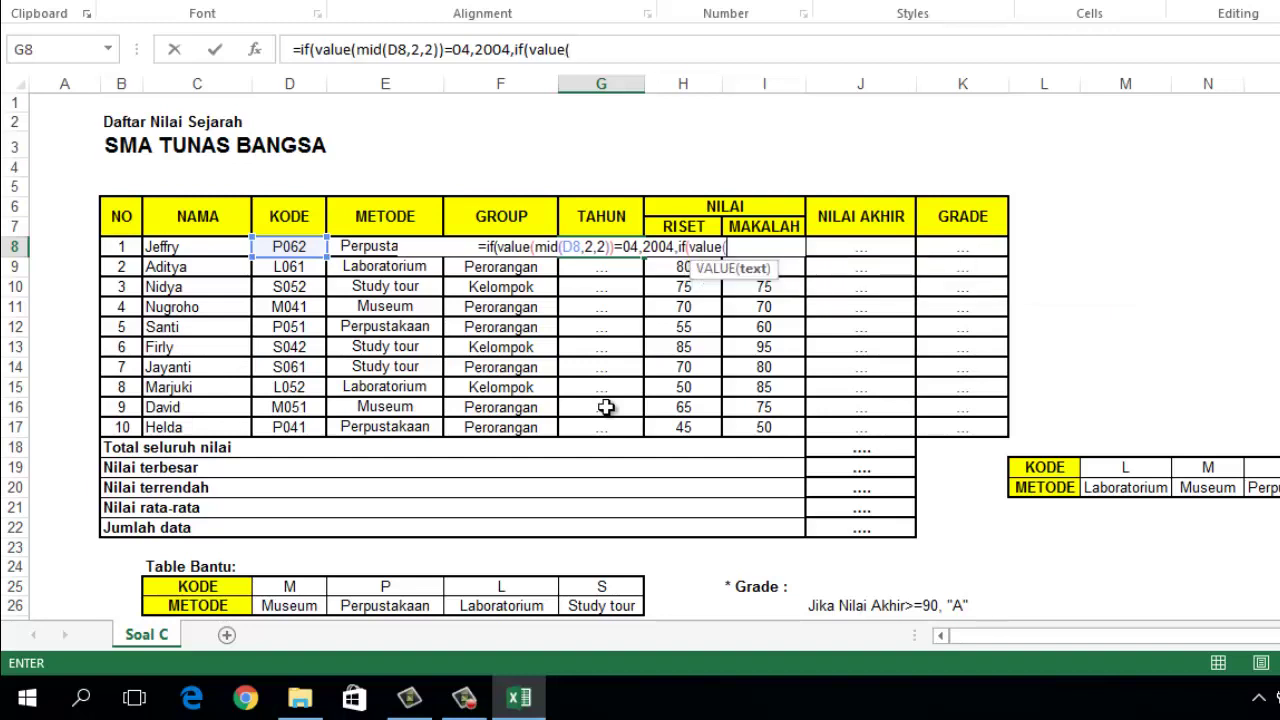
pyautogui.write('mid')
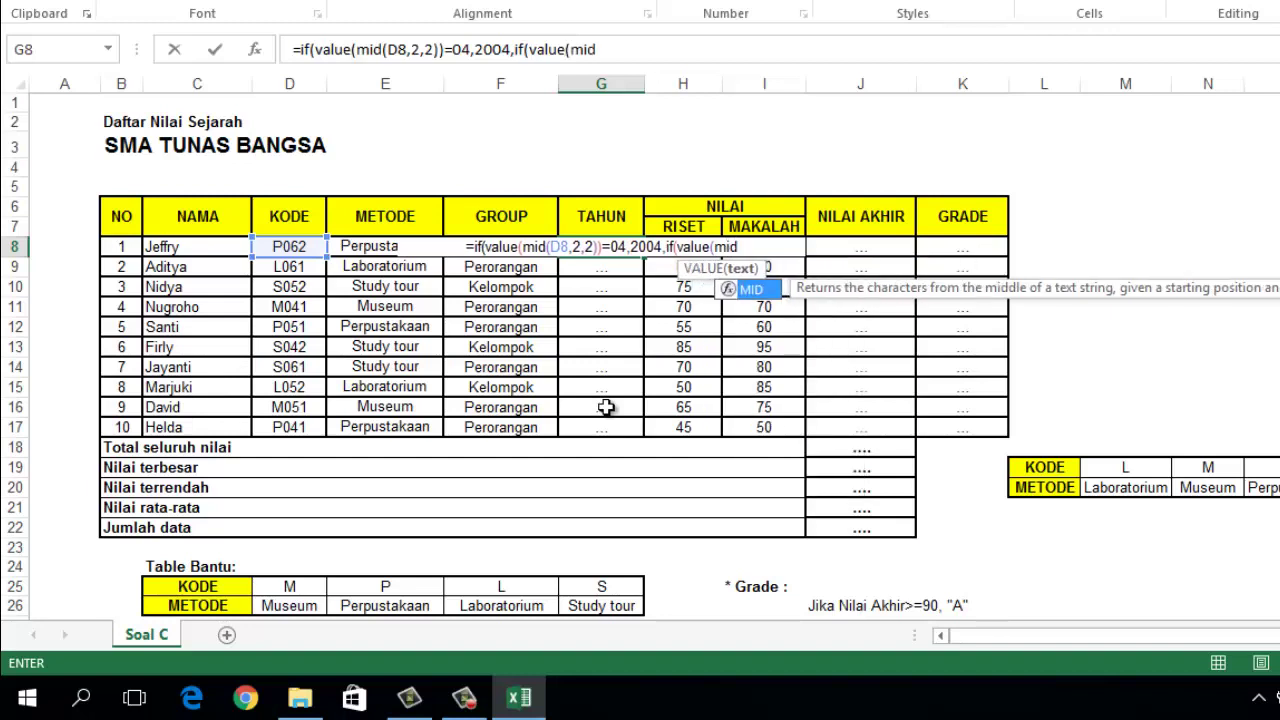
pyautogui.write('(')
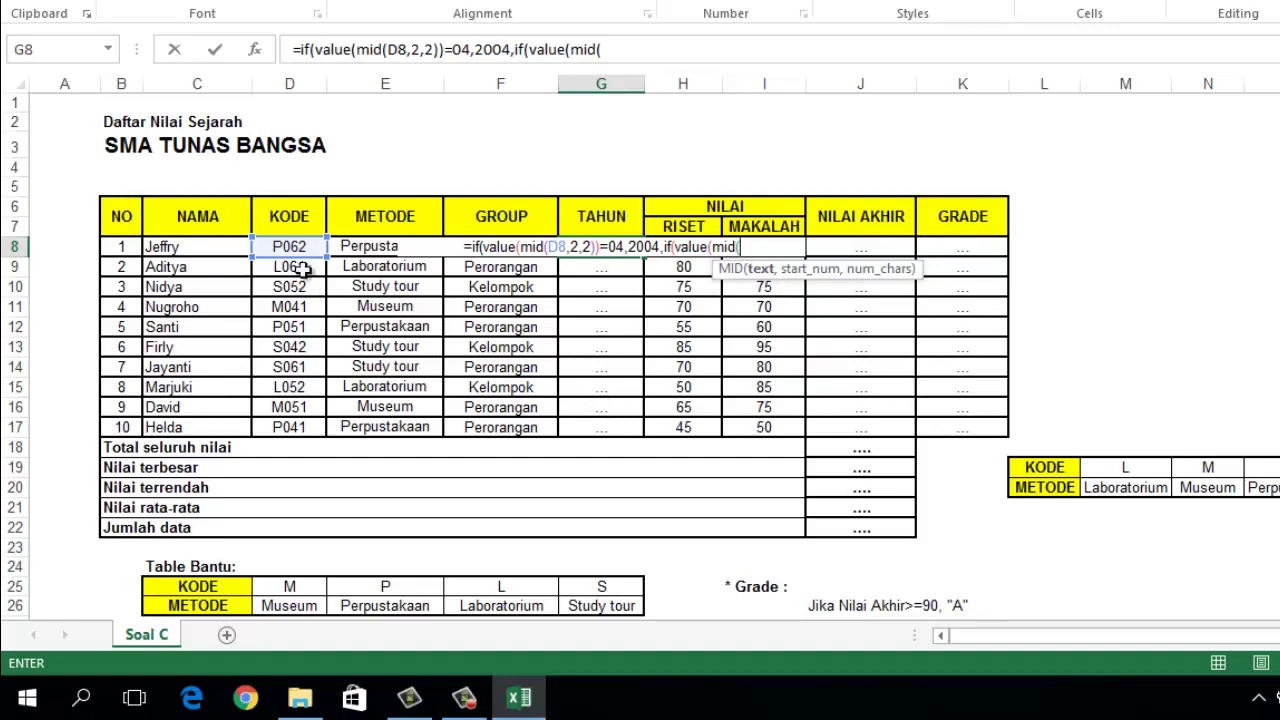
pyautogui.click(296, 246)
pyautogui.write(',')
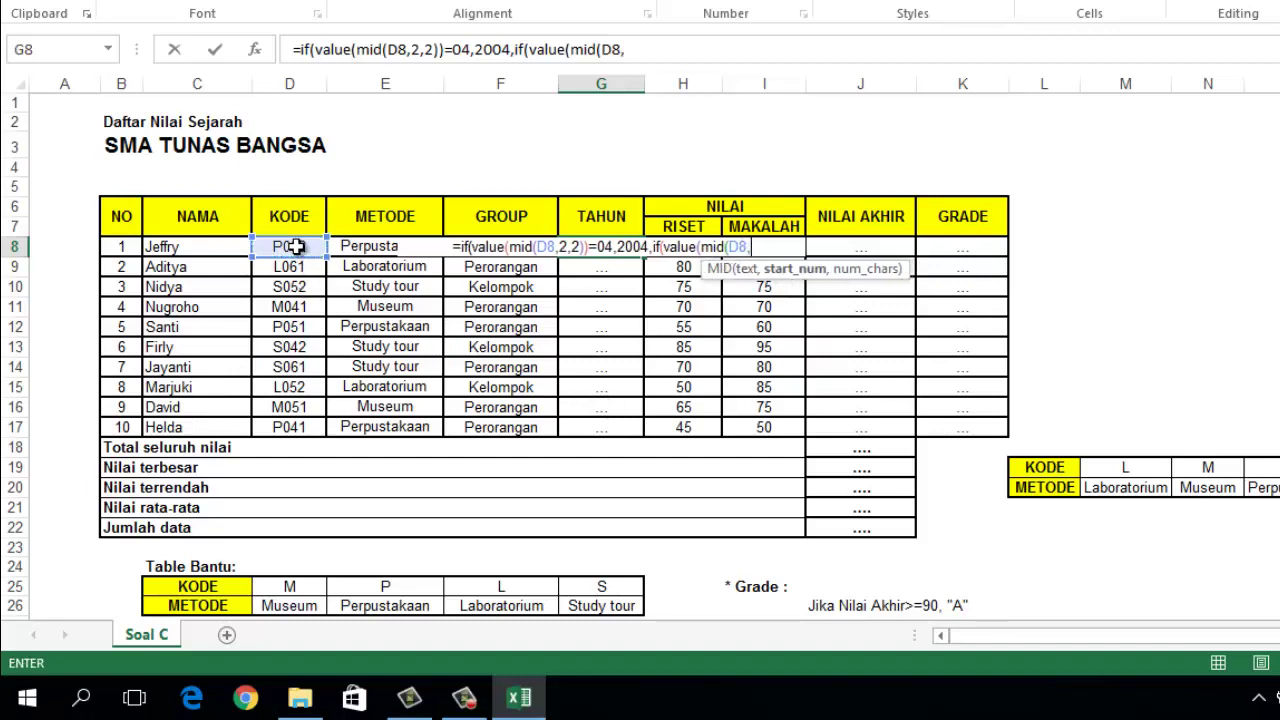
pyautogui.write('2,2')
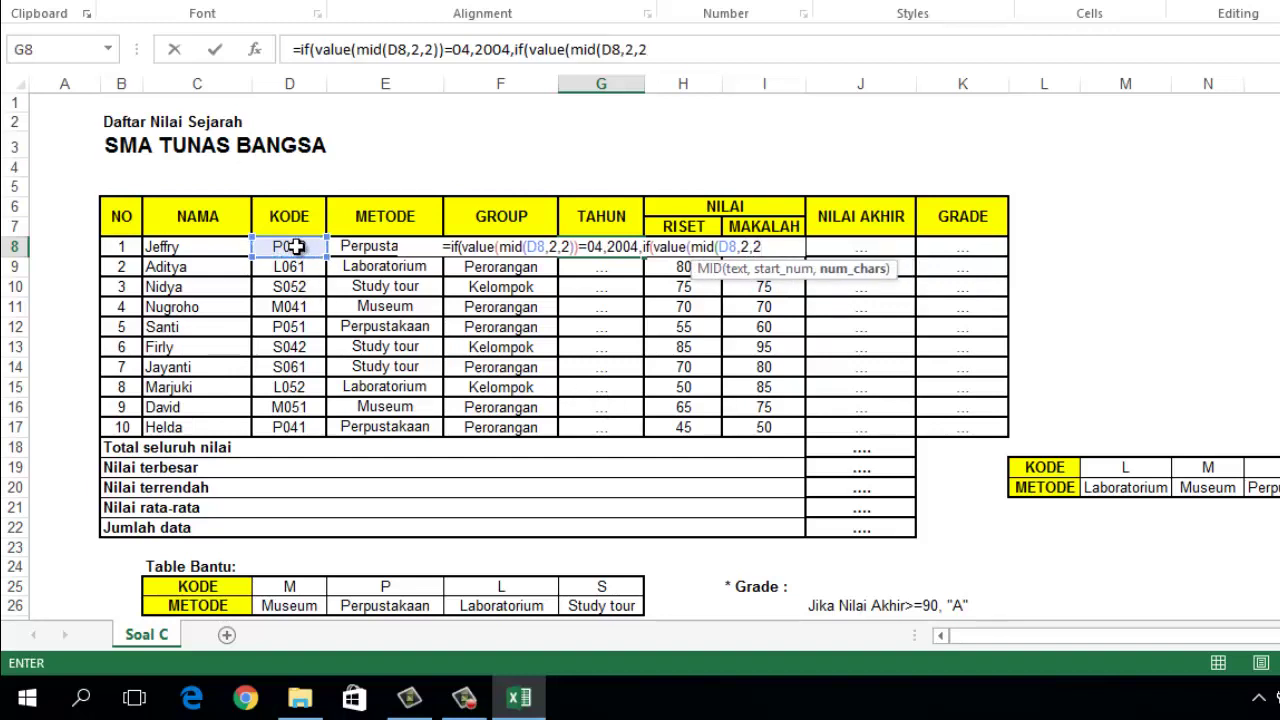
pyautogui.write('))')
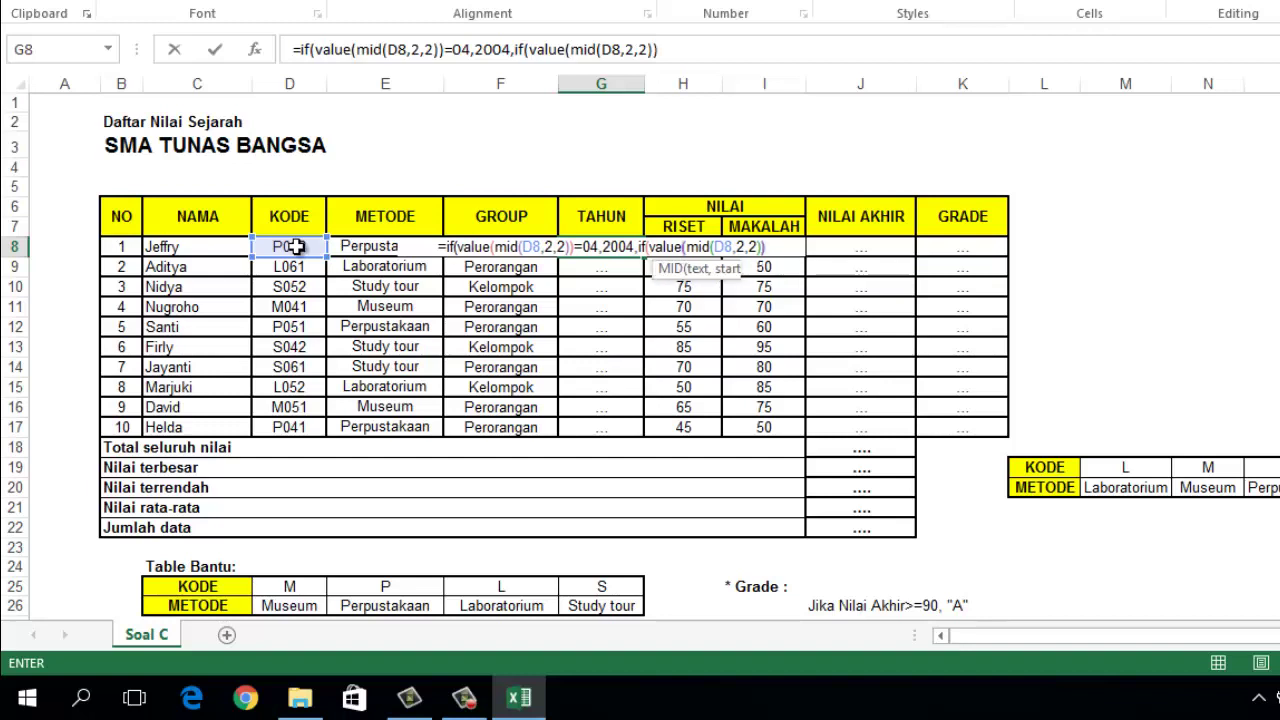
pyautogui.write('=05')
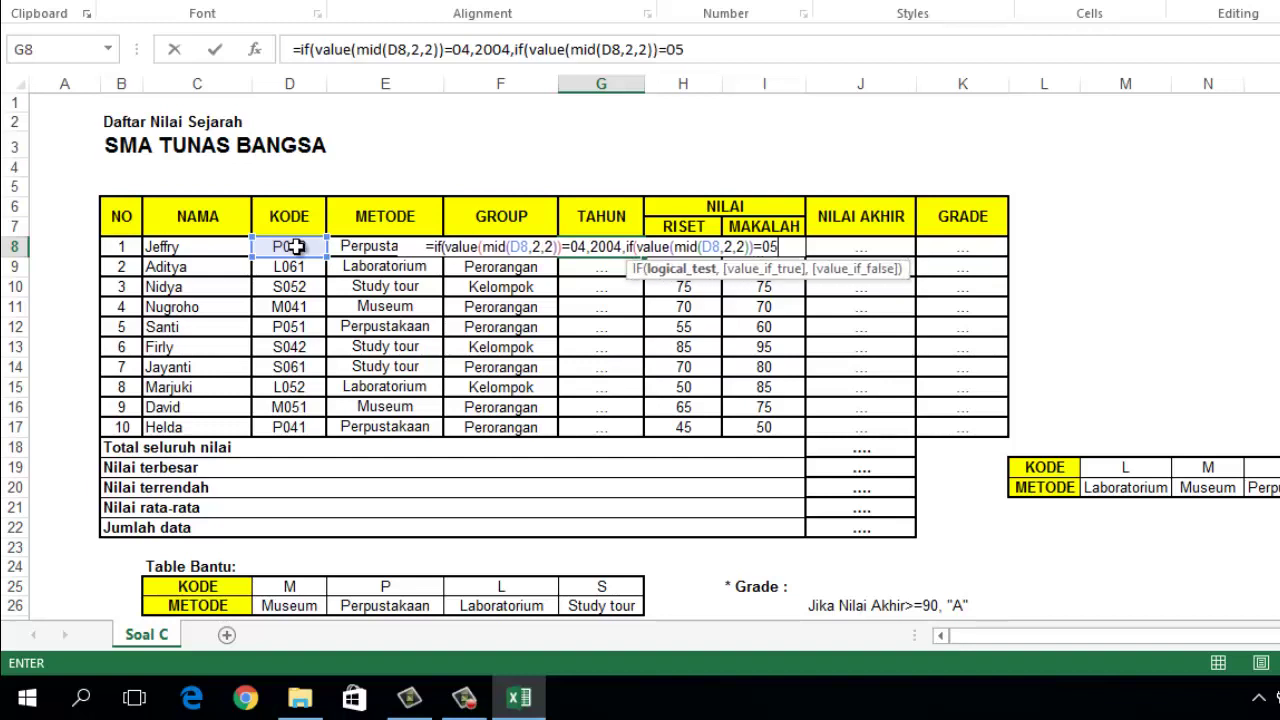
pyautogui.write(',2005')
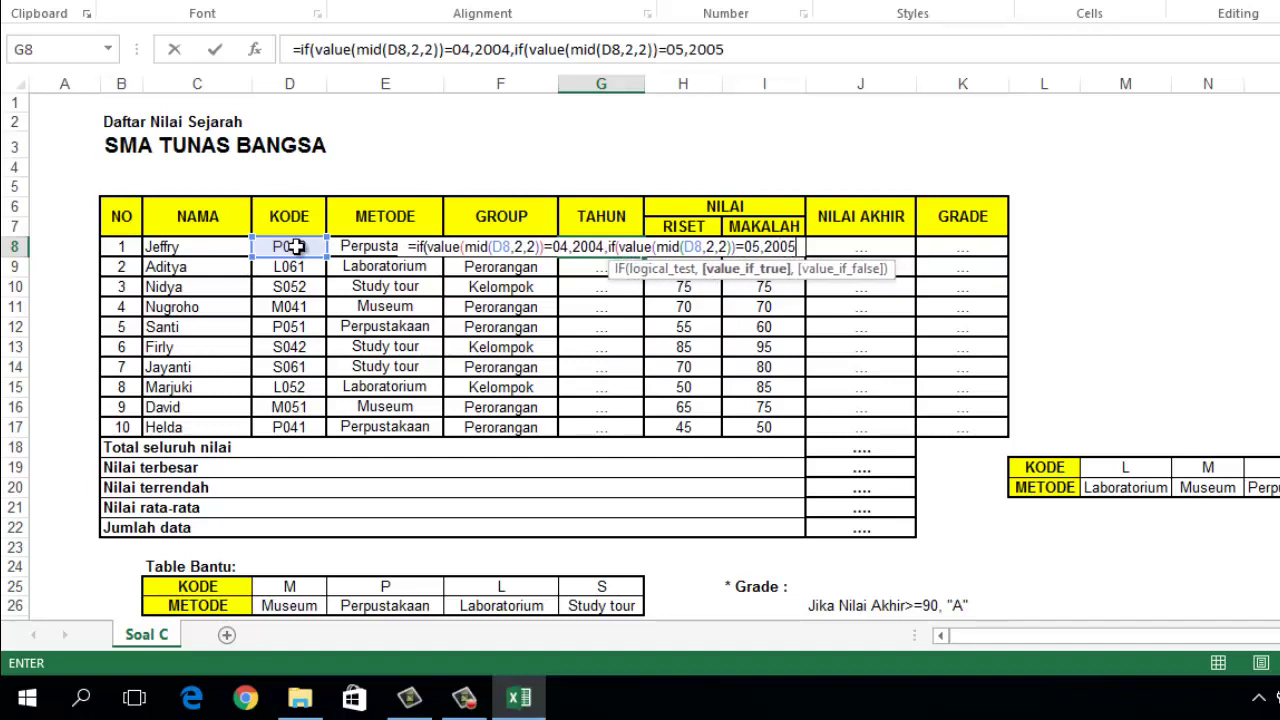
pyautogui.write(',')
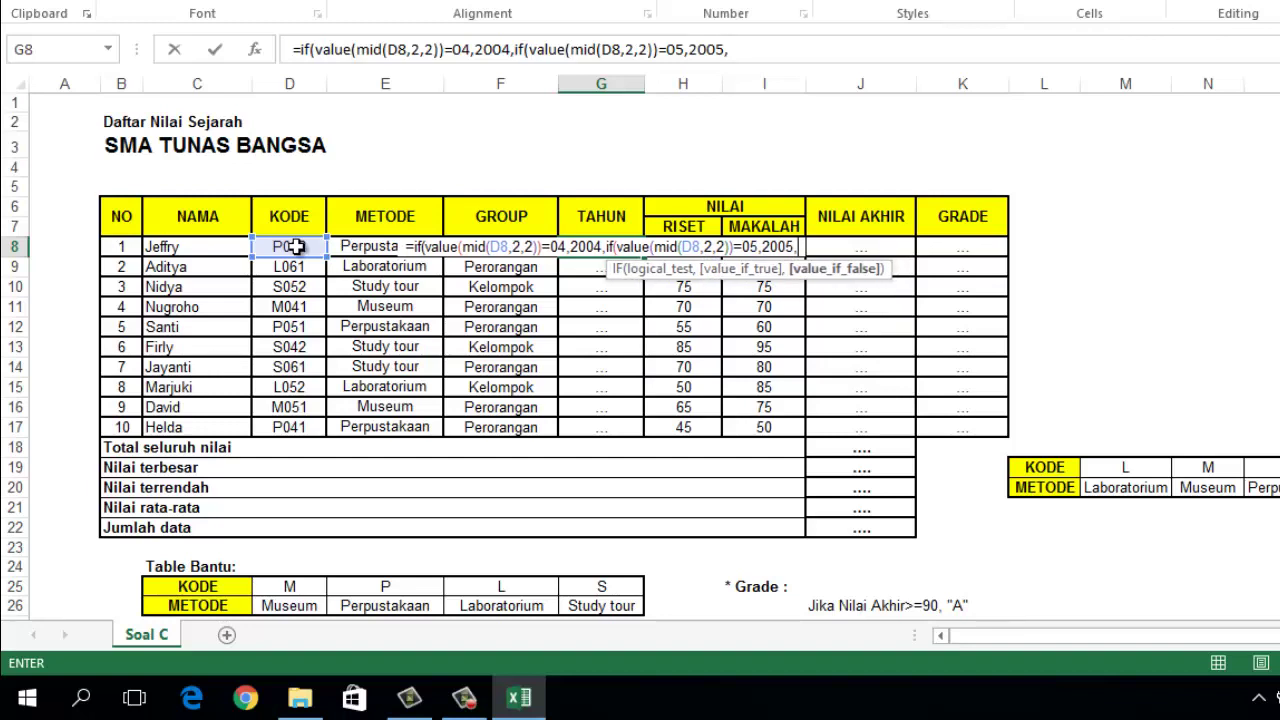
pyautogui.write('200')
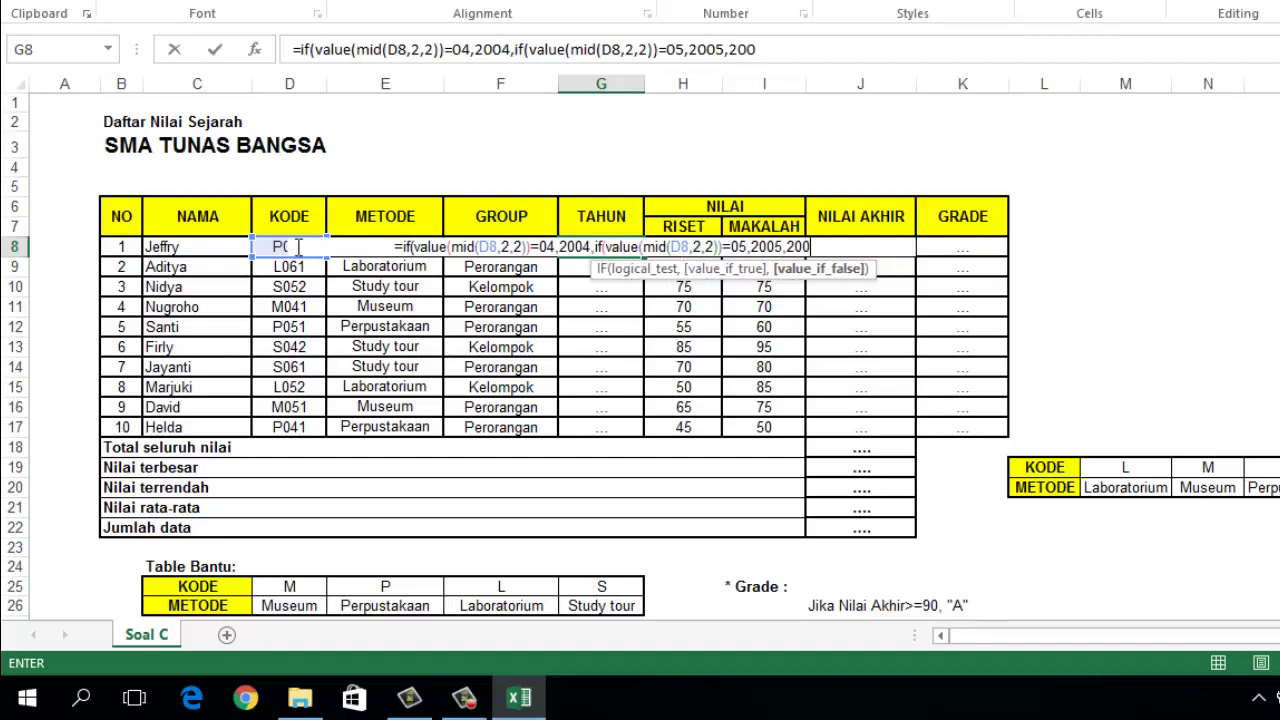
pyautogui.write('6)')
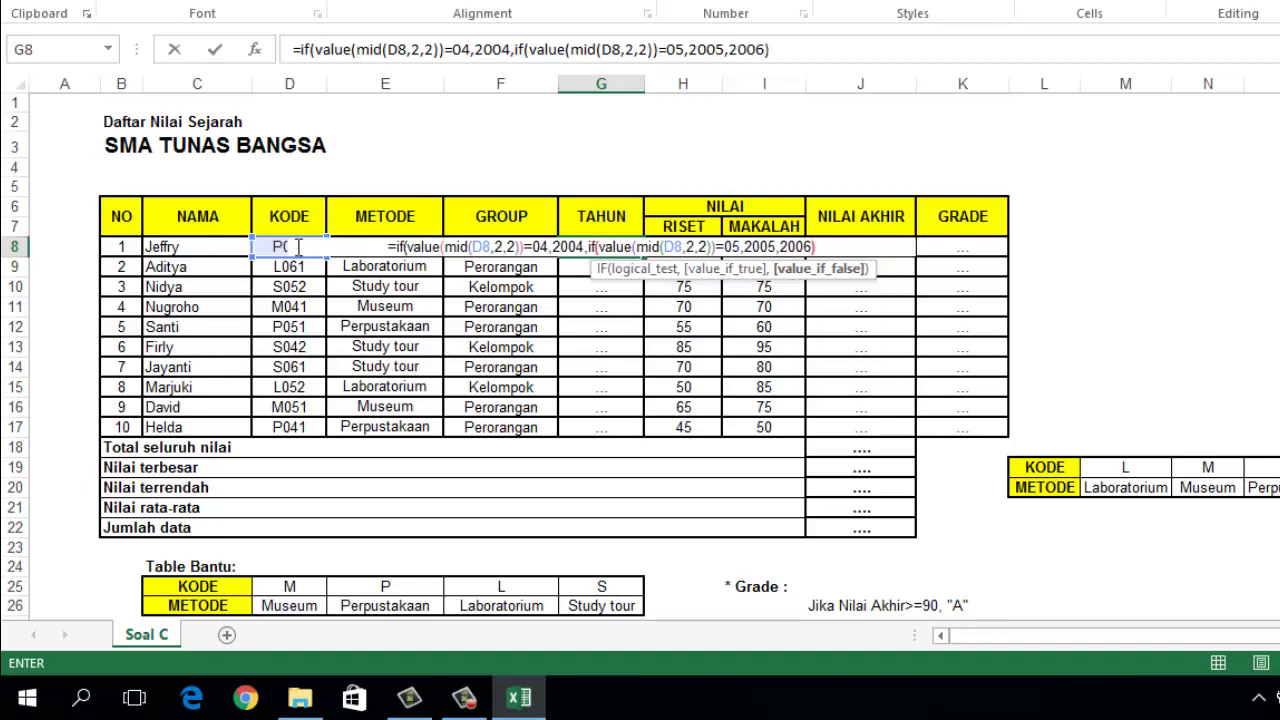
pyautogui.write(')')
pyautogui.press('Return')
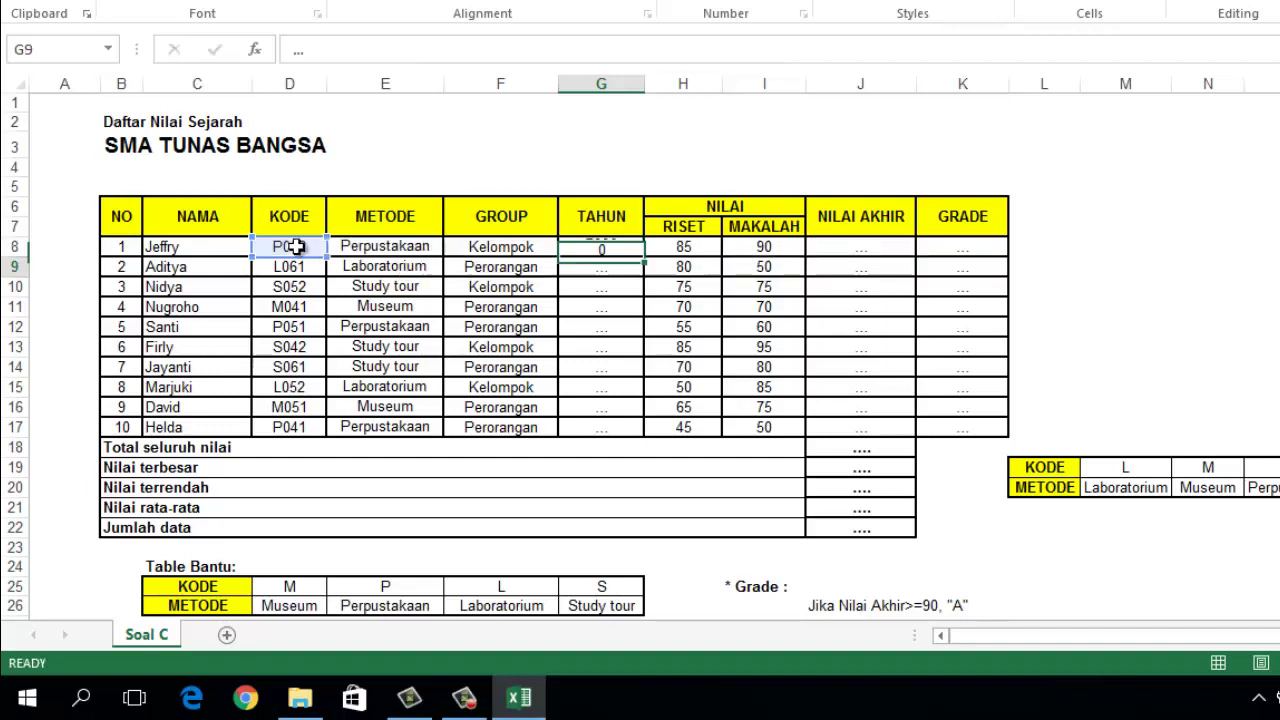
pyautogui.click(630, 249)
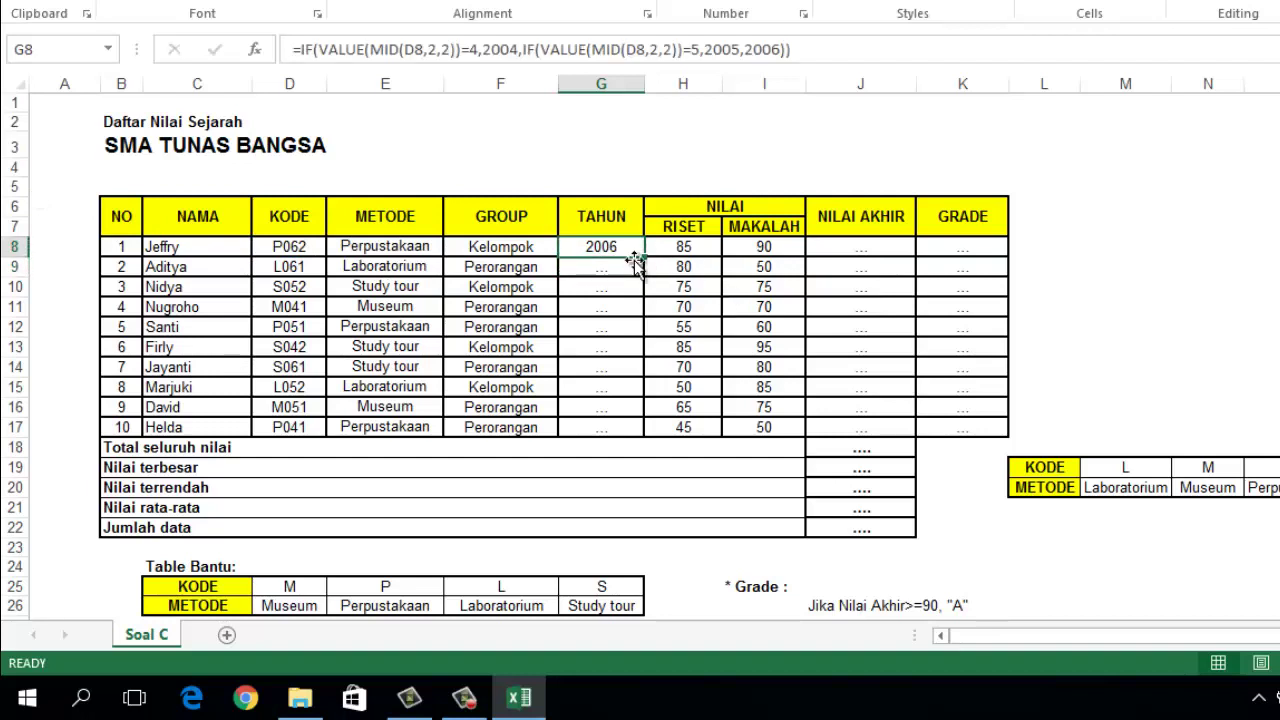
pyautogui.moveTo(644, 256); pyautogui.dragTo(645, 437)
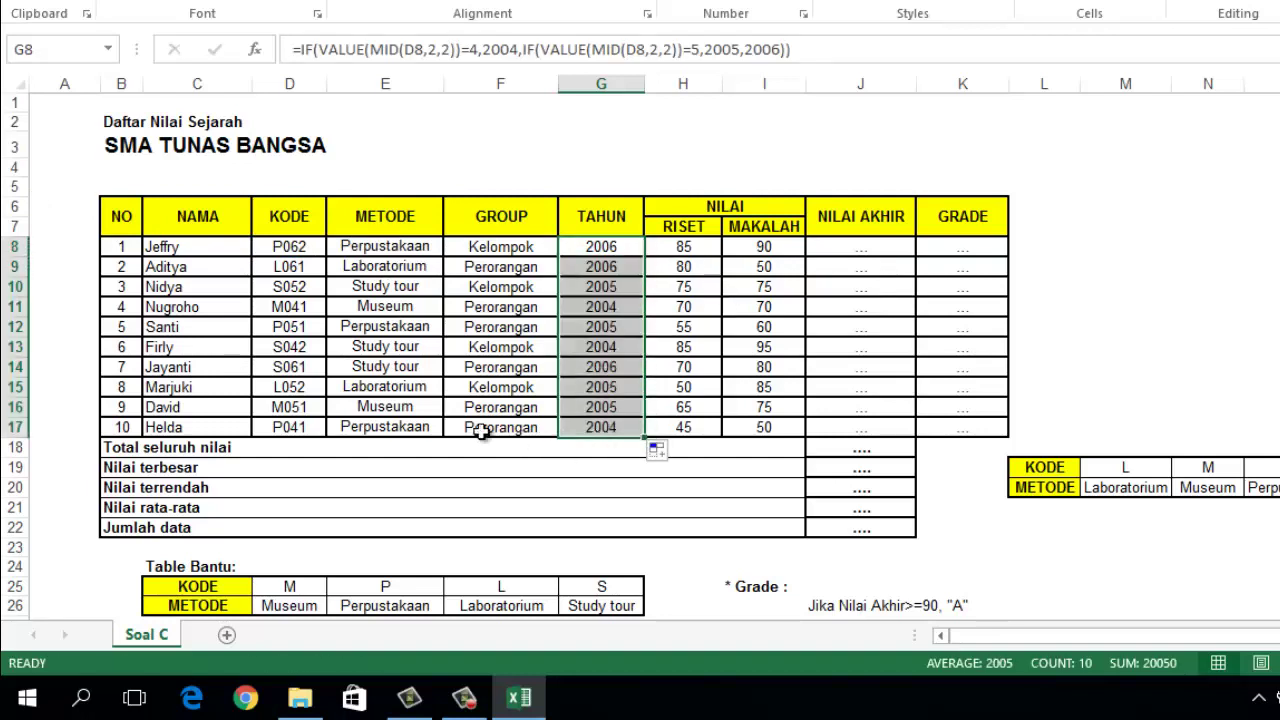
pyautogui.click(852, 248)
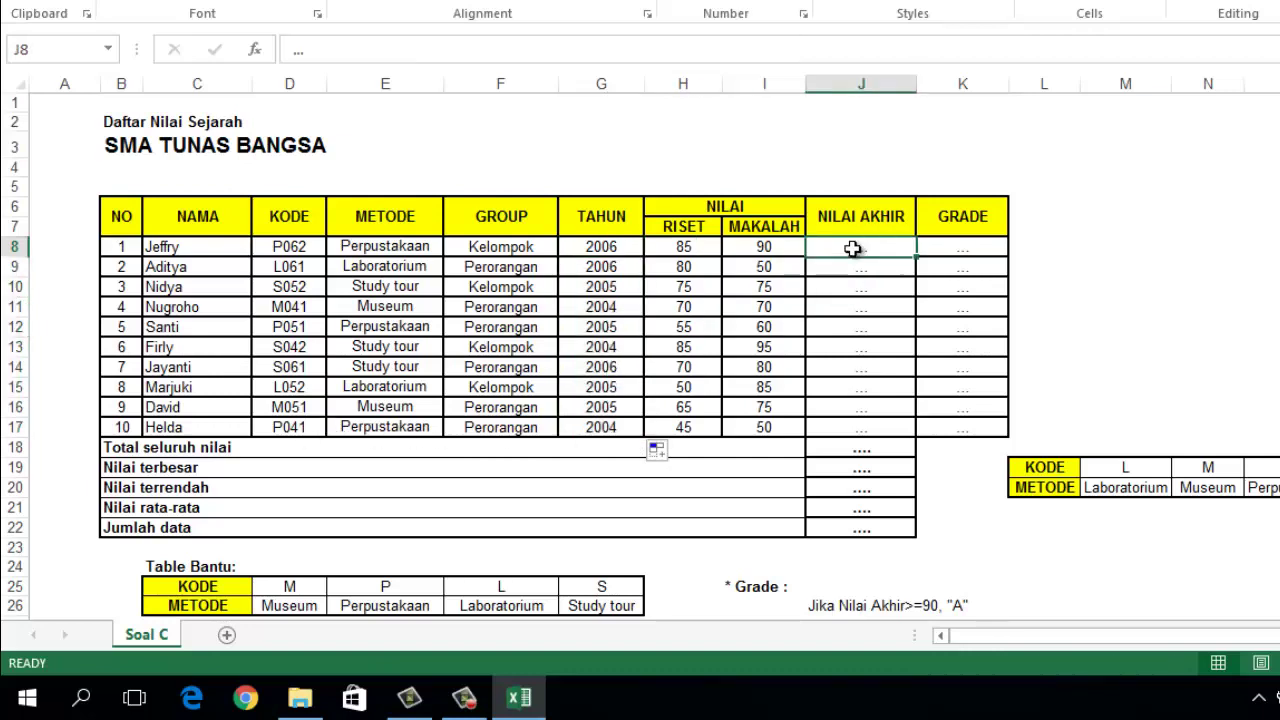
pyautogui.scroll(-3, 856, 247)
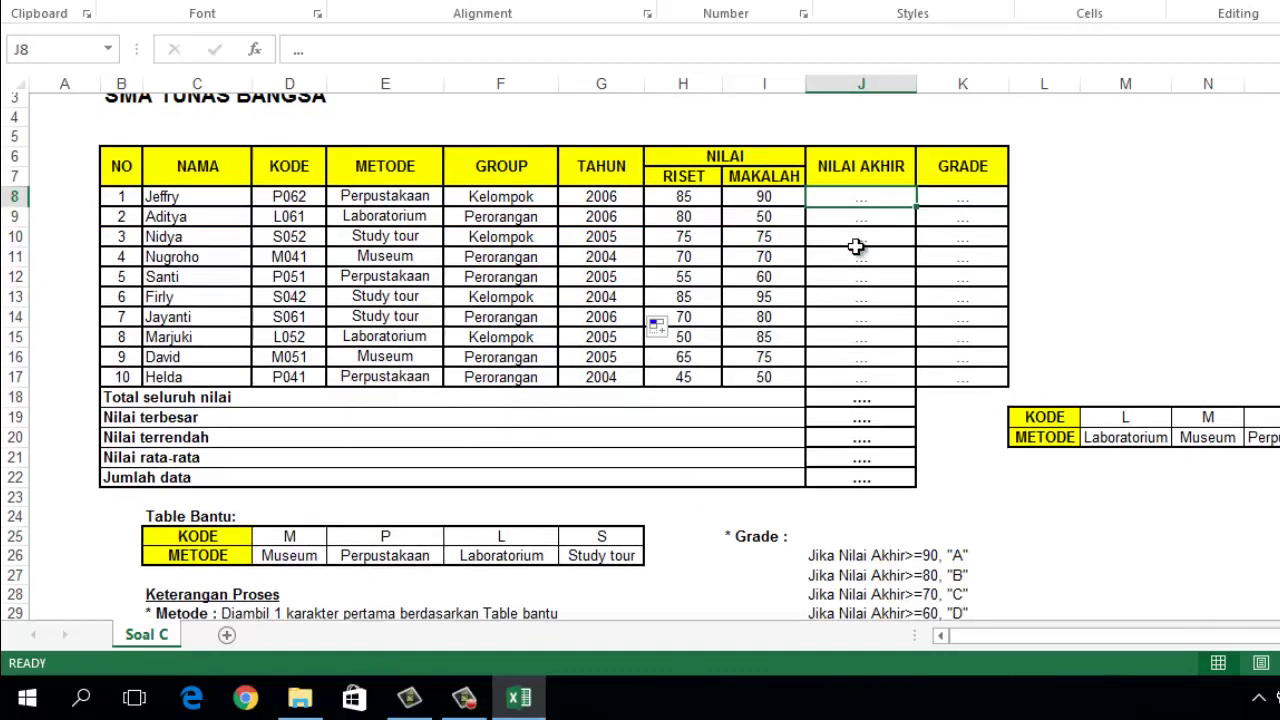
pyautogui.scroll(-2, 654, 446)
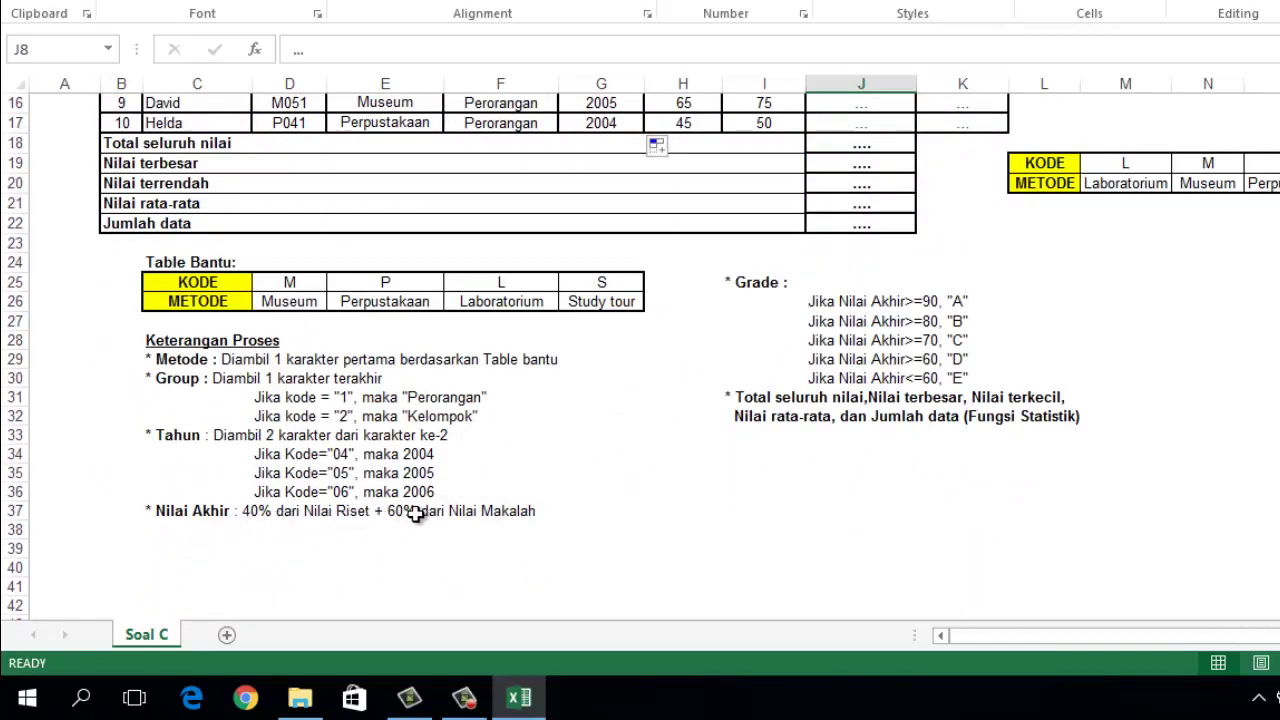
pyautogui.scroll(3, 540, 515)
pyautogui.scroll(2, 600, 477)
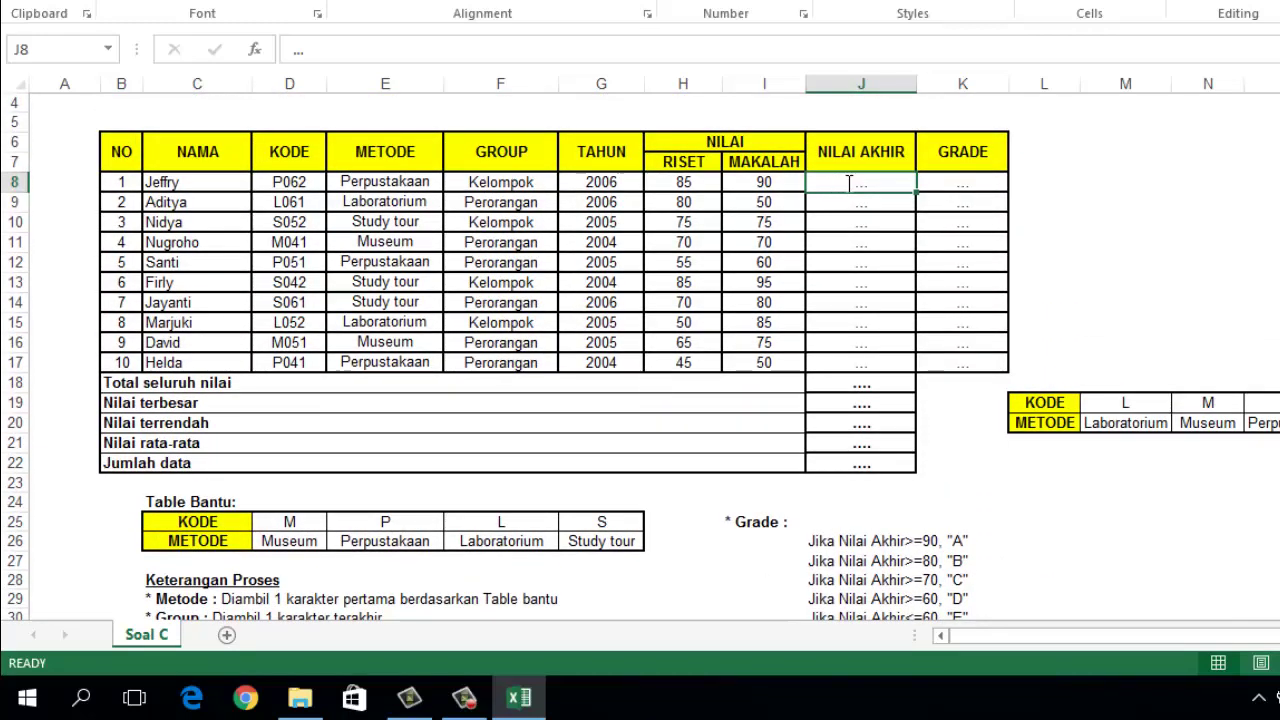
pyautogui.write('=(')
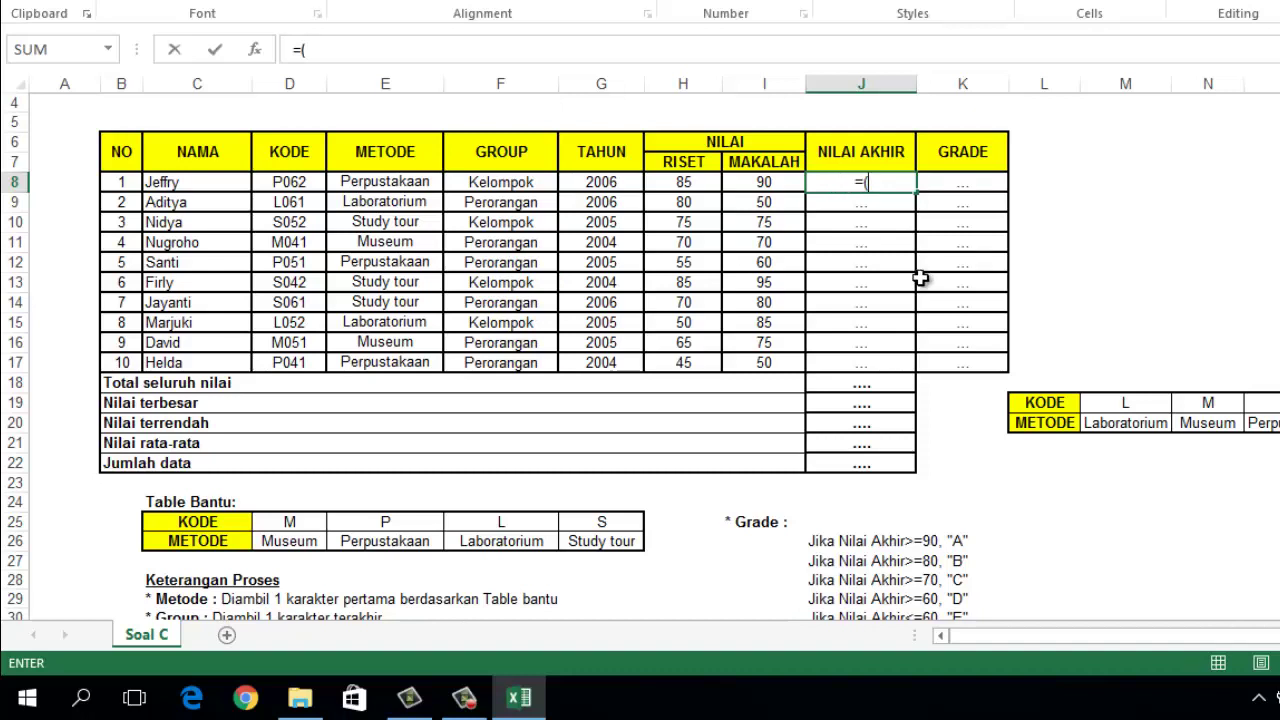
pyautogui.write('40')
pyautogui.write('%')
pyautogui.write('*')
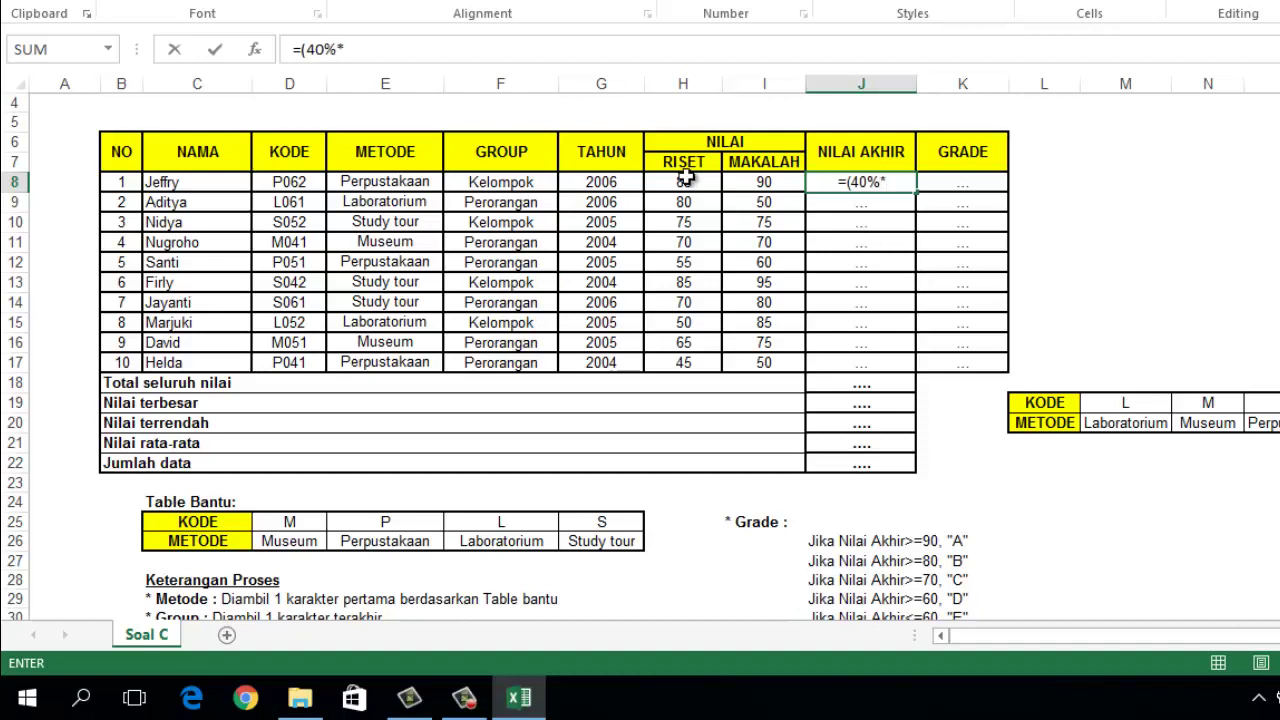
pyautogui.click(683, 180)
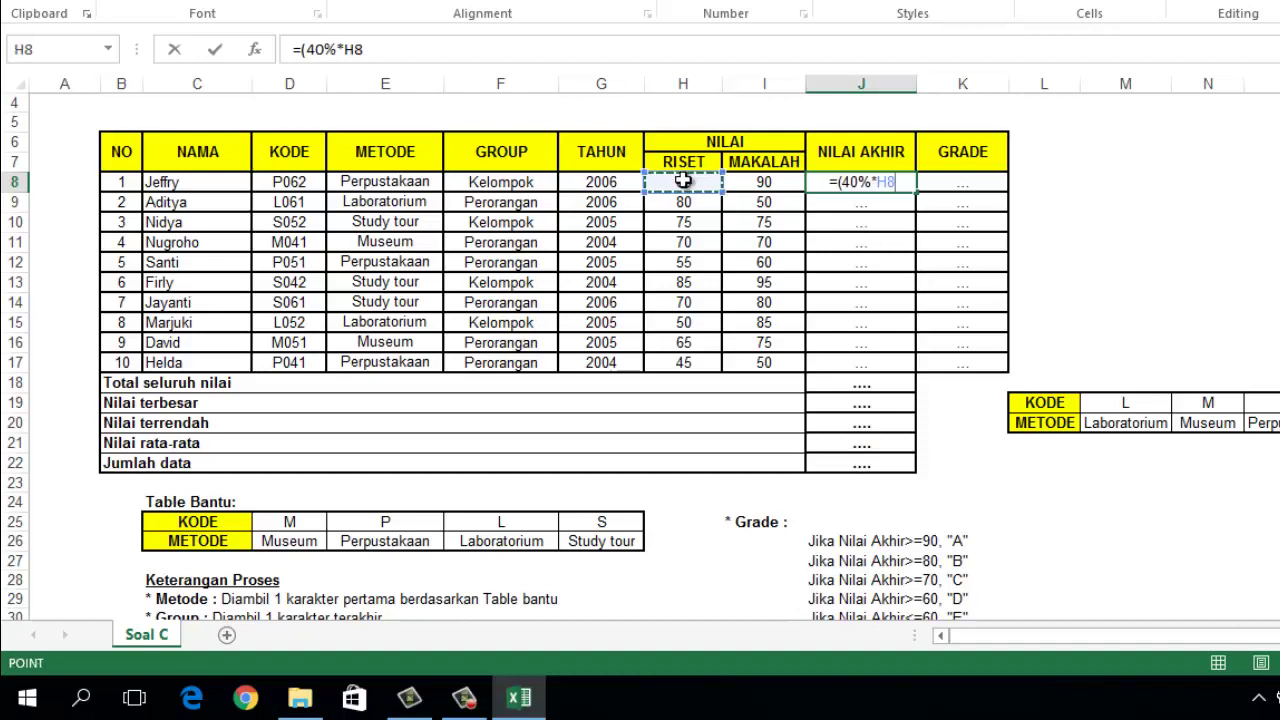
pyautogui.write(')')
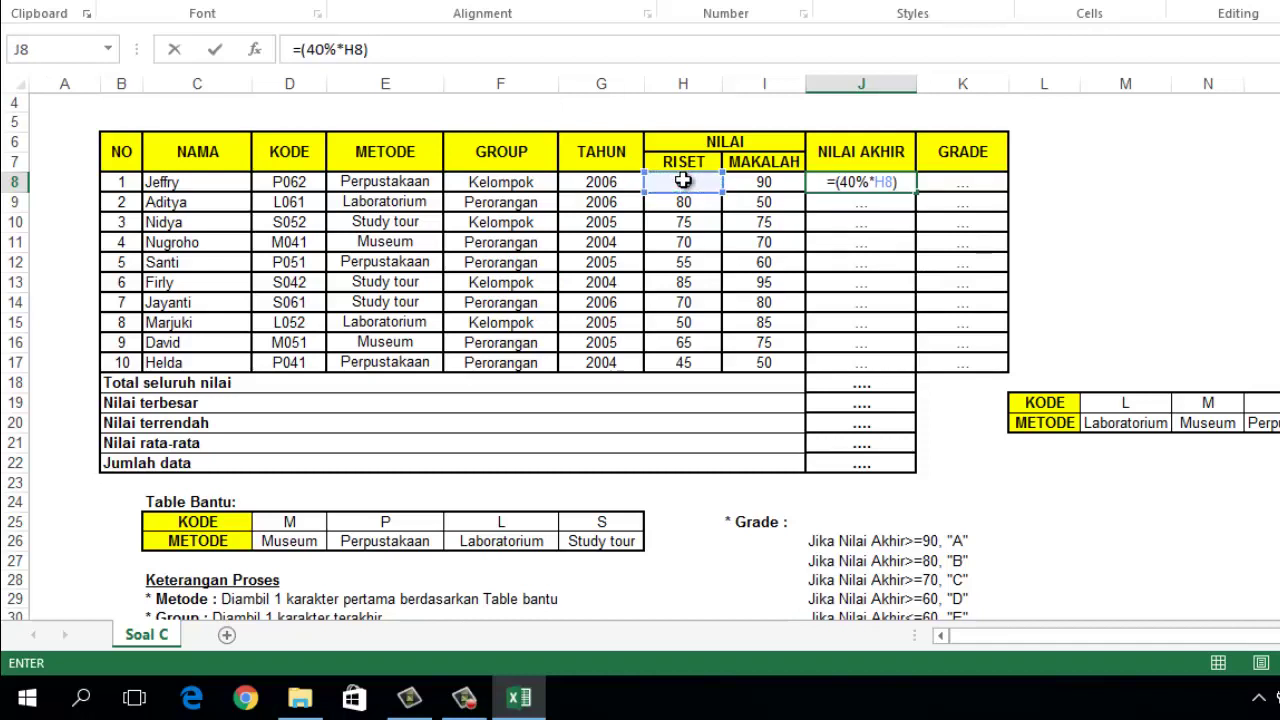
pyautogui.write('+(')
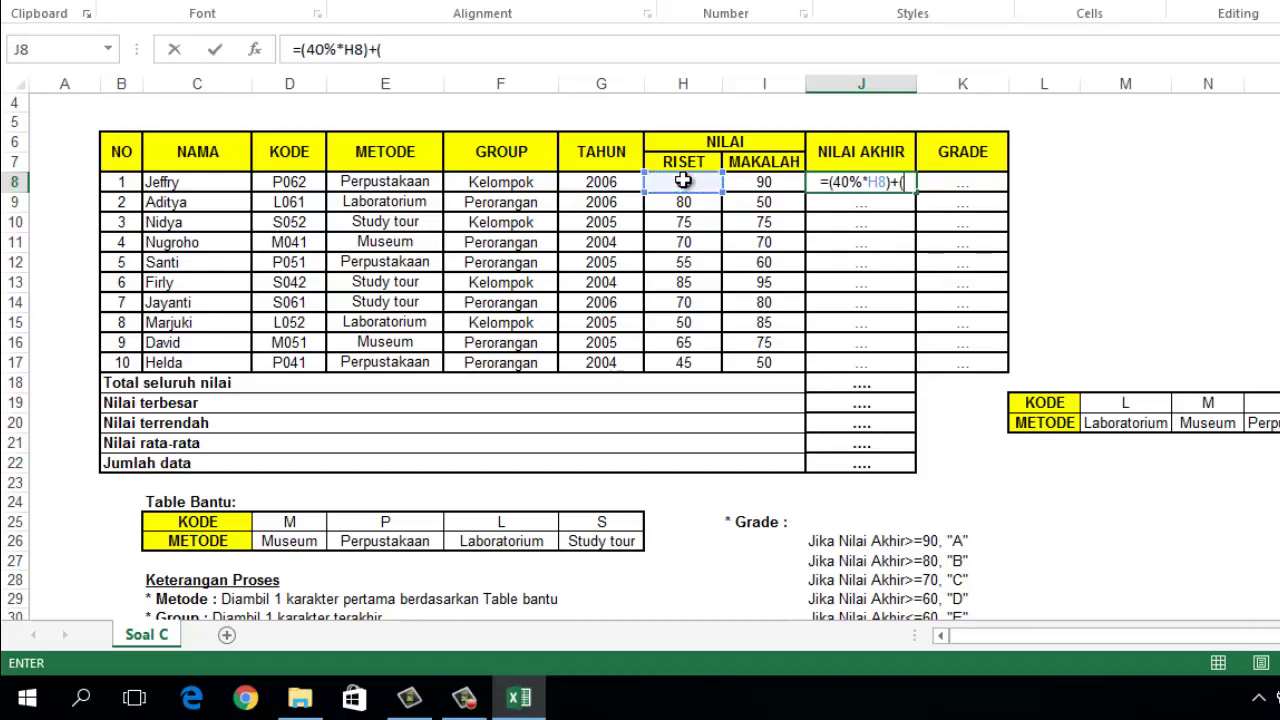
pyautogui.write('60')
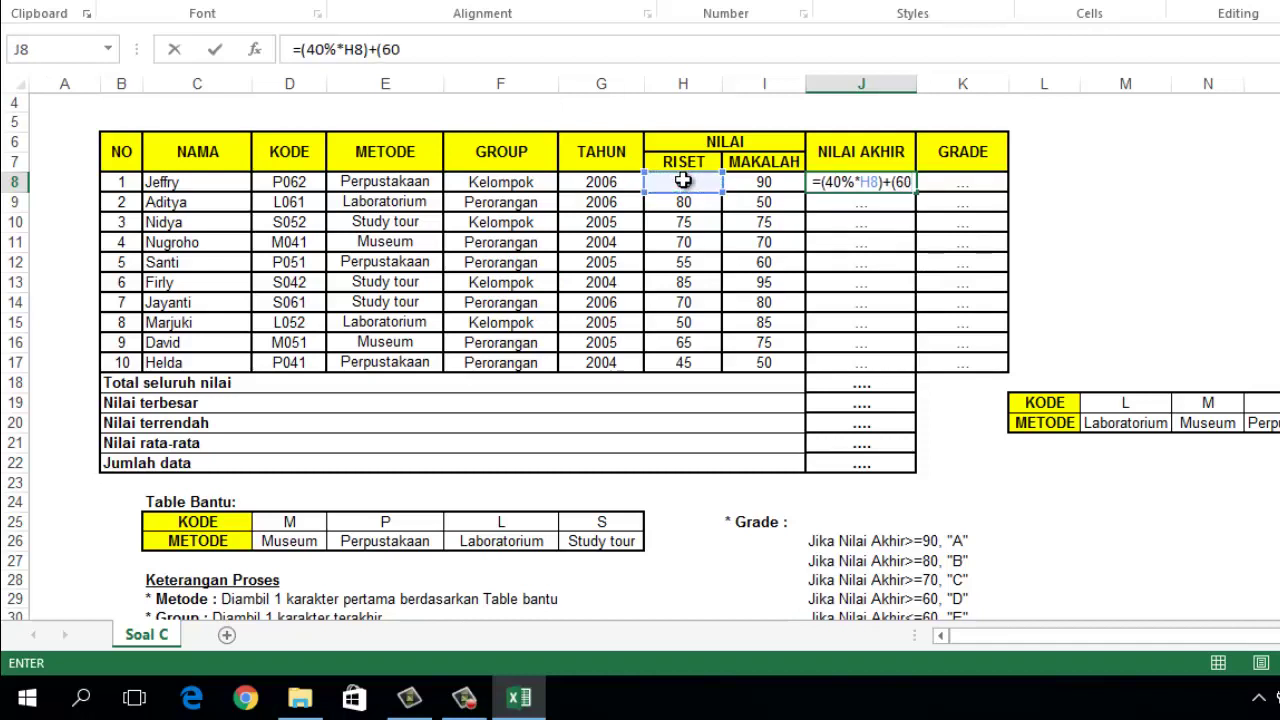
pyautogui.write('%*')
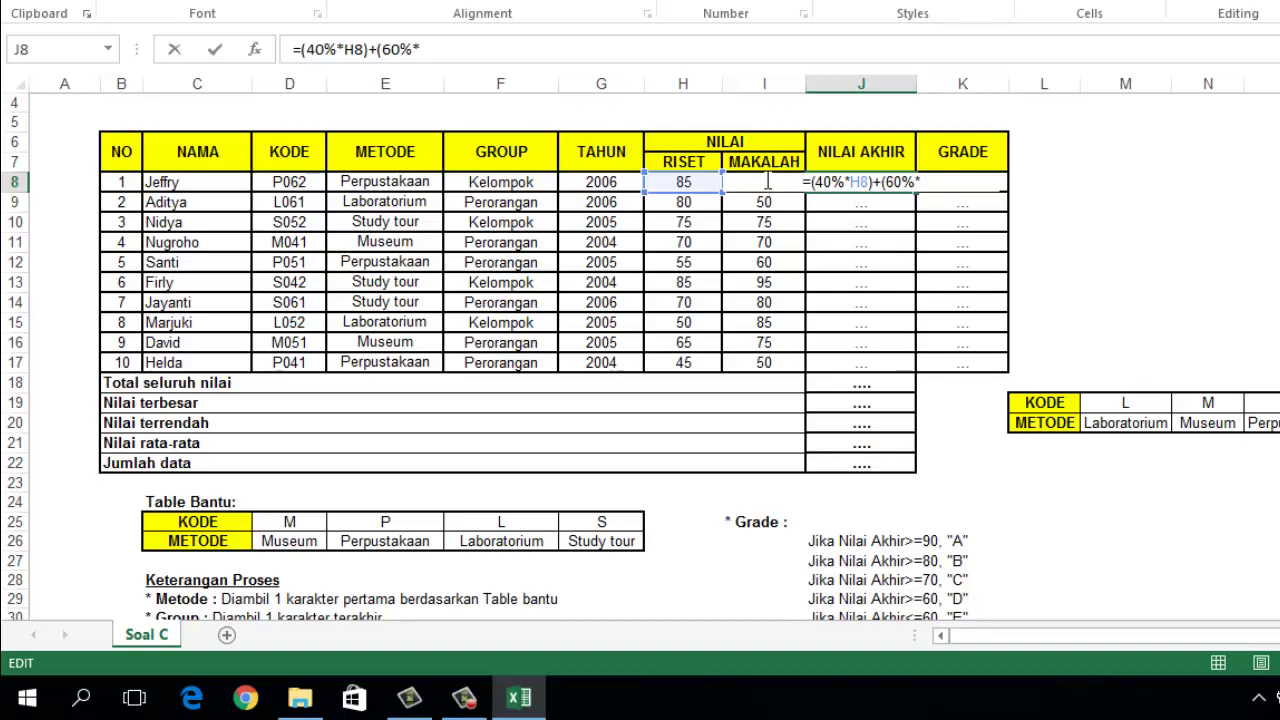
pyautogui.press('Escape')
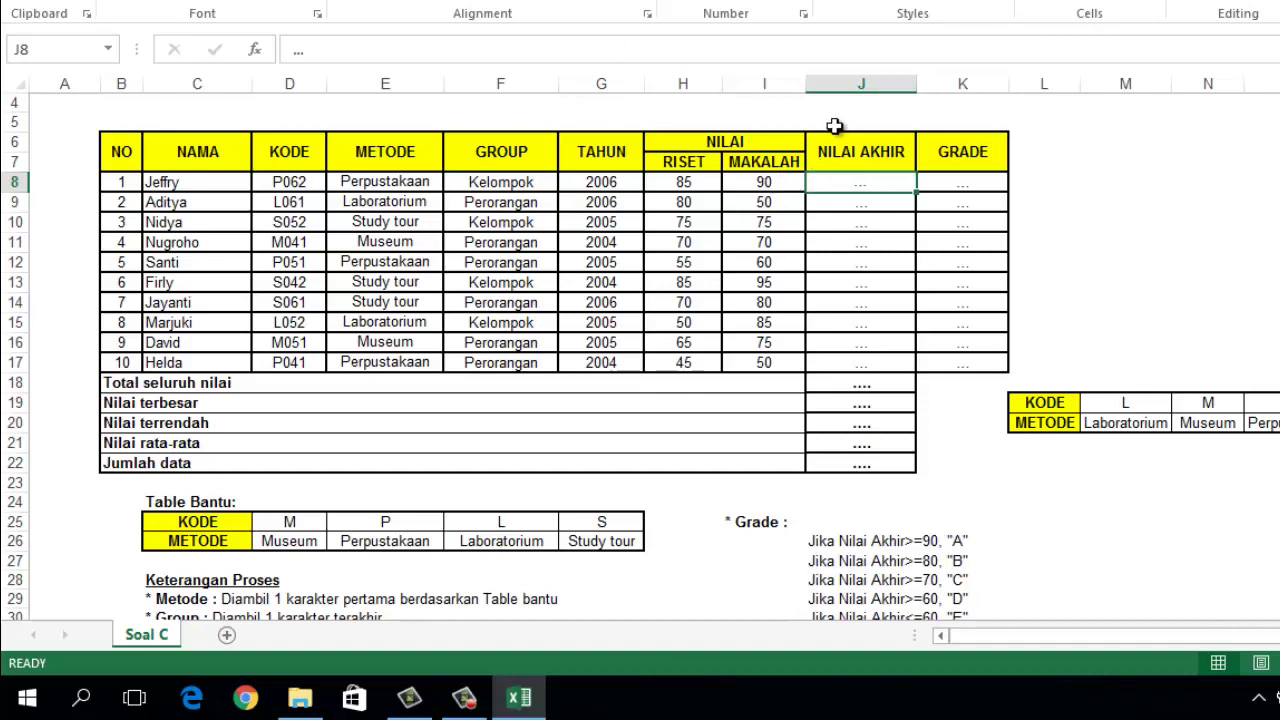
# - Enter =(40%*H8)+(60%*I8) in J8 and copy it down to J17
pyautogui.write('=(4')
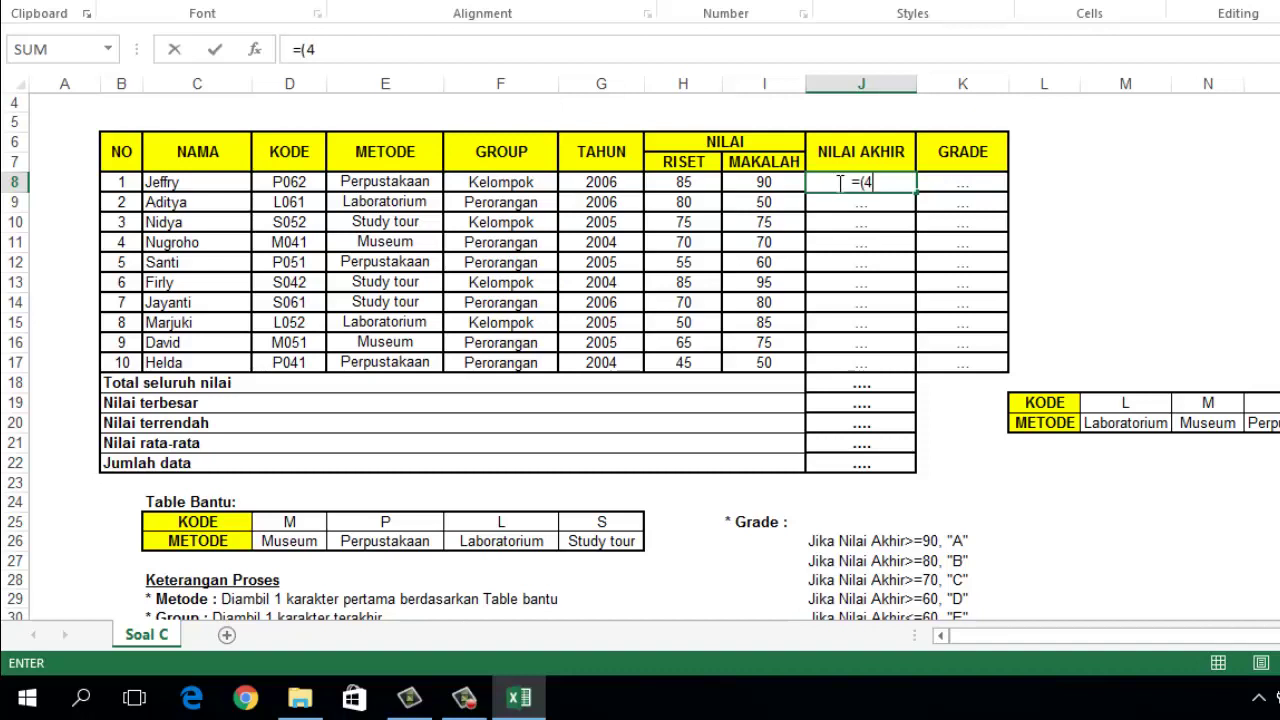
pyautogui.write('0%')
pyautogui.write('*')
pyautogui.click(682, 181)
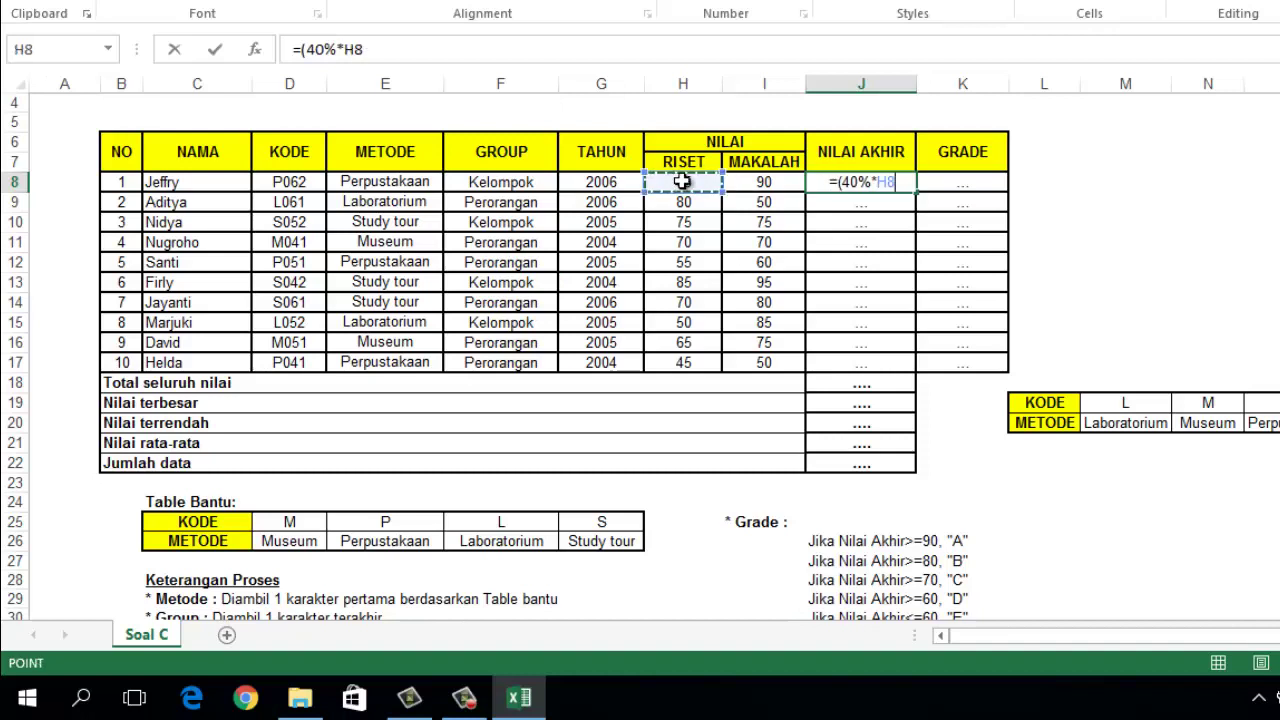
pyautogui.write(')')
pyautogui.write('+')
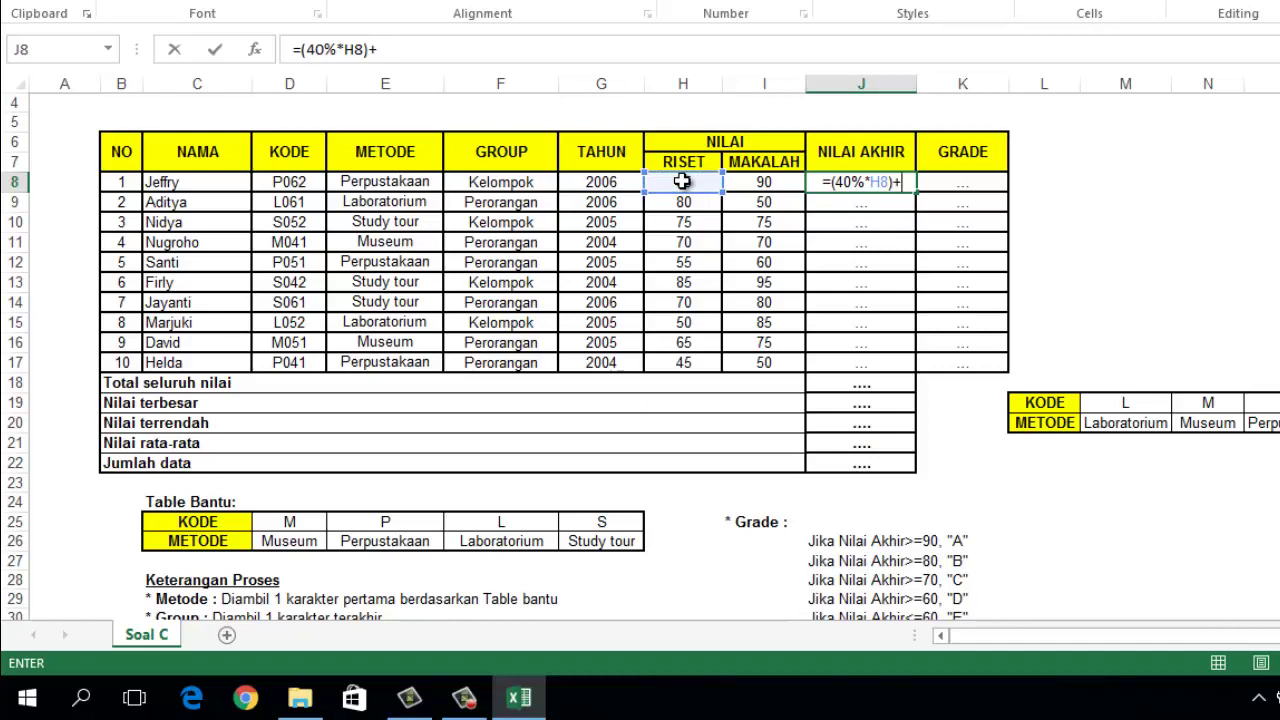
pyautogui.write('(6')
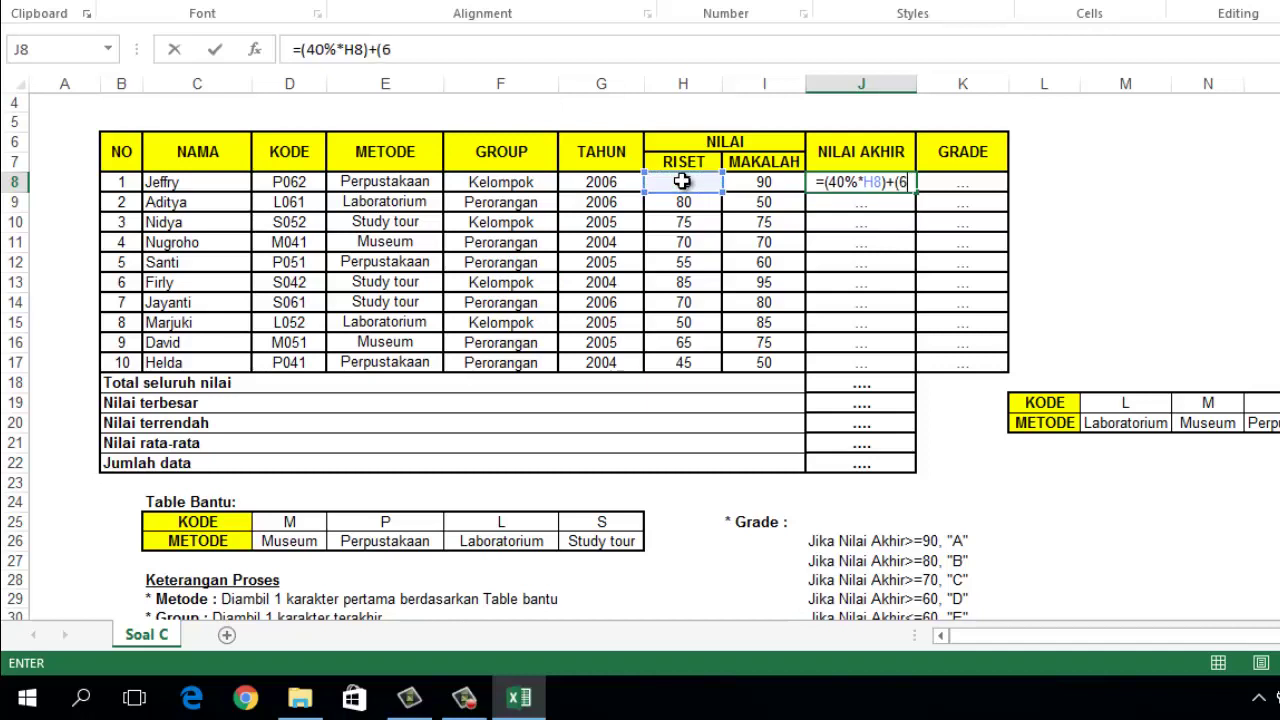
pyautogui.write('0')
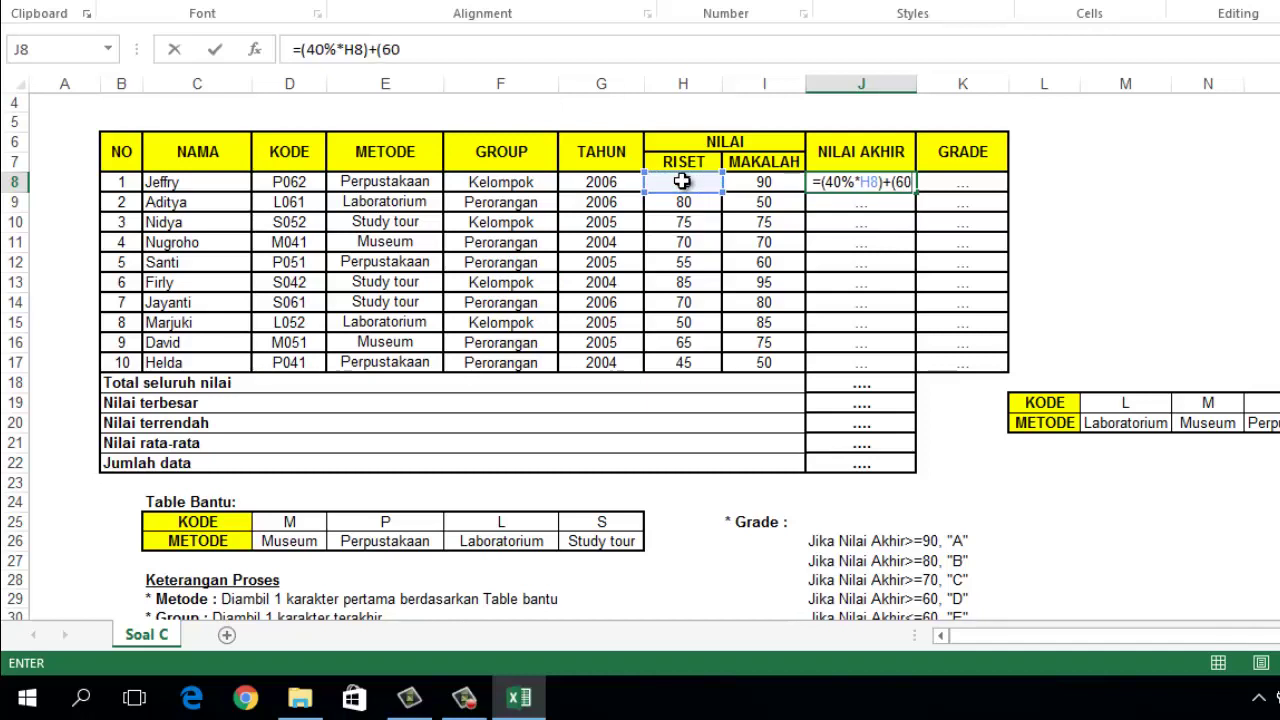
pyautogui.write('%')
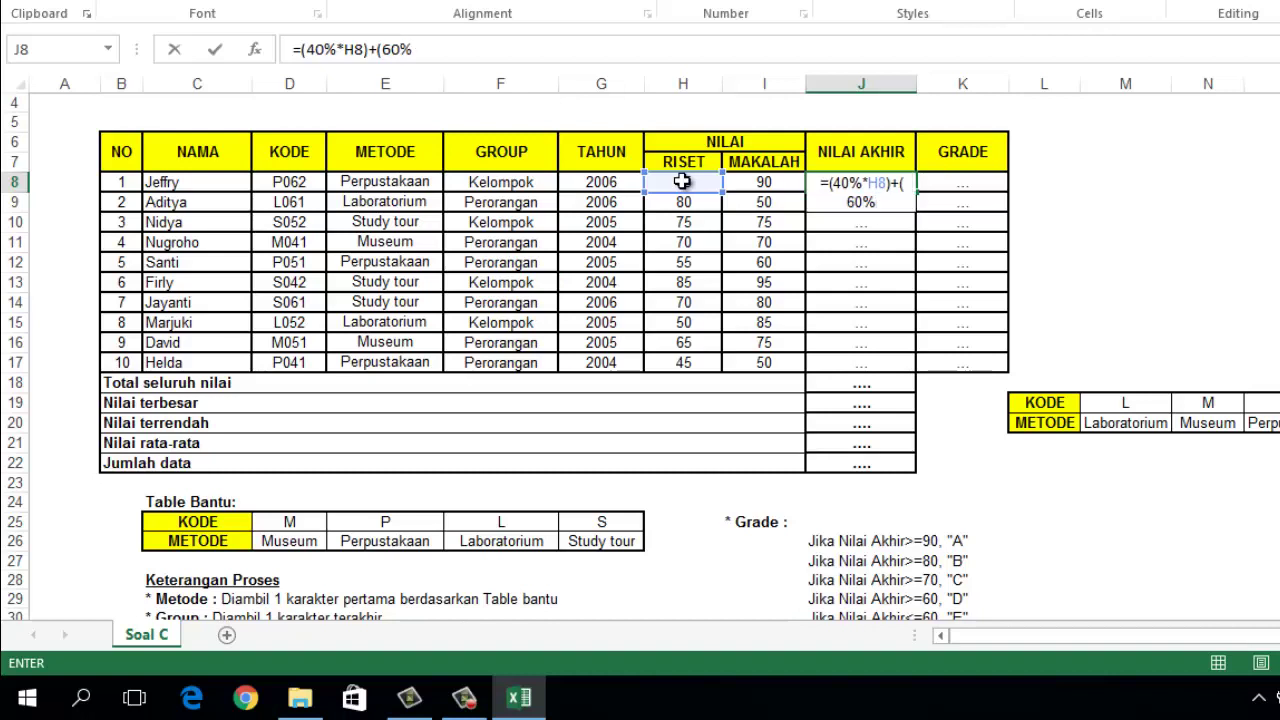
pyautogui.write('*')
pyautogui.click(761, 181)
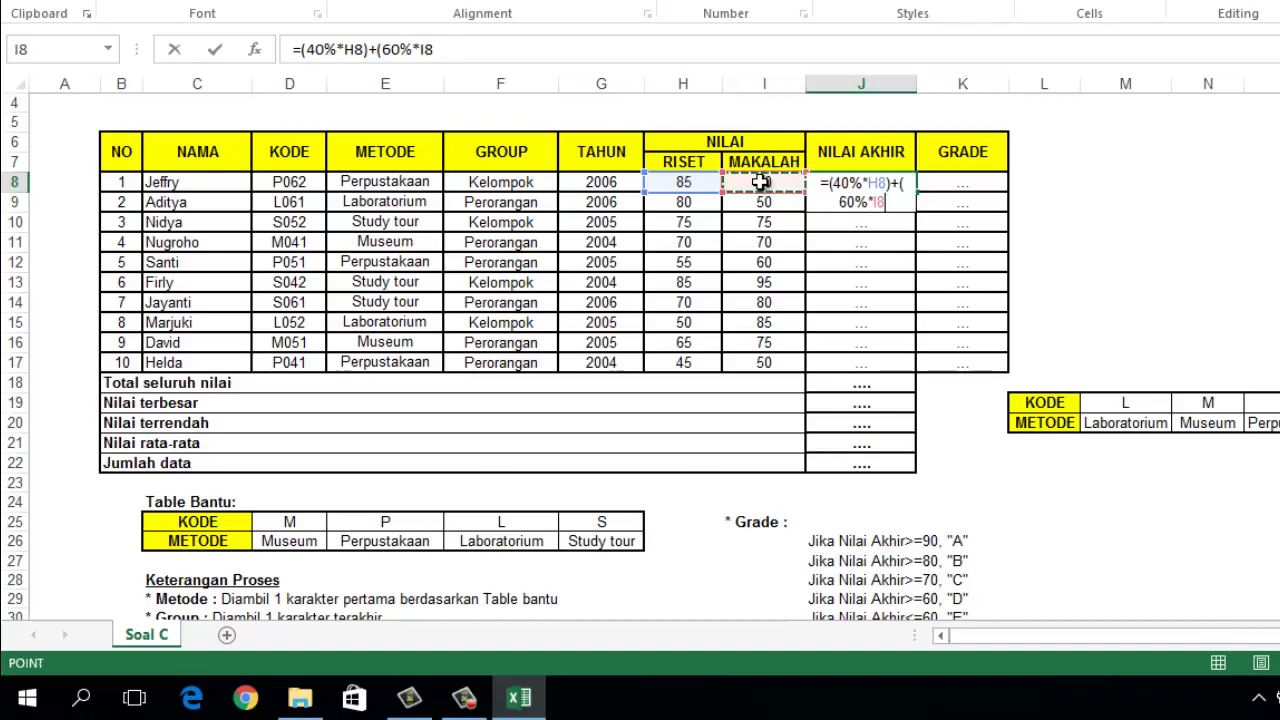
pyautogui.write(')')
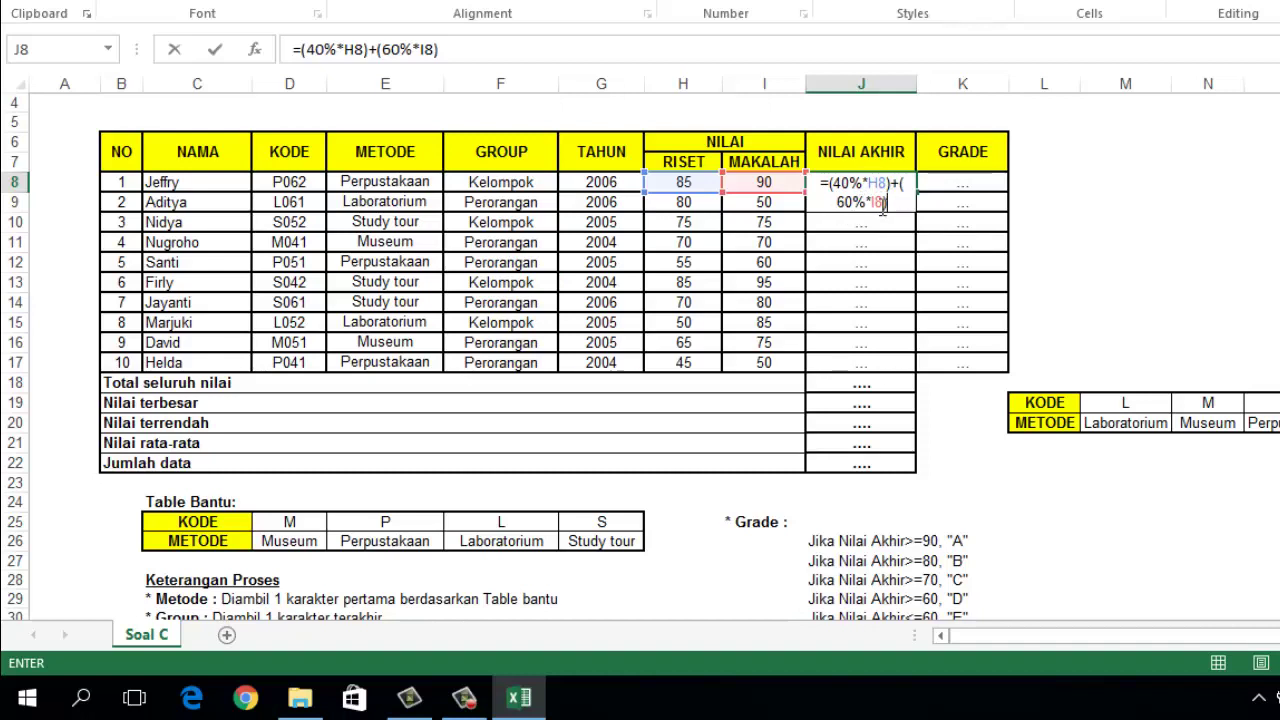
pyautogui.press('Return')
pyautogui.click(880, 183)
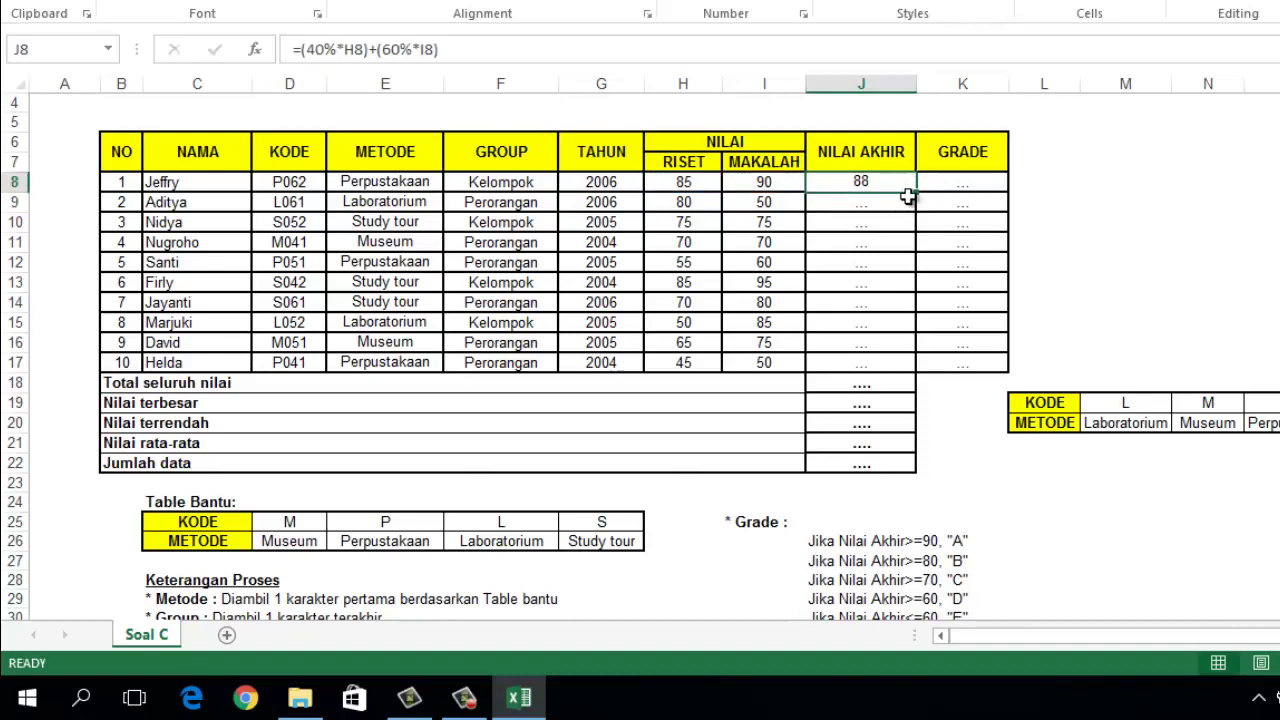
pyautogui.moveTo(918, 202); pyautogui.dragTo(922, 372)
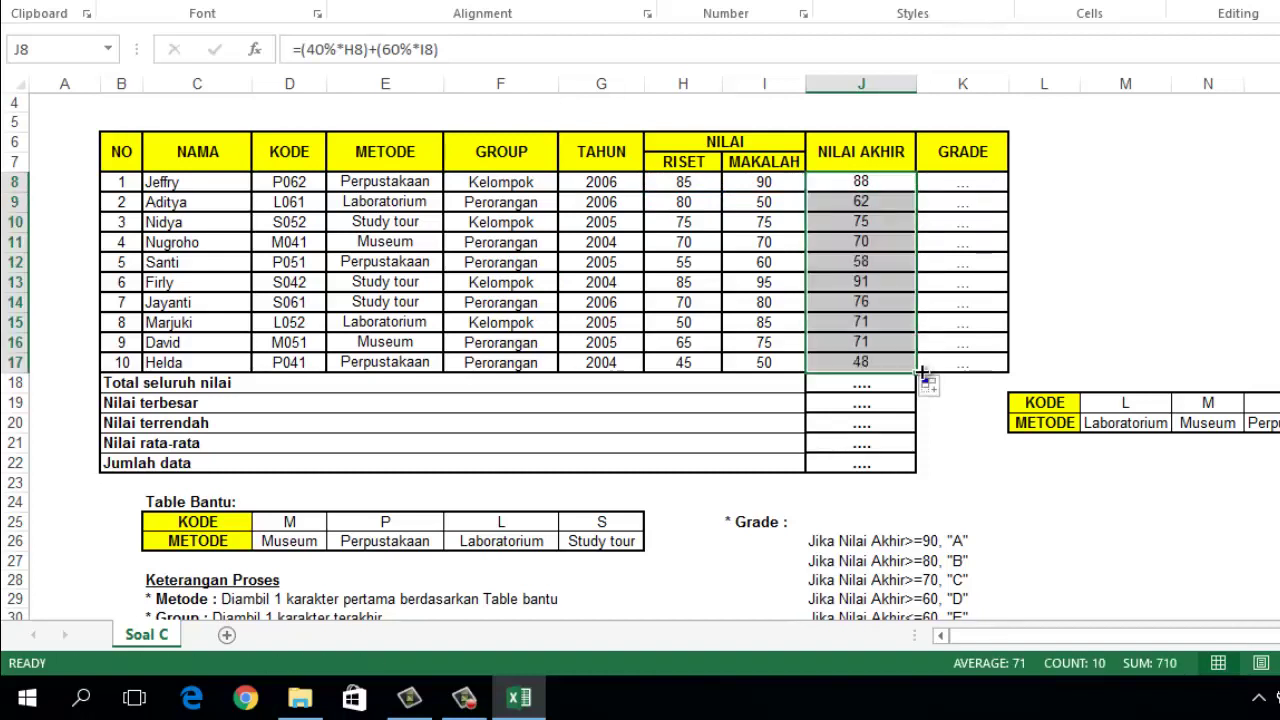
pyautogui.click(965, 183)
pyautogui.scroll(-1, 950, 387)
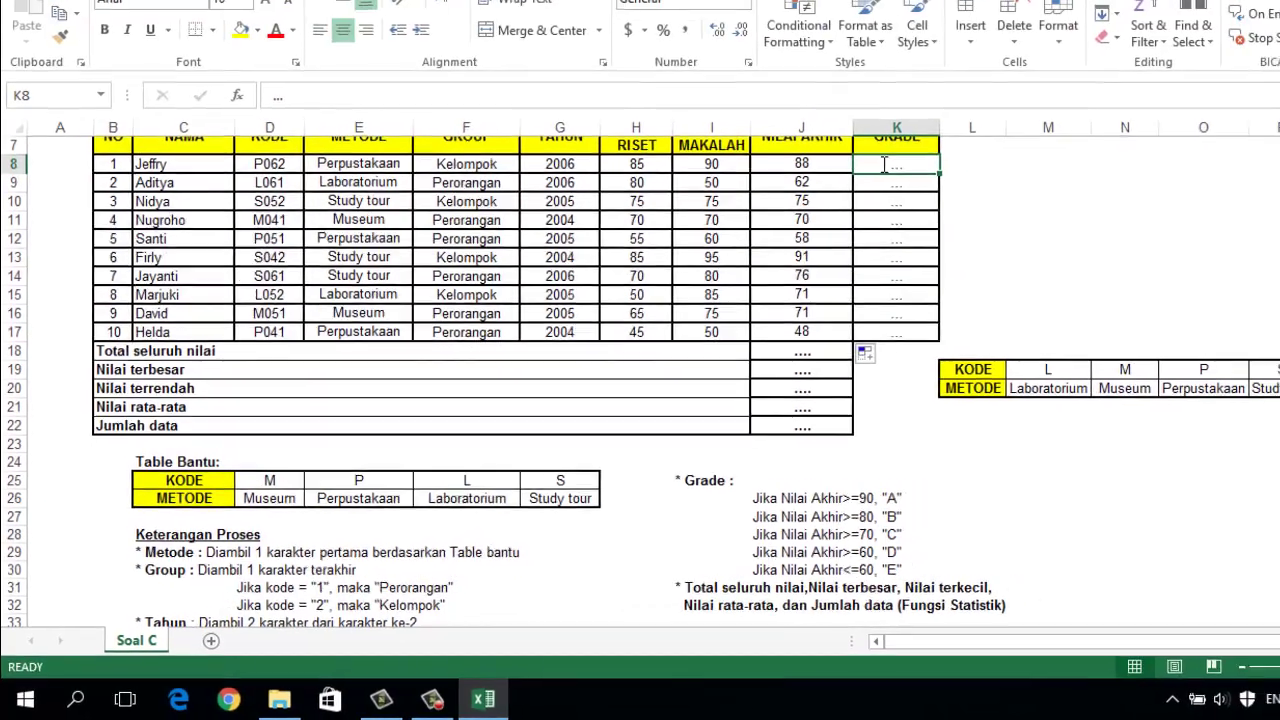
pyautogui.write('=')
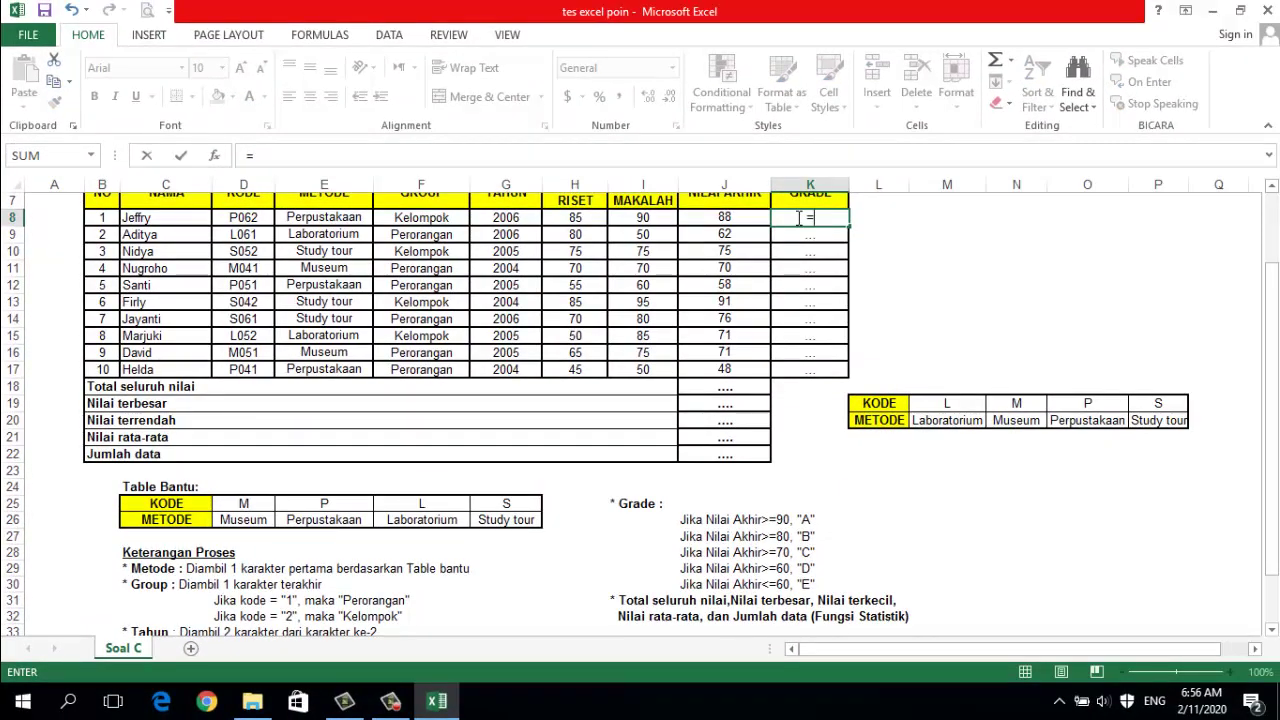
pyautogui.write('i')
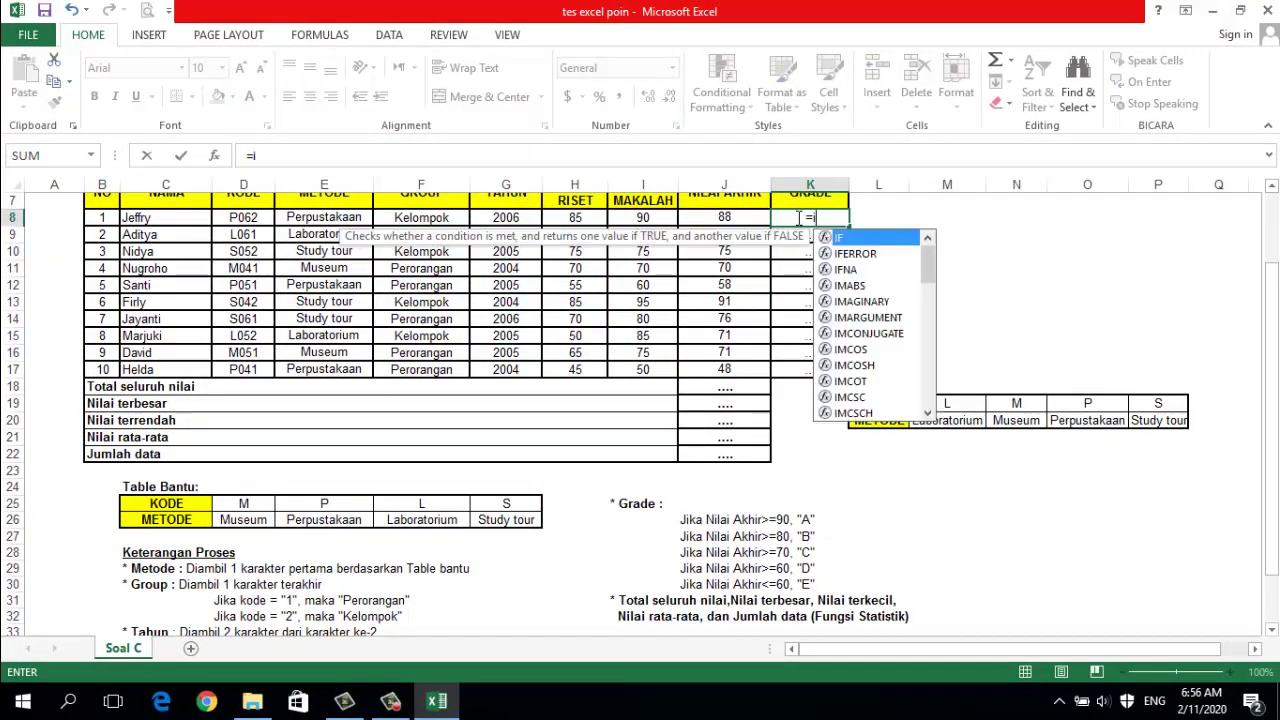
pyautogui.write('f(')
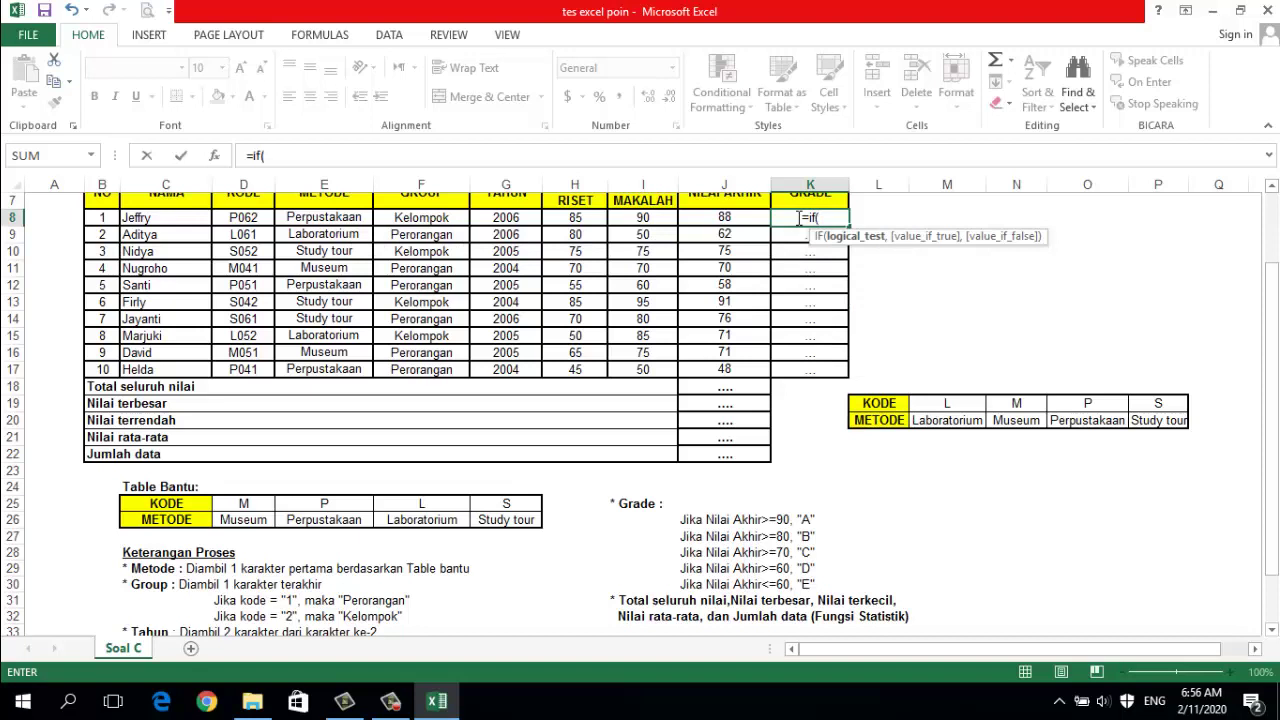
pyautogui.click(723, 218)
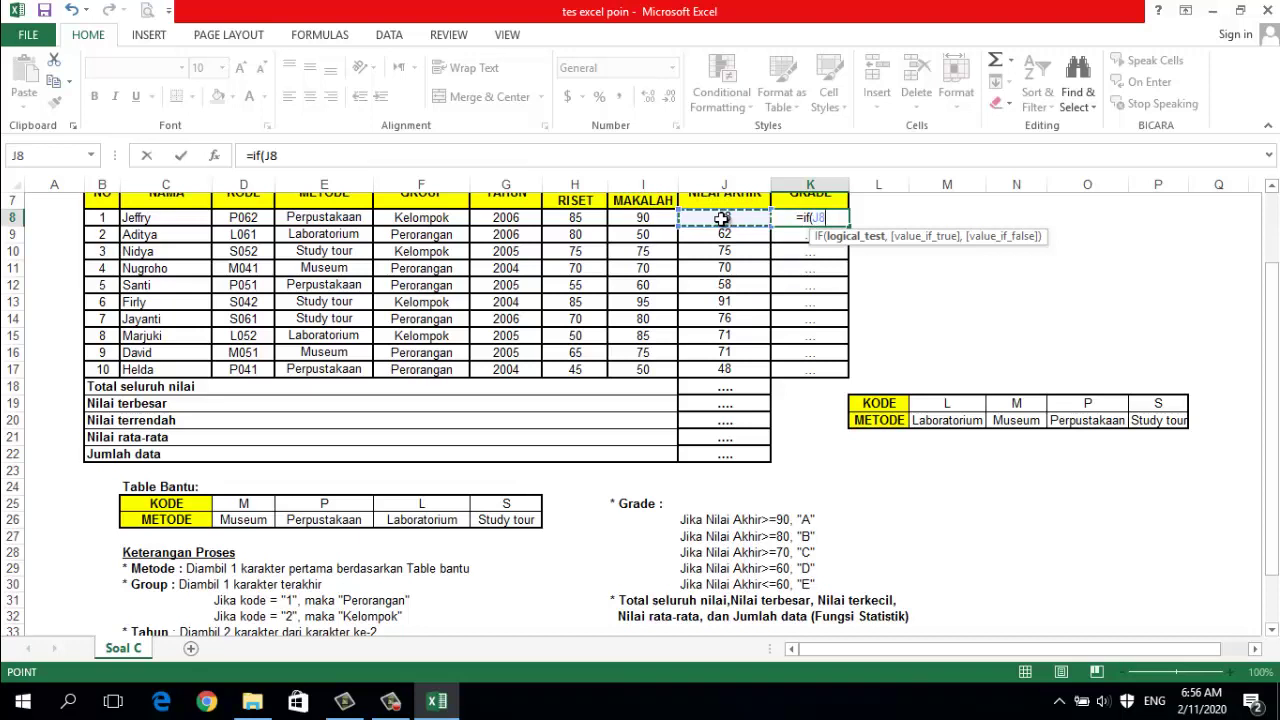
pyautogui.write('>=')
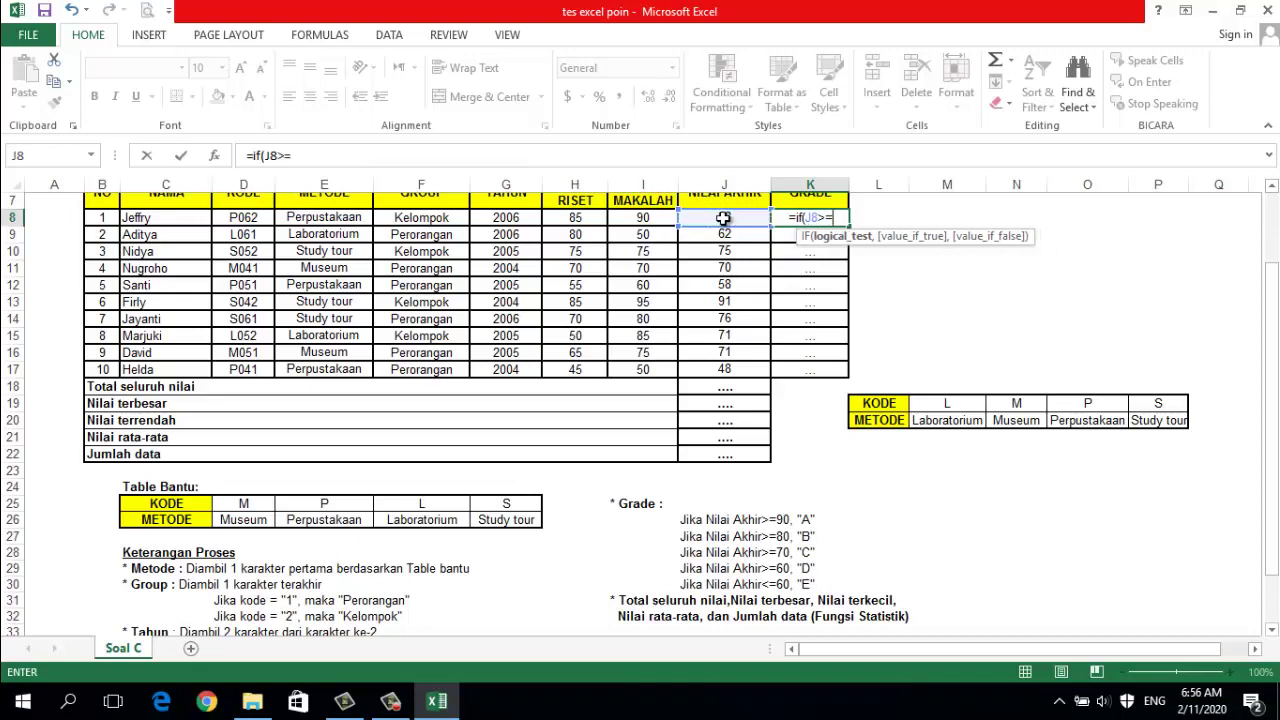
pyautogui.write('9')
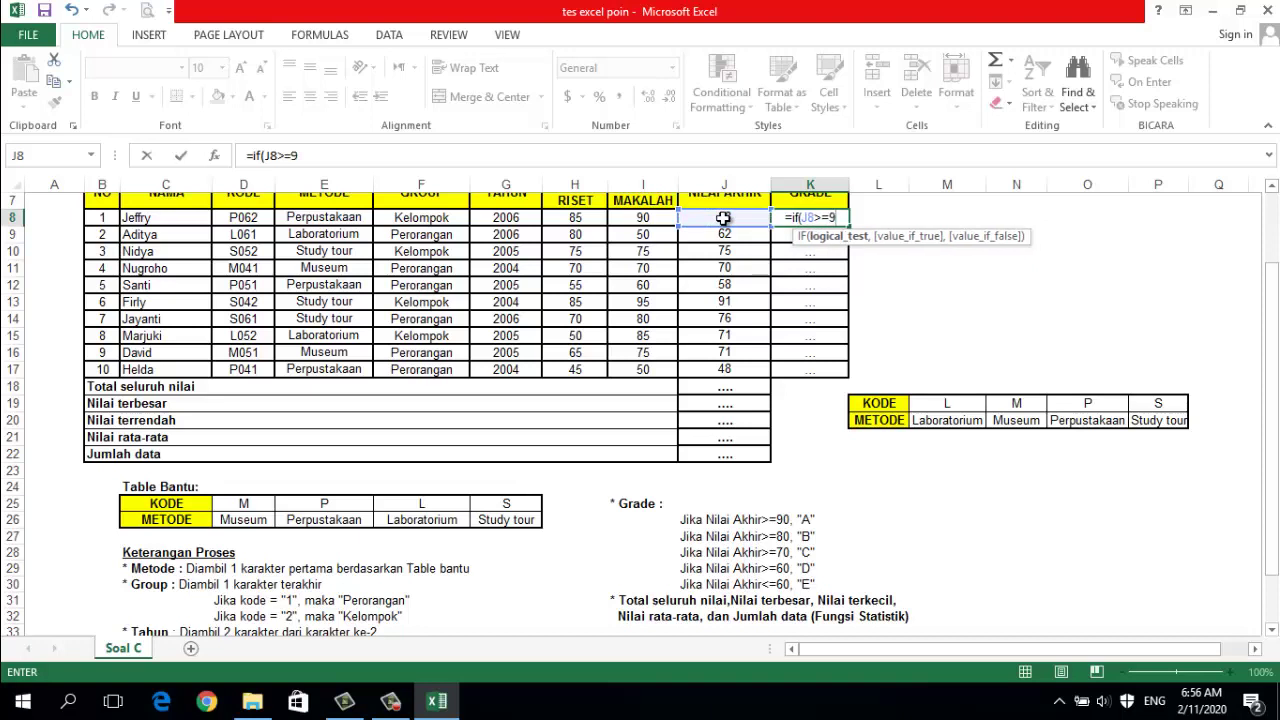
pyautogui.write('0')
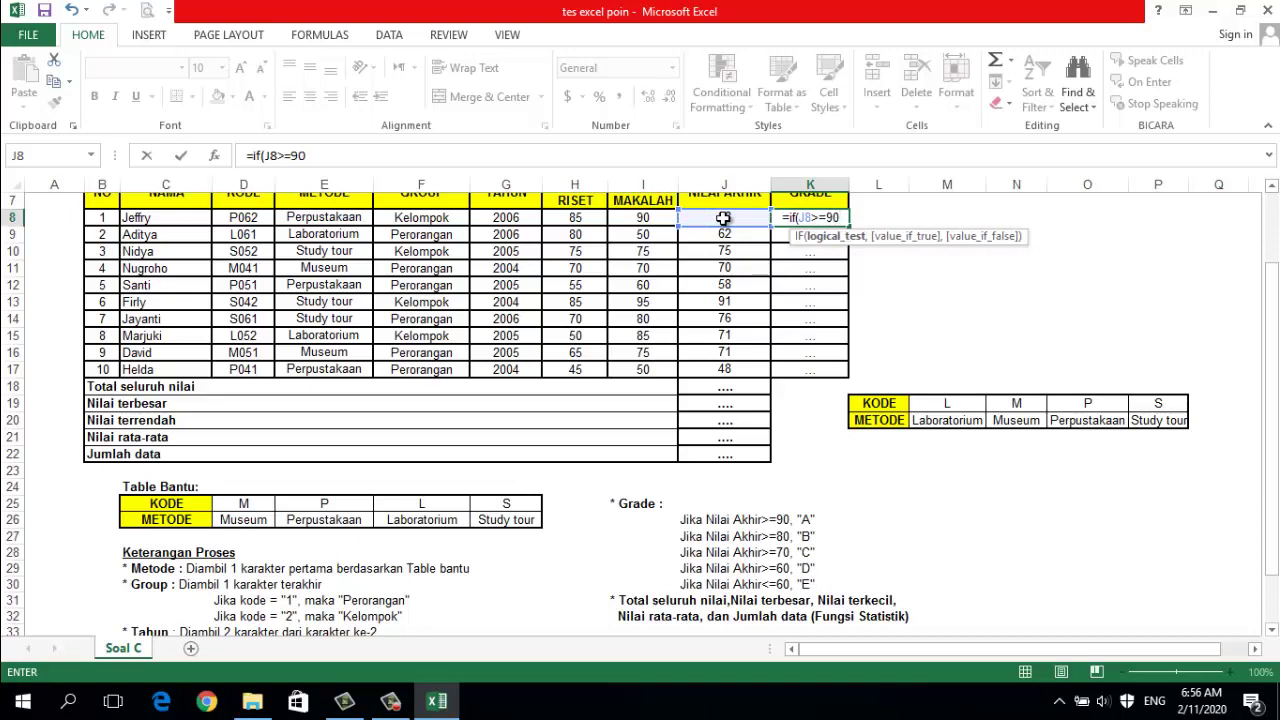
pyautogui.write(',')
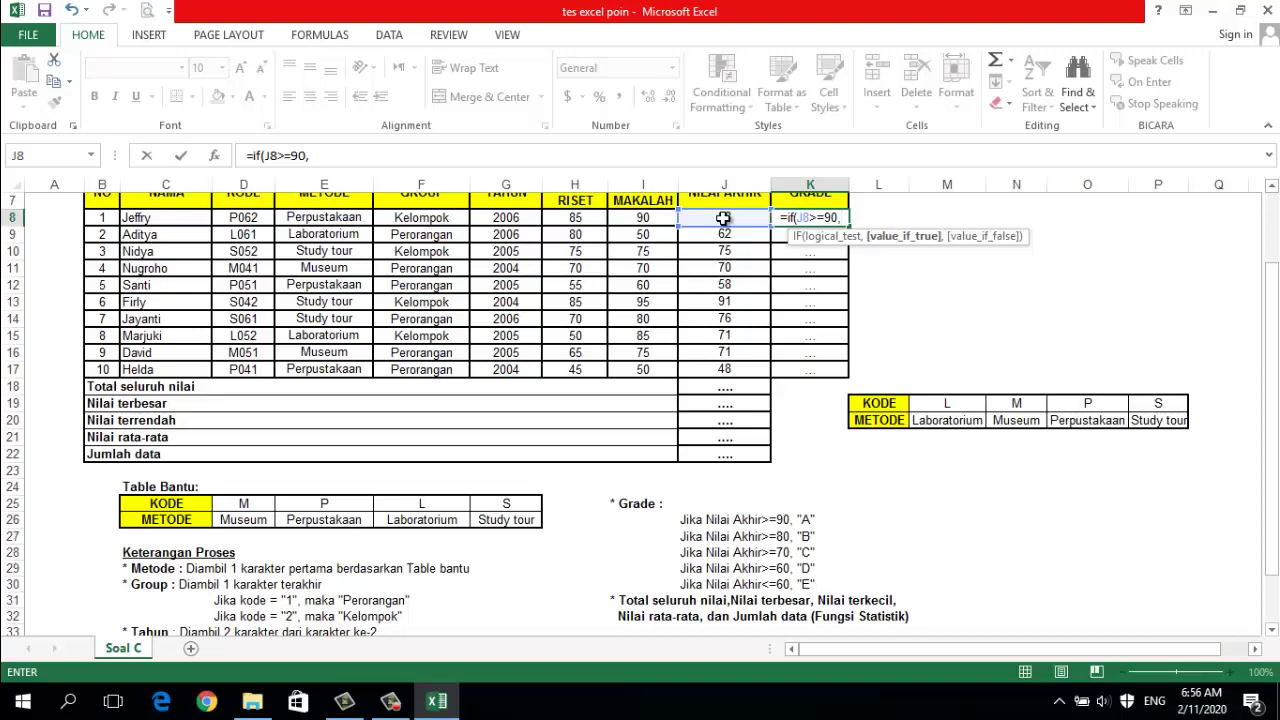
pyautogui.write('"')
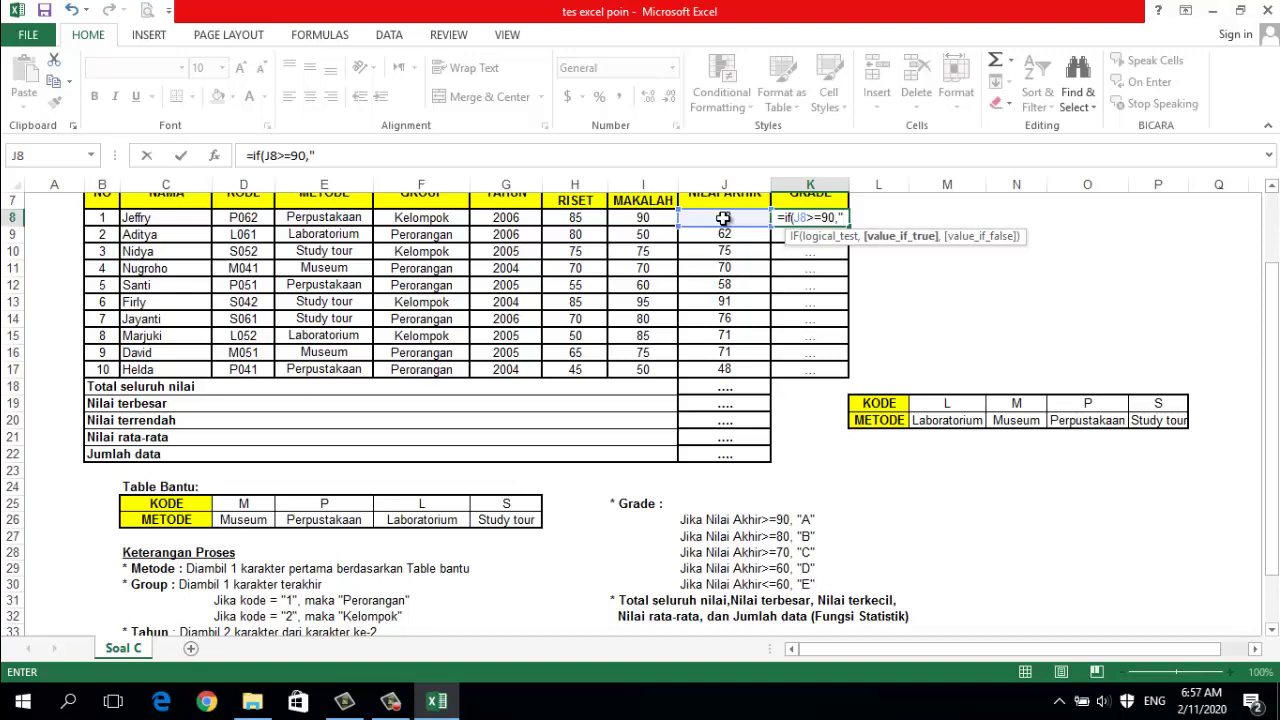
pyautogui.write('A')
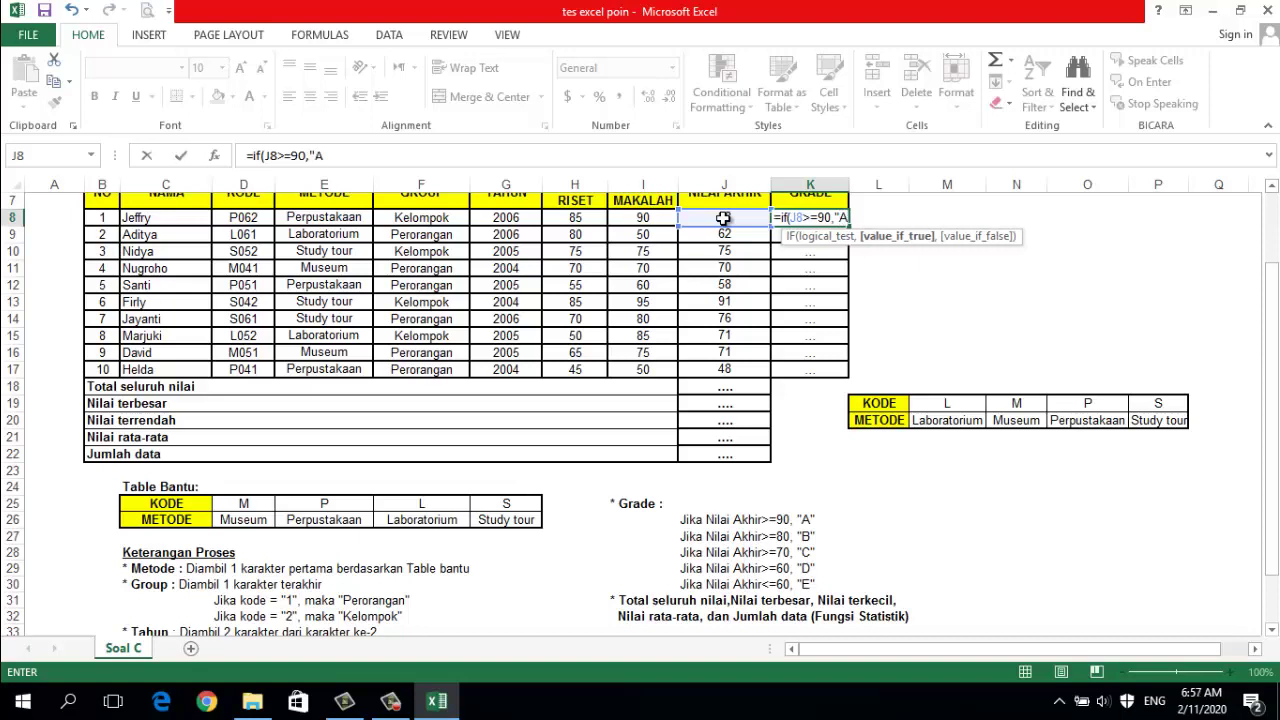
pyautogui.write('",')
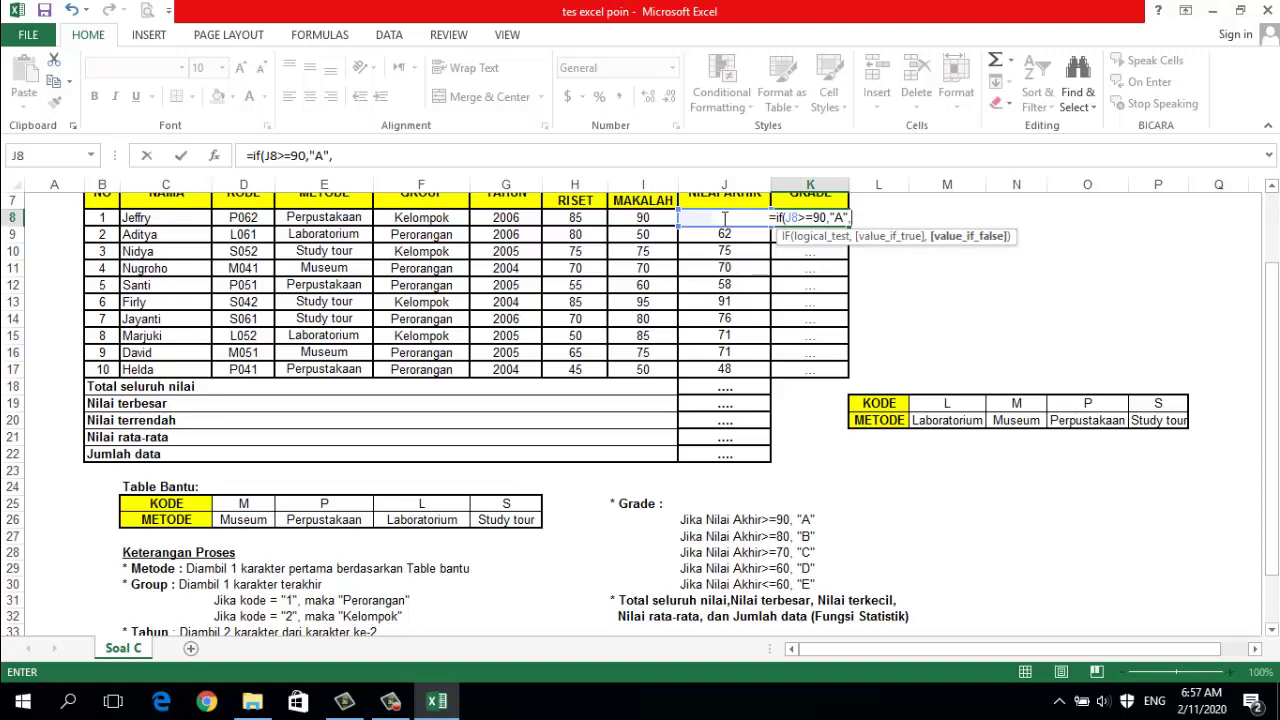
pyautogui.write('i')
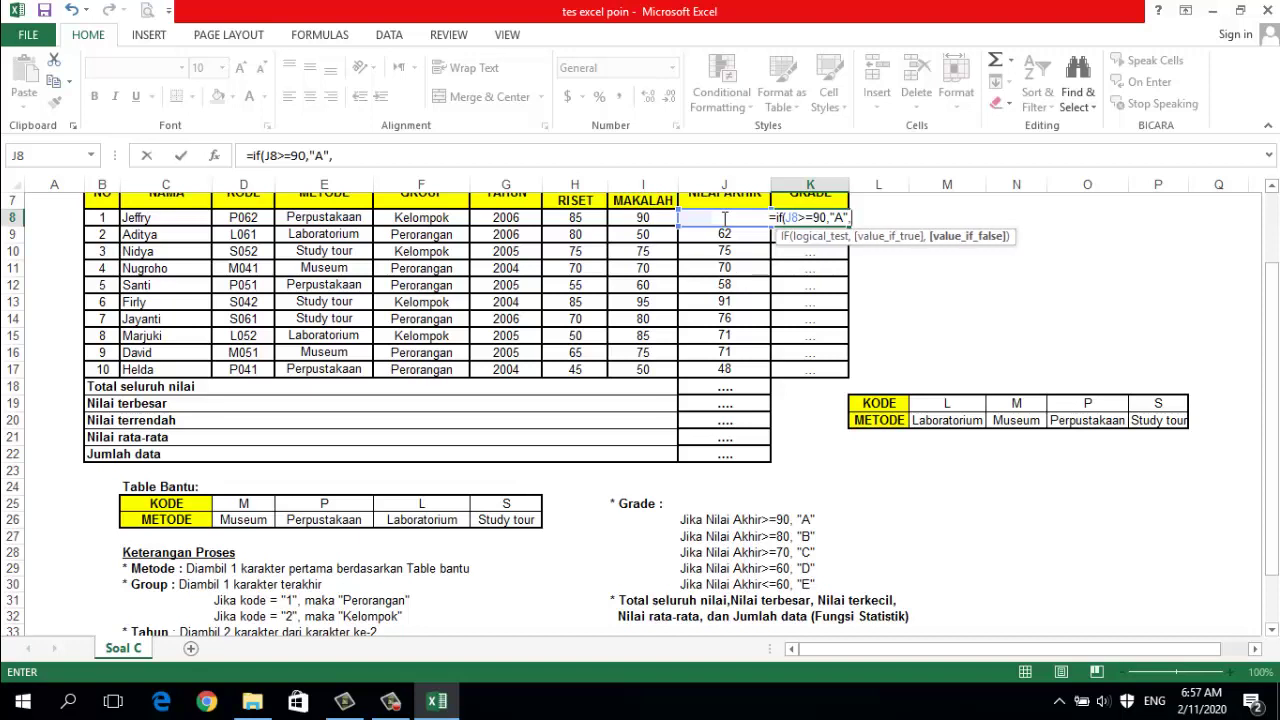
pyautogui.write('f')
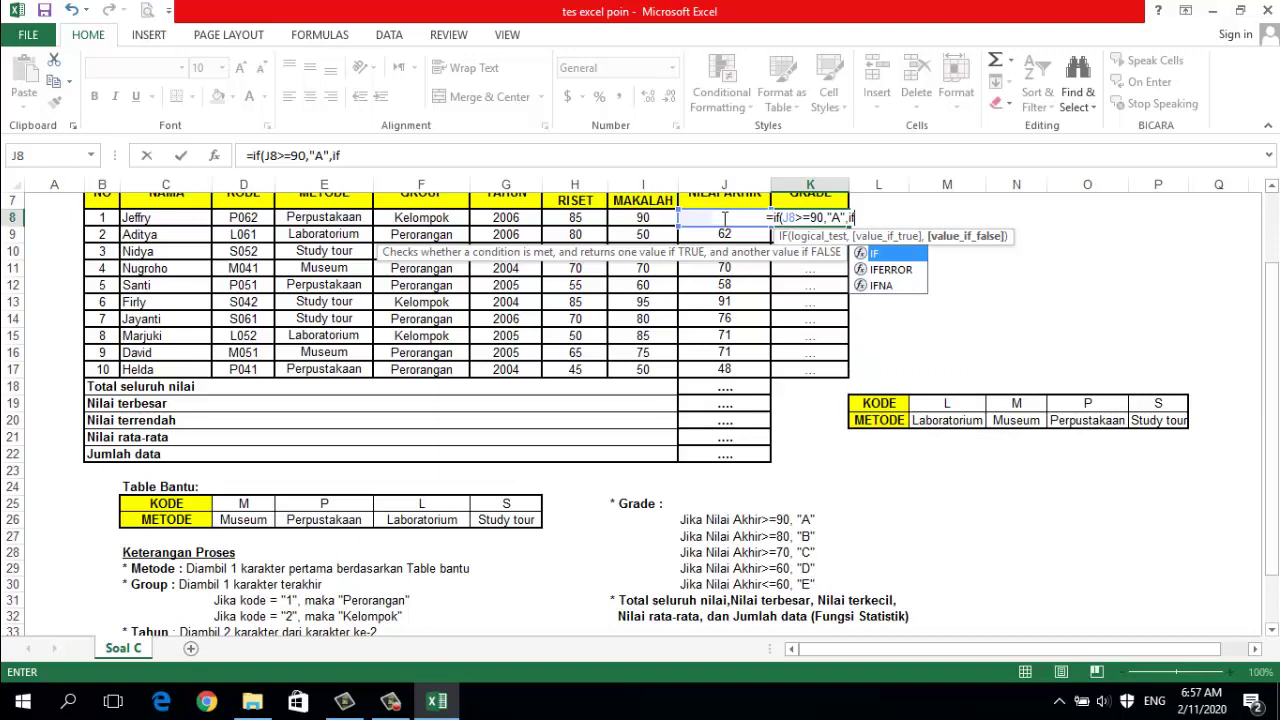
pyautogui.write('(')
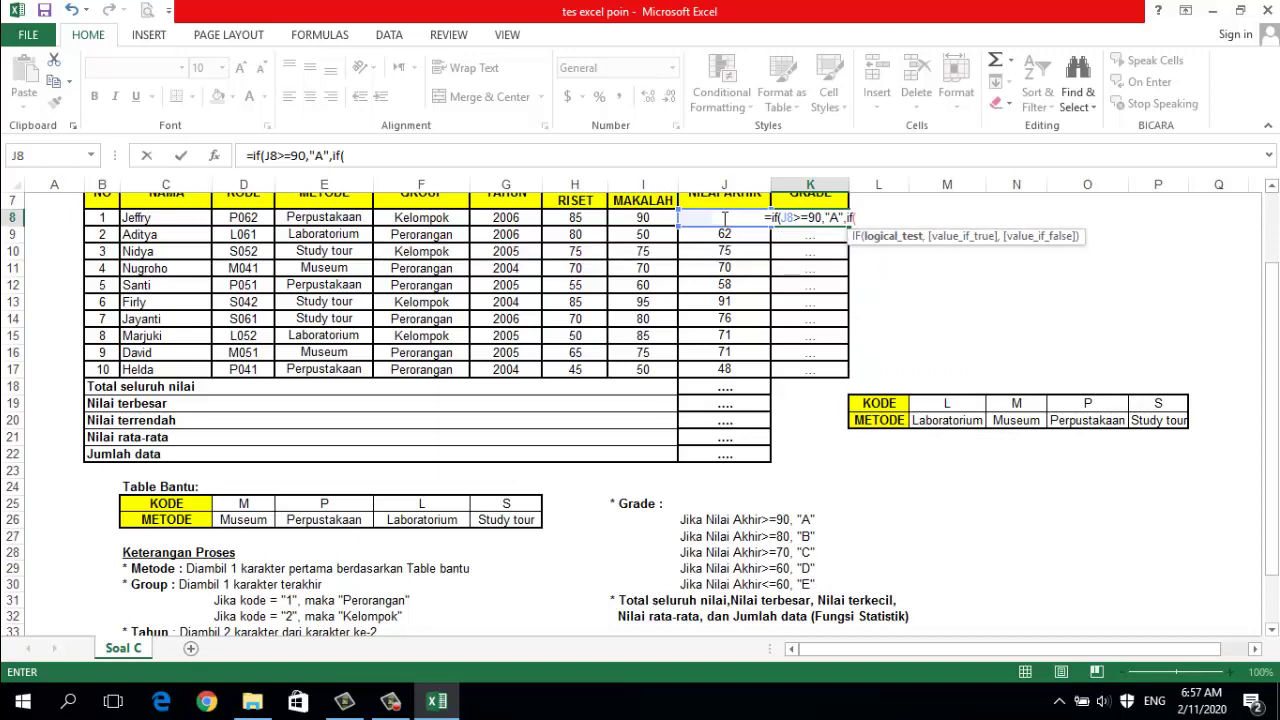
pyautogui.click(703, 218)
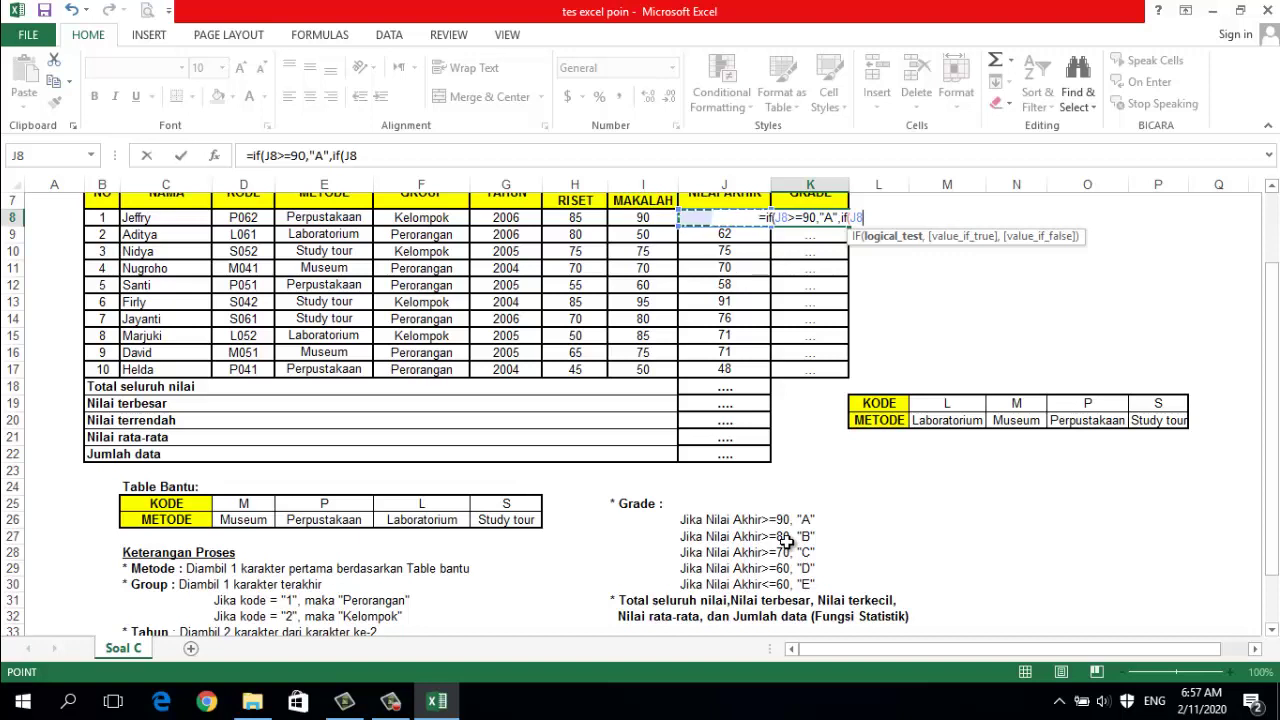
pyautogui.write('>')
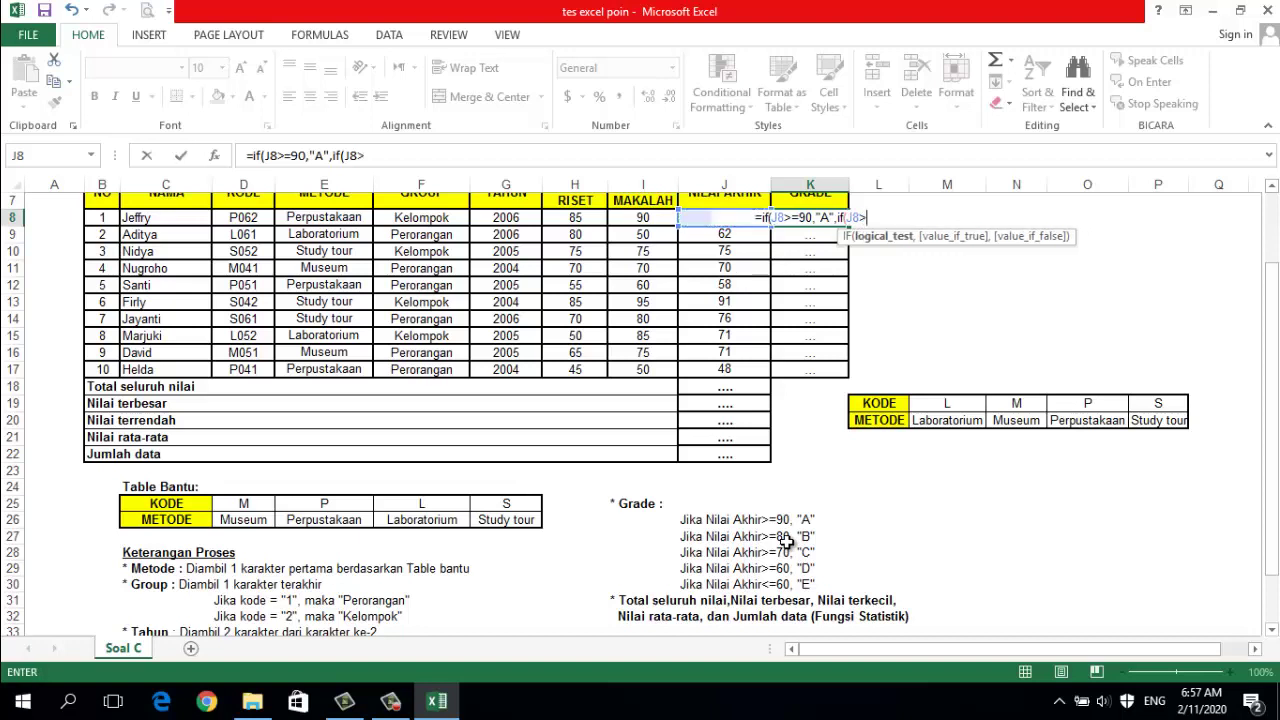
pyautogui.write('=')
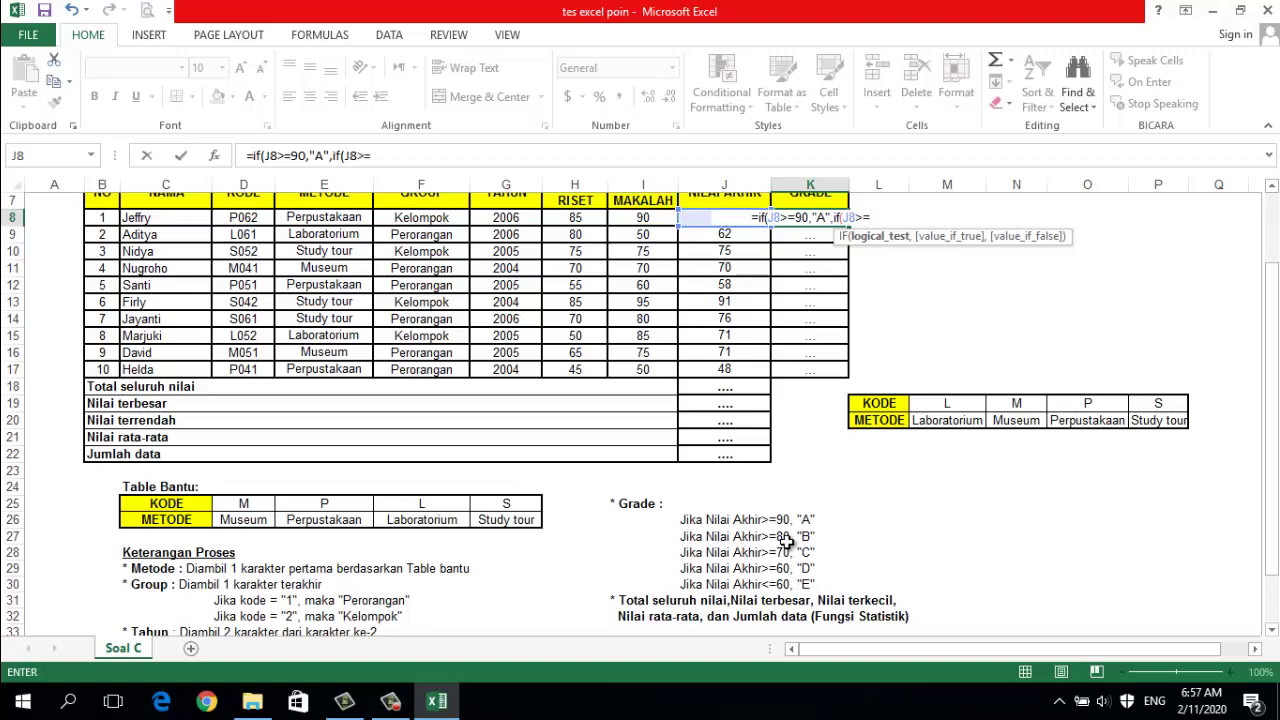
pyautogui.write('80')
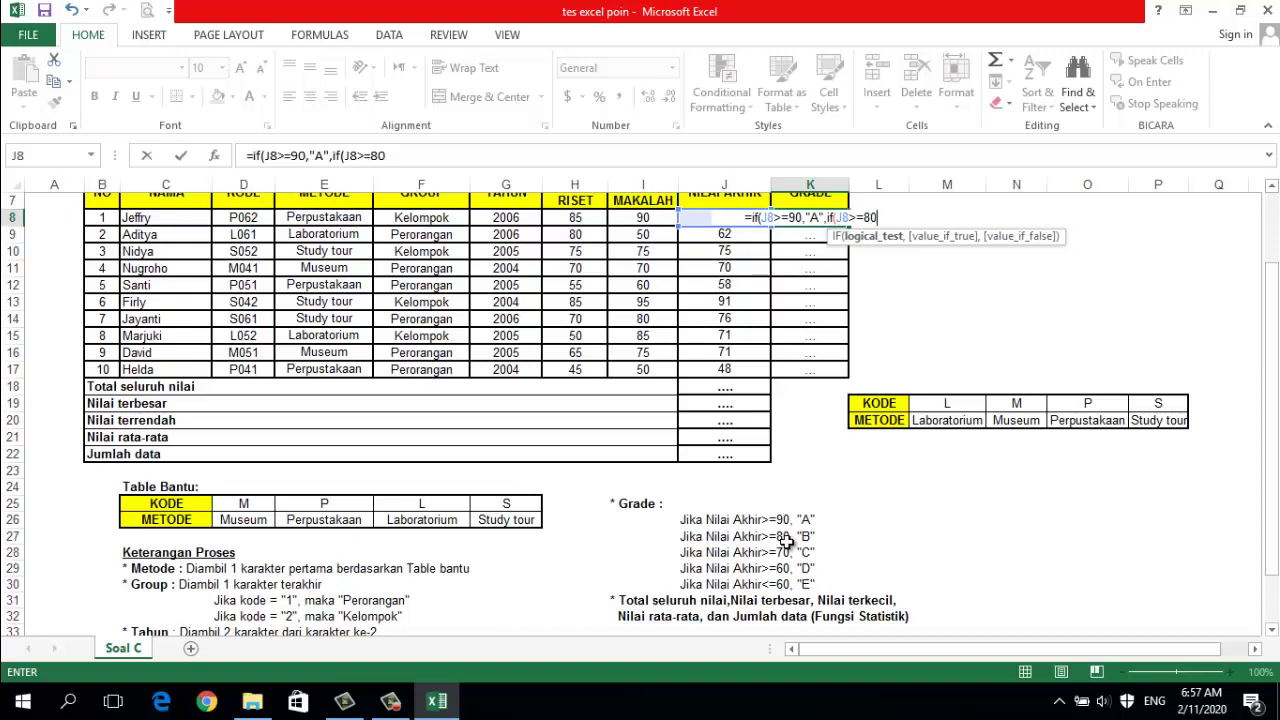
pyautogui.write(',')
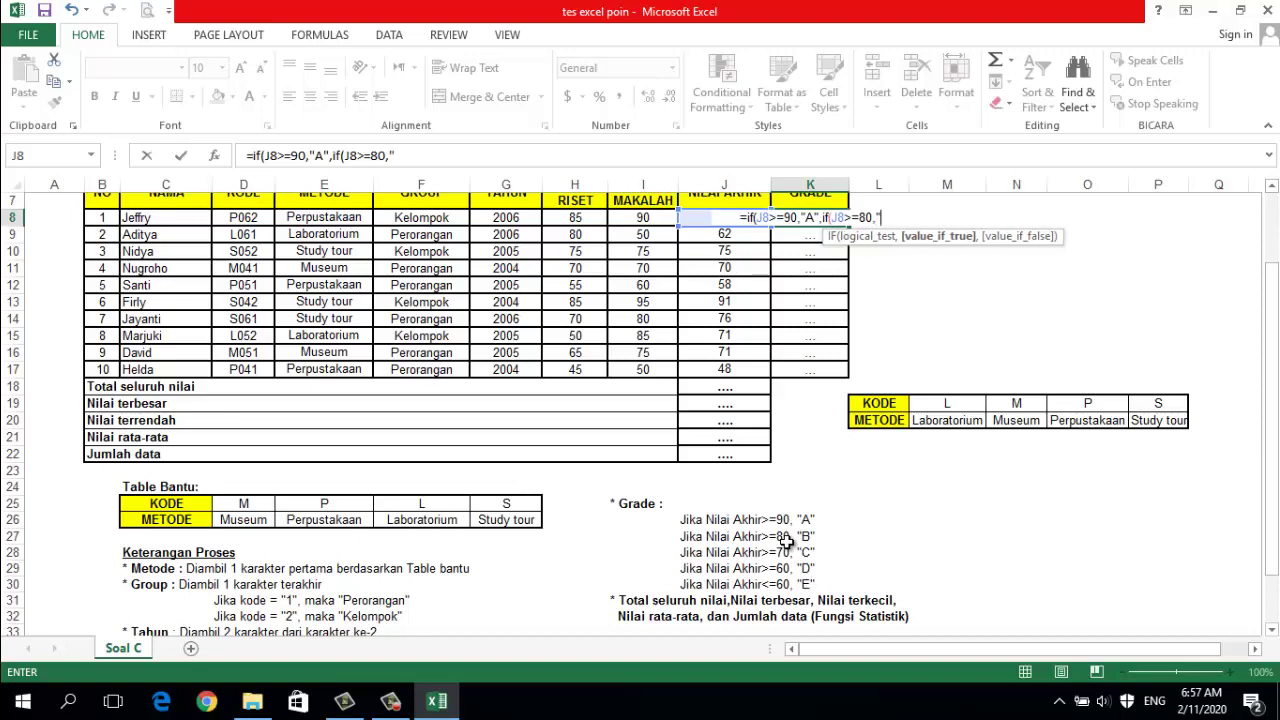
pyautogui.write('"B')
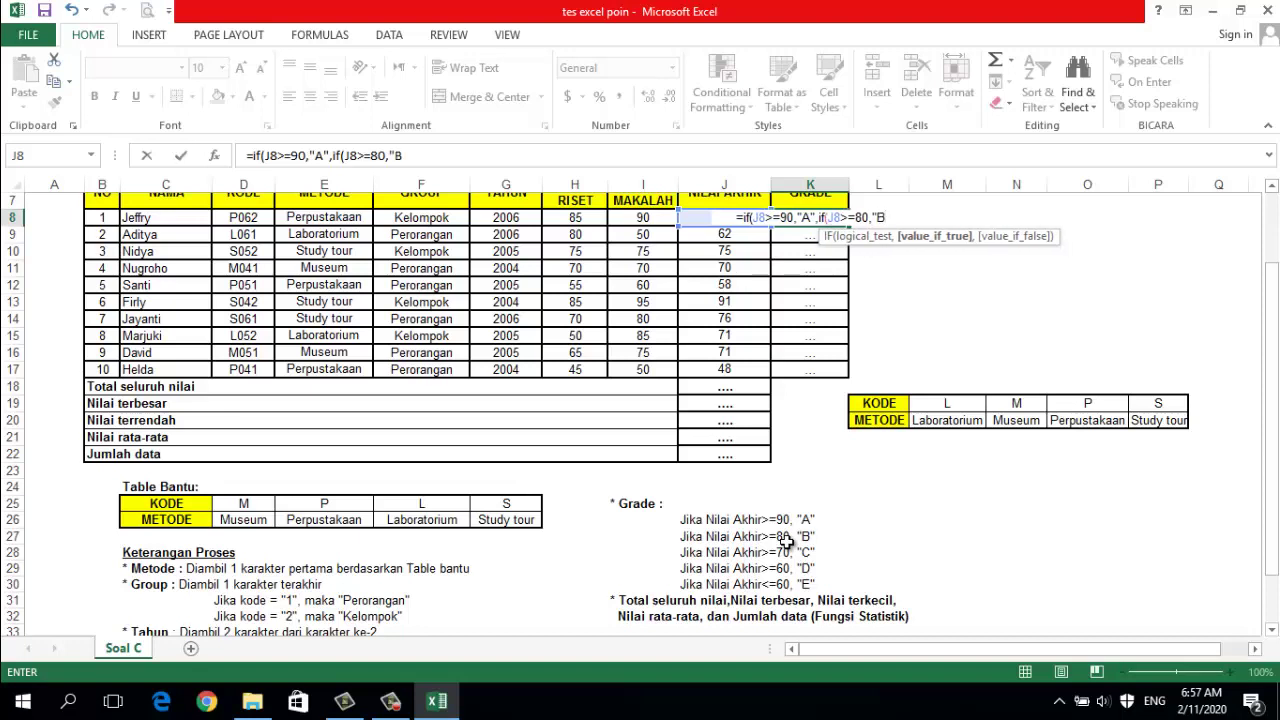
pyautogui.write('",')
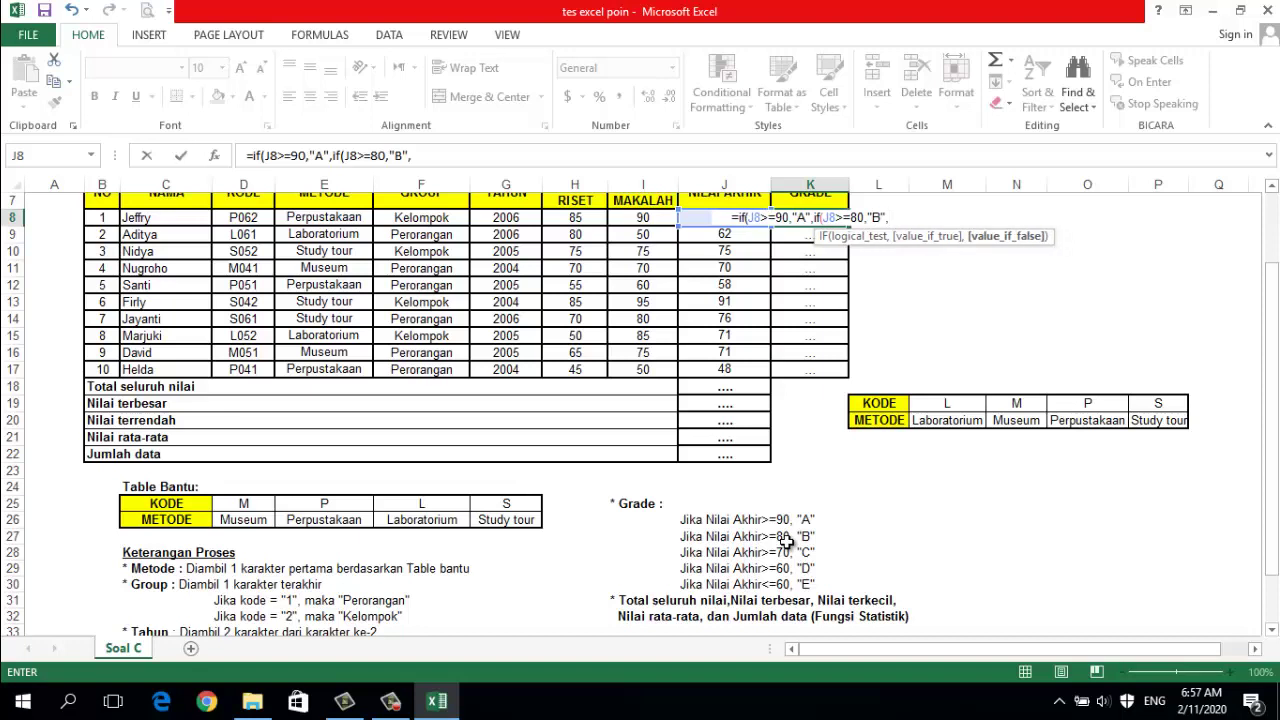
pyautogui.write('if(')
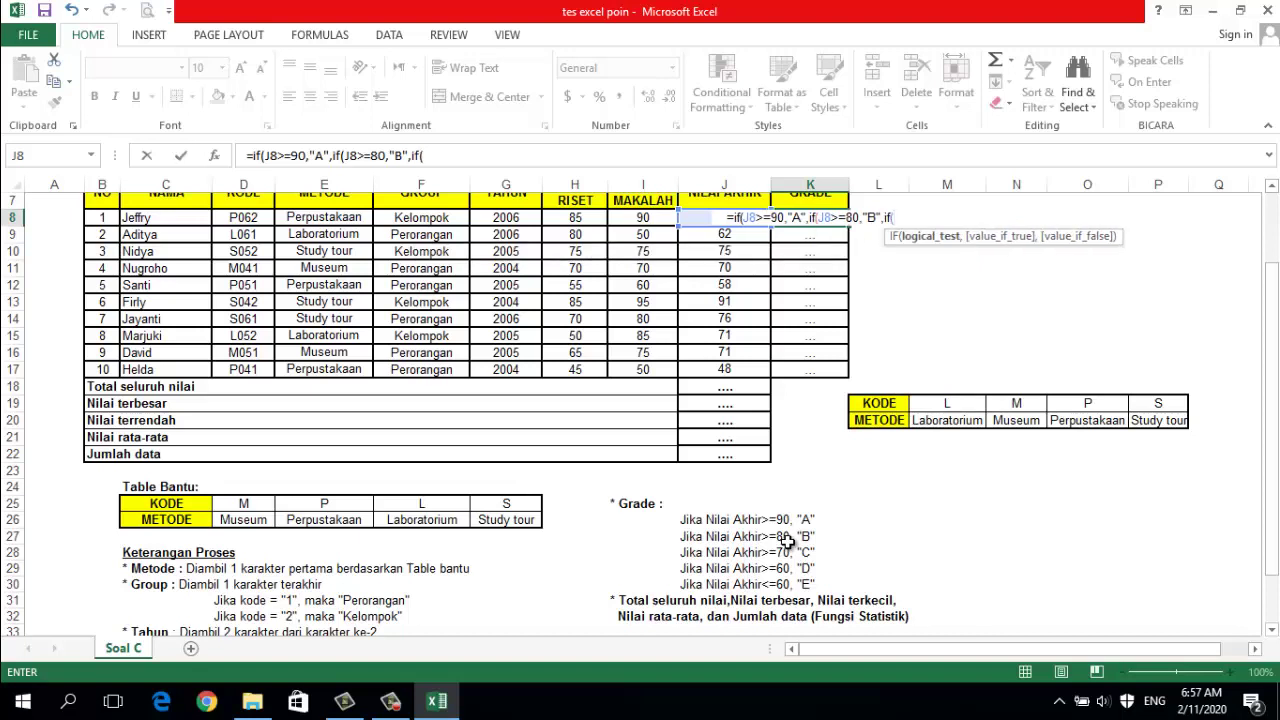
pyautogui.click(713, 217)
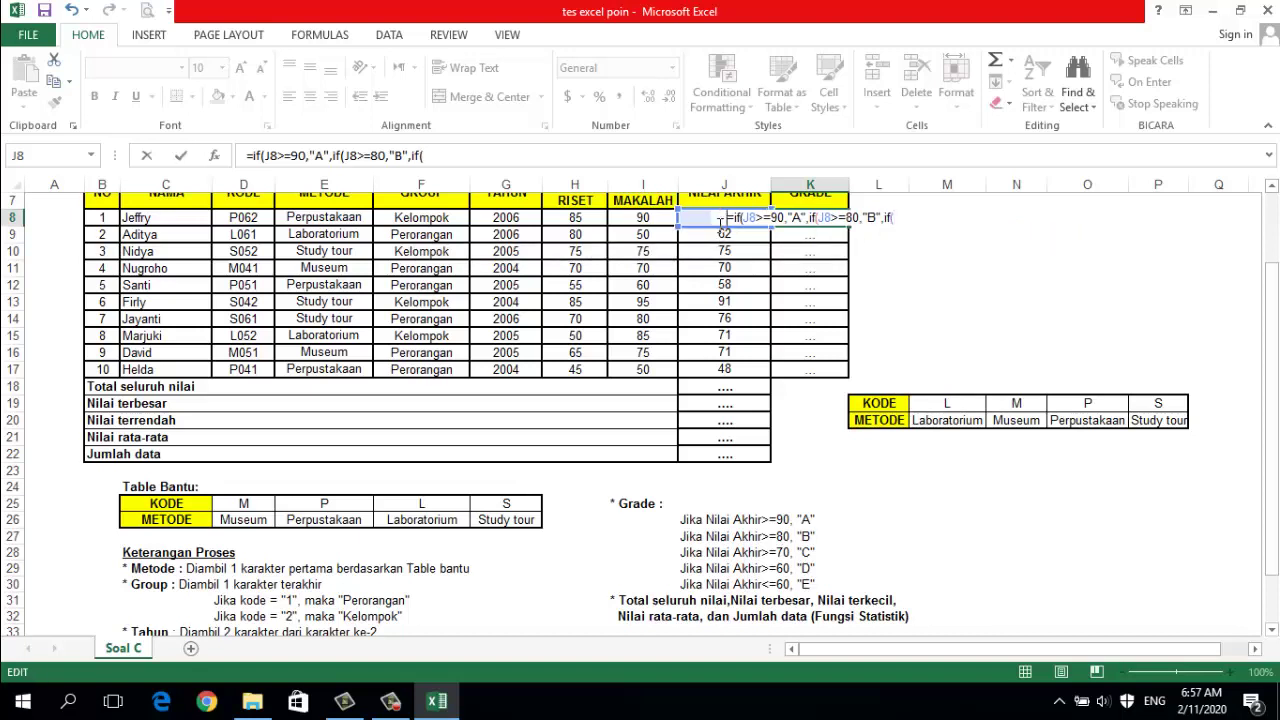
pyautogui.press('Escape')
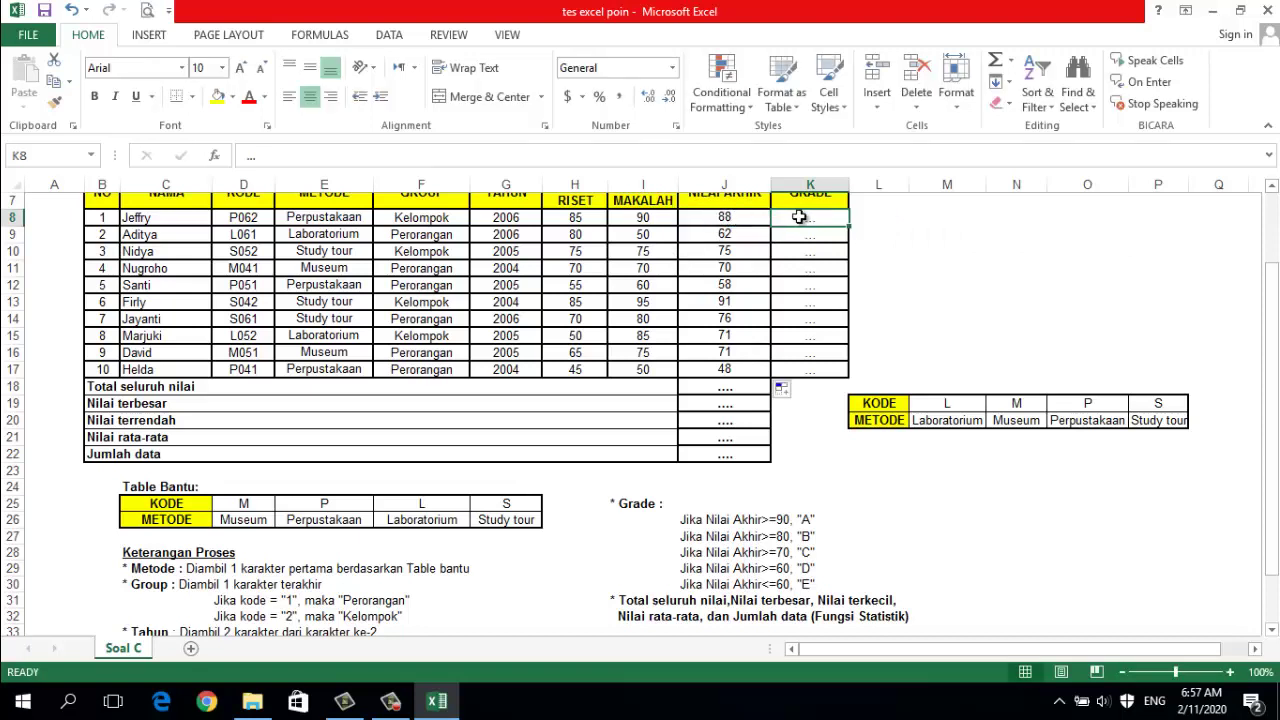
# - In K8, start the grade formula =IF(J8>=90,"A",IF( testing the final score
pyautogui.click(445, 67)
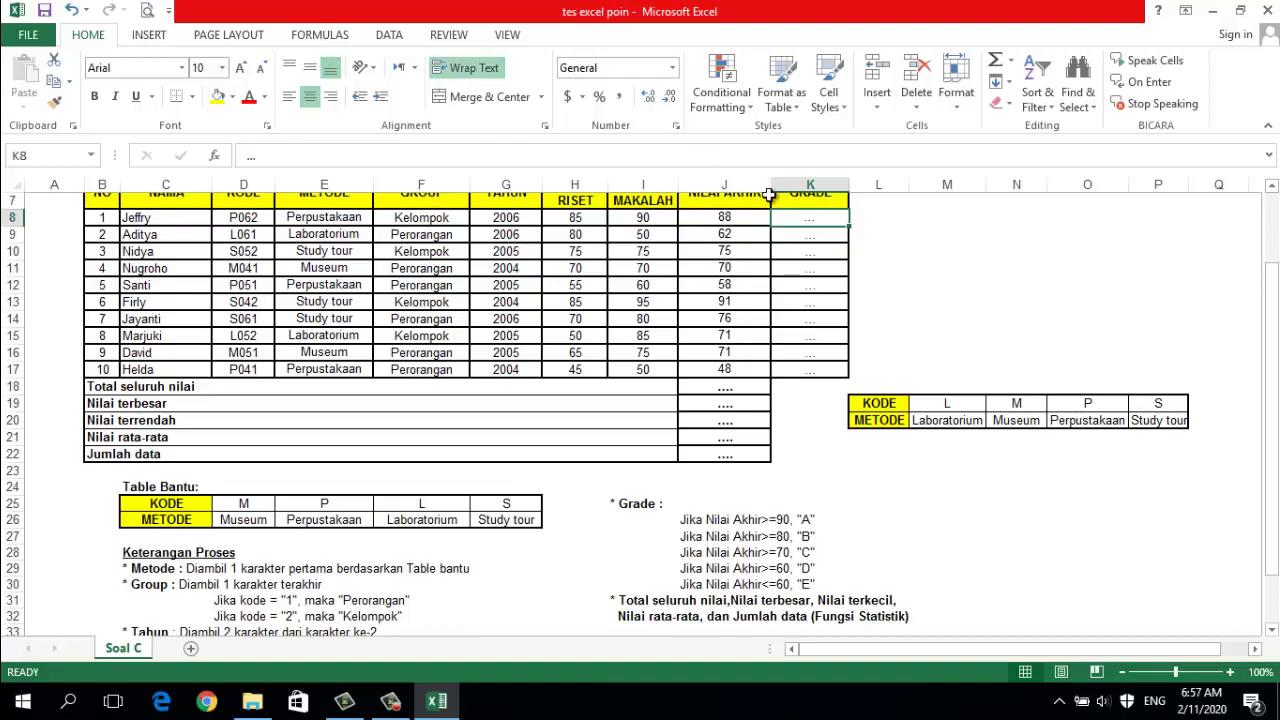
pyautogui.write('=')
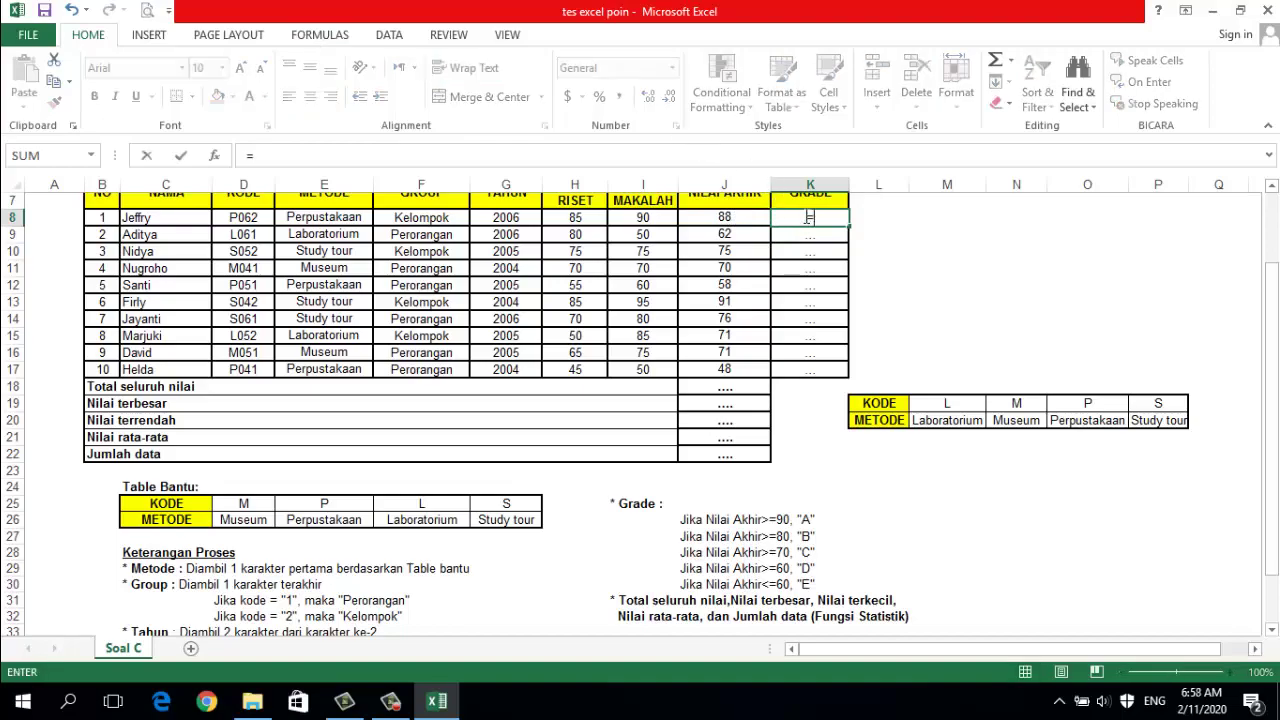
pyautogui.write('if(')
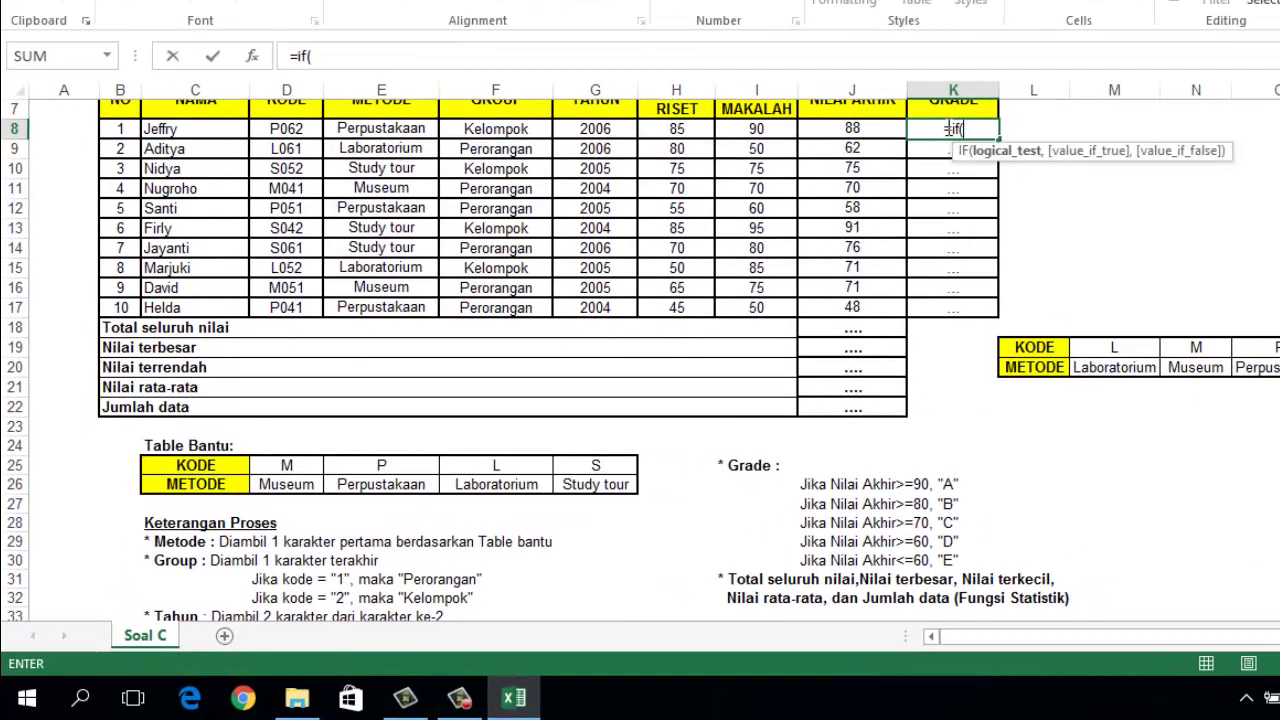
pyautogui.click(869, 132)
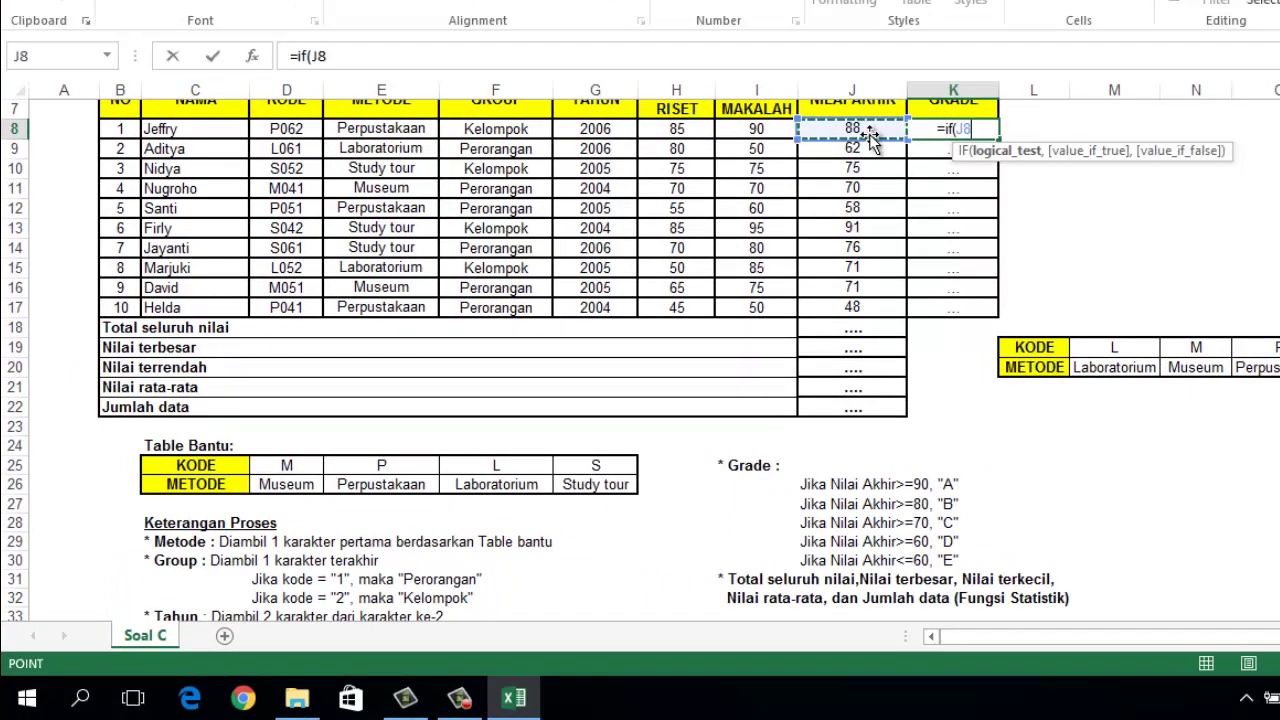
pyautogui.write('>')
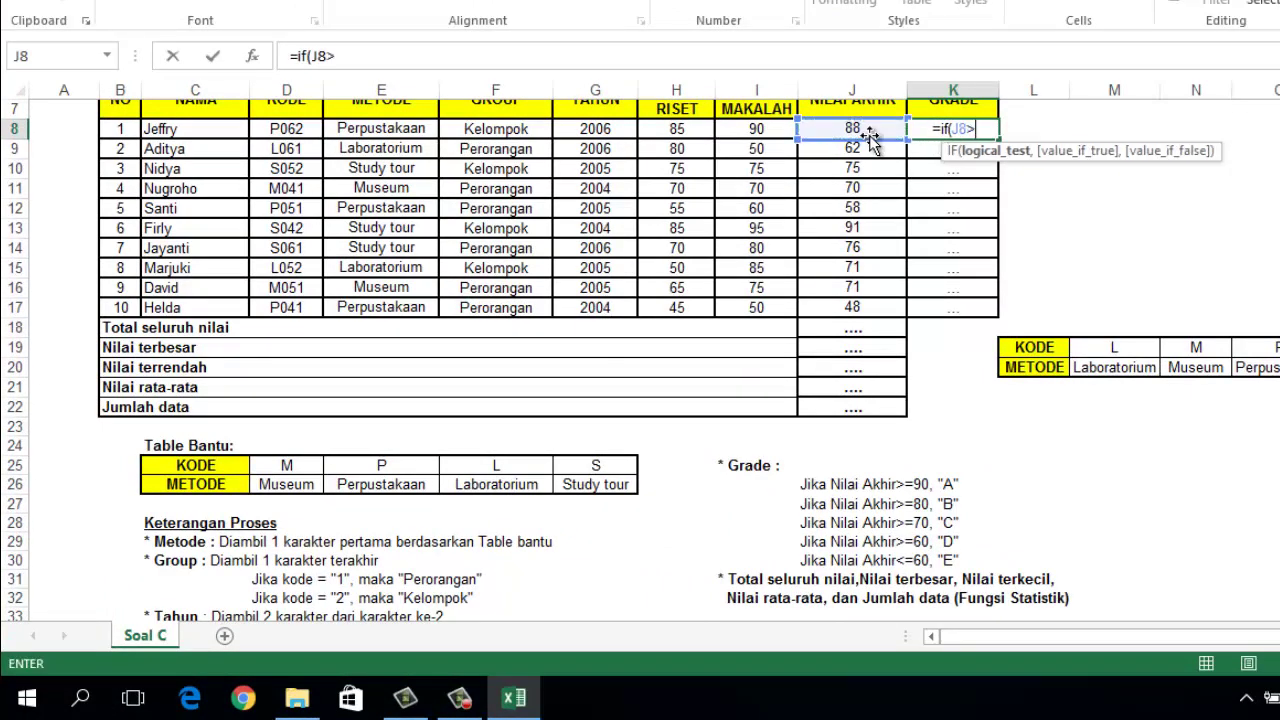
pyautogui.write('=9')
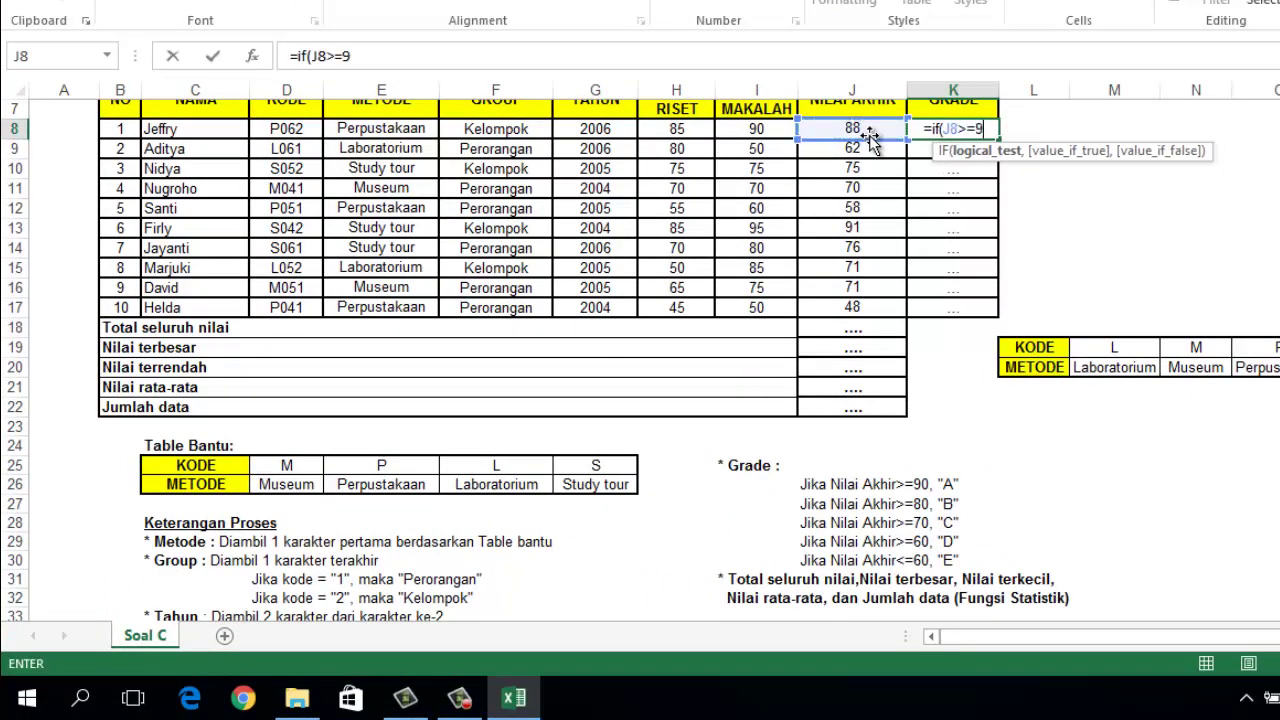
pyautogui.write('0,')
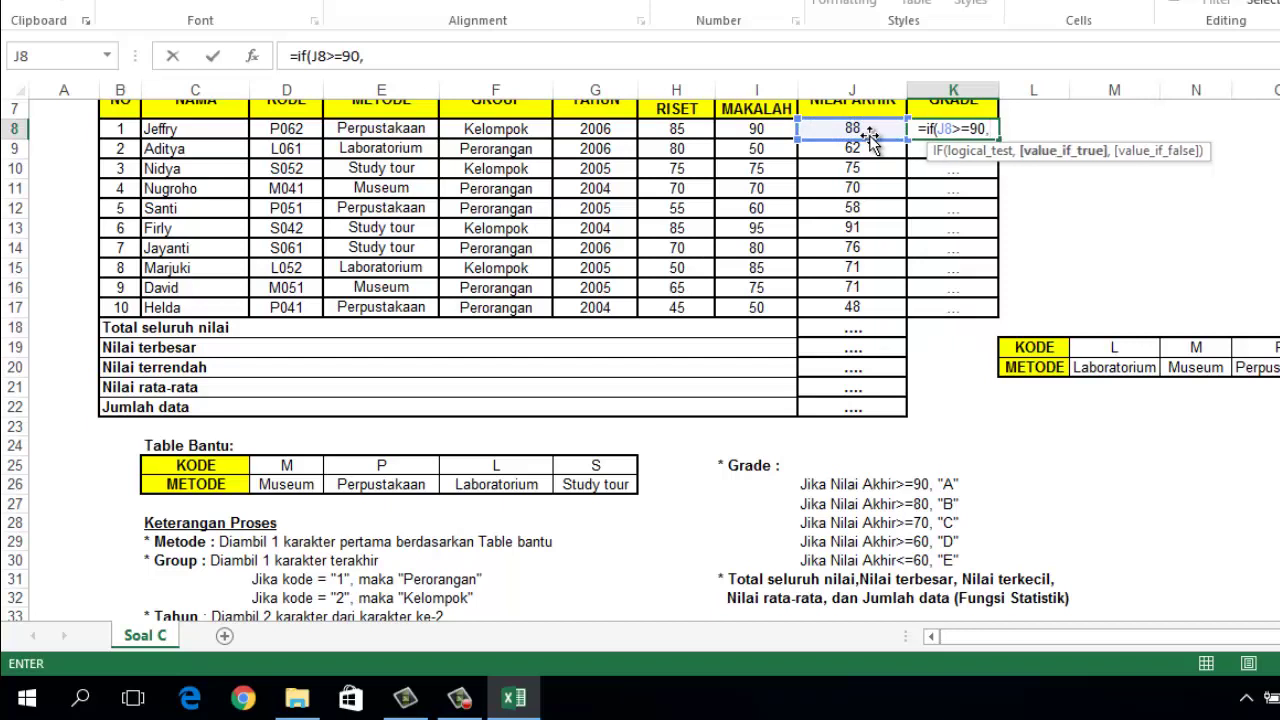
pyautogui.write('"')
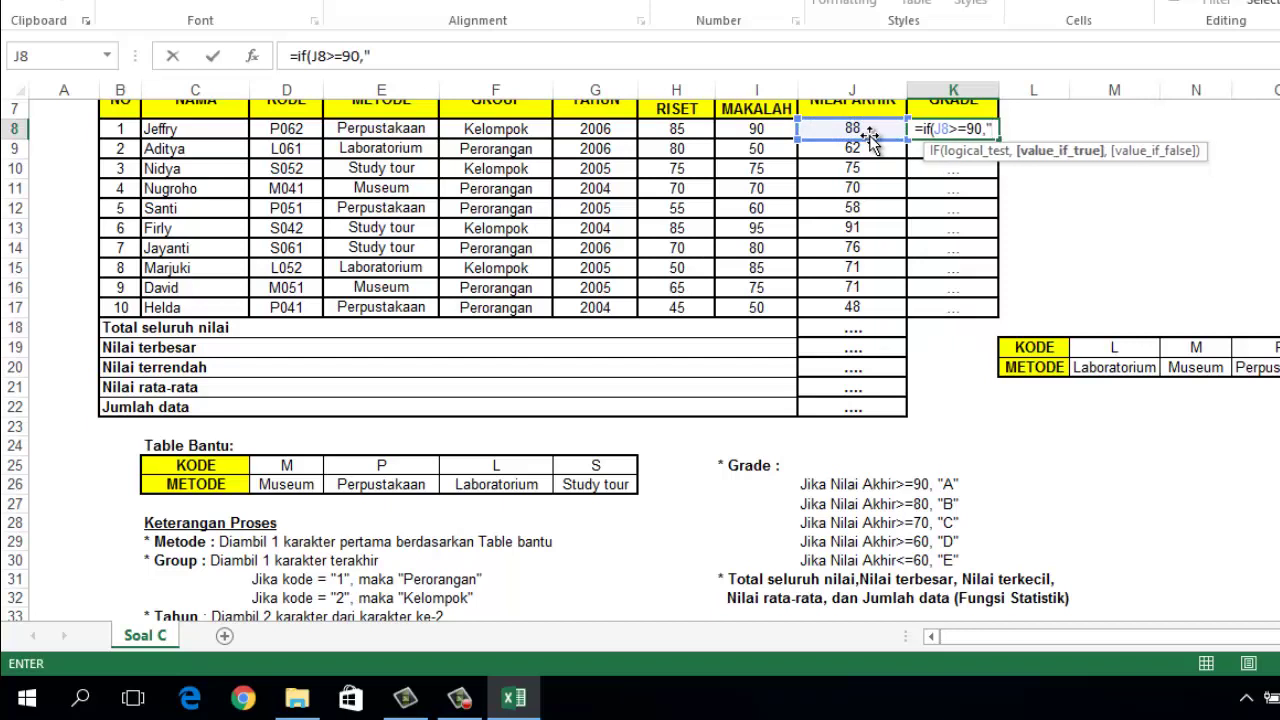
pyautogui.write('A"')
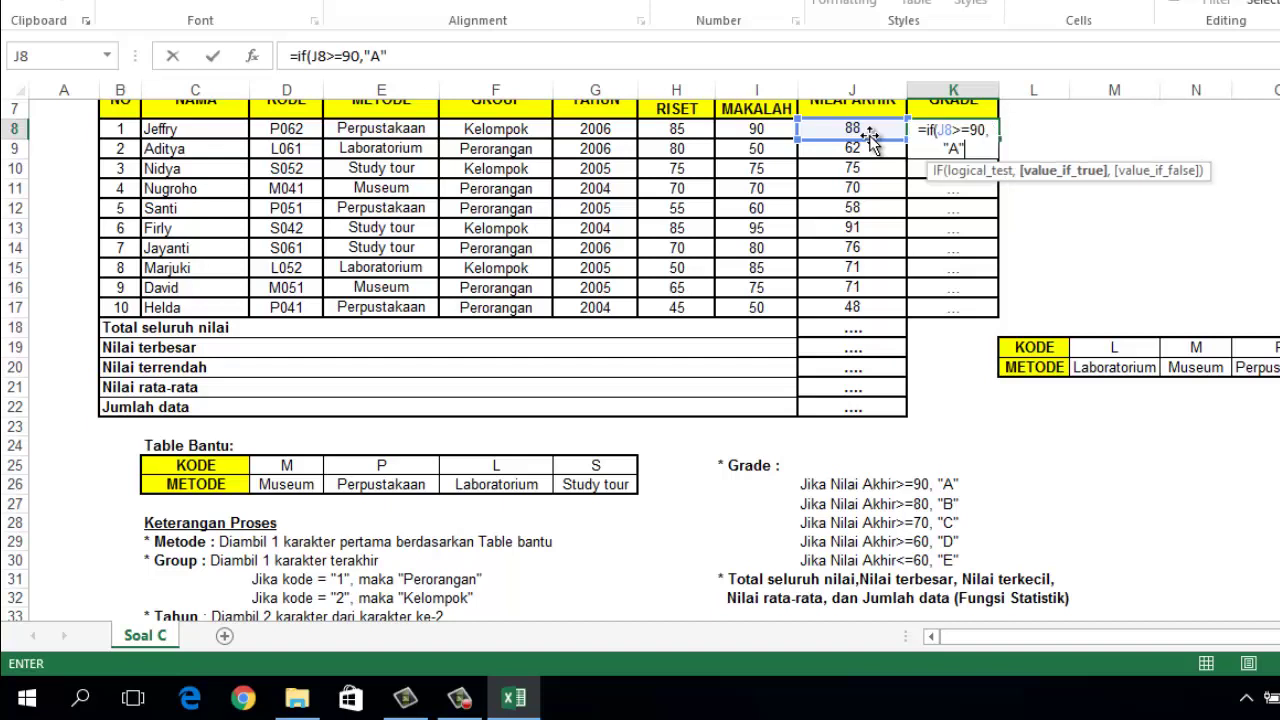
pyautogui.write(',')
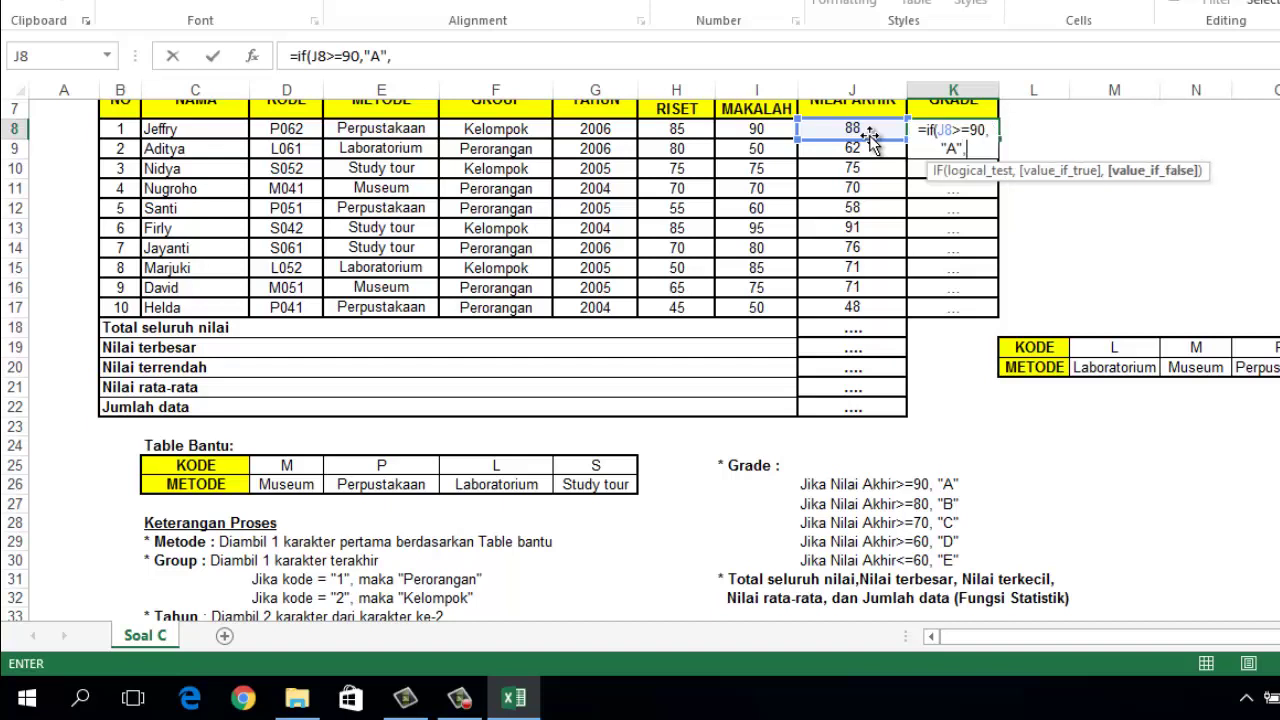
pyautogui.write('if')
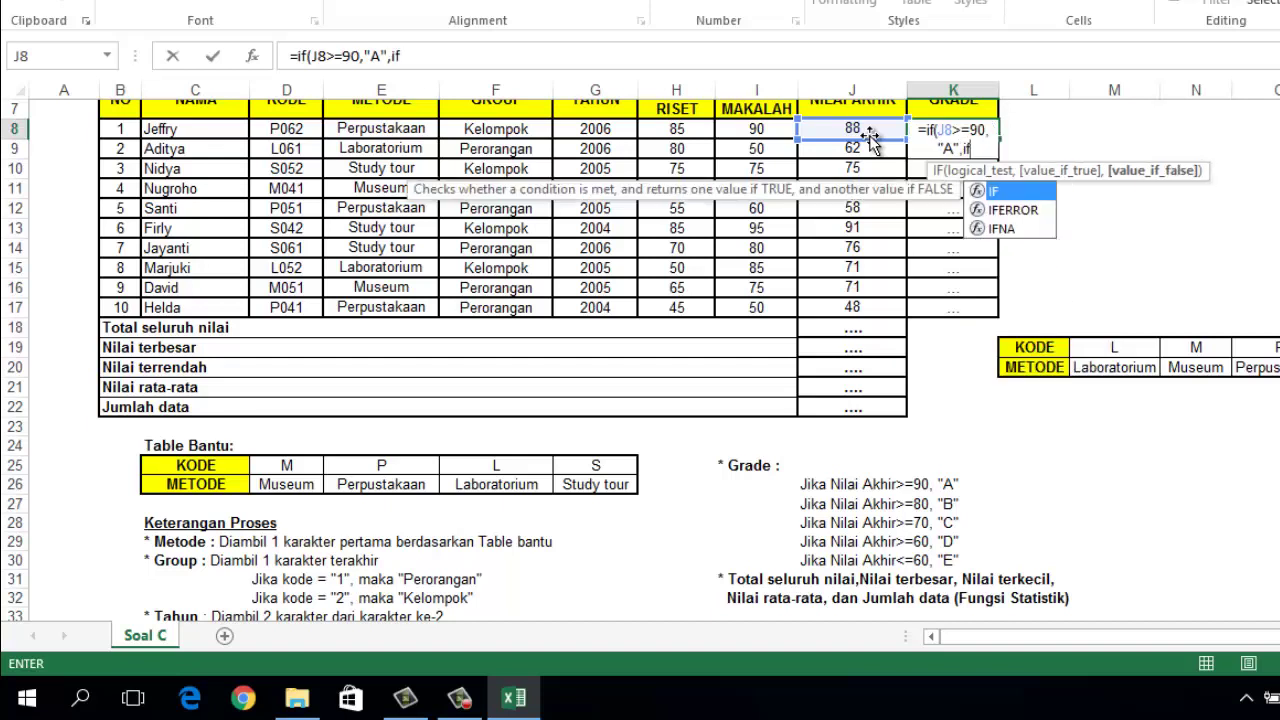
pyautogui.write('(')
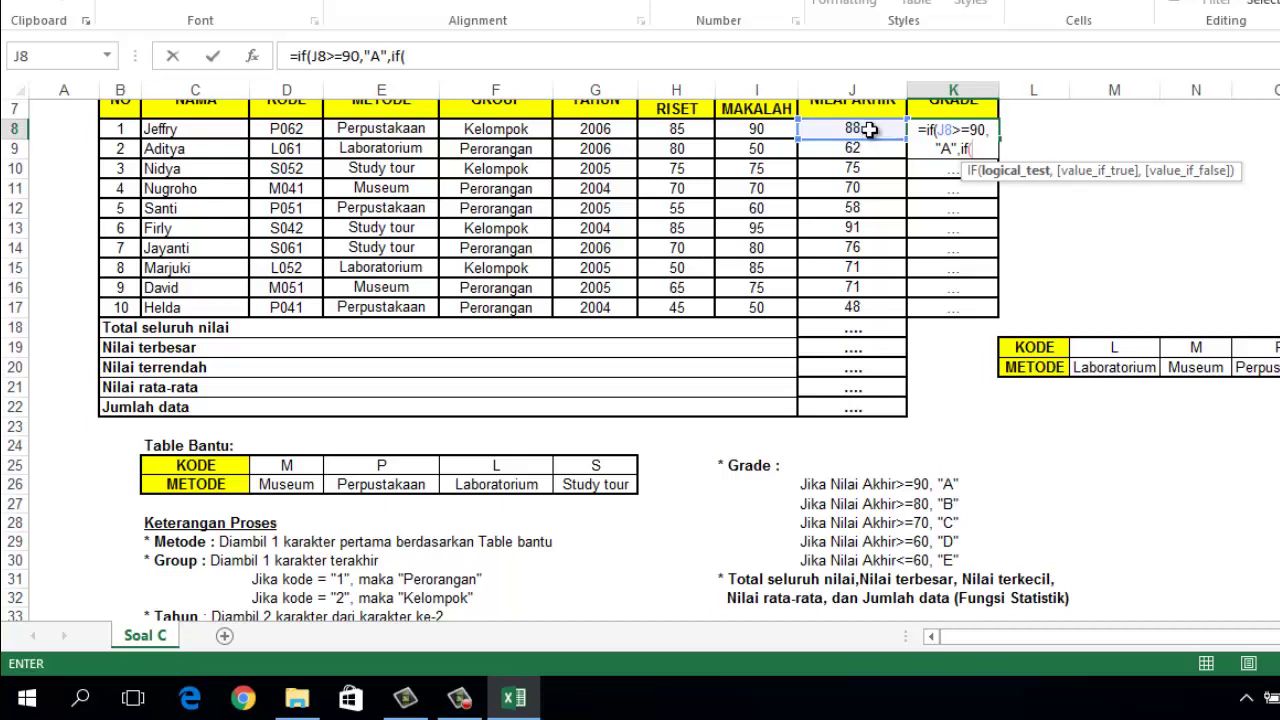
# - Add K8's remaining tests: J8>=80 gives "B", >=70 "C", >=60 "D", otherwise "E"
pyautogui.click(866, 130)
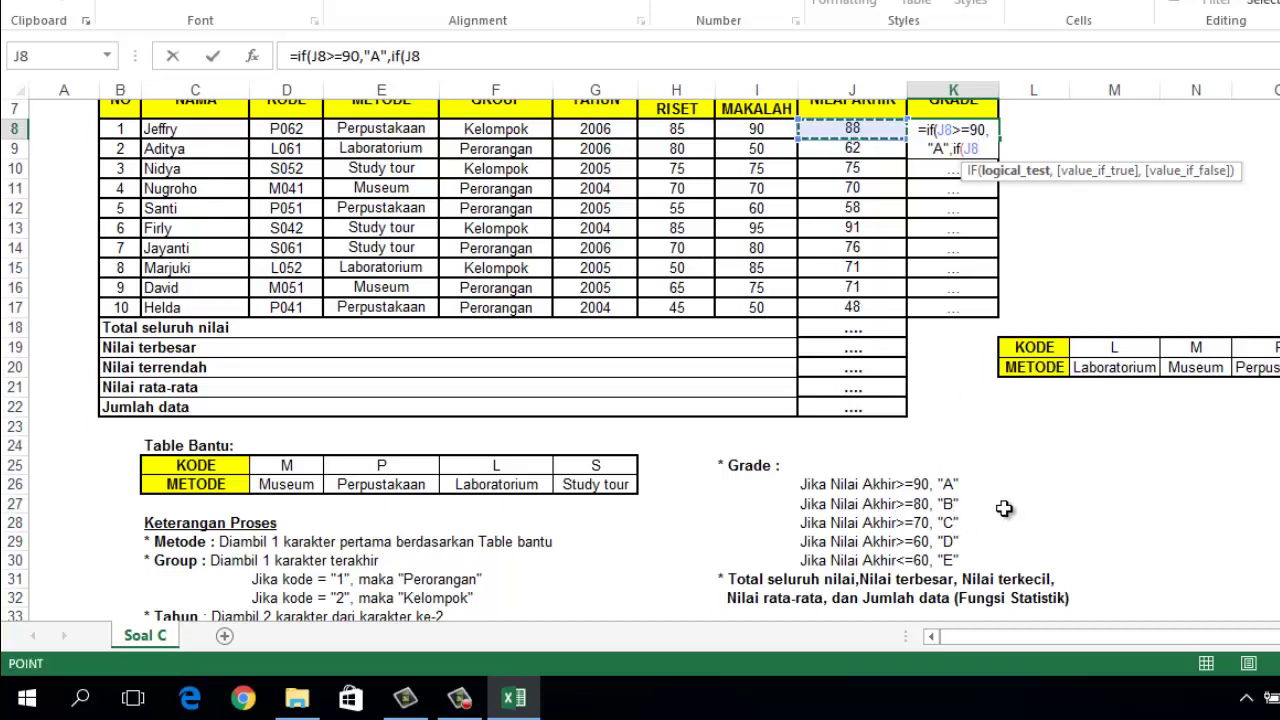
pyautogui.write('>=8')
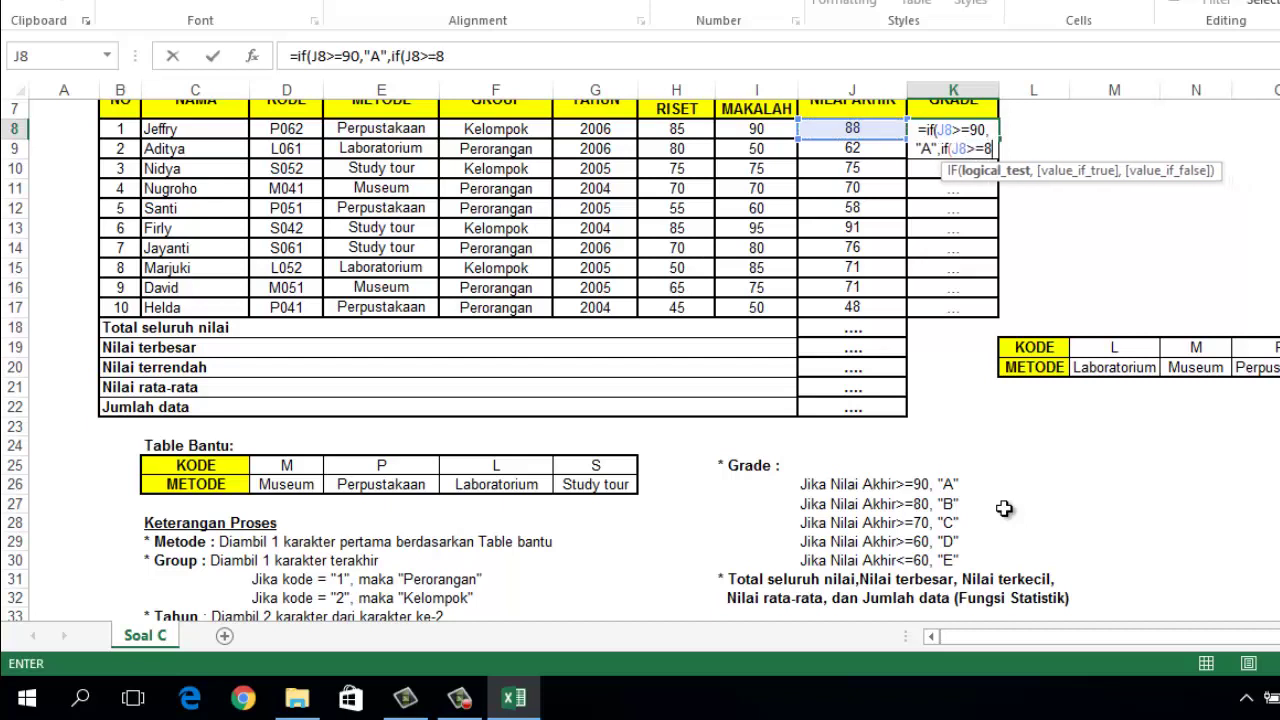
pyautogui.write('0,')
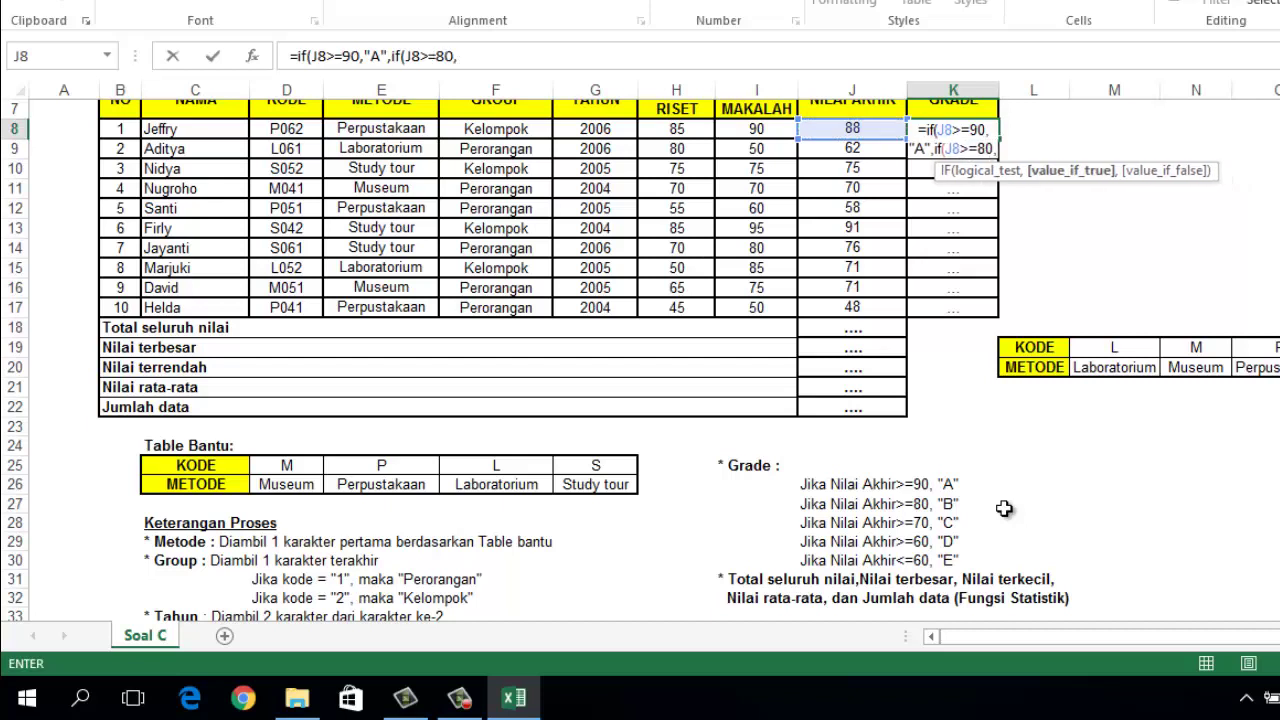
pyautogui.write('"B')
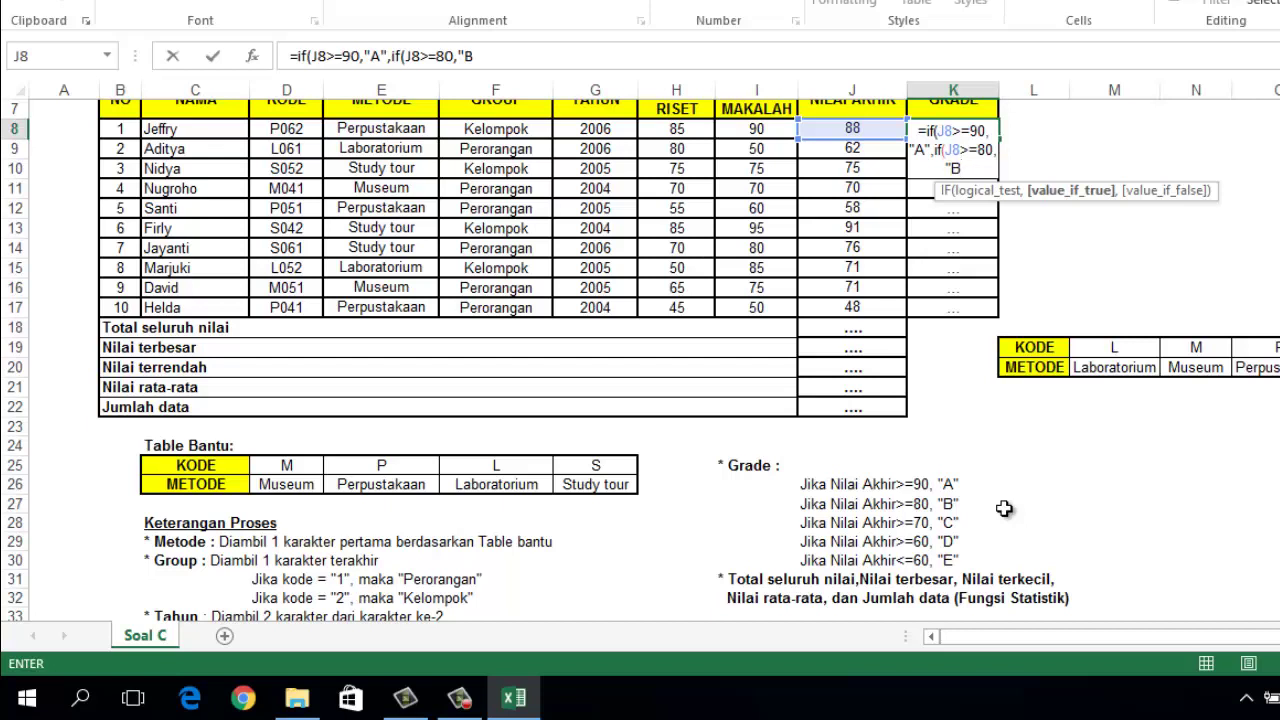
pyautogui.write('"')
pyautogui.write(',if')
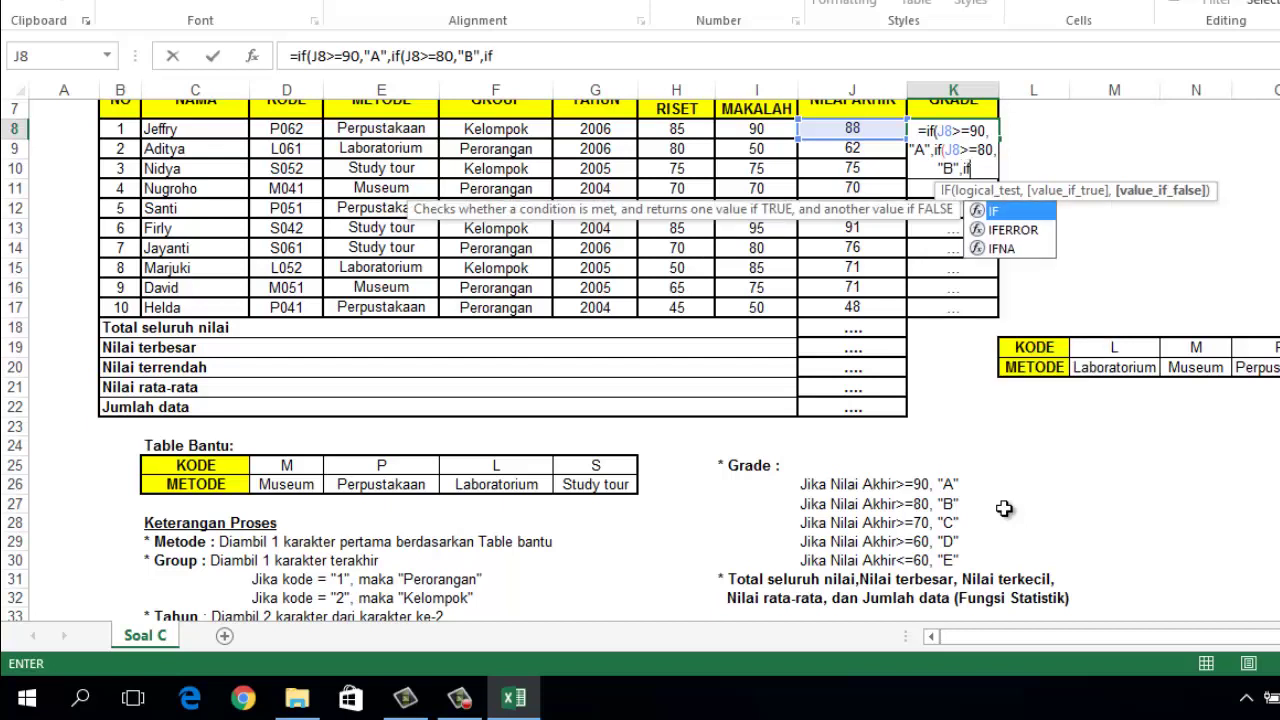
pyautogui.write('(')
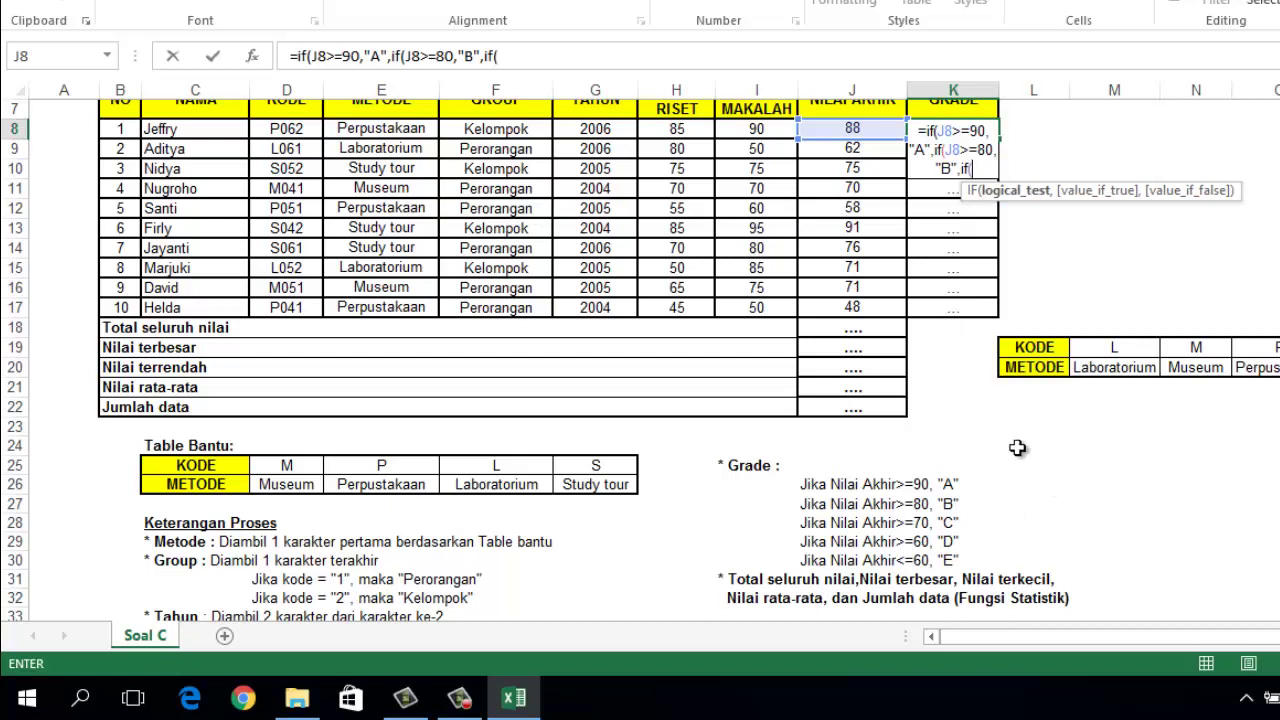
pyautogui.click(845, 126)
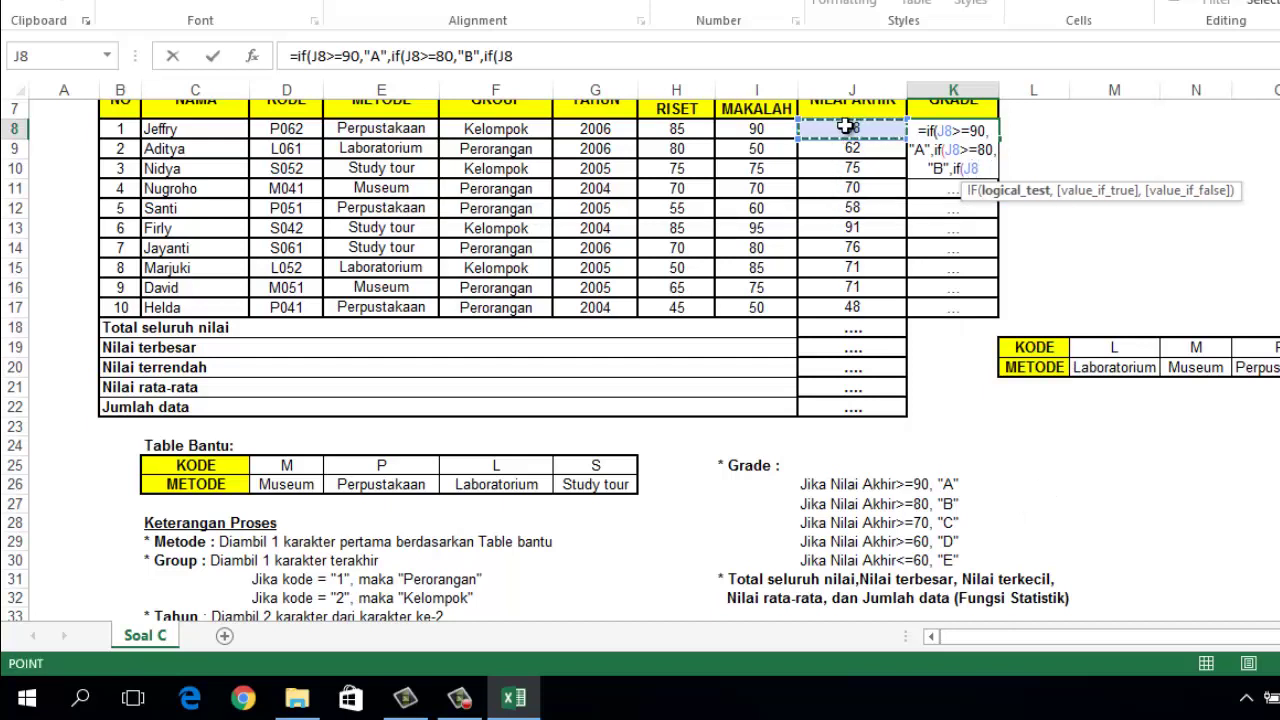
pyautogui.write('>=7')
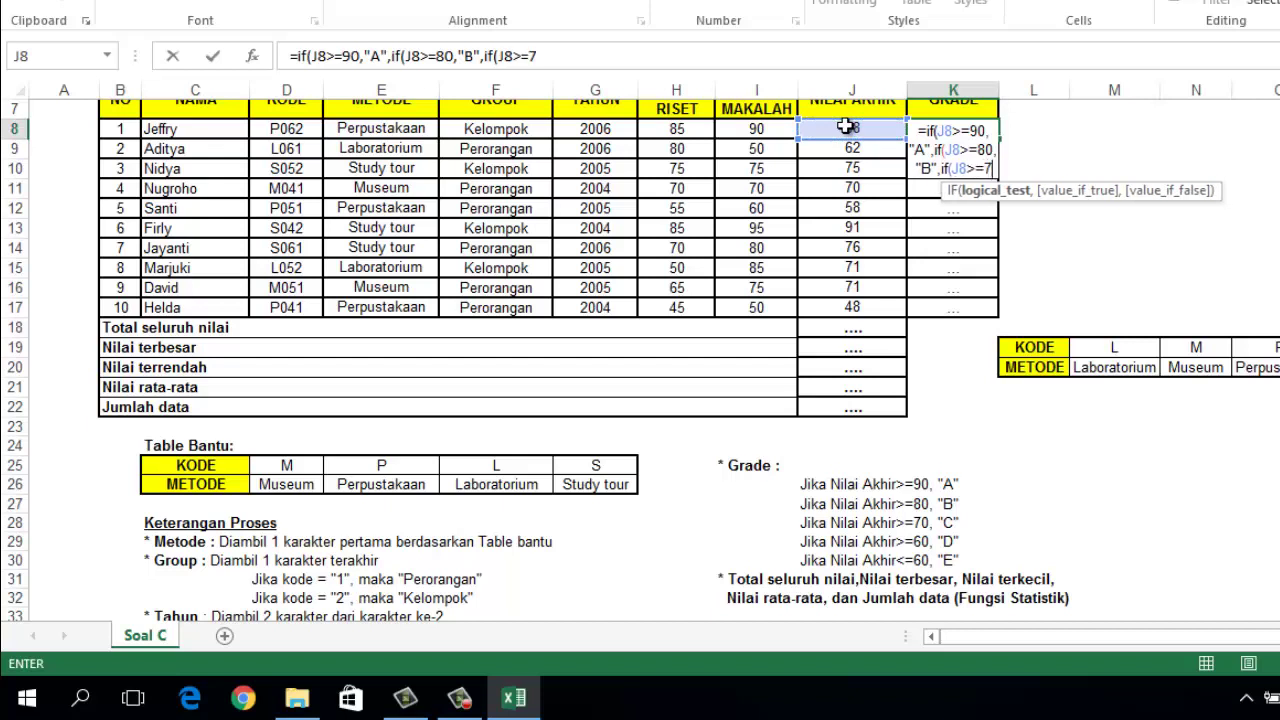
pyautogui.write('0')
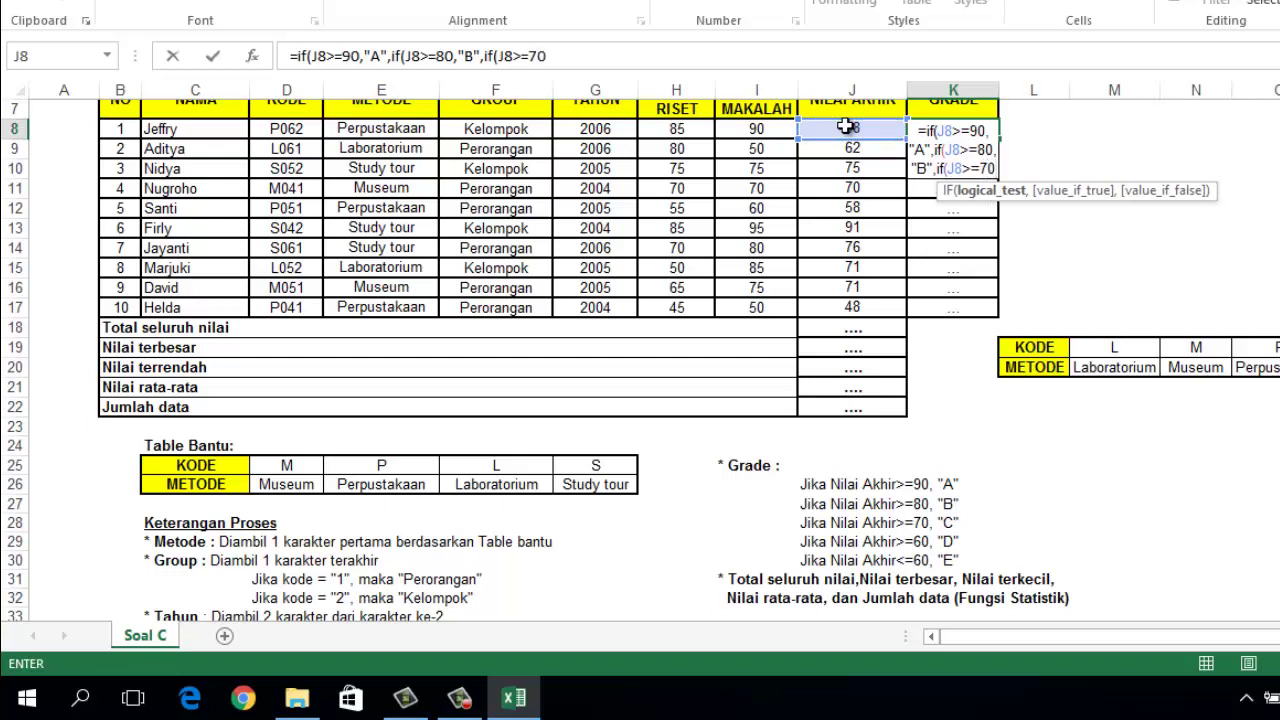
pyautogui.write(',')
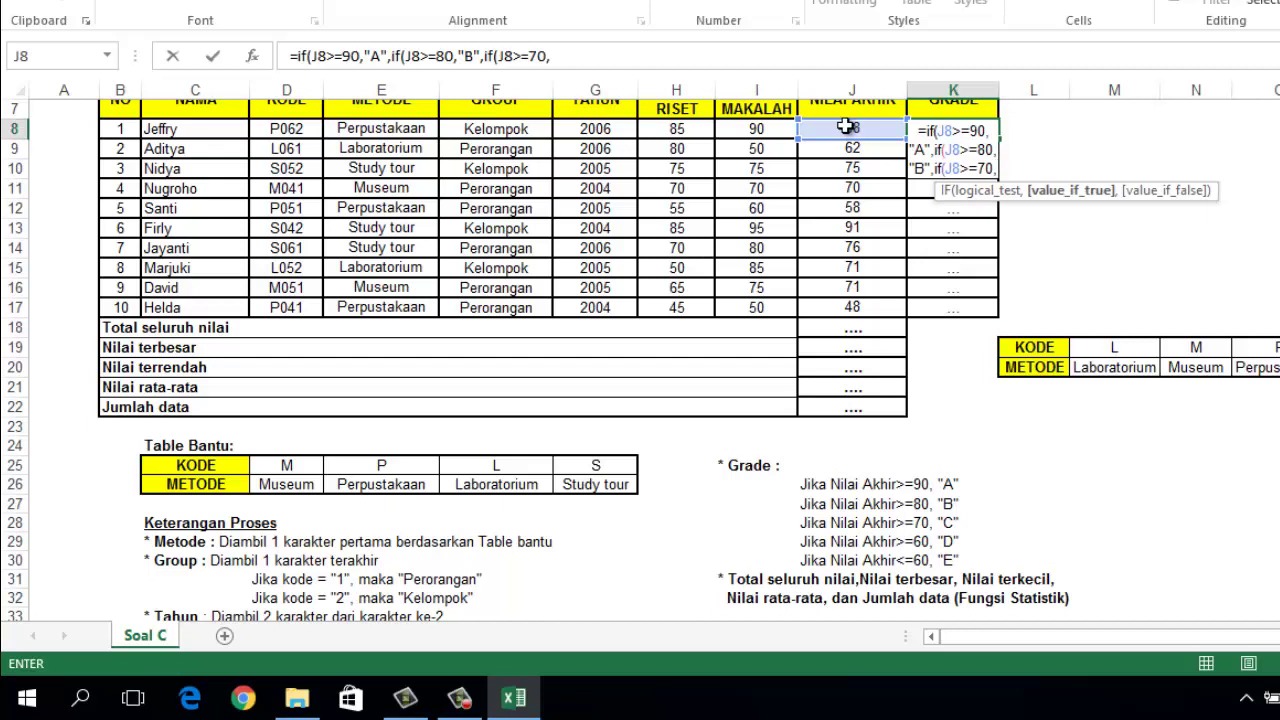
pyautogui.write('"')
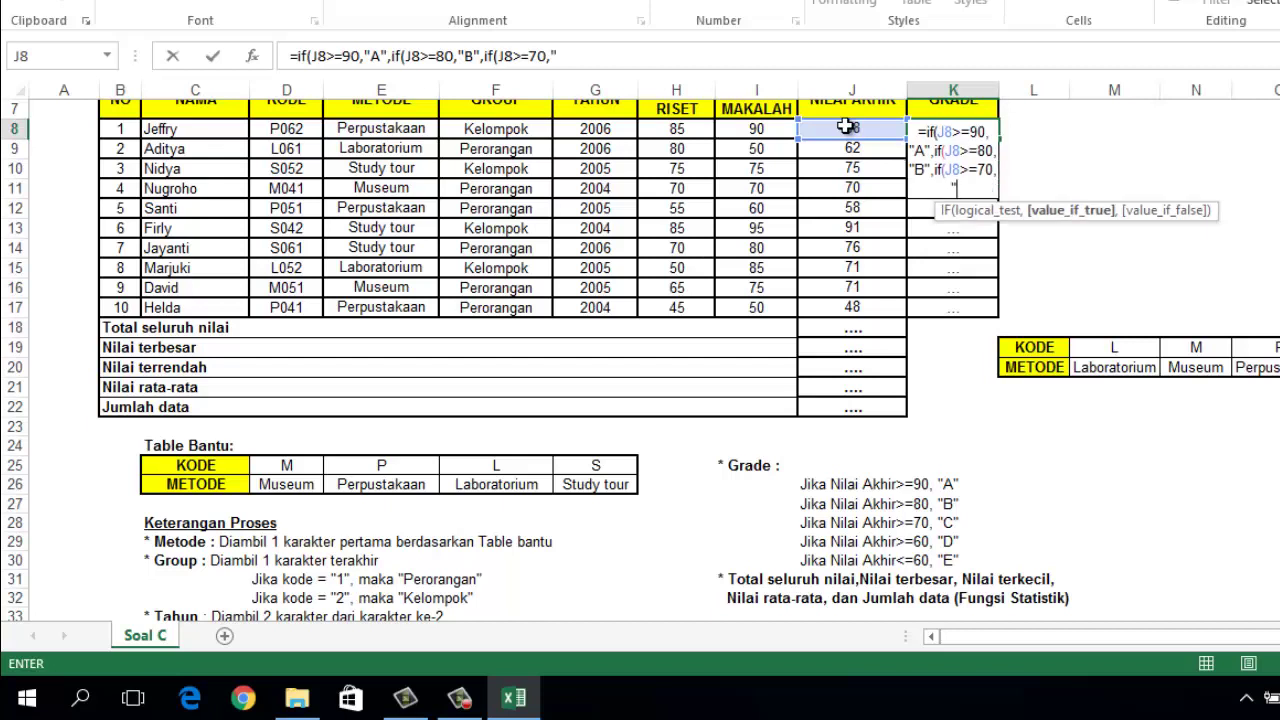
pyautogui.write('C')
pyautogui.write('"')
pyautogui.write(',if')
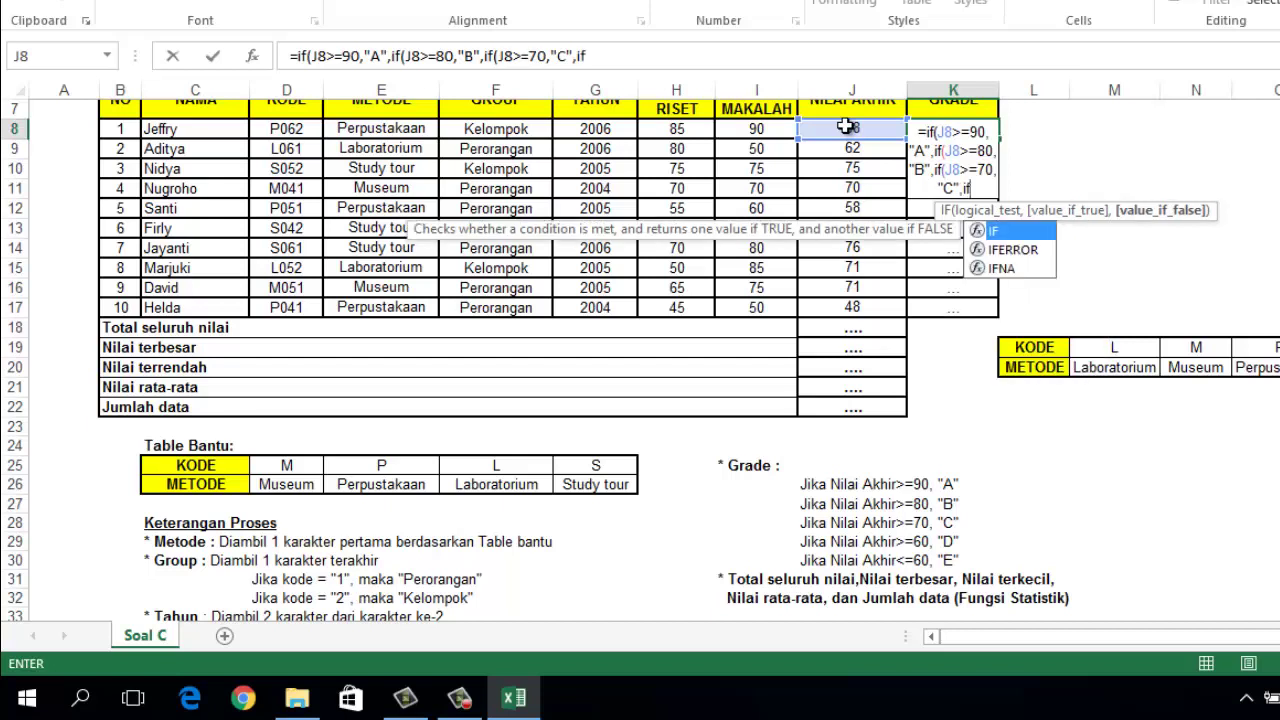
pyautogui.write('(')
pyautogui.click(846, 126)
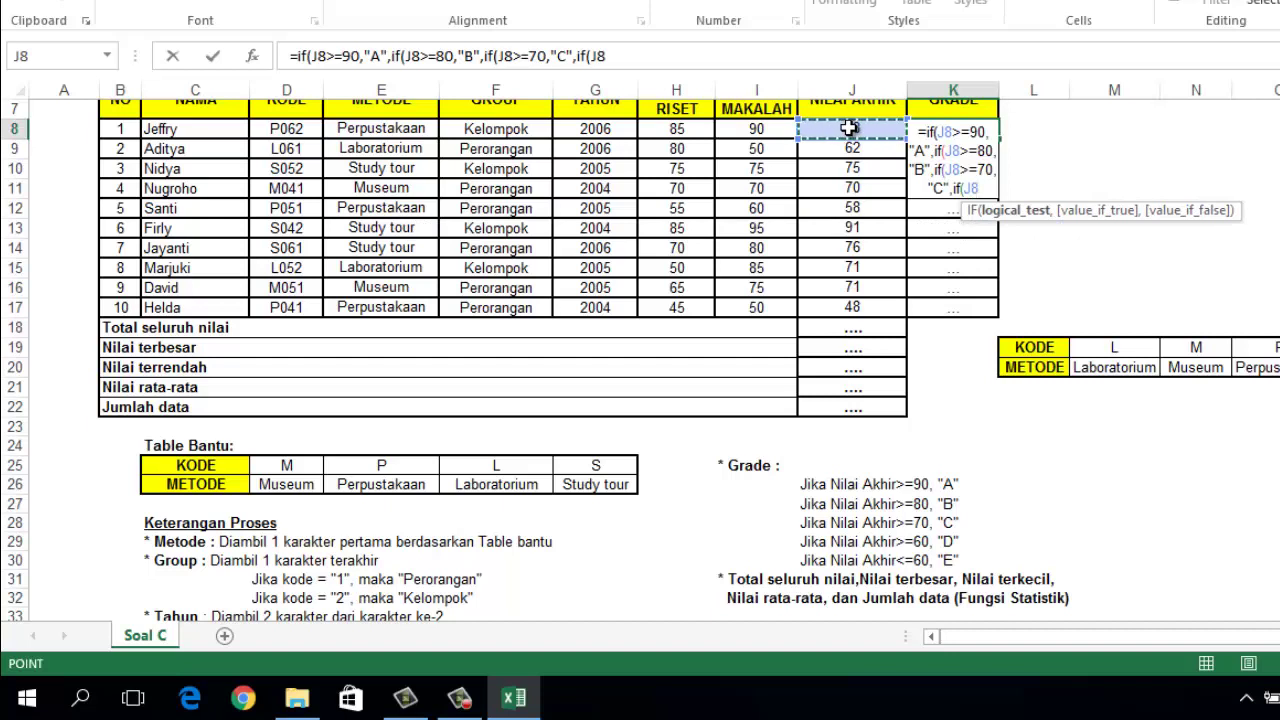
pyautogui.write('>')
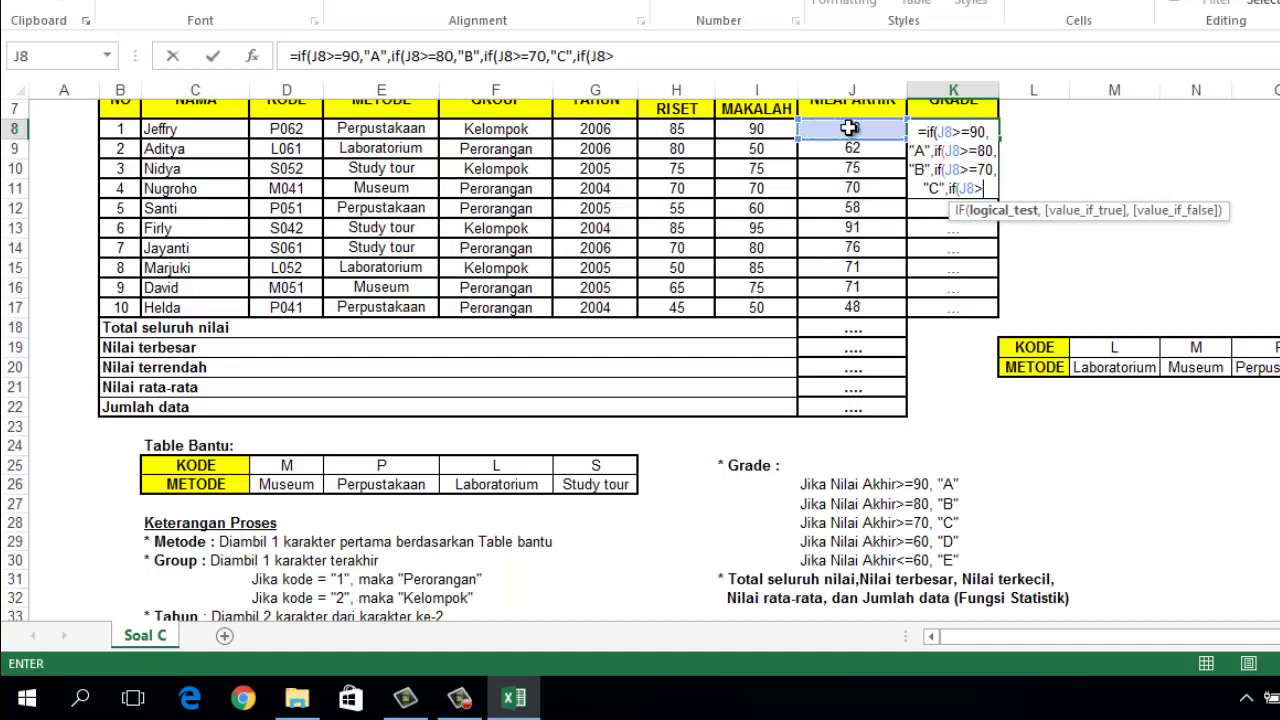
pyautogui.write('=6')
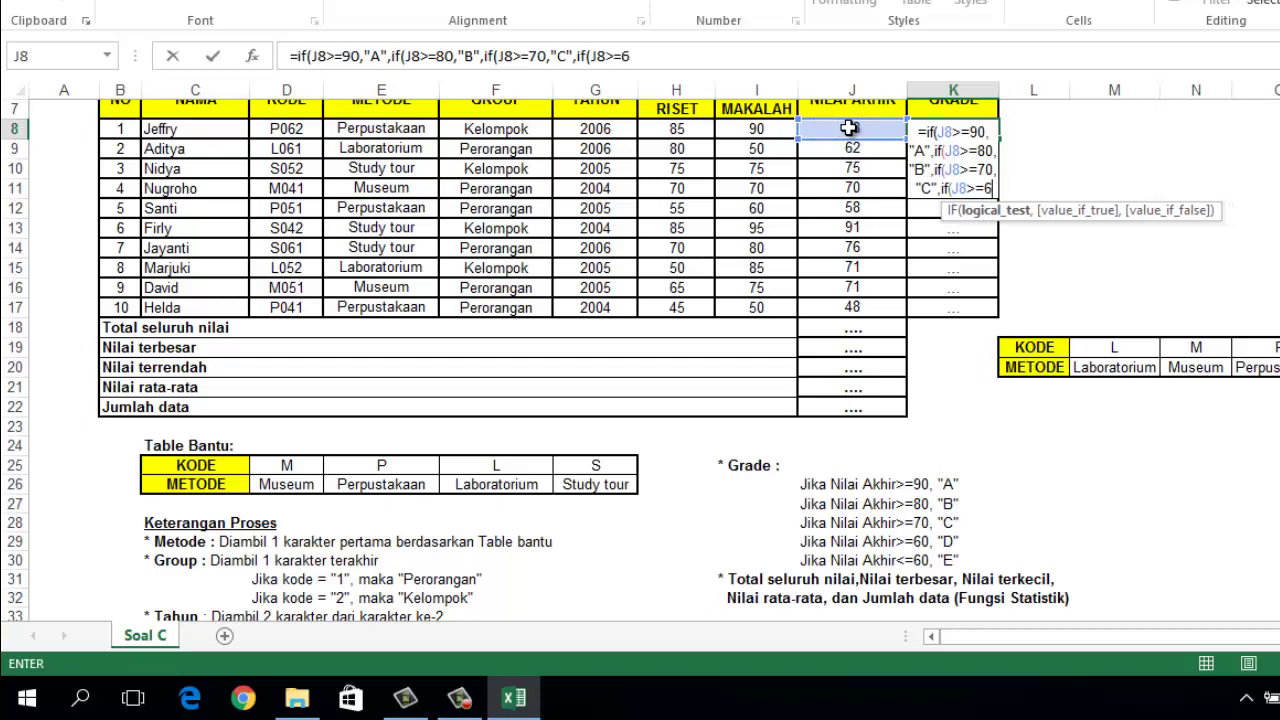
pyautogui.write('0,')
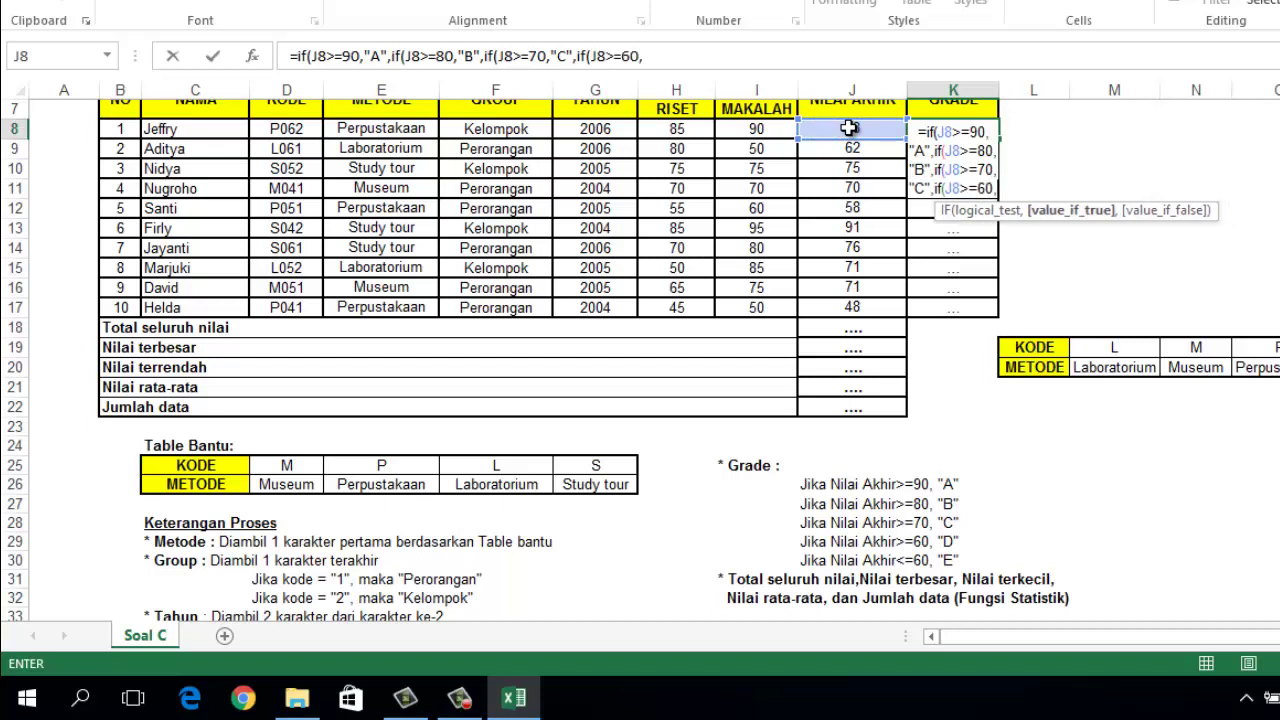
pyautogui.write('"D')
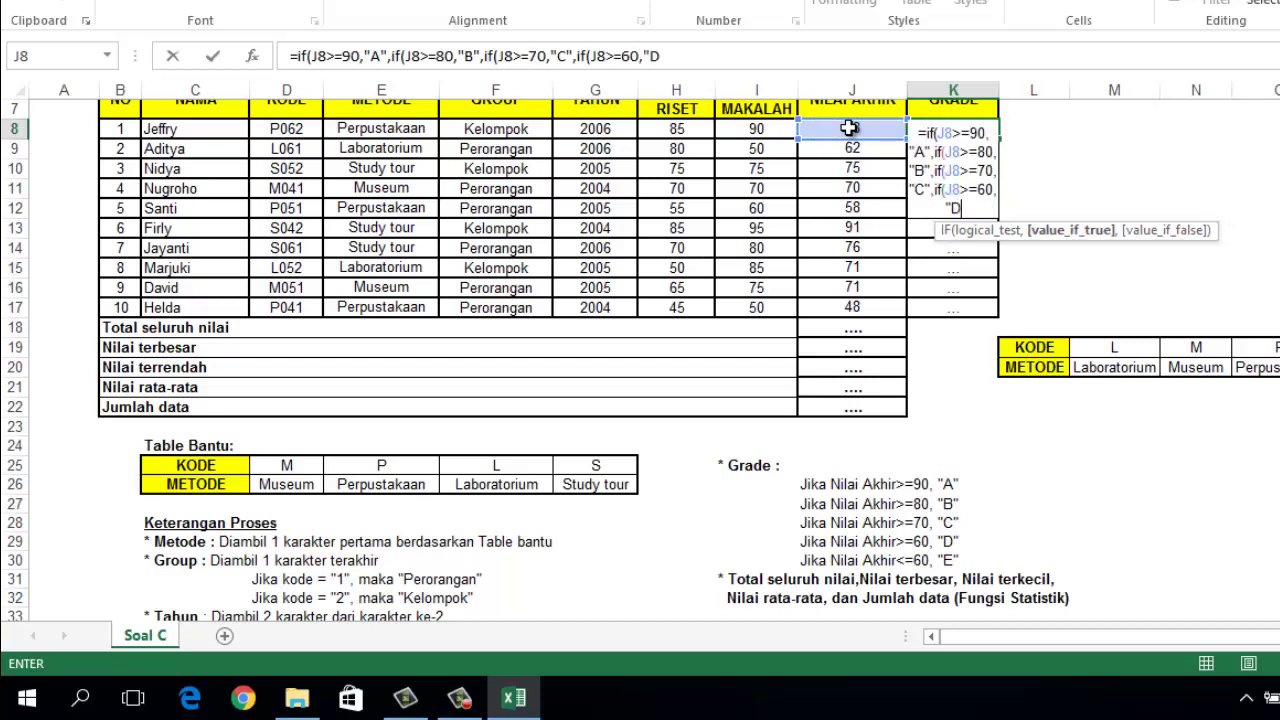
pyautogui.write('"')
pyautogui.write(',')
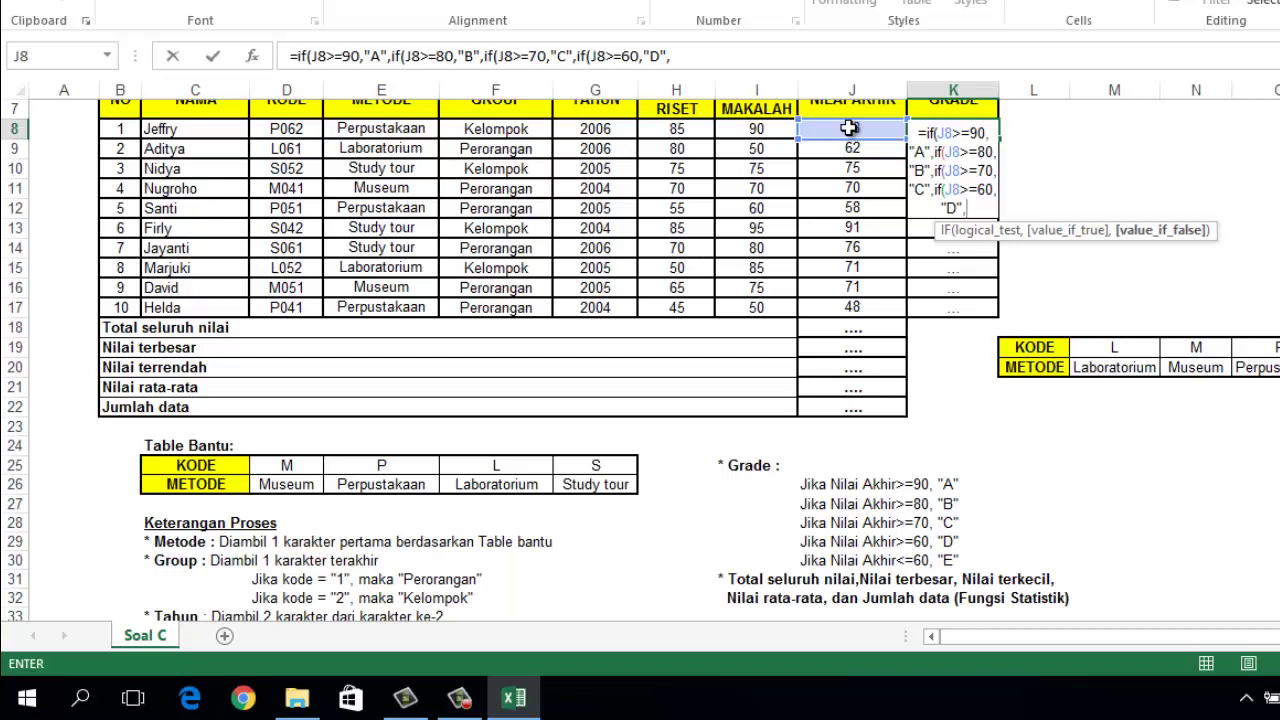
pyautogui.write('"')
pyautogui.write('E"')
pyautogui.write('))))')
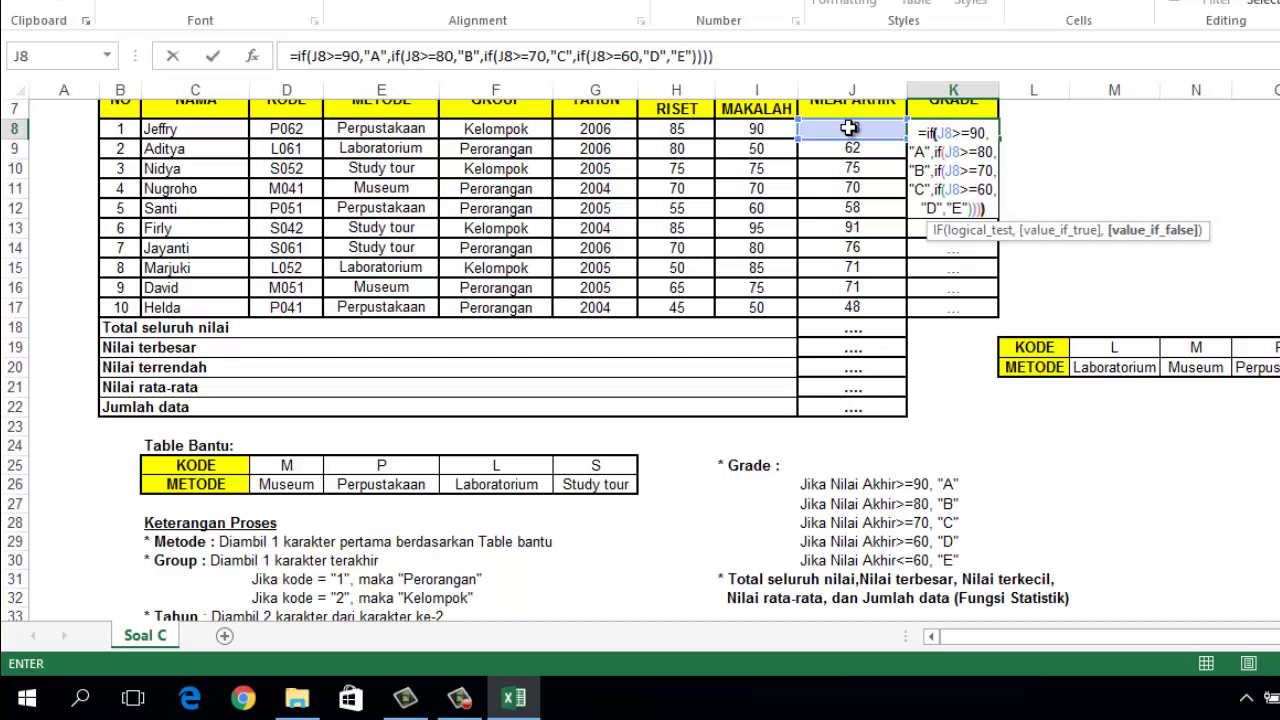
# - Commit K8's grade formula, copy it down to K17, and recheck K8's formula
pyautogui.press('Return')
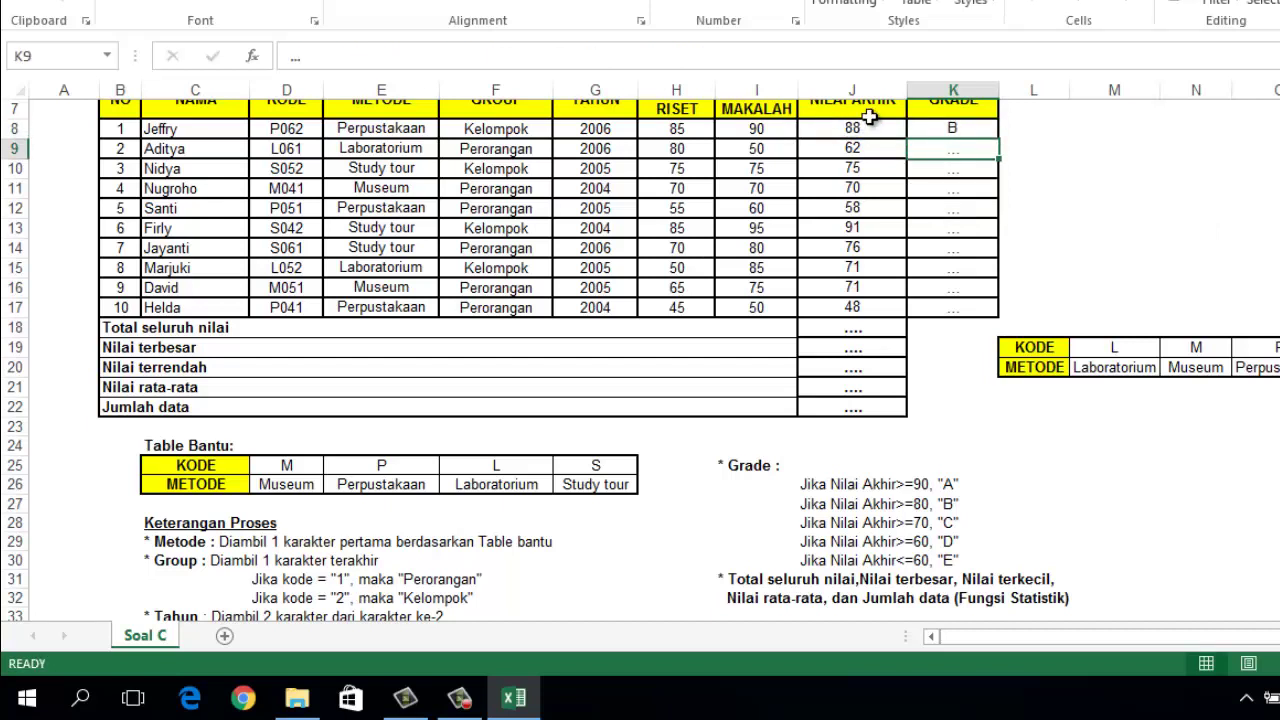
pyautogui.click(958, 130)
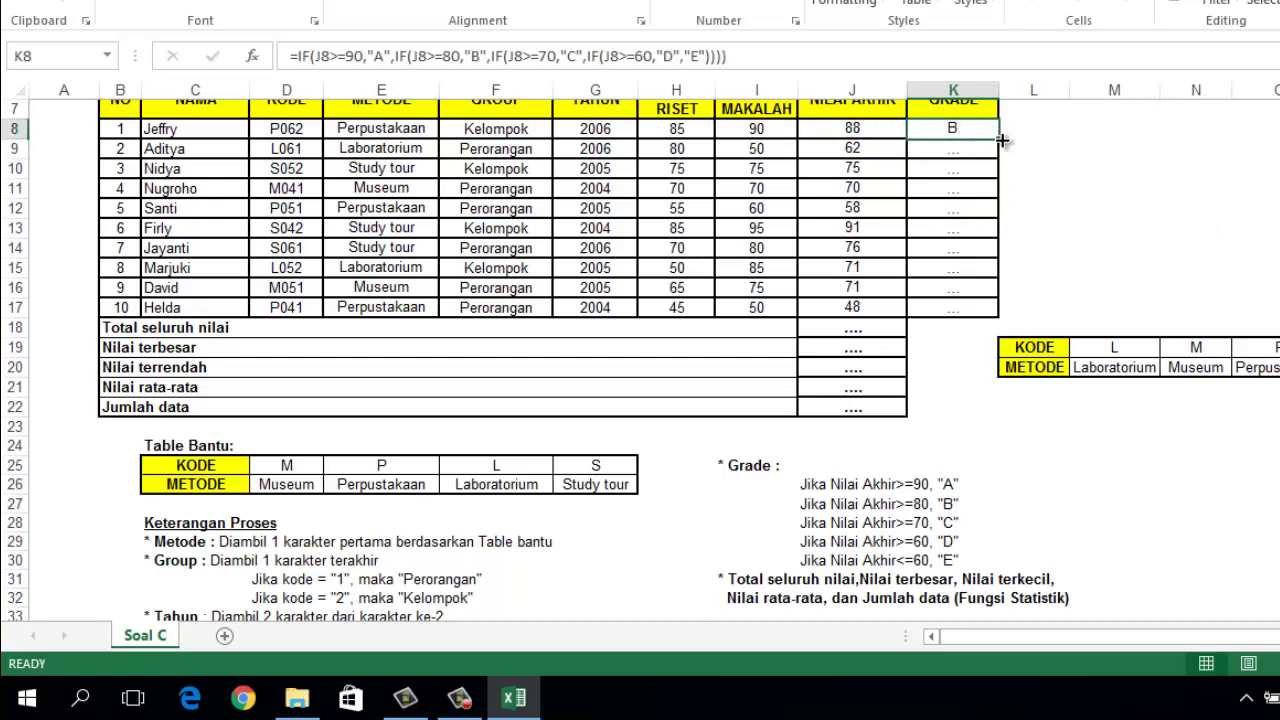
pyautogui.moveTo(999, 139); pyautogui.dragTo(1010, 316)
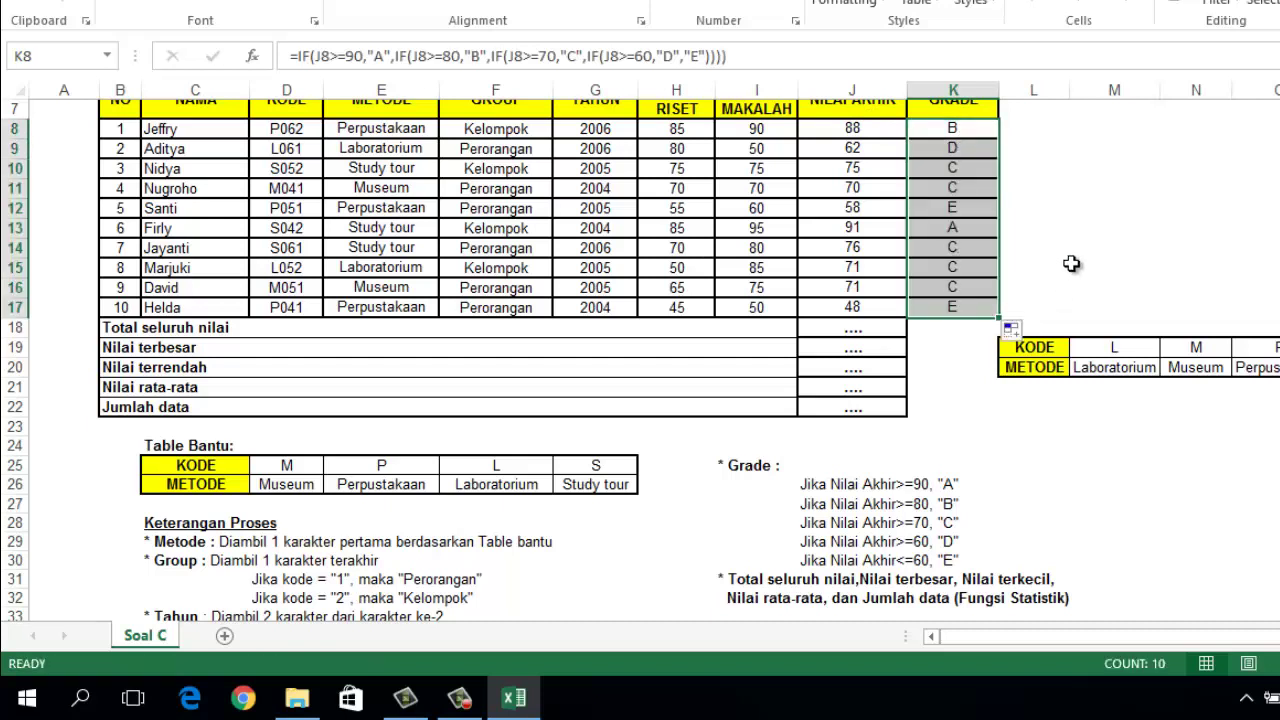
pyautogui.click(1072, 266)
pyautogui.click(956, 126)
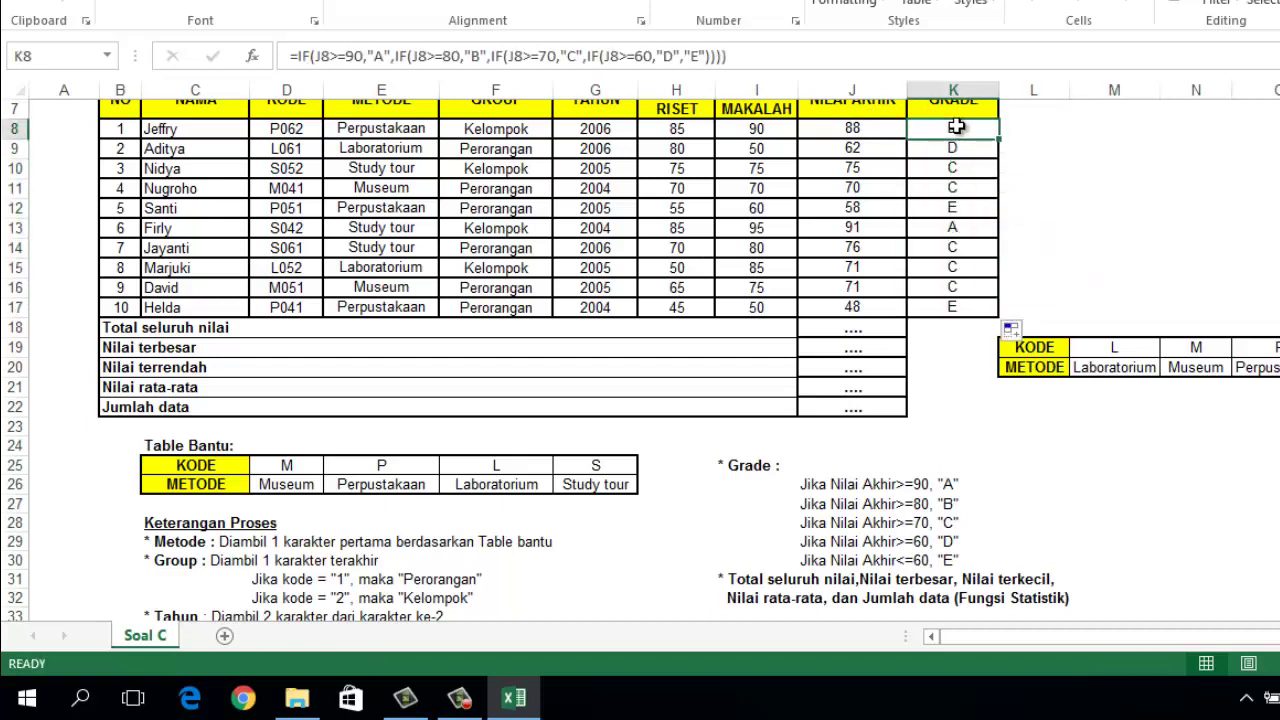
pyautogui.doubleClick(956, 126)
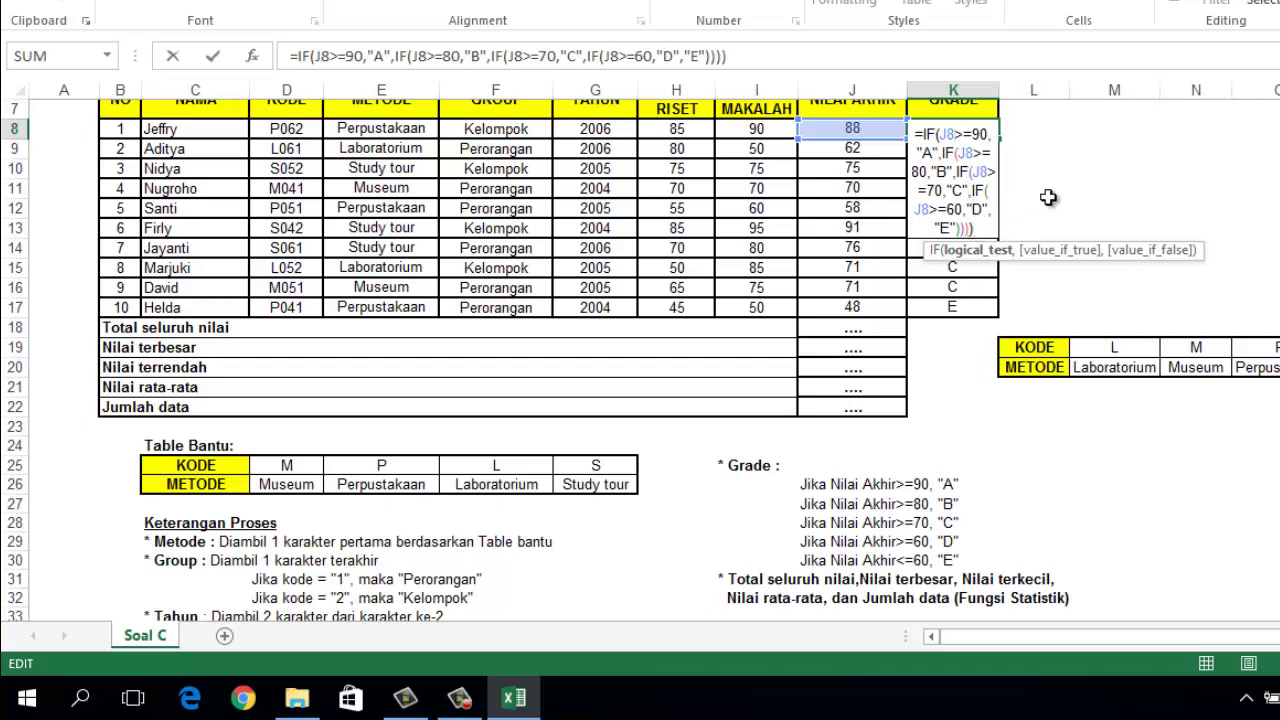
pyautogui.press('Return')
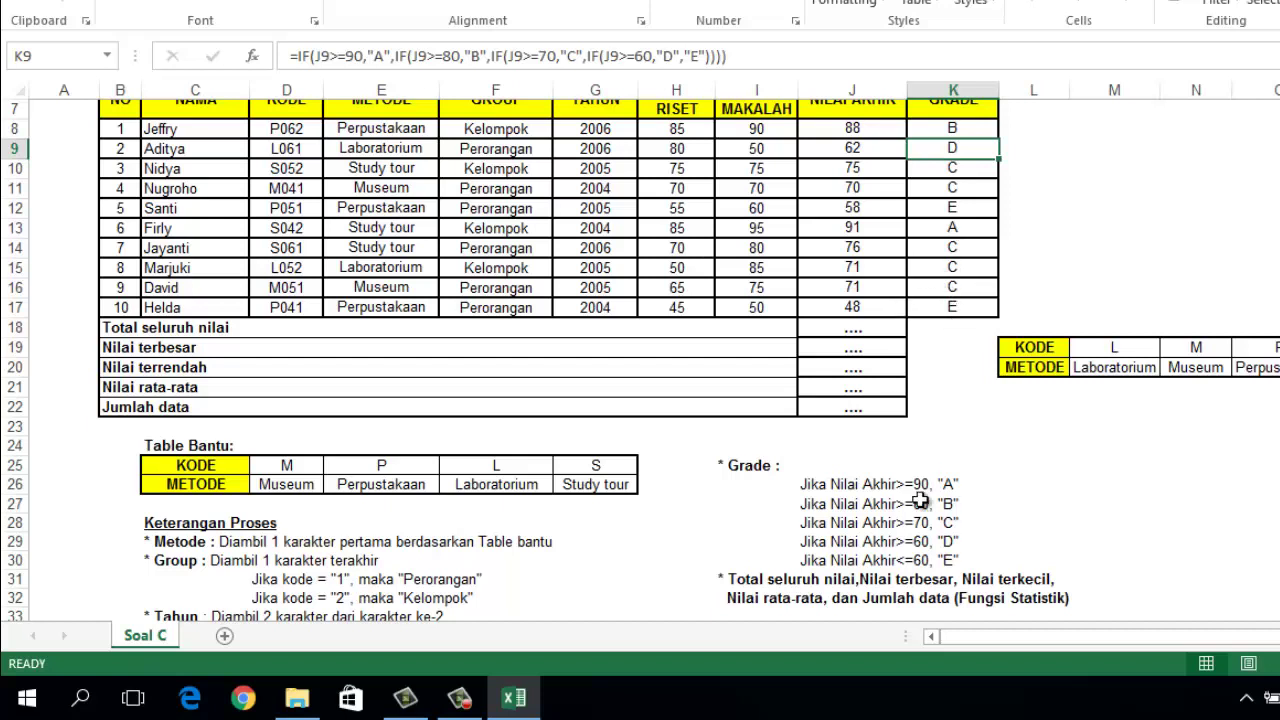
# - Sum the final scores J8:J17 with AutoSum, giving a total of 710
pyautogui.click(849, 325)
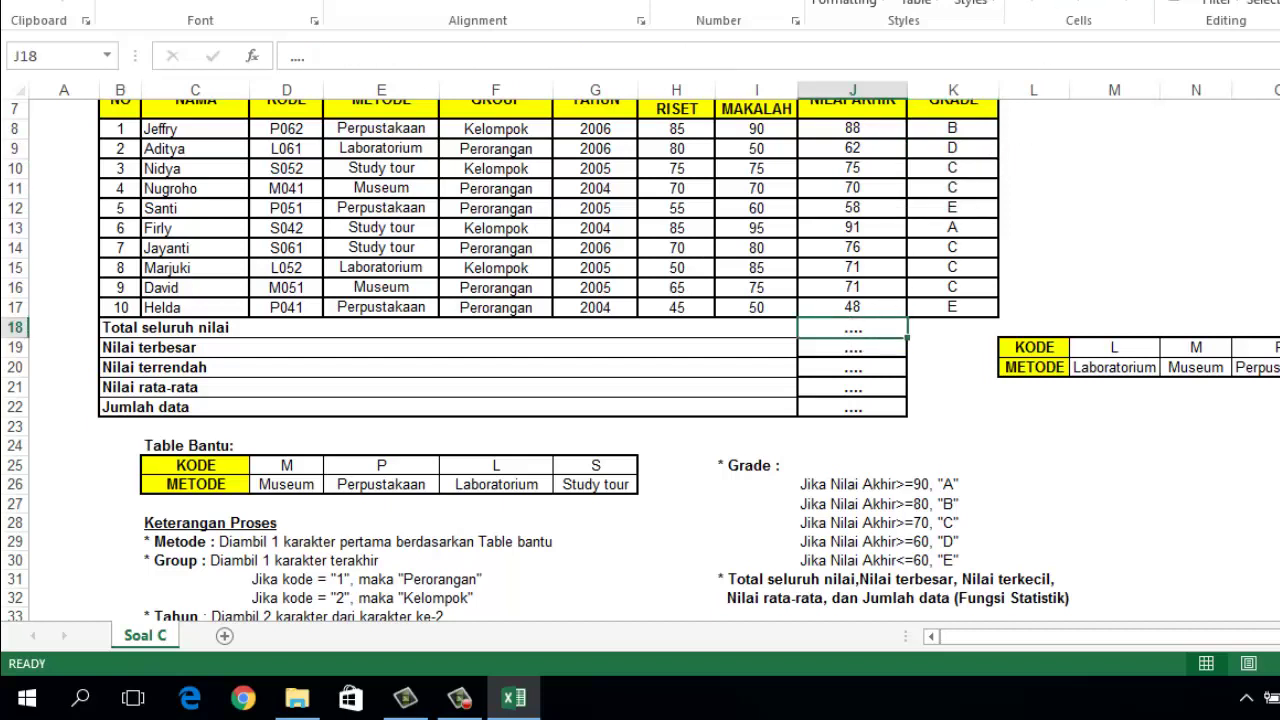
pyautogui.hotkey('alt', '=')
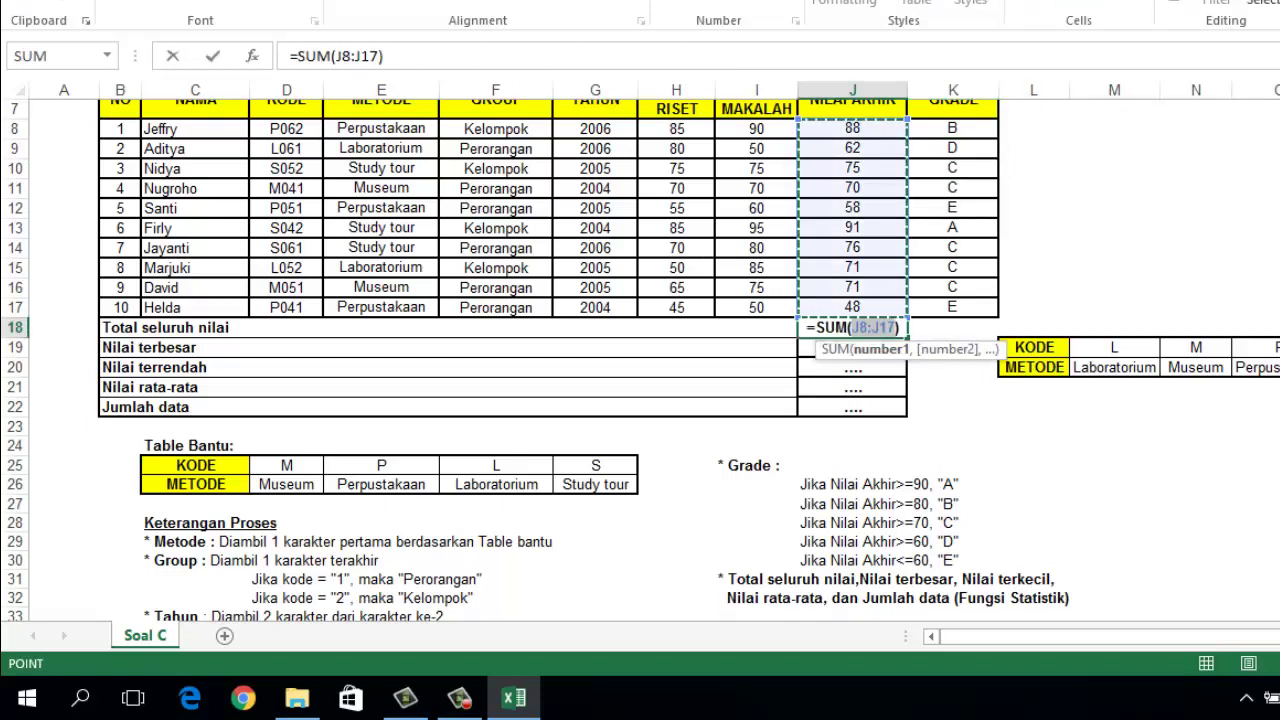
pyautogui.press('Return')
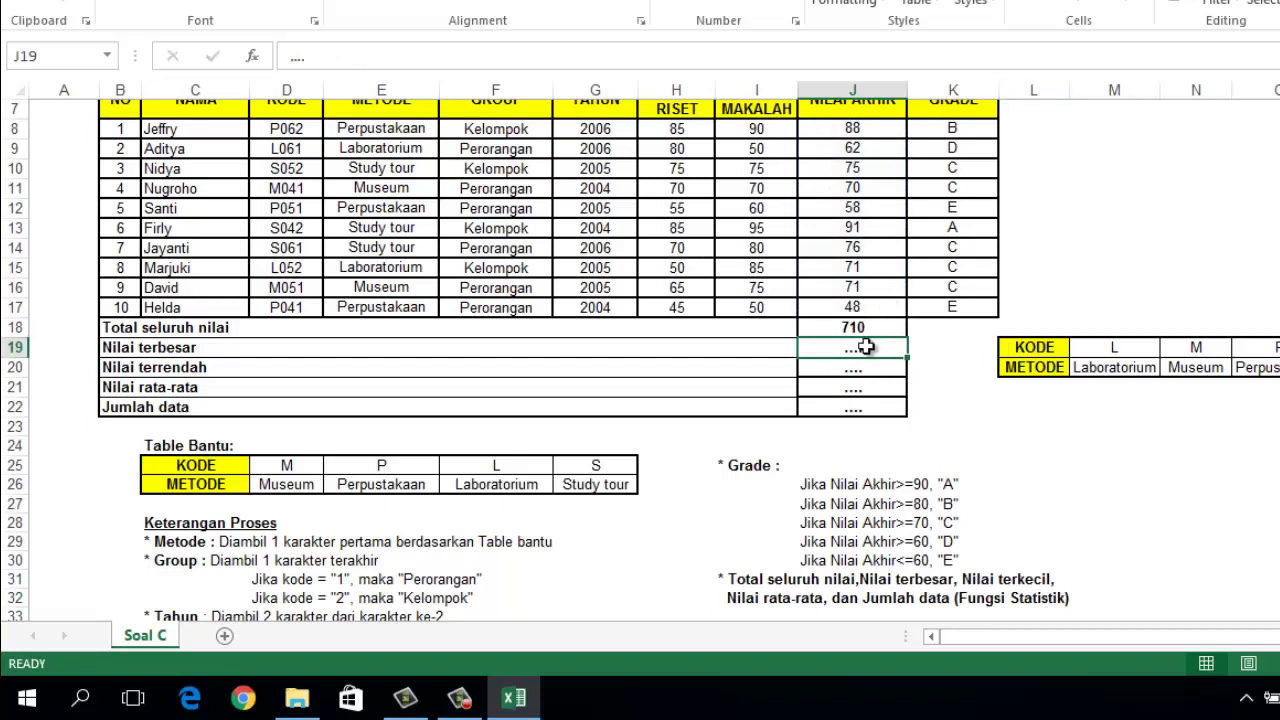
# - Enter =MAX(J8:J17) in the Nilai terbesar cell, showing 91
pyautogui.write('=m')
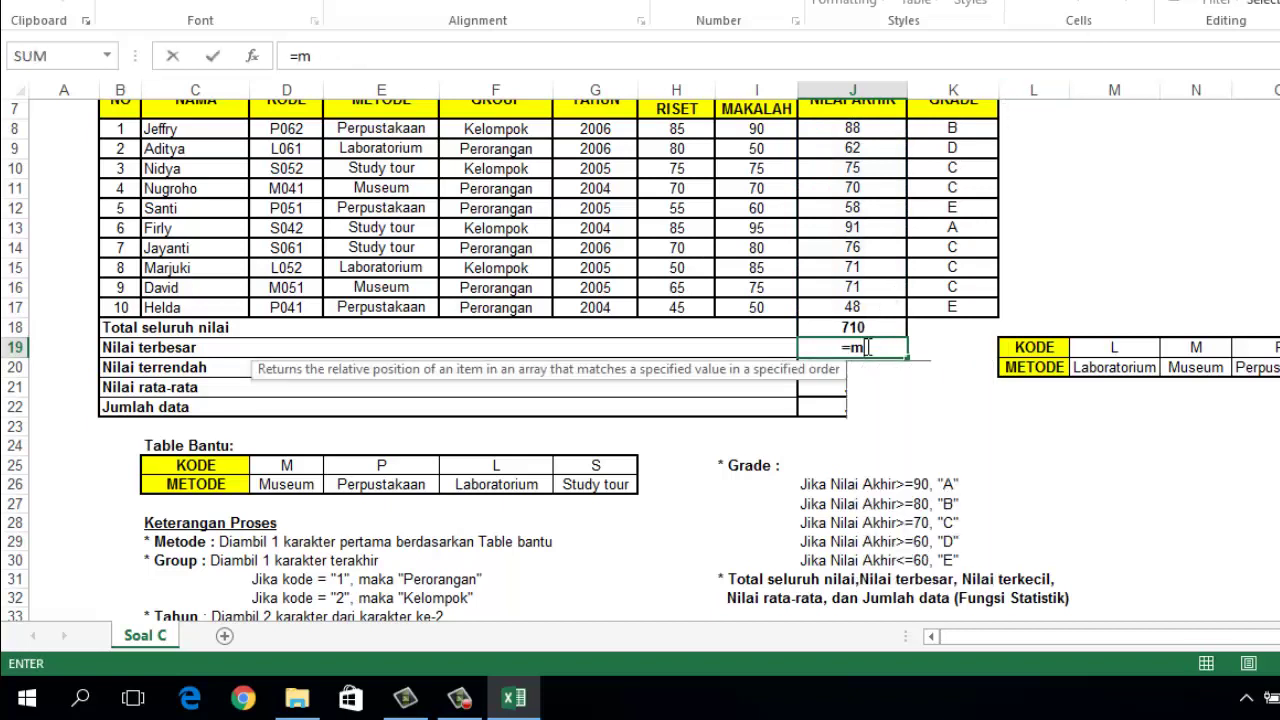
pyautogui.write('ax(')
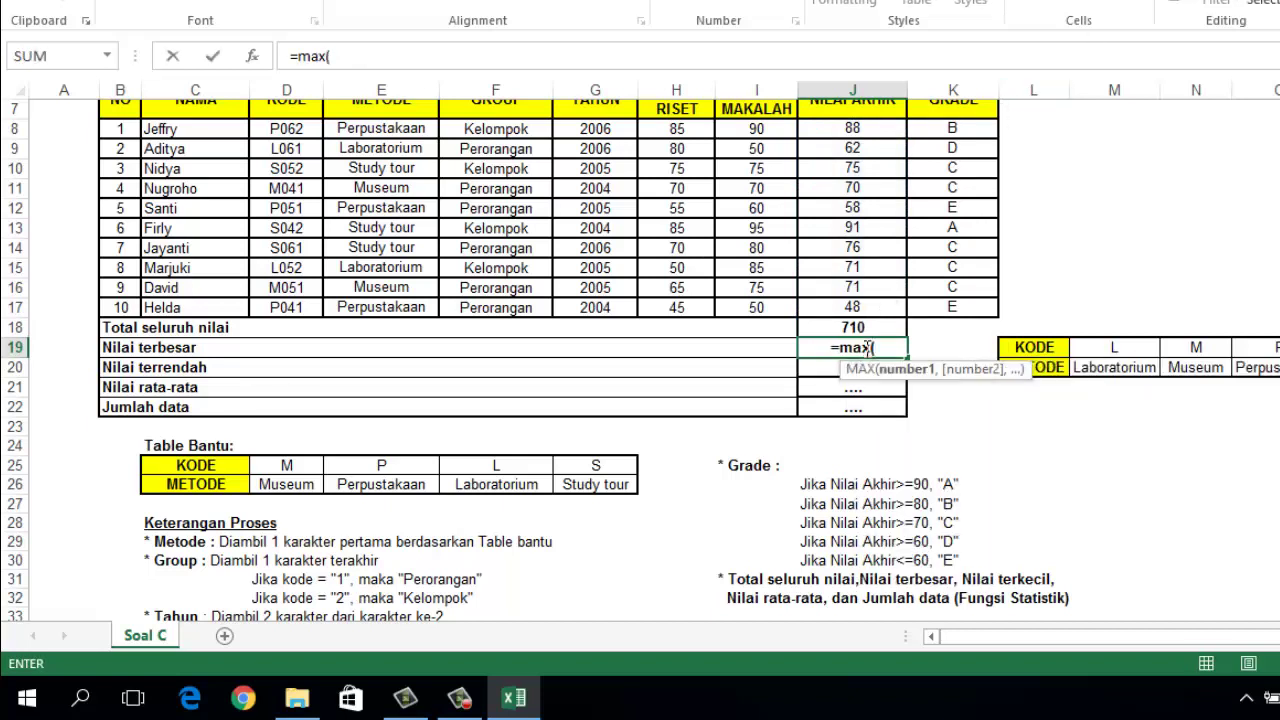
pyautogui.click(851, 308)
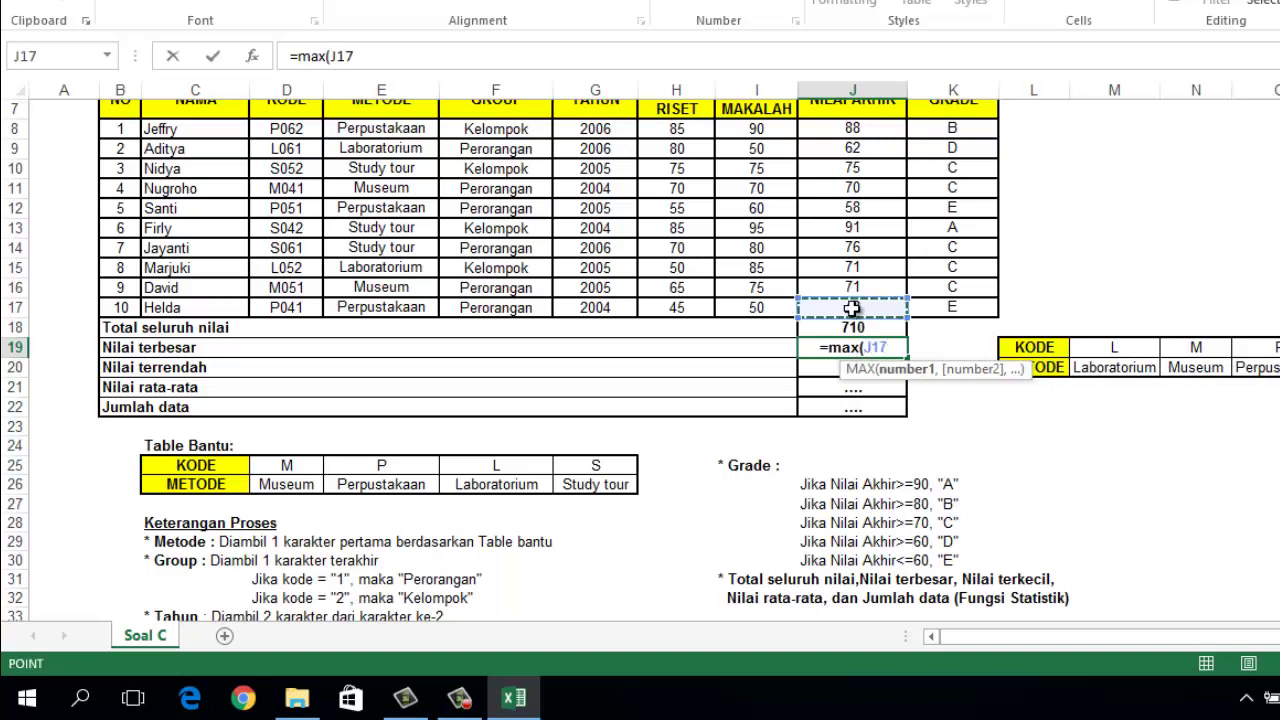
pyautogui.hotkey('shift', 'Up')
pyautogui.hotkey('shift', 'Up')
pyautogui.hotkey('shift', 'Up')
pyautogui.hotkey('shift', 'Up')
pyautogui.hotkey('shift', 'Up')
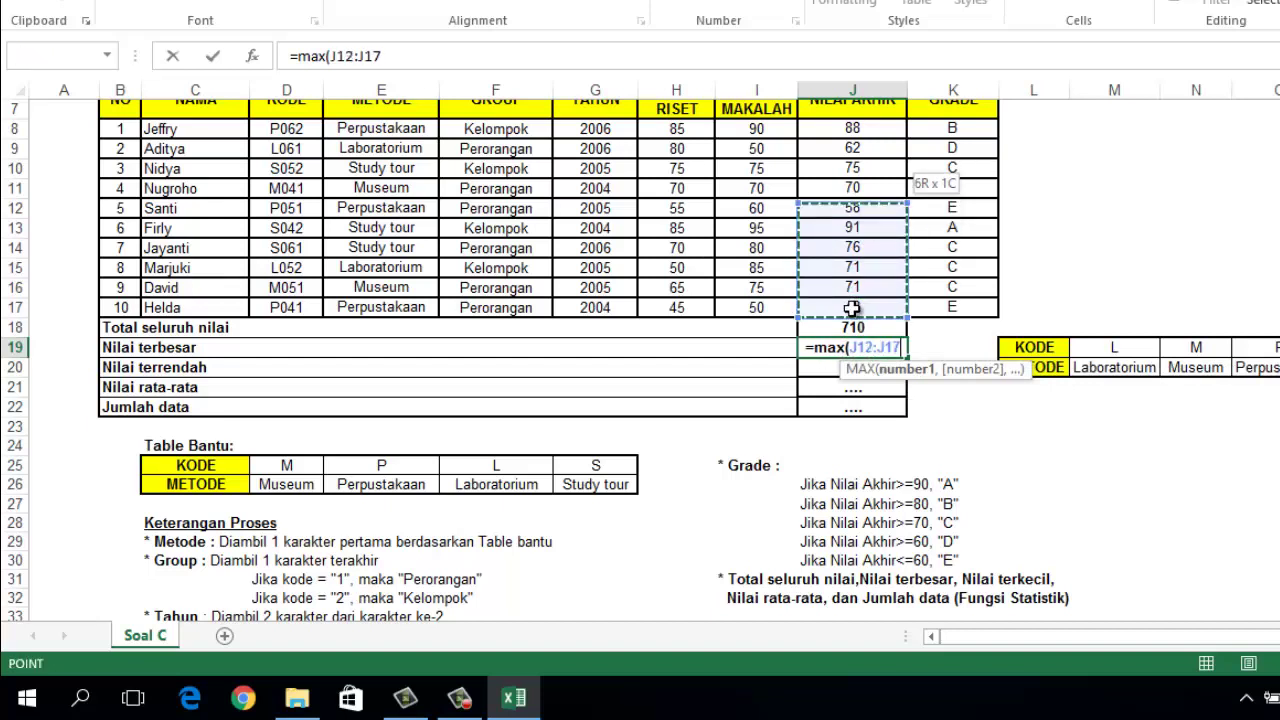
pyautogui.hotkey('shift', 'Up')
pyautogui.hotkey('shift', 'Up')
pyautogui.hotkey('shift', 'Up')
pyautogui.hotkey('shift', 'Up')
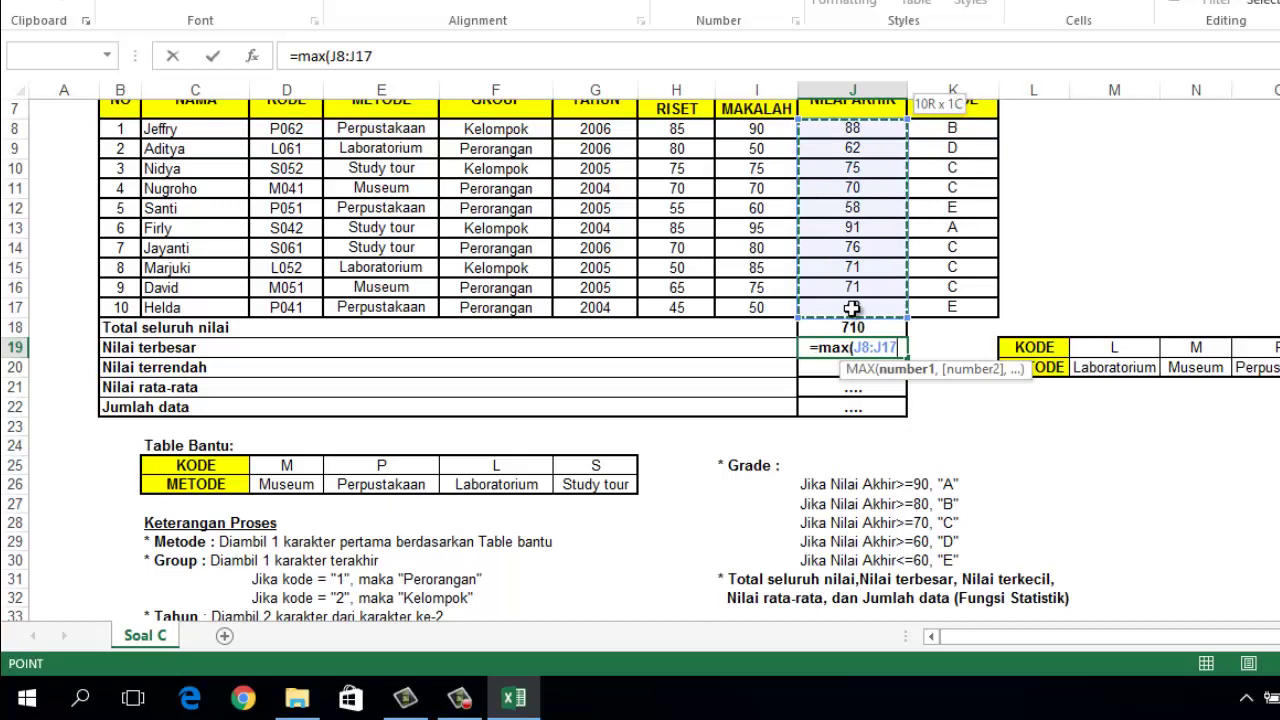
pyautogui.write(')')
pyautogui.press('Return')
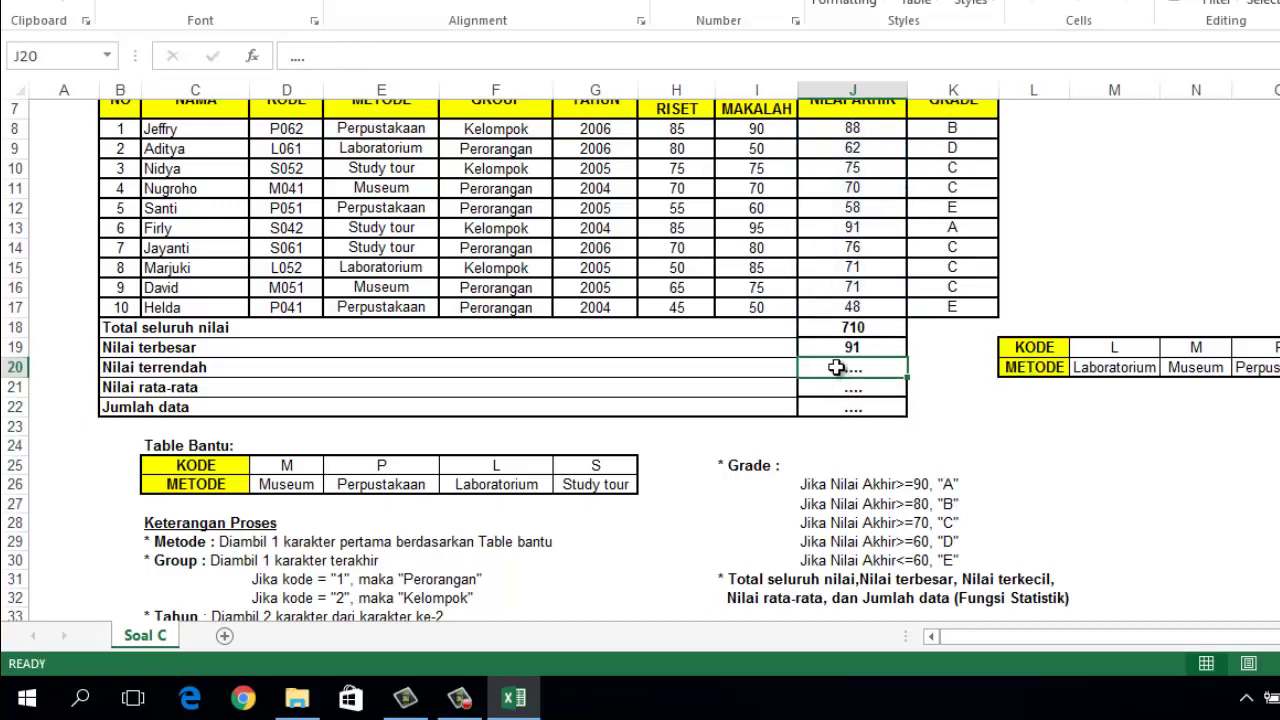
# - Enter =MIN(J8:J17) in J20, returning the lowest score 48
pyautogui.write('=')
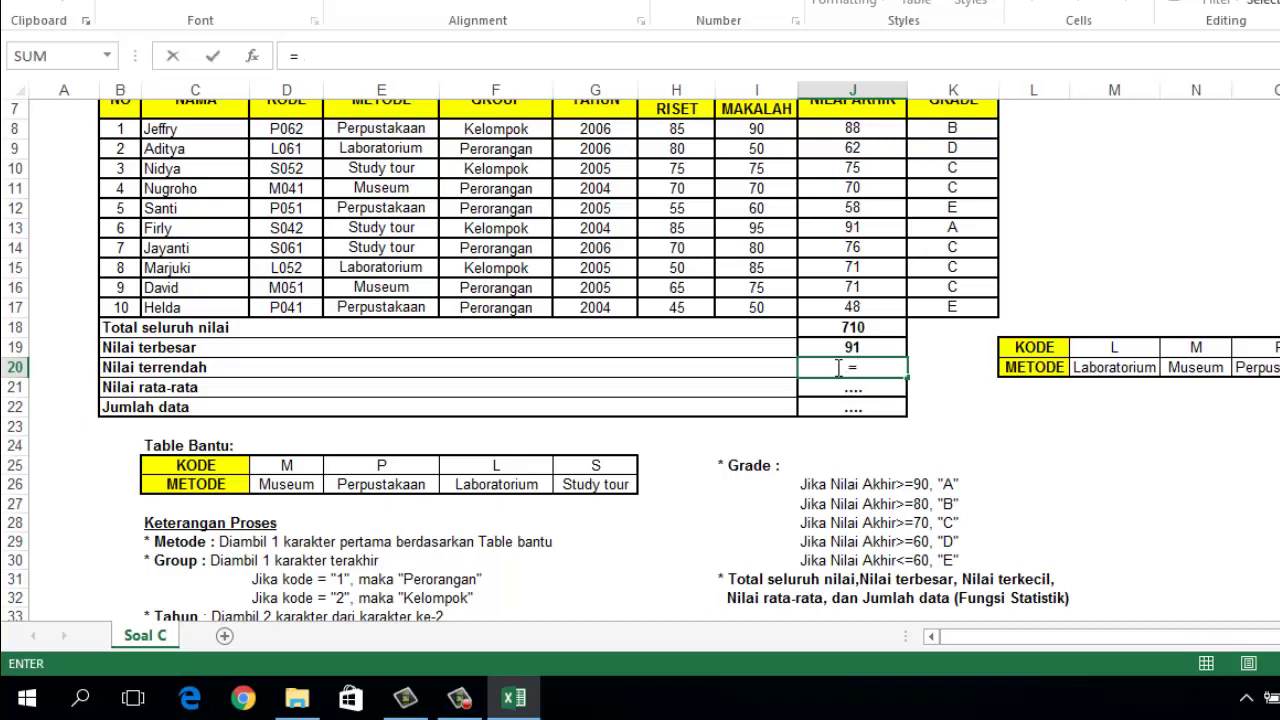
pyautogui.write('min')
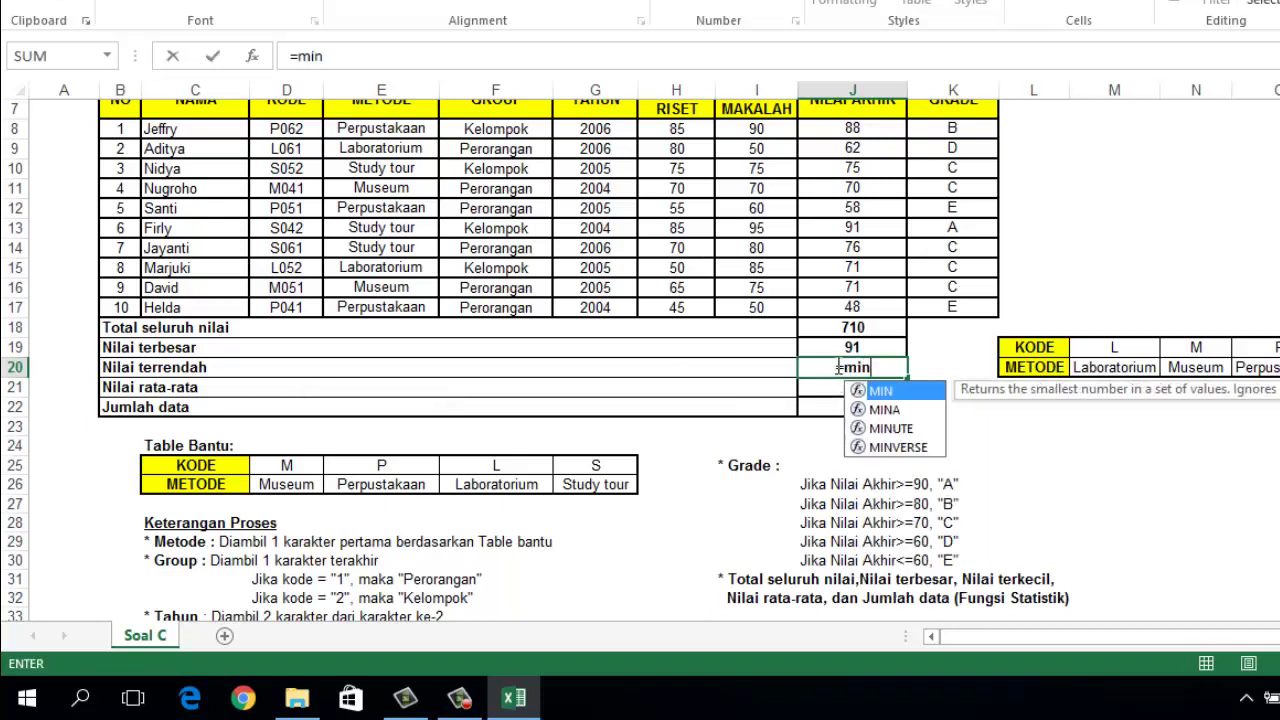
pyautogui.write('(')
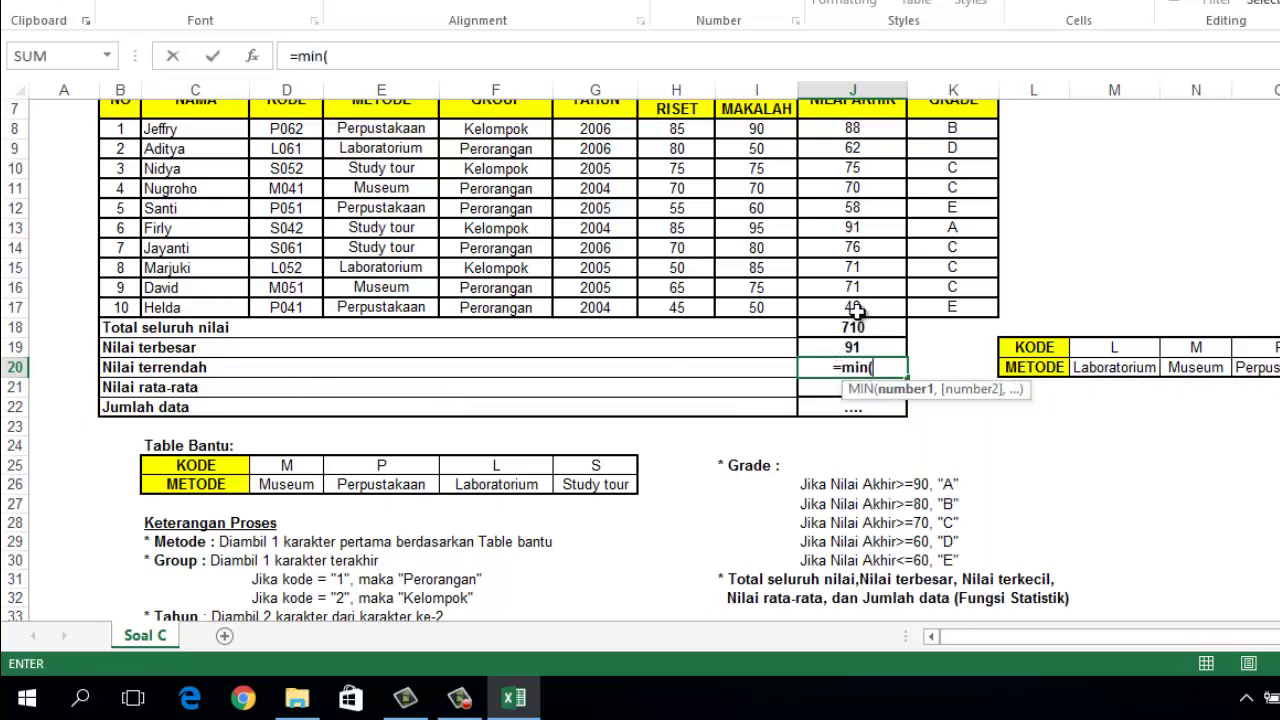
pyautogui.click(858, 310)
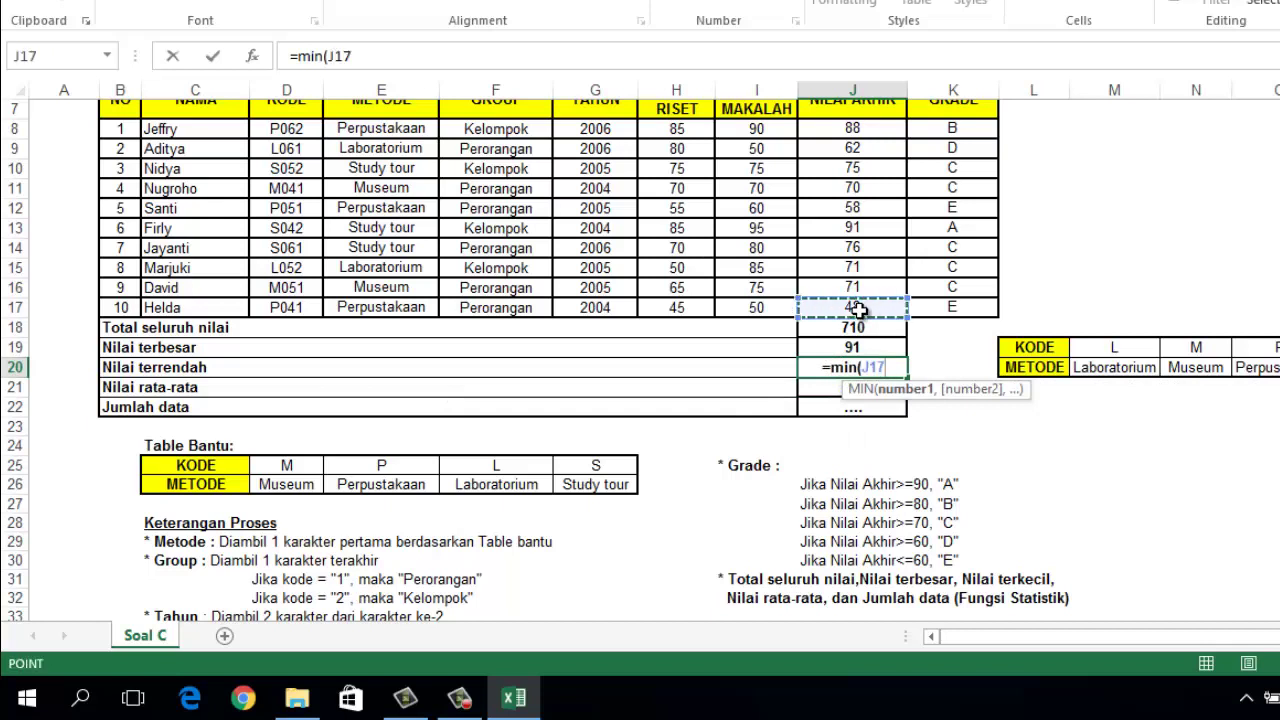
pyautogui.hotkey('shift', 'Up')
pyautogui.hotkey('shift', 'Up')
pyautogui.hotkey('shift', 'Up')
pyautogui.hotkey('shift', 'Up')
pyautogui.hotkey('shift', 'Up')
pyautogui.hotkey('shift', 'Up')
pyautogui.hotkey('shift', 'Up')
pyautogui.hotkey('shift', 'Up')
pyautogui.hotkey('shift', 'Up')
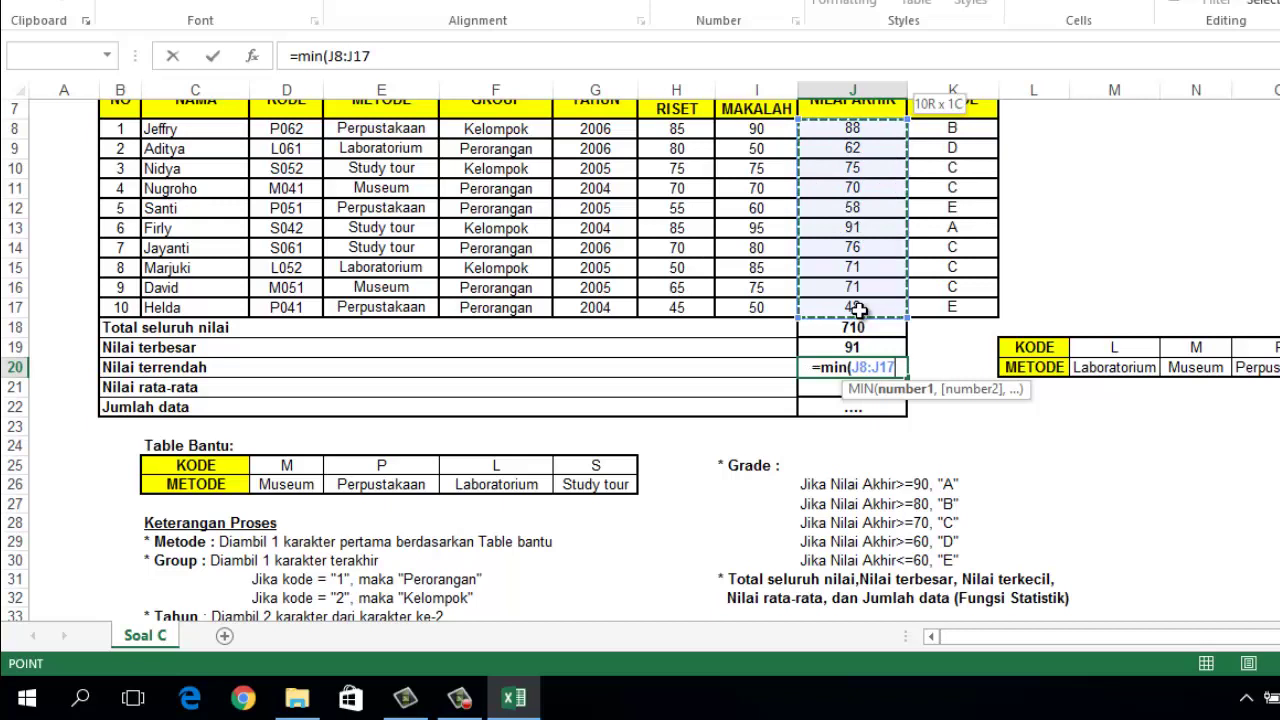
pyautogui.write(')')
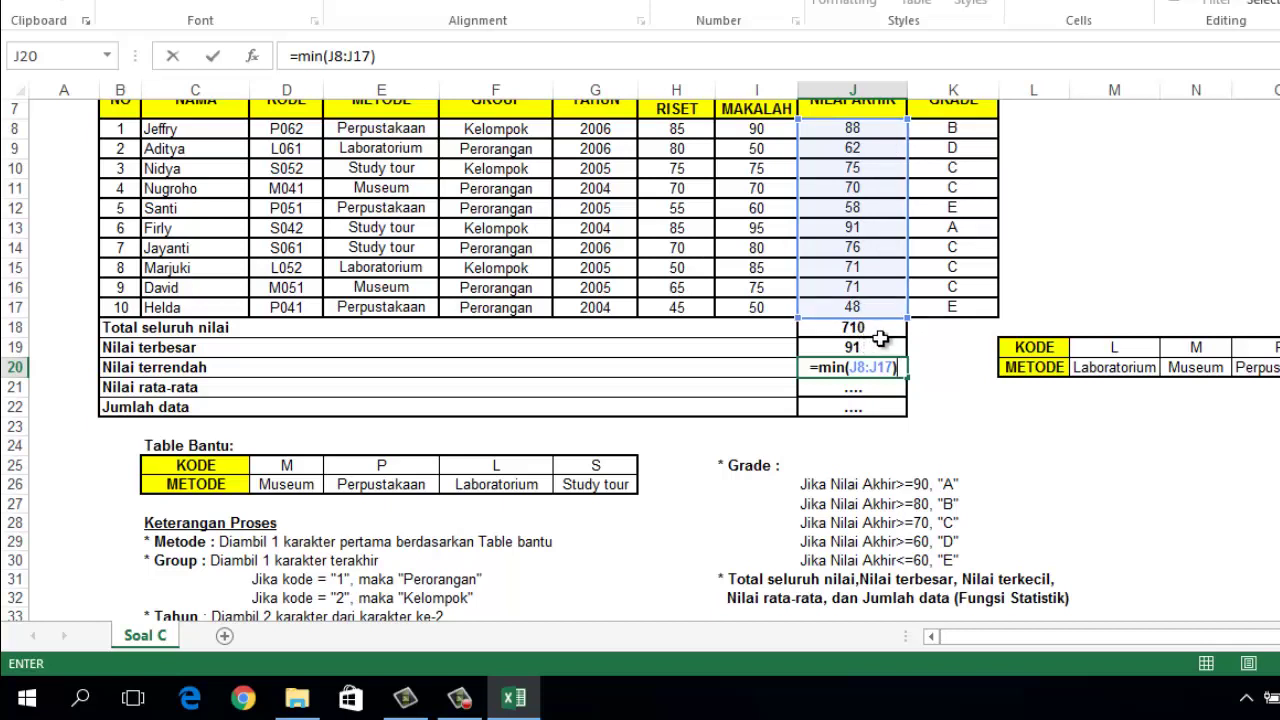
pyautogui.press('Return')
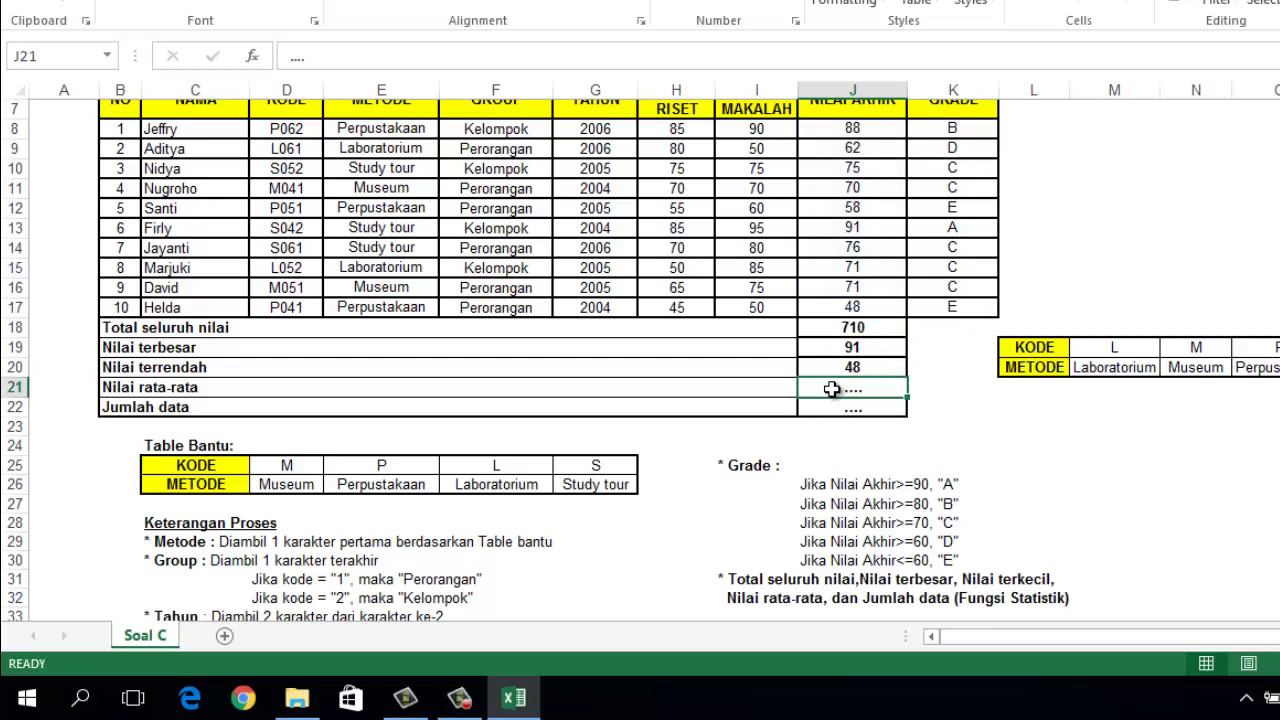
# - Enter =AVERAGE(J8:J17) in J21 for Nilai rata-rata, showing 71
pyautogui.write('=')
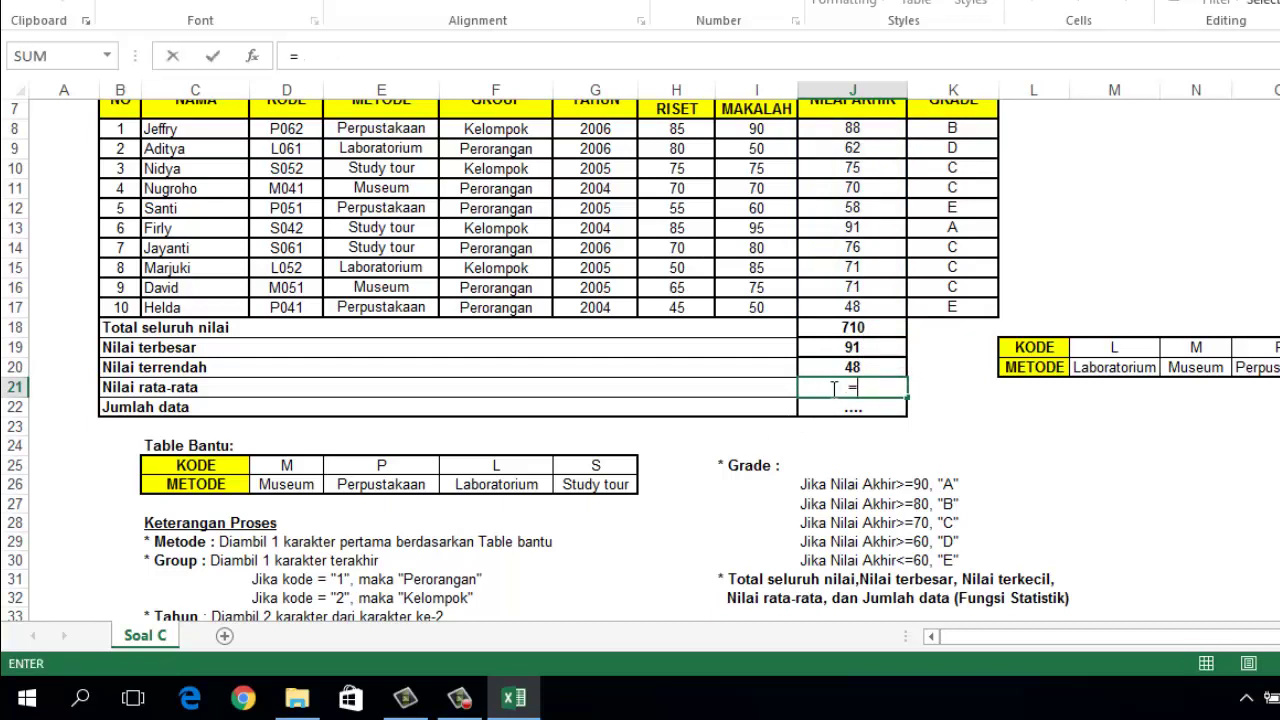
pyautogui.write('avera')
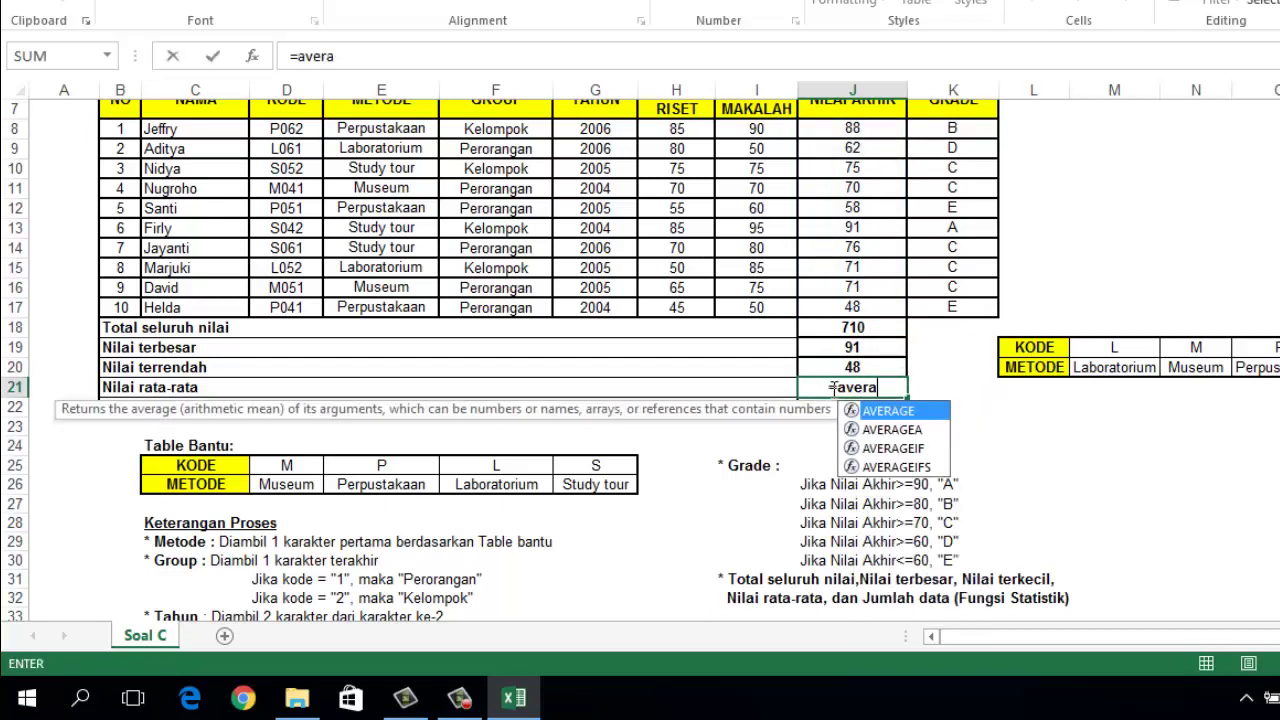
pyautogui.write('ge(')
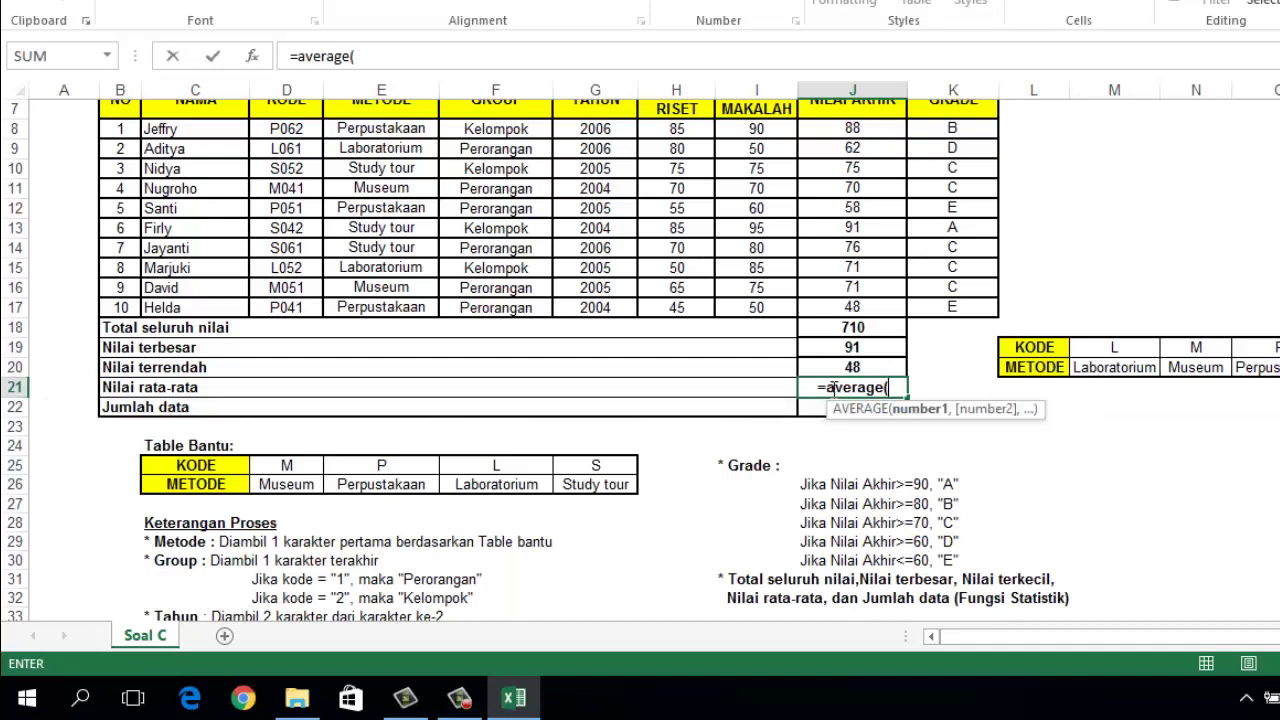
pyautogui.click(850, 310)
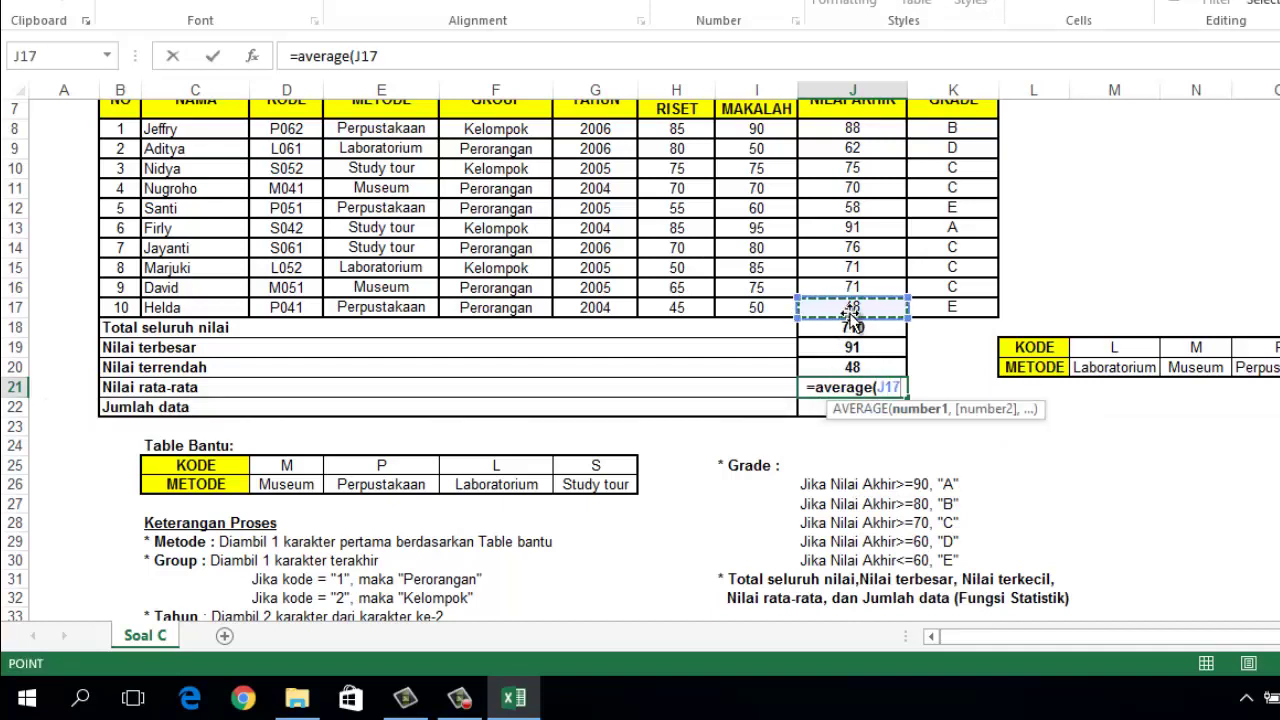
pyautogui.hotkey('shift', 'Up')
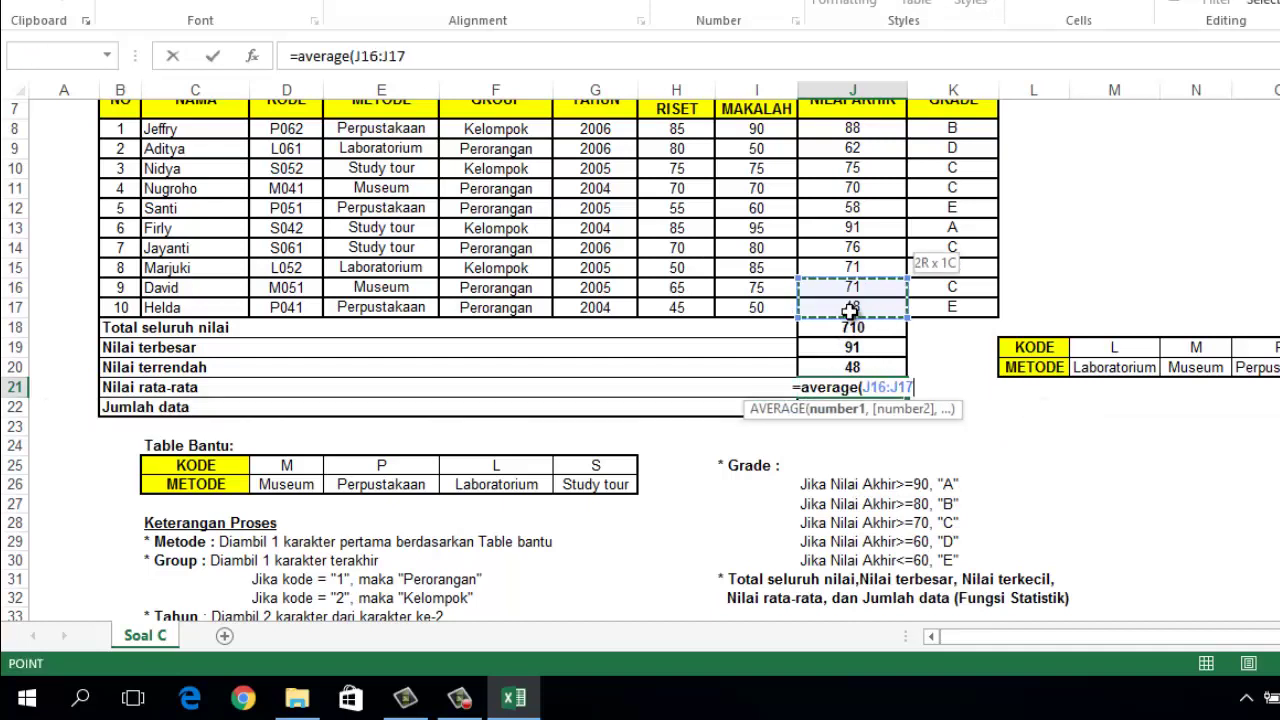
pyautogui.hotkey('shift', 'Up')
pyautogui.hotkey('shift', 'Up')
pyautogui.hotkey('shift', 'Up')
pyautogui.hotkey('shift', 'Up')
pyautogui.hotkey('shift', 'Up')
pyautogui.hotkey('shift', 'Up')
pyautogui.hotkey('shift', 'Up')
pyautogui.hotkey('shift', 'Up')
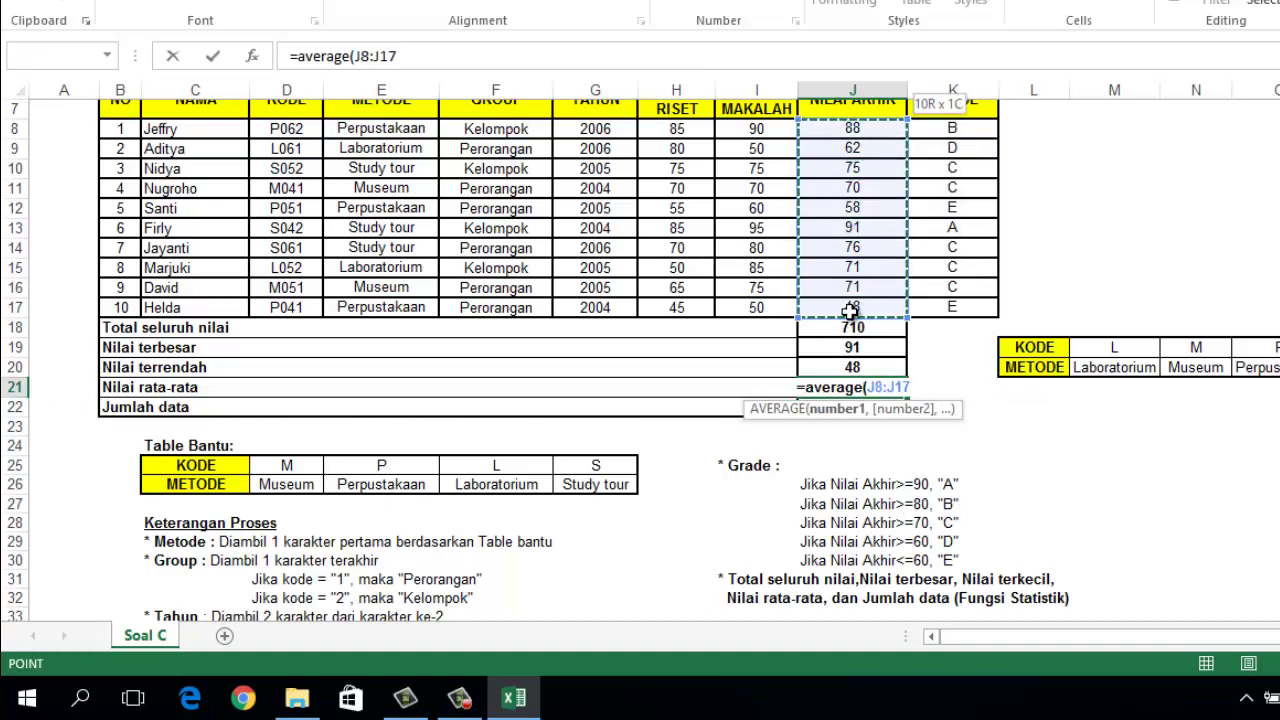
pyautogui.write(')')
pyautogui.hotkey('ctrl', 'Return')
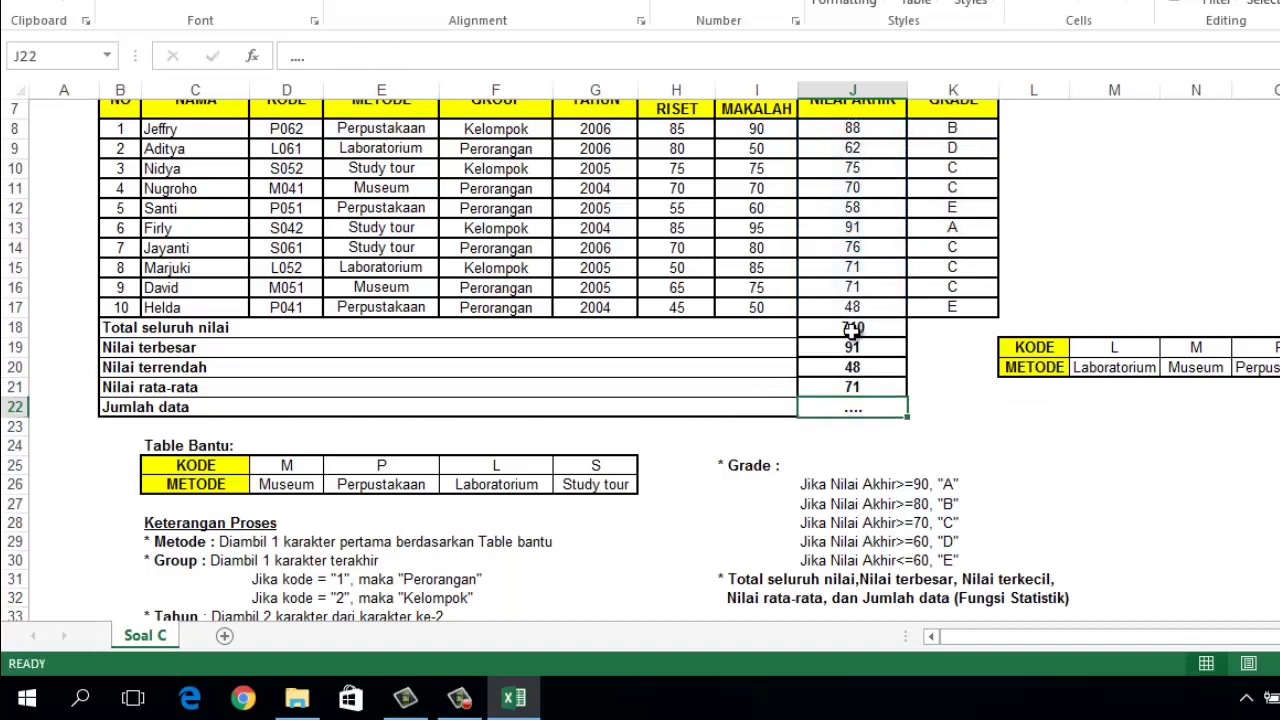
# - Enter =COUNT(J8:J17) in J22 for Jumlah data, returning 10
pyautogui.click(855, 408)
pyautogui.write('=co')
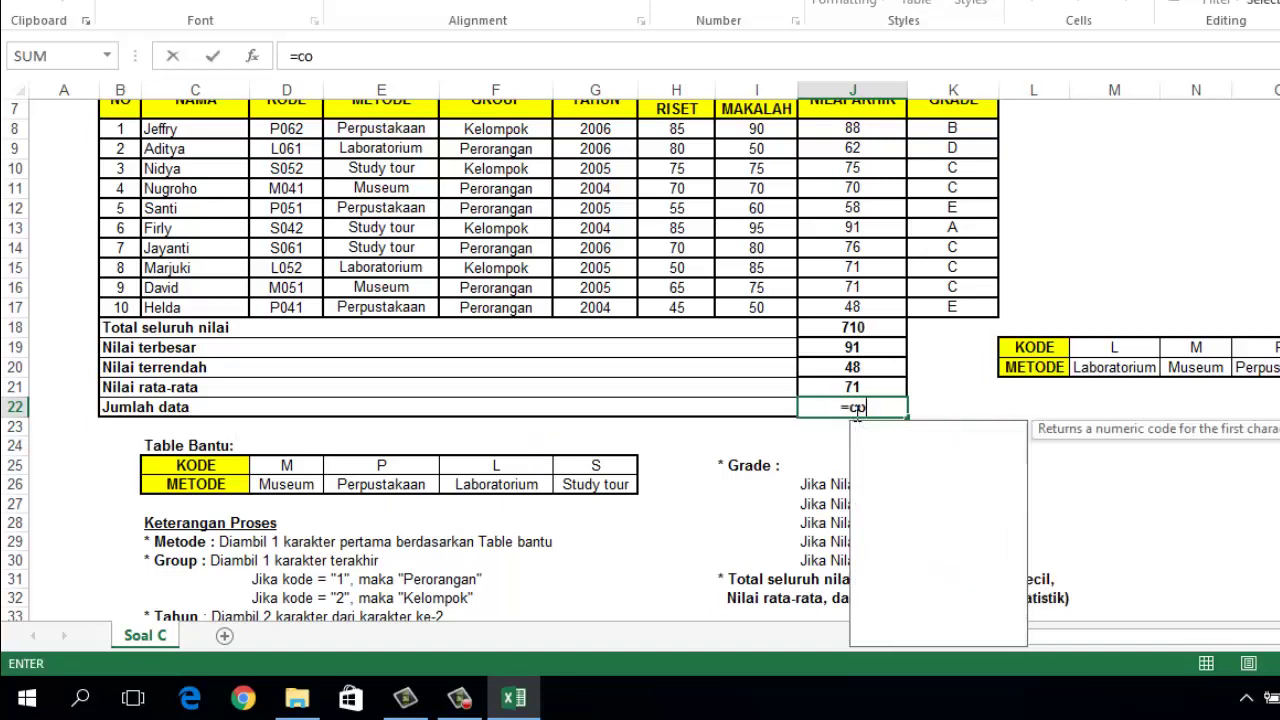
pyautogui.write('unt(')
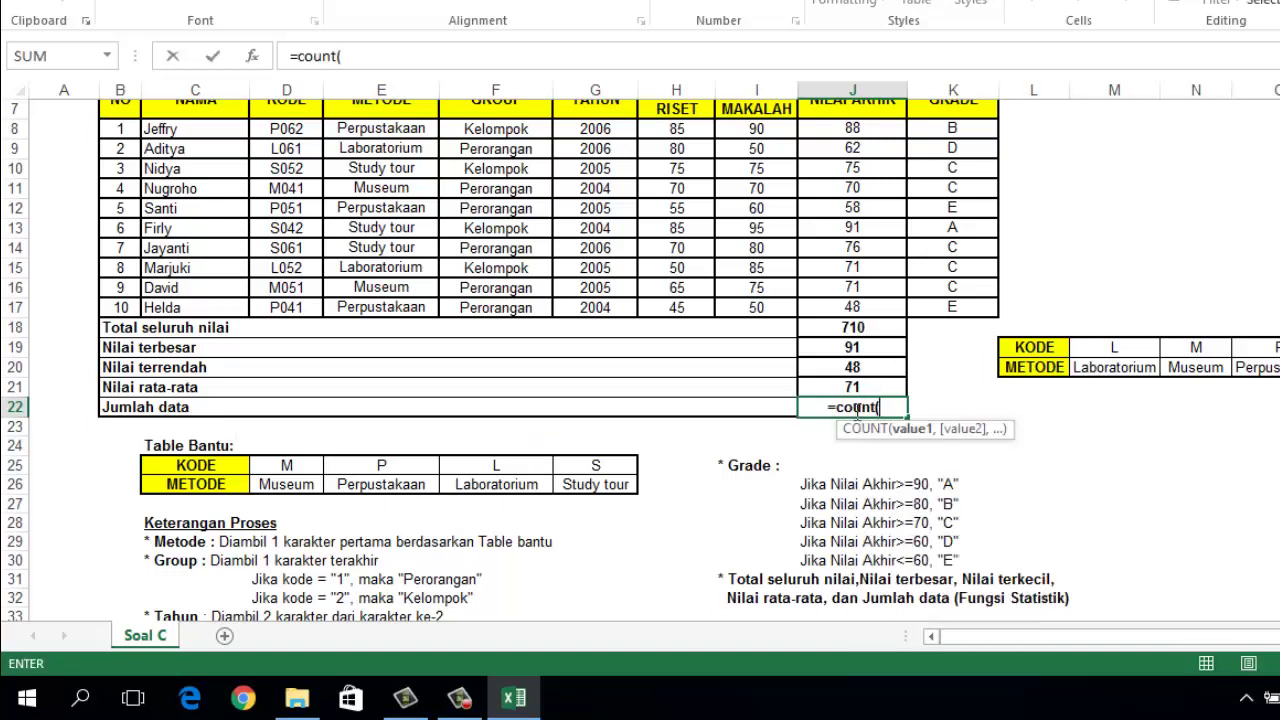
pyautogui.click(852, 307)
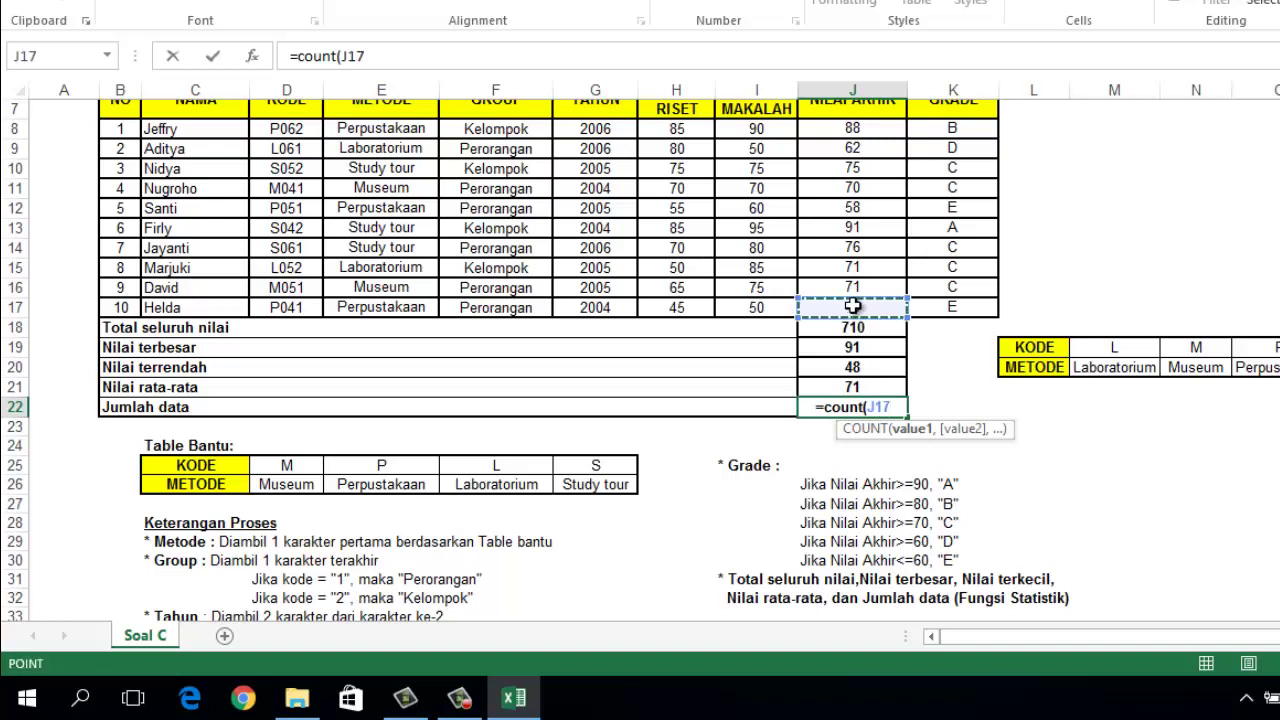
pyautogui.hotkey('shift', 'Up')
pyautogui.hotkey('shift', 'Up')
pyautogui.hotkey('shift', 'Up')
pyautogui.hotkey('shift', 'Up')
pyautogui.hotkey('shift', 'Up')
pyautogui.hotkey('shift', 'Up')
pyautogui.hotkey('shift', 'Up')
pyautogui.hotkey('shift', 'Up')
pyautogui.hotkey('shift', 'Up')
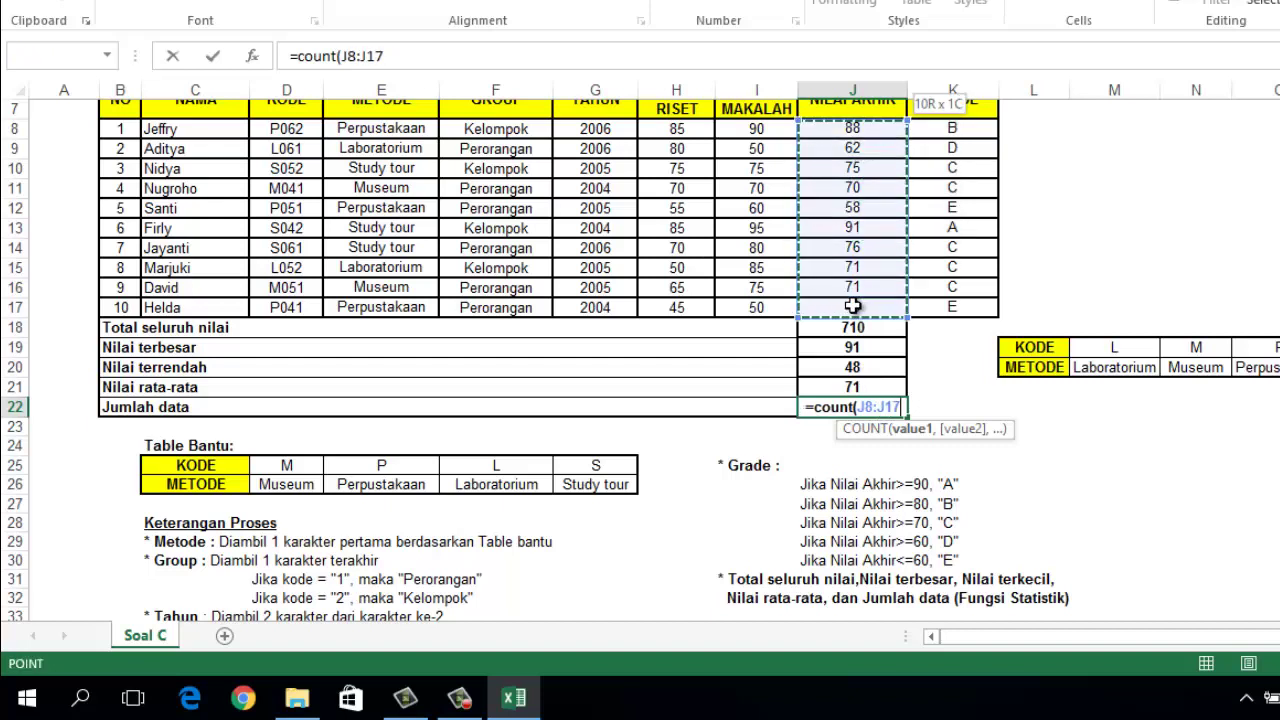
pyautogui.write(')')
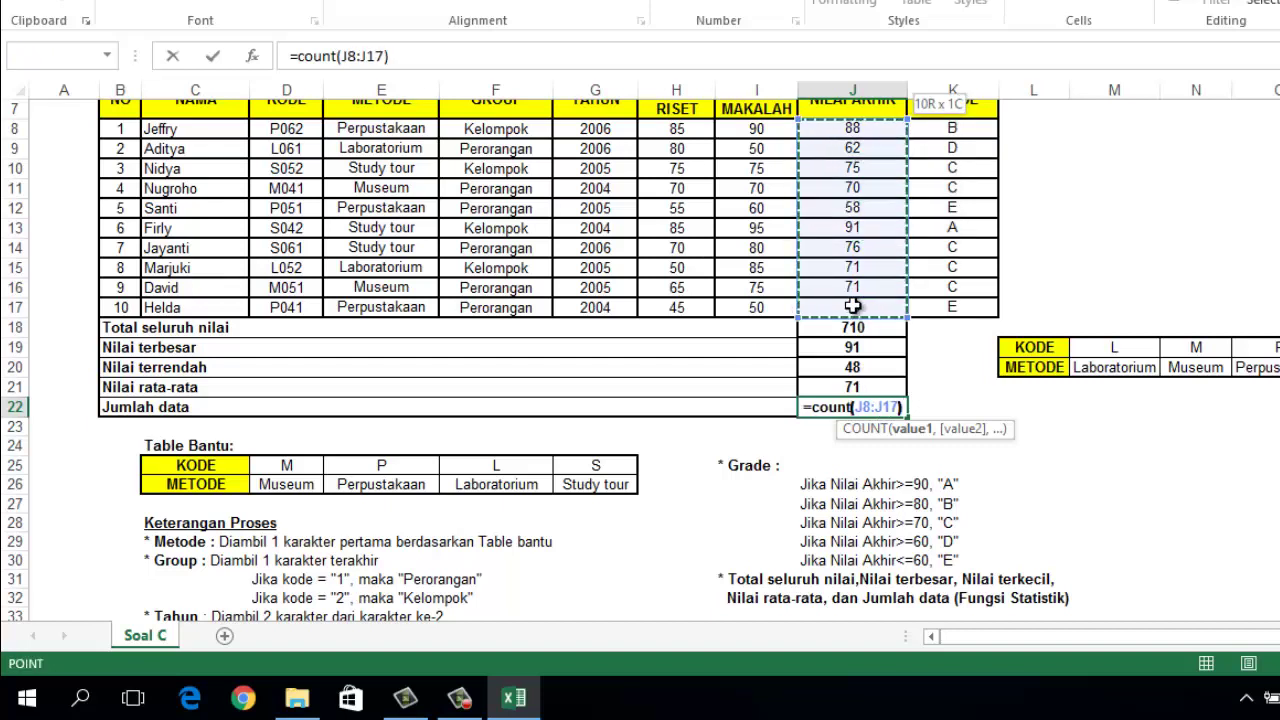
pyautogui.press('Return')
pyautogui.scroll(2, 476, 495)
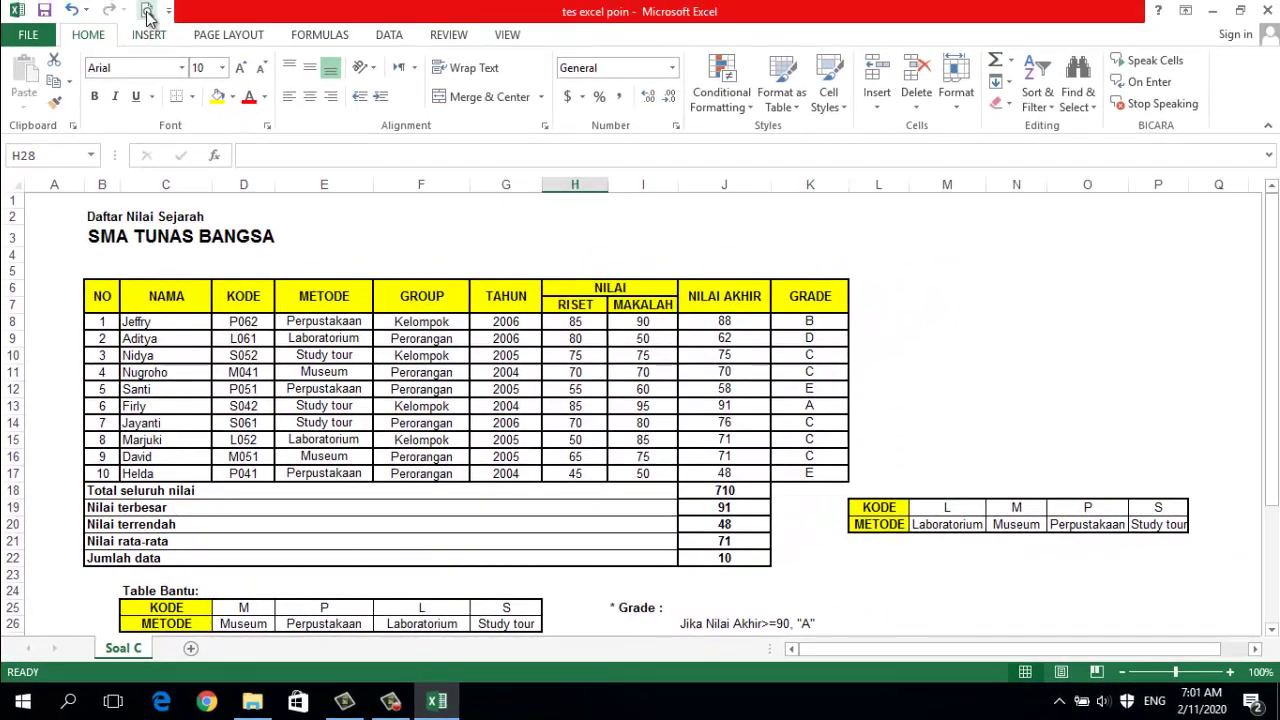
pyautogui.click(147, 13)
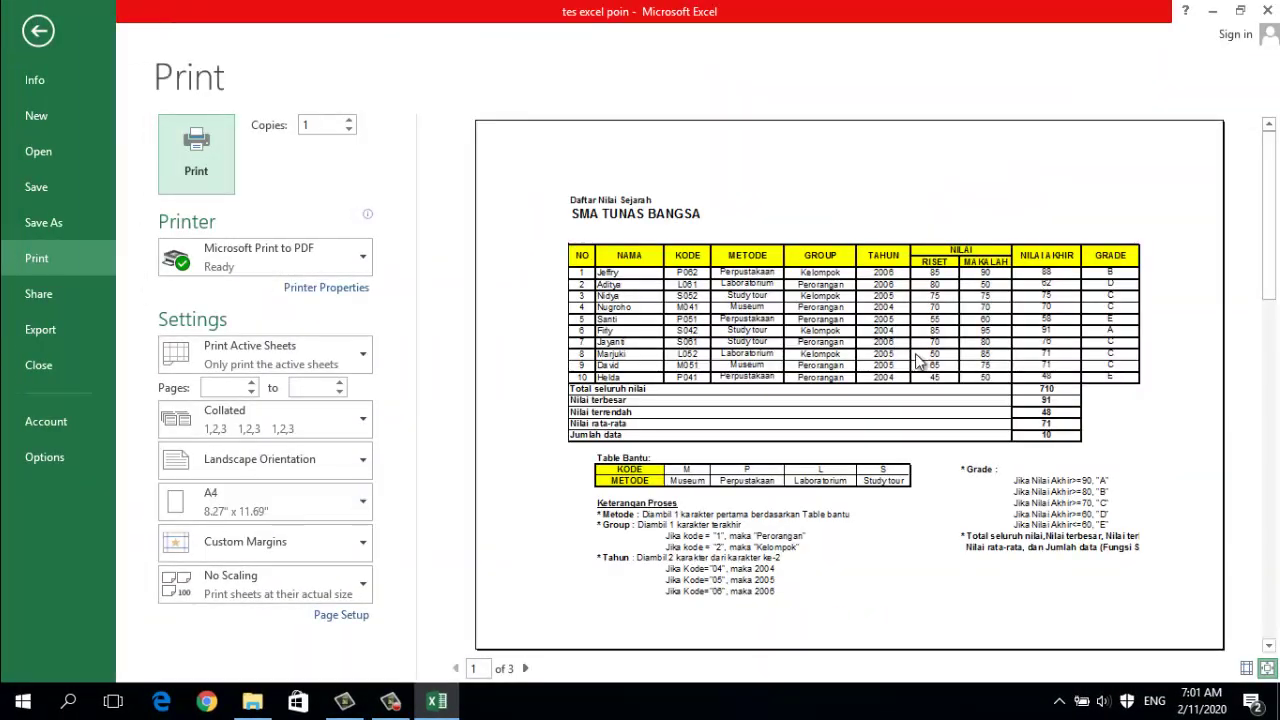
pyautogui.click(40, 32)
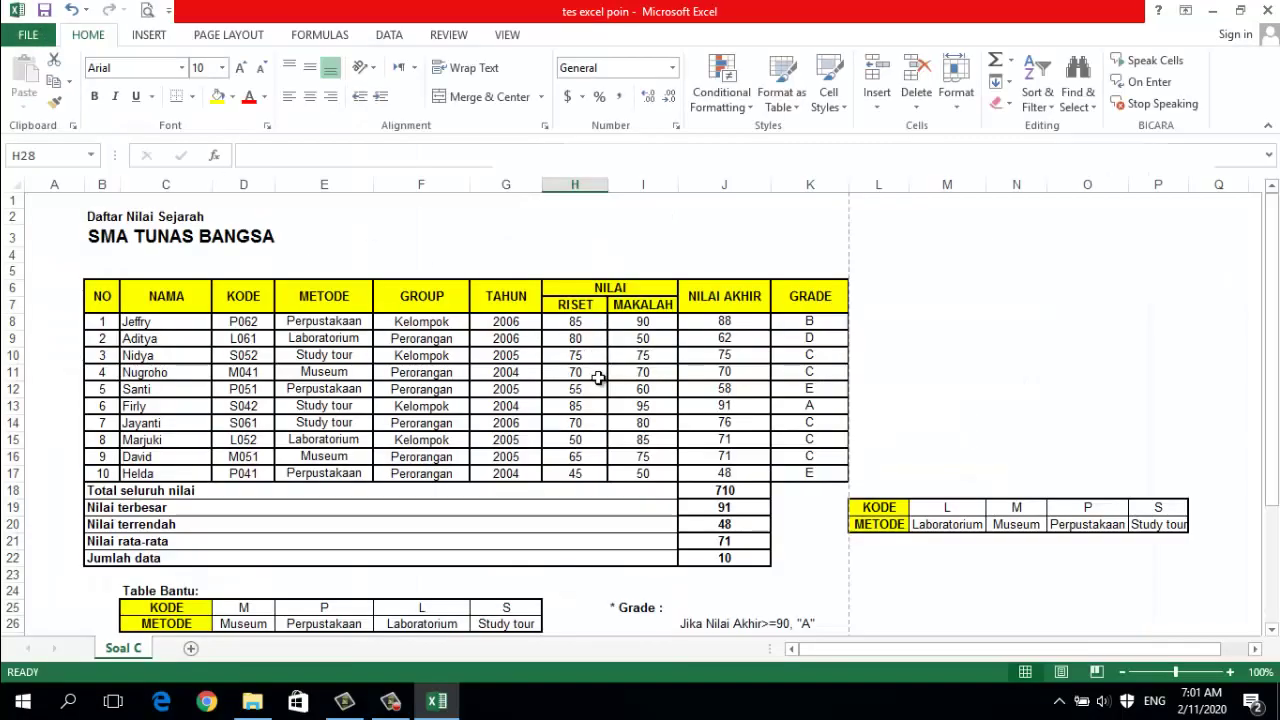